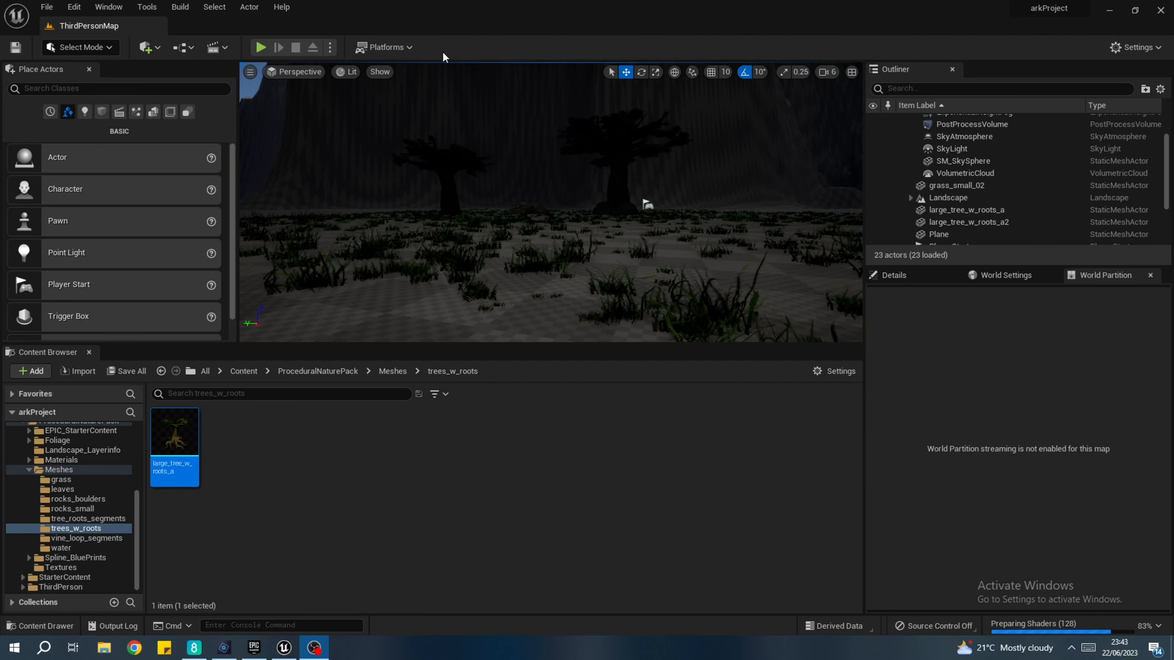
- Play-test the ThirdPersonMap level in the viewport and end the play session
left_click(261, 47)
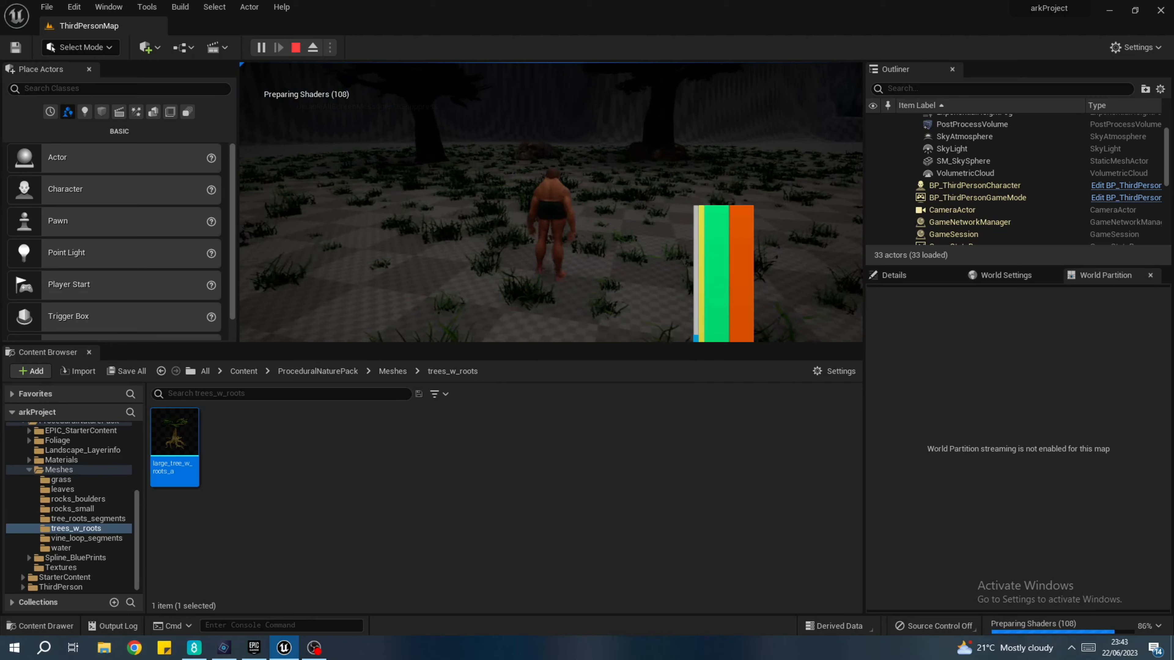
key("Escape")
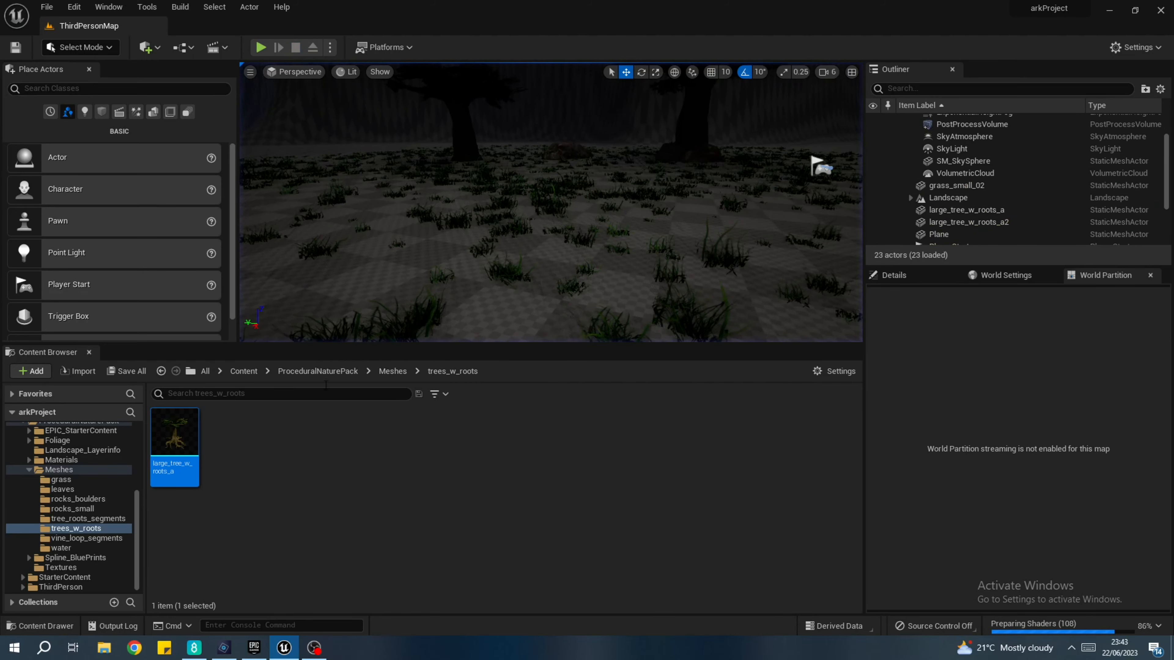
- Browse the Barghest creature's Meshes folder inside game > QuadrapedCreatures
left_click(243, 371)
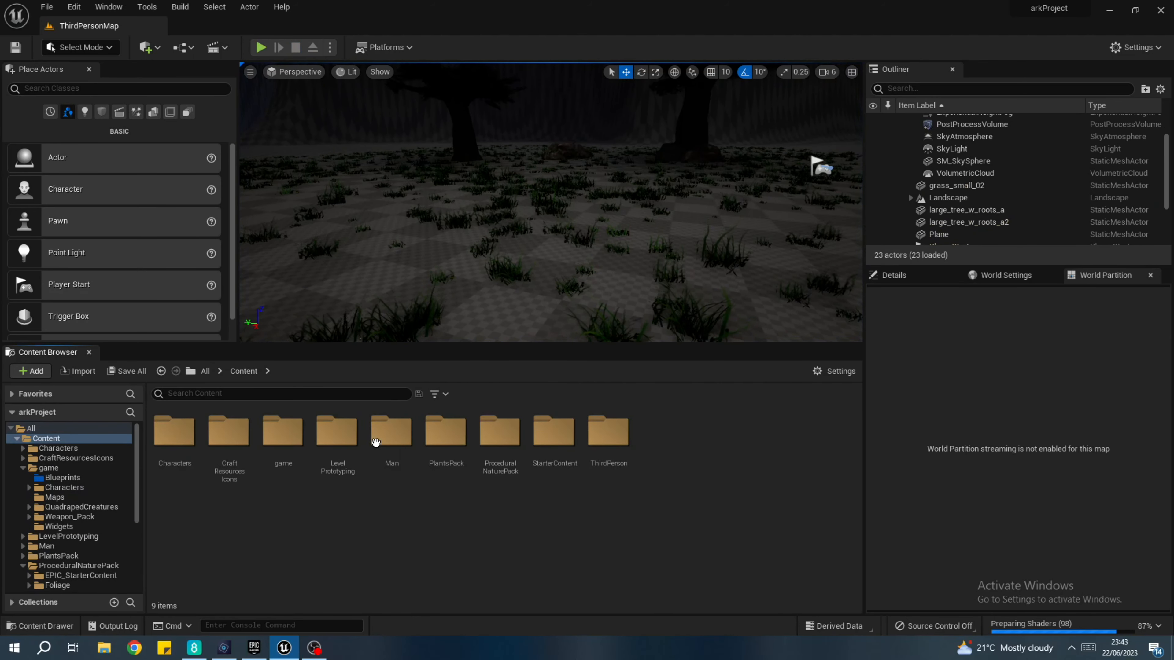
double_click(287, 439)
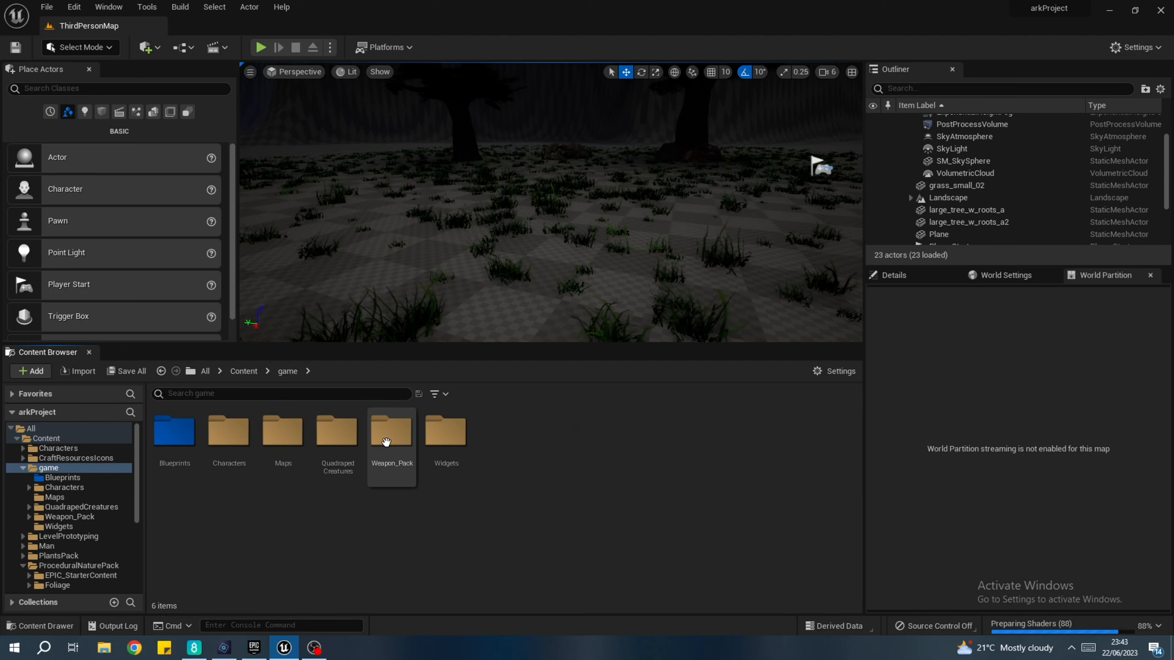
double_click(339, 445)
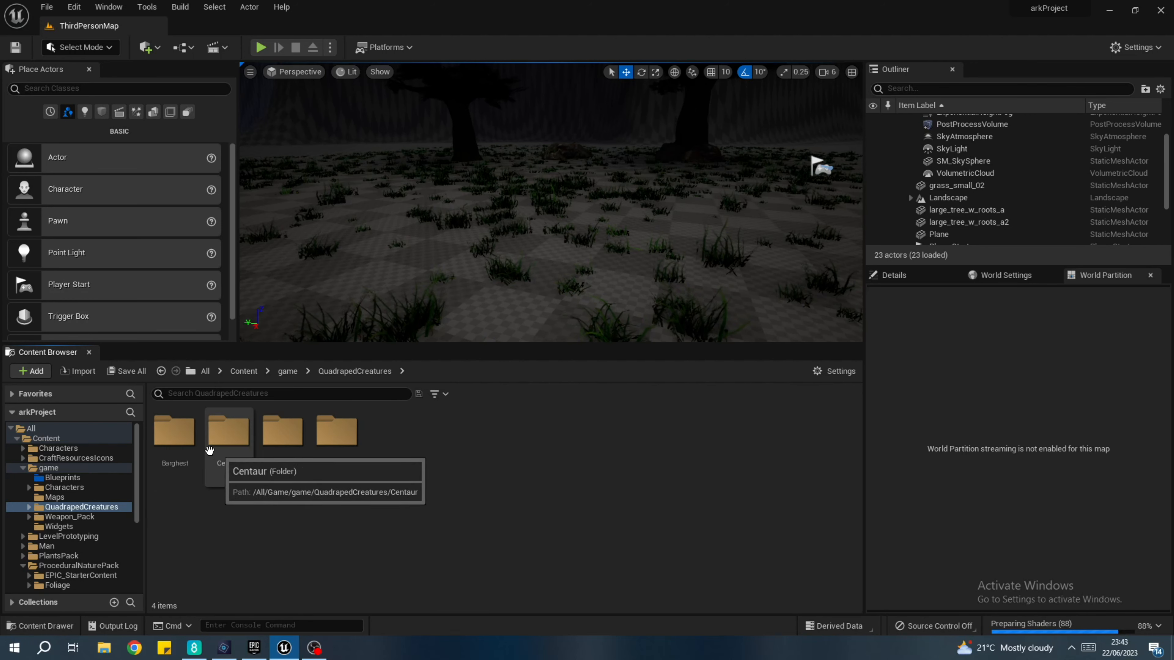
double_click(178, 435)
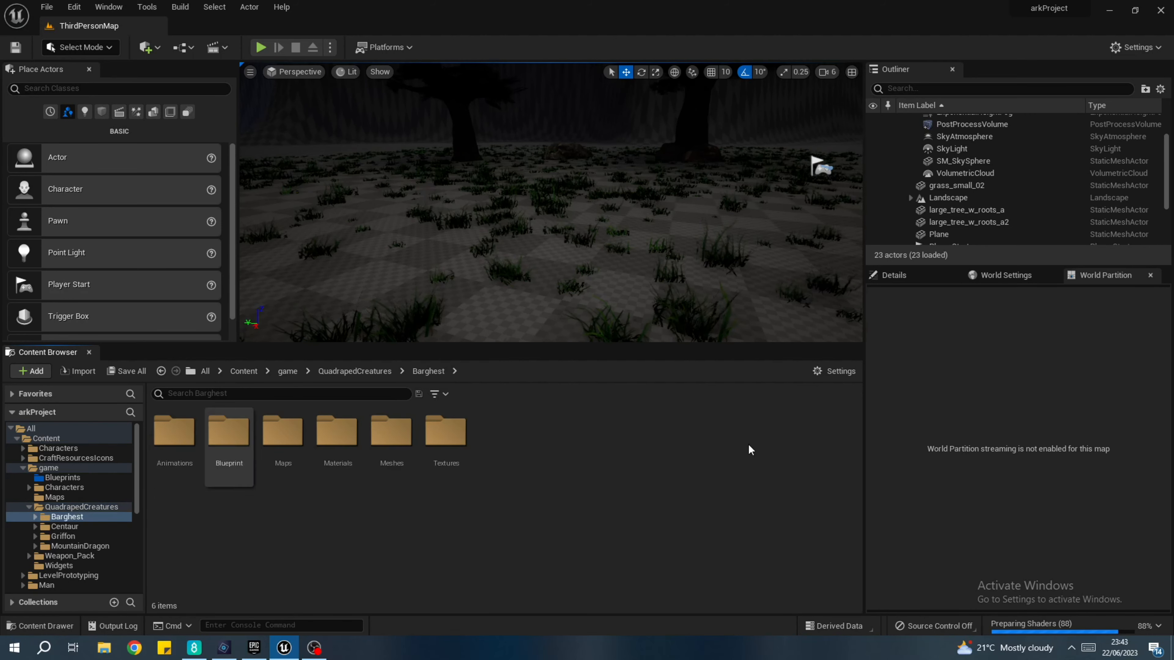
double_click(390, 431)
- Look through the skeletal meshes in the Centaur creature's Meshes folder
mouse_move(268, 484)
left_click(64, 585)
double_click(398, 435)
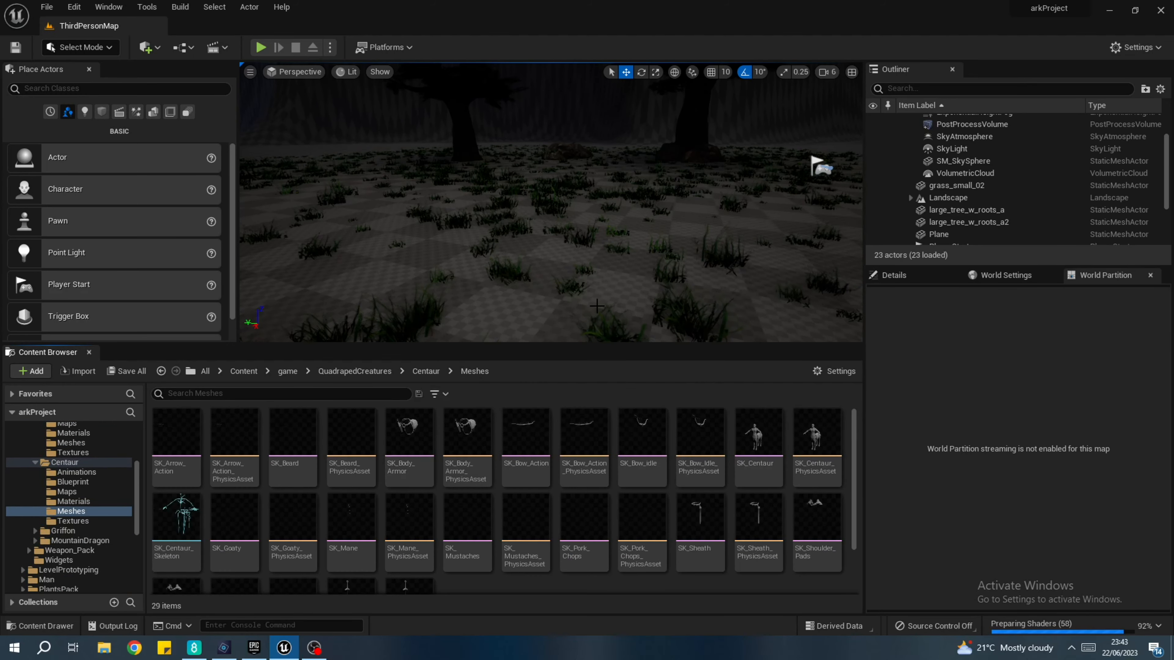
scroll(557, 500, "down", 1)
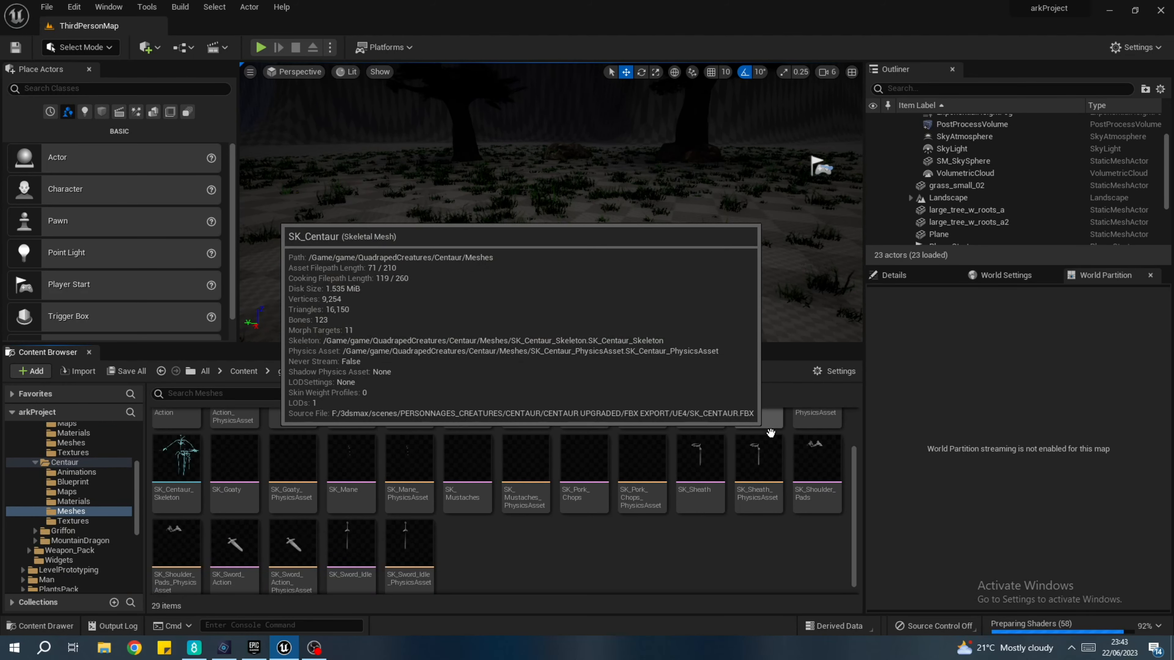
scroll(557, 493, "up", 1)
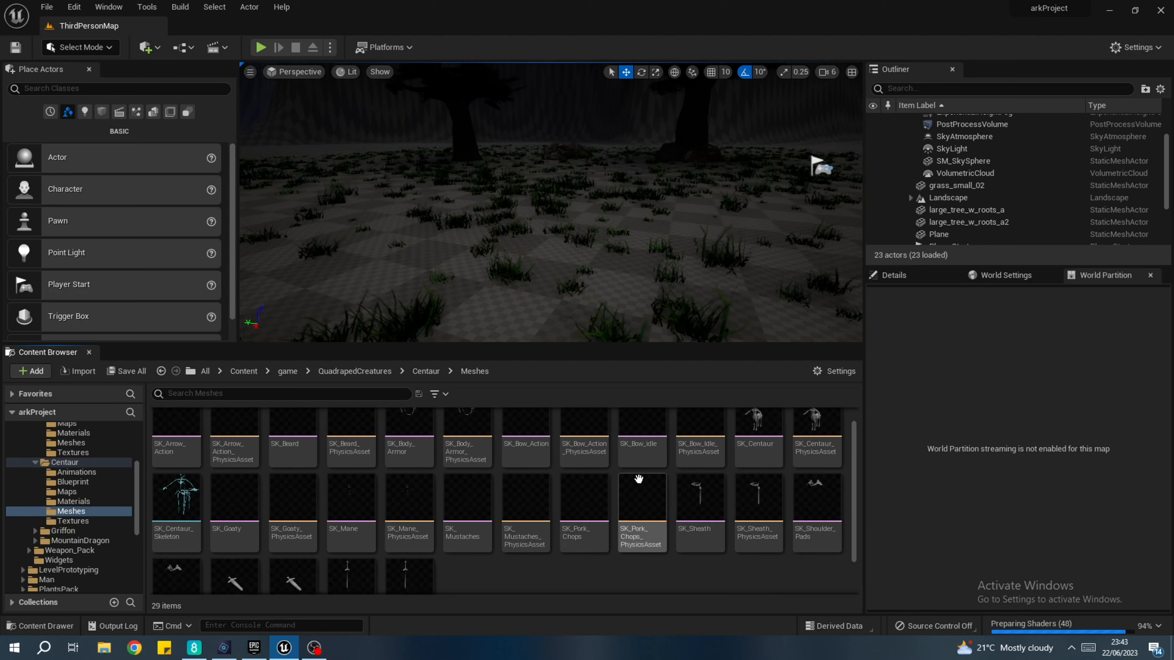
- Return to the Barghest Meshes folder under QuadrapedCreatures and open the SK_BARGHEST skeletal mesh
left_click(354, 370)
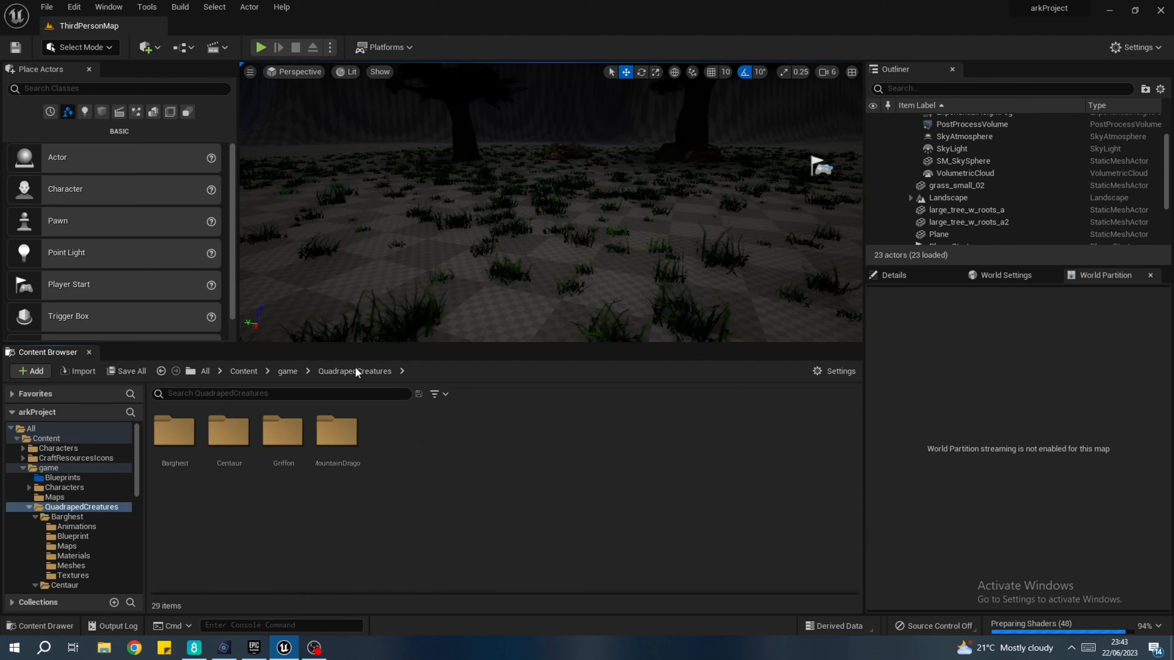
double_click(168, 452)
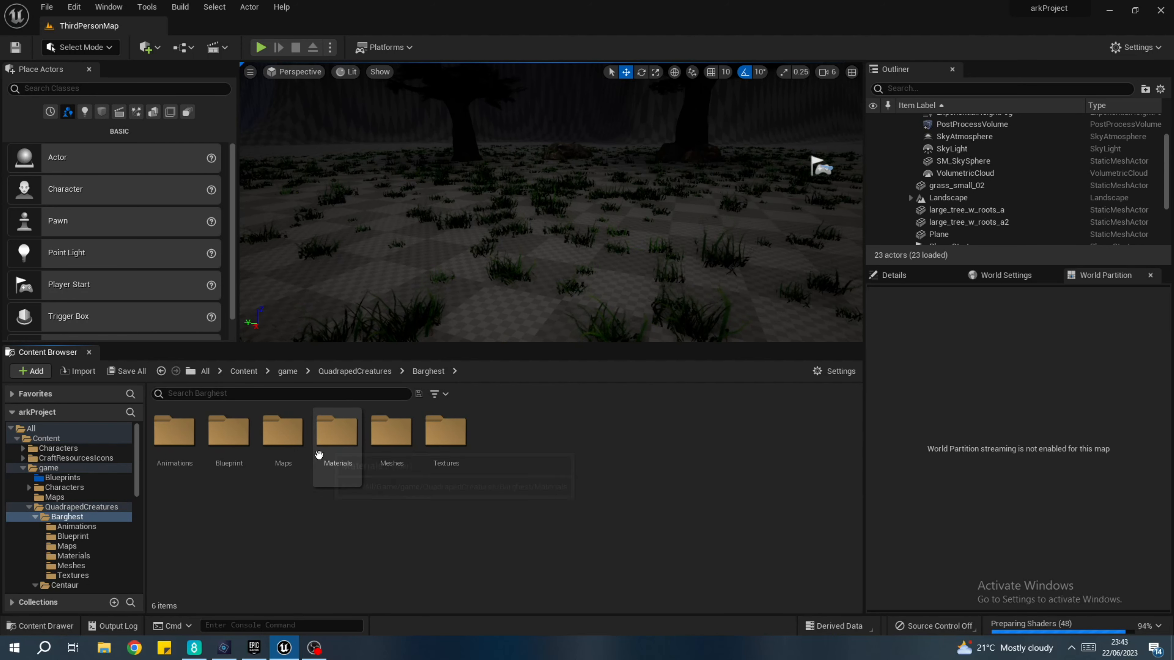
double_click(394, 464)
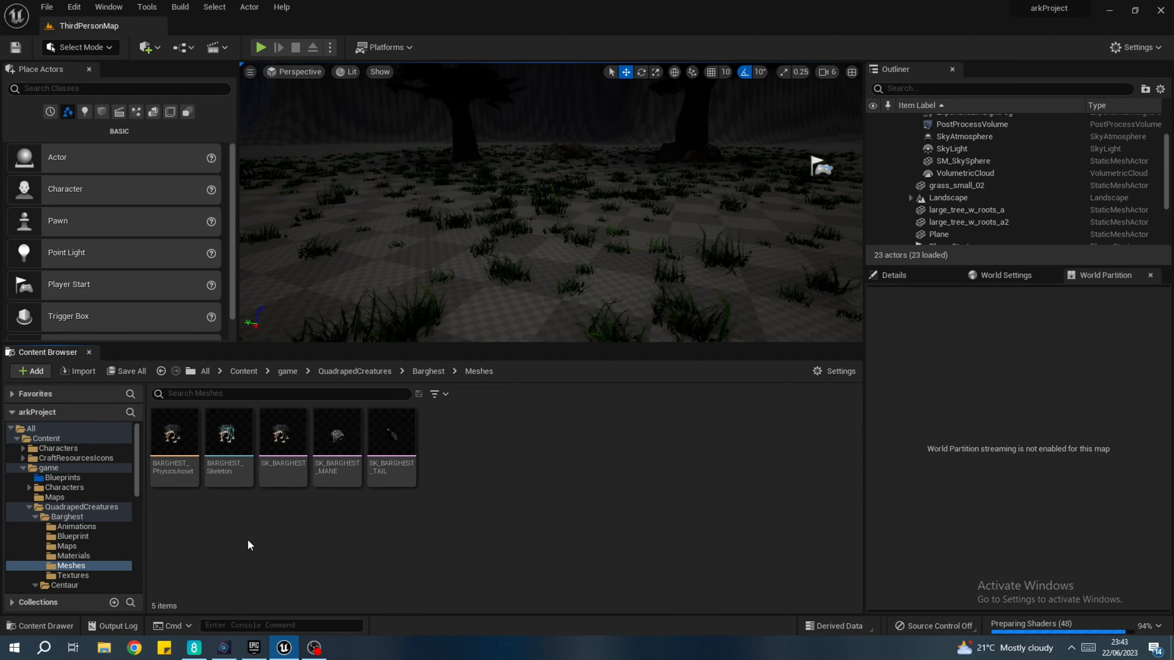
left_click(292, 436)
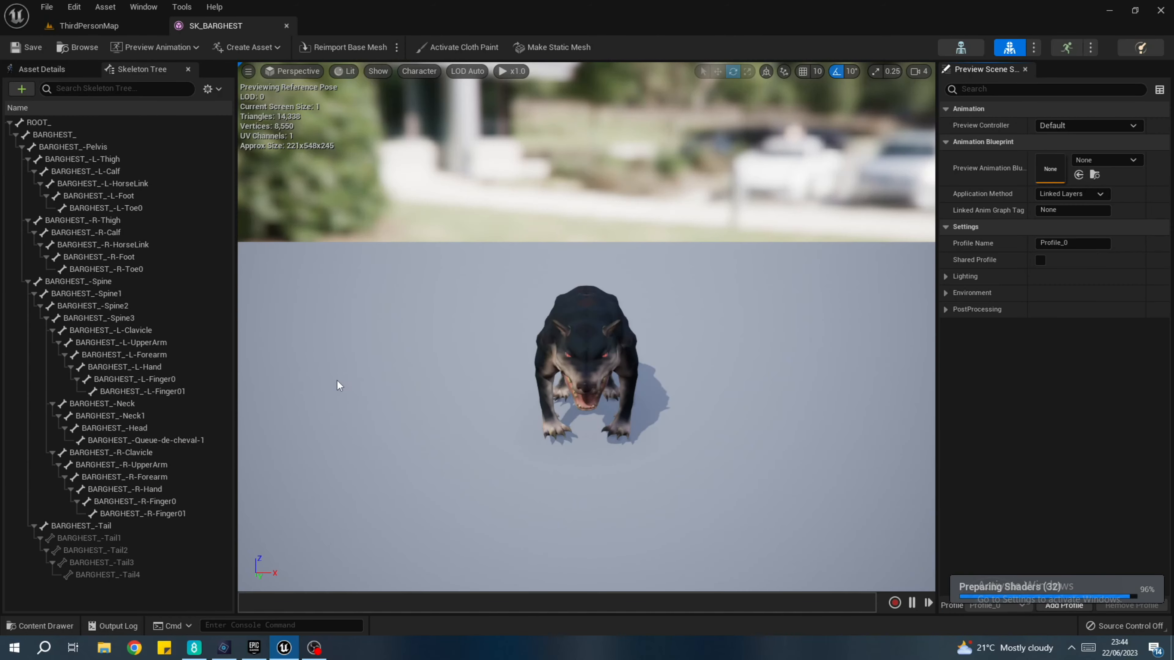
- Preview the BARGHEST_Anim and BARGHEST_biteAggressive animations on the mesh, viewing the creature from its side
left_click(155, 47)
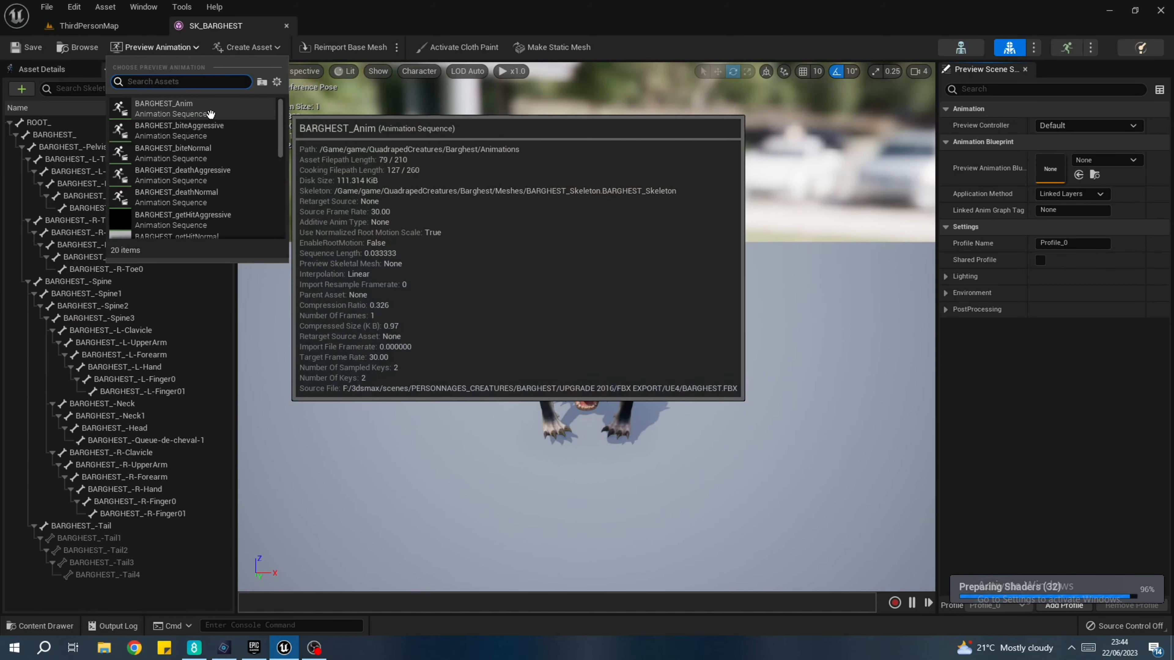
left_click(208, 112)
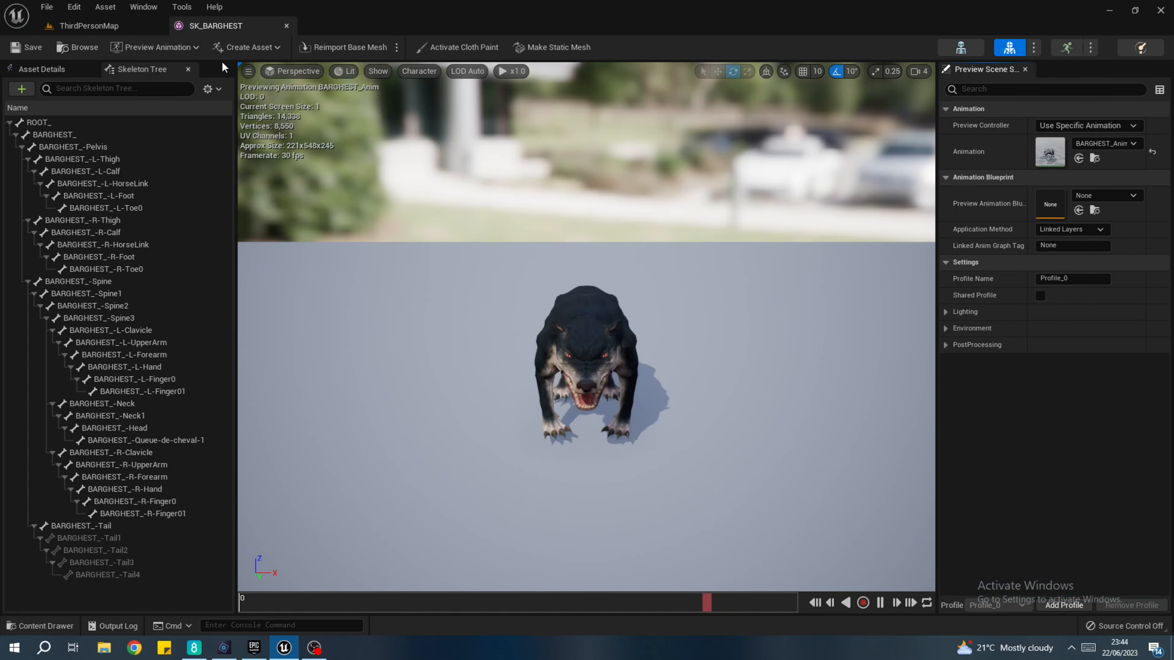
left_click(155, 46)
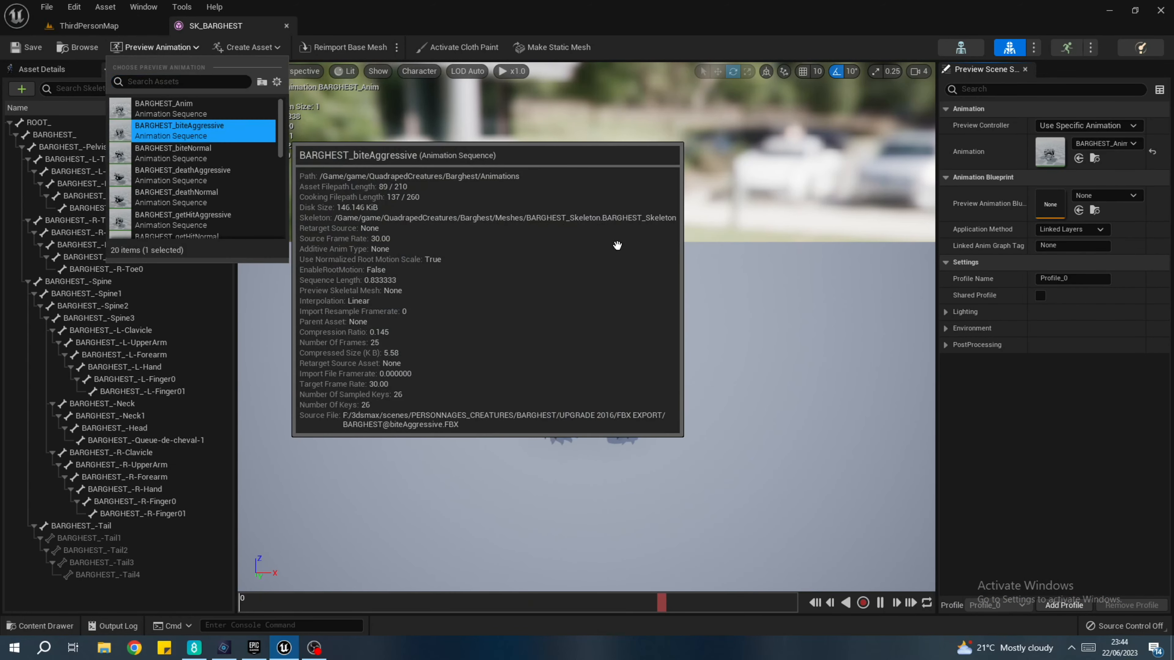
left_click(183, 131)
right_click_drag(637, 251, 855, 289)
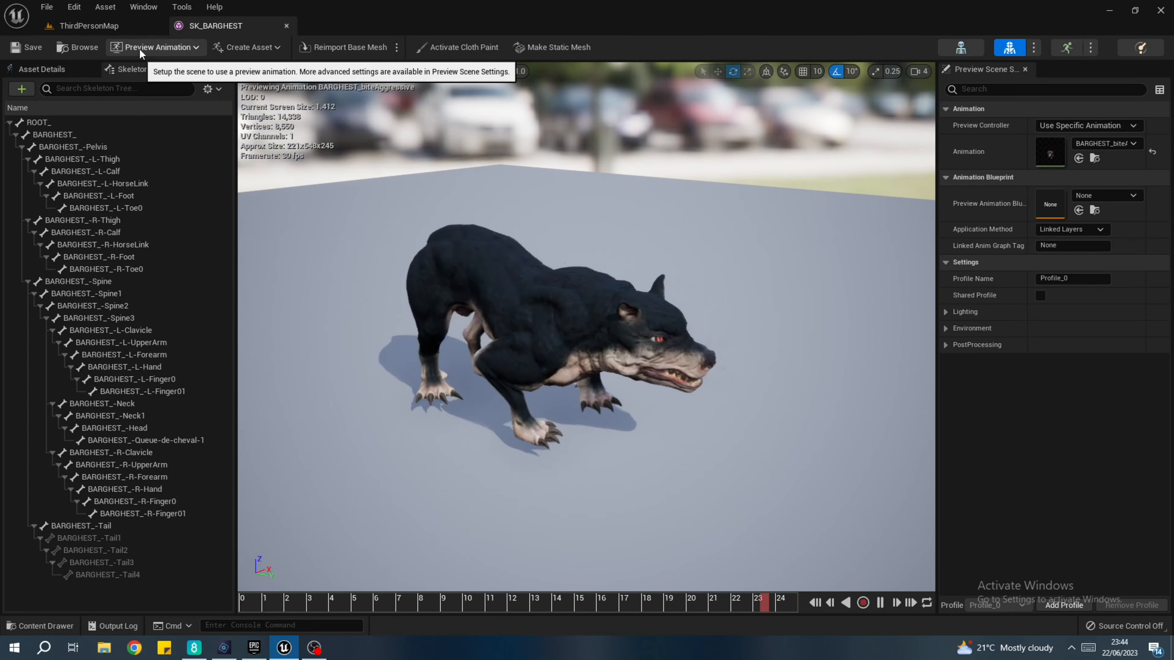
- Preview the BARGHEST_biteNormal and BARGHEST_deathAggressive animations on the skeletal mesh
left_click(156, 47)
left_click(172, 154)
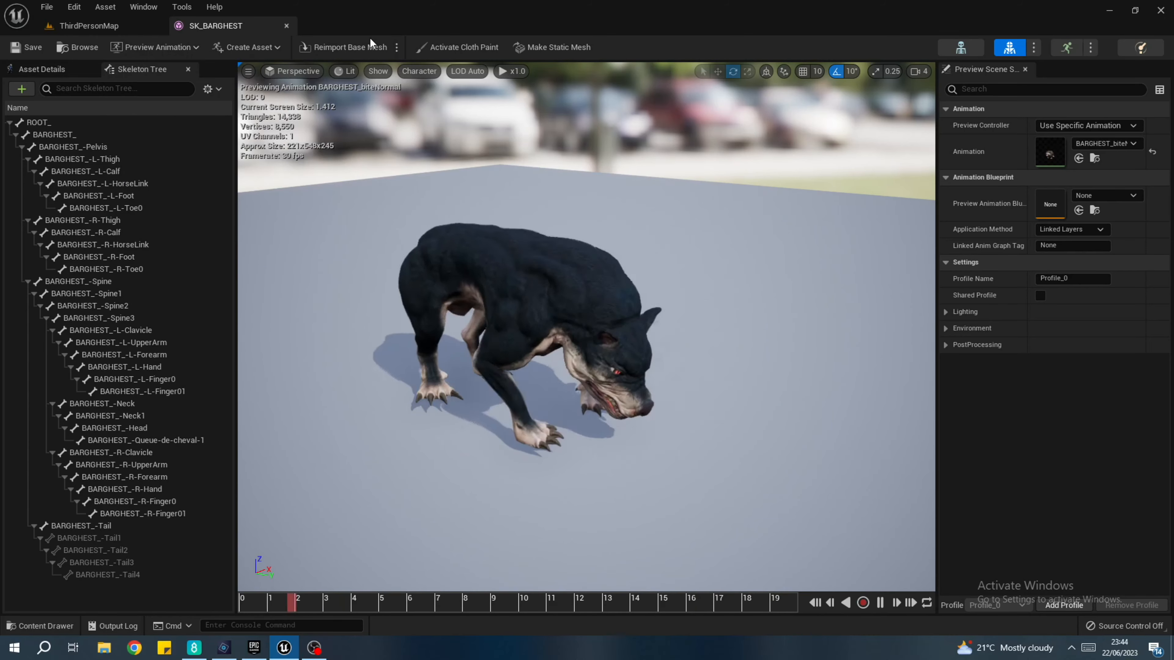
left_click(195, 46)
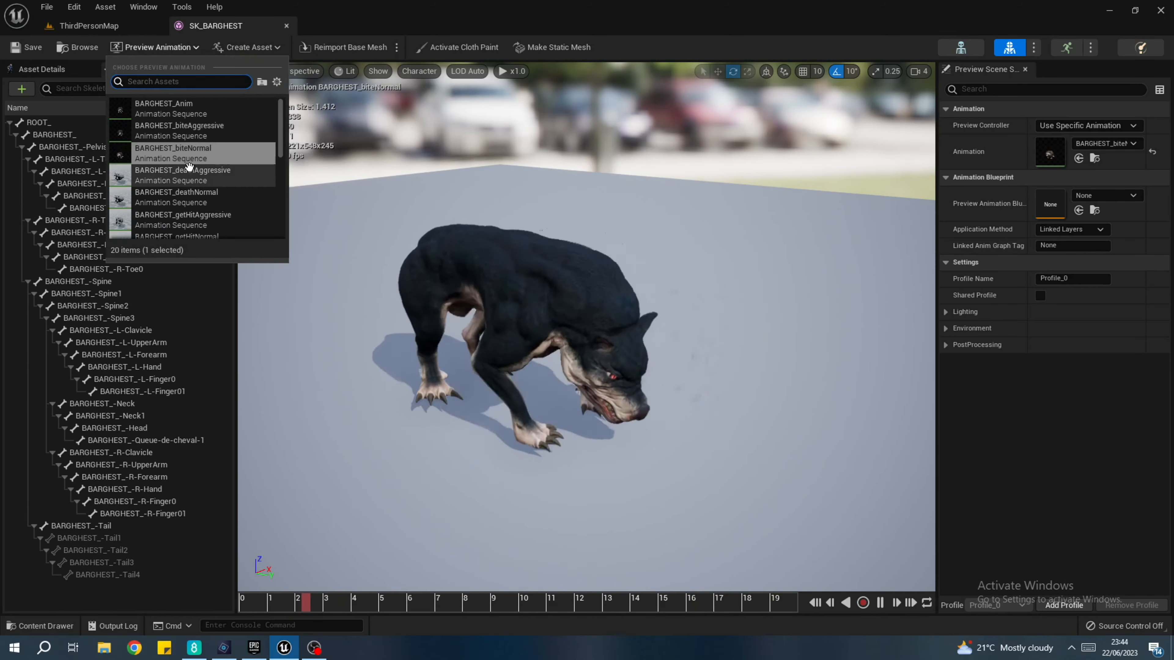
left_click(178, 176)
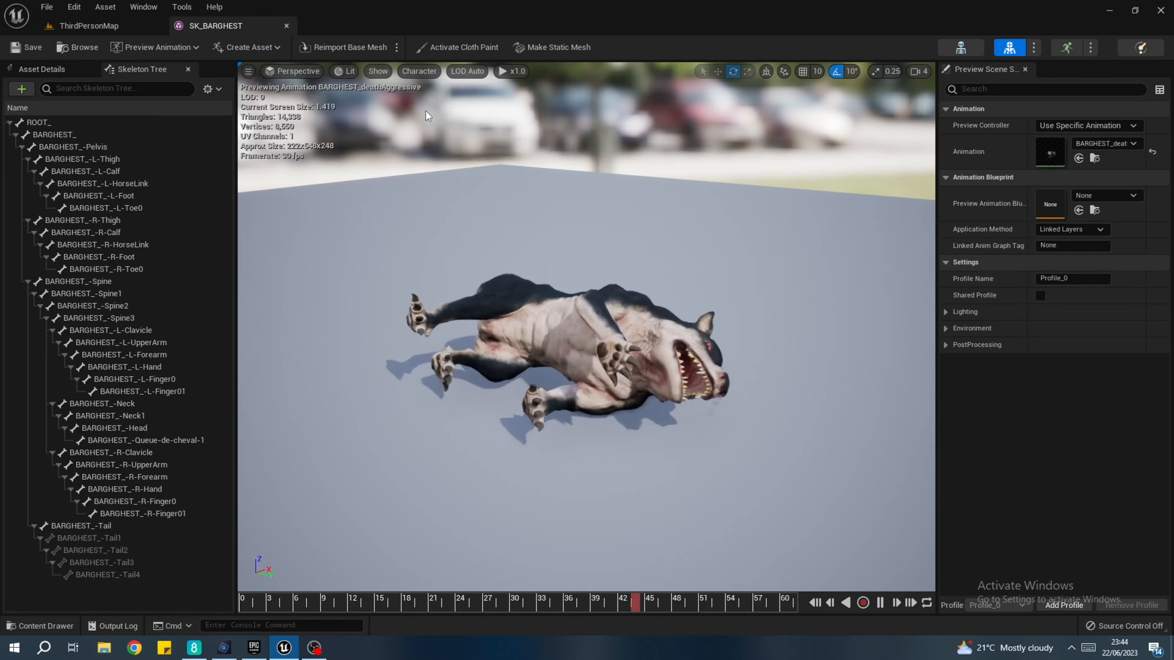
- Preview the BARGHEST_deathNormal and BARGHEST_getHitAggressive animations on the skeletal mesh
left_click(189, 45)
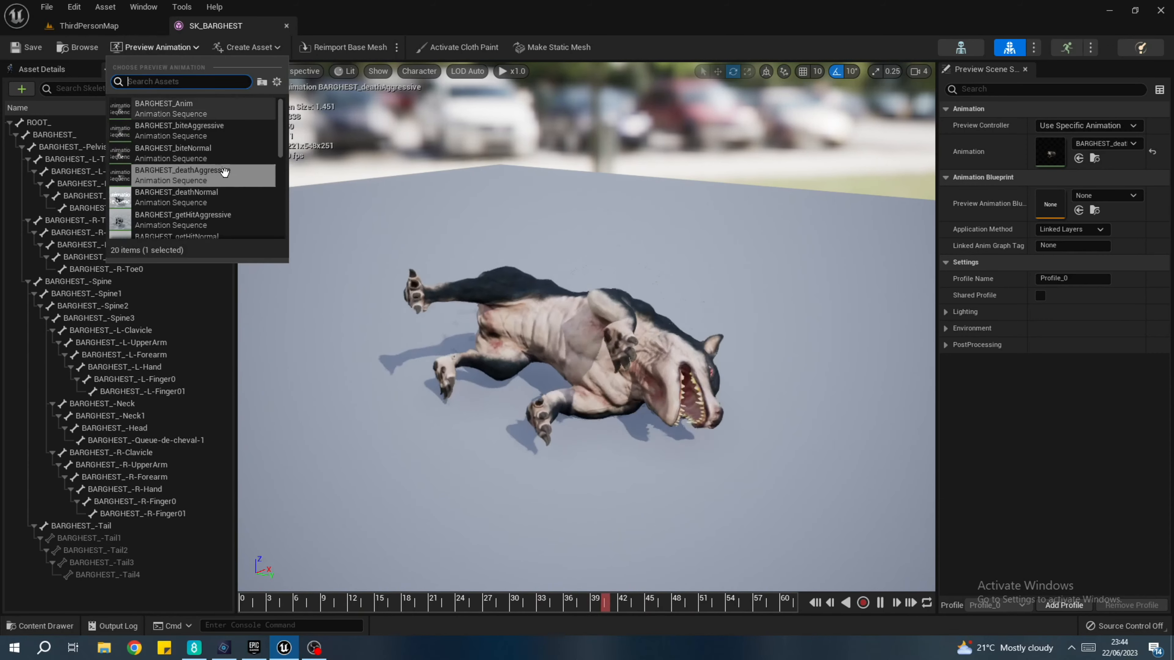
left_click(226, 202)
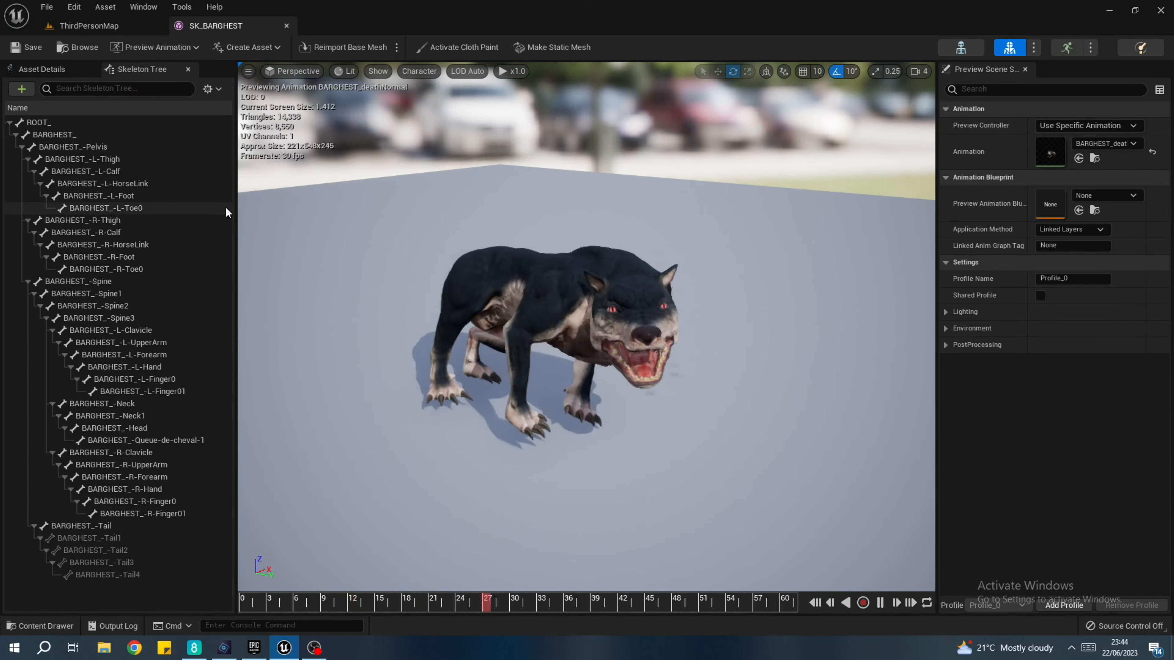
left_click(172, 48)
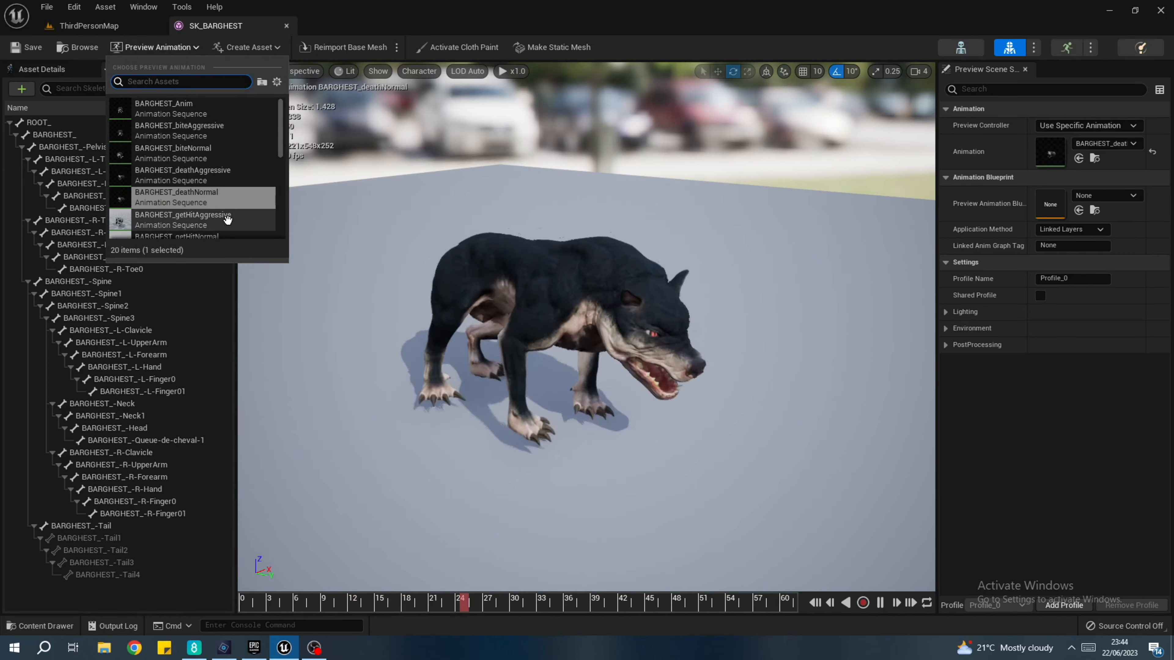
left_click(228, 223)
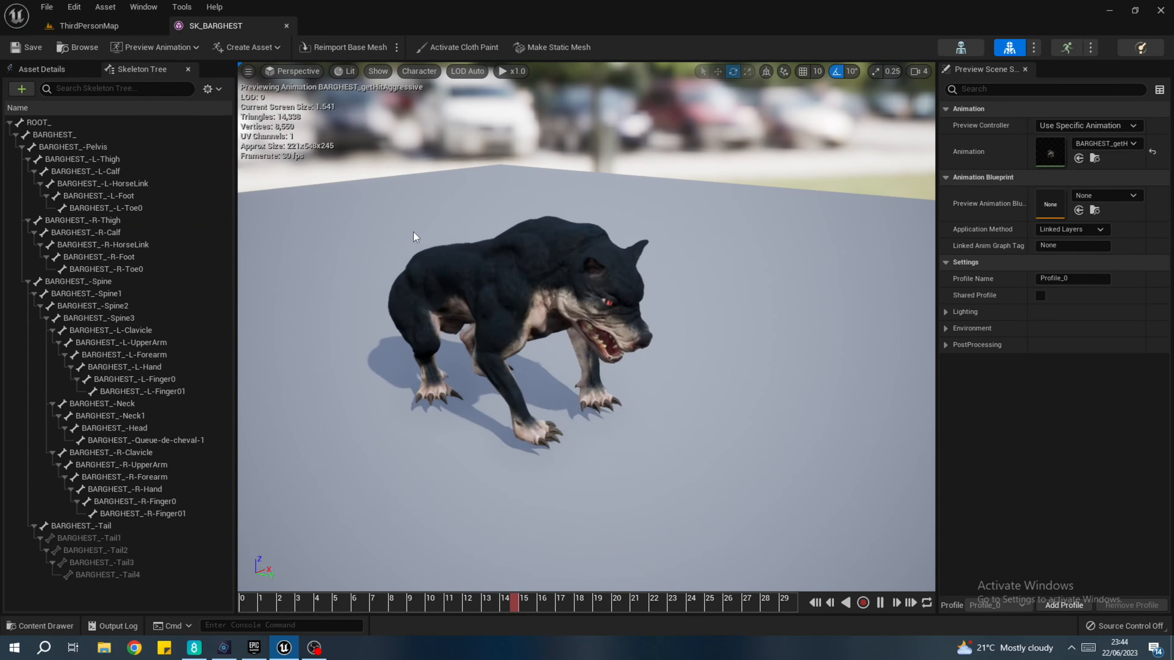
- Preview the BARGHEST_idleLookAround animation on the skeletal mesh
left_click(157, 47)
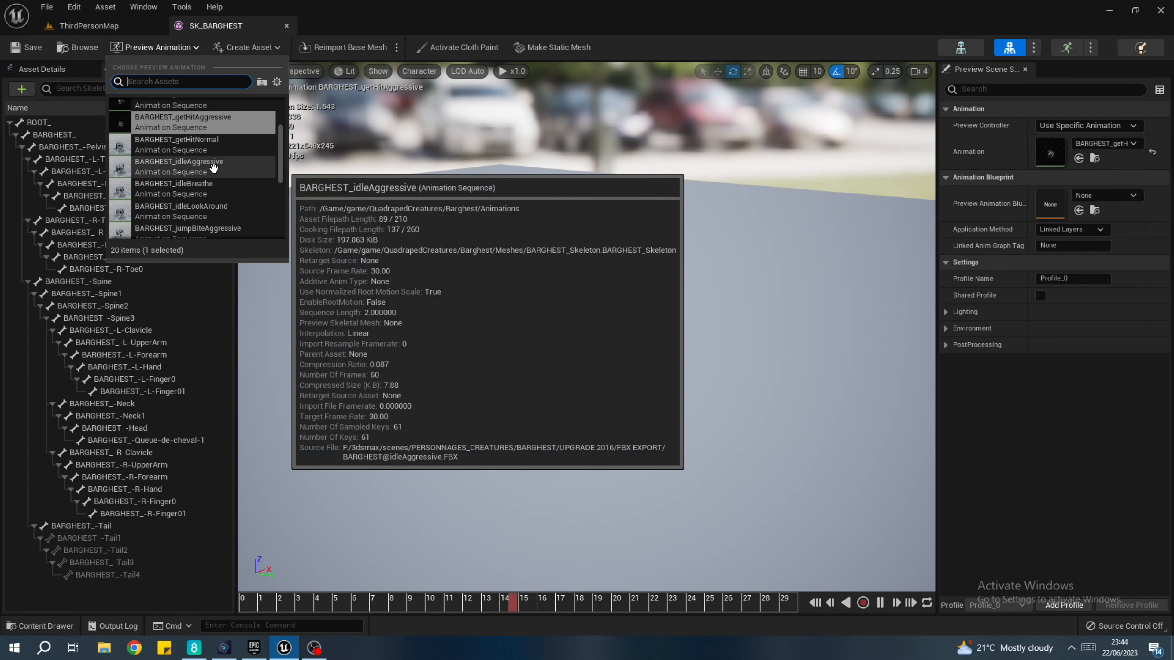
scroll(215, 175, "down", 2)
left_click(233, 186)
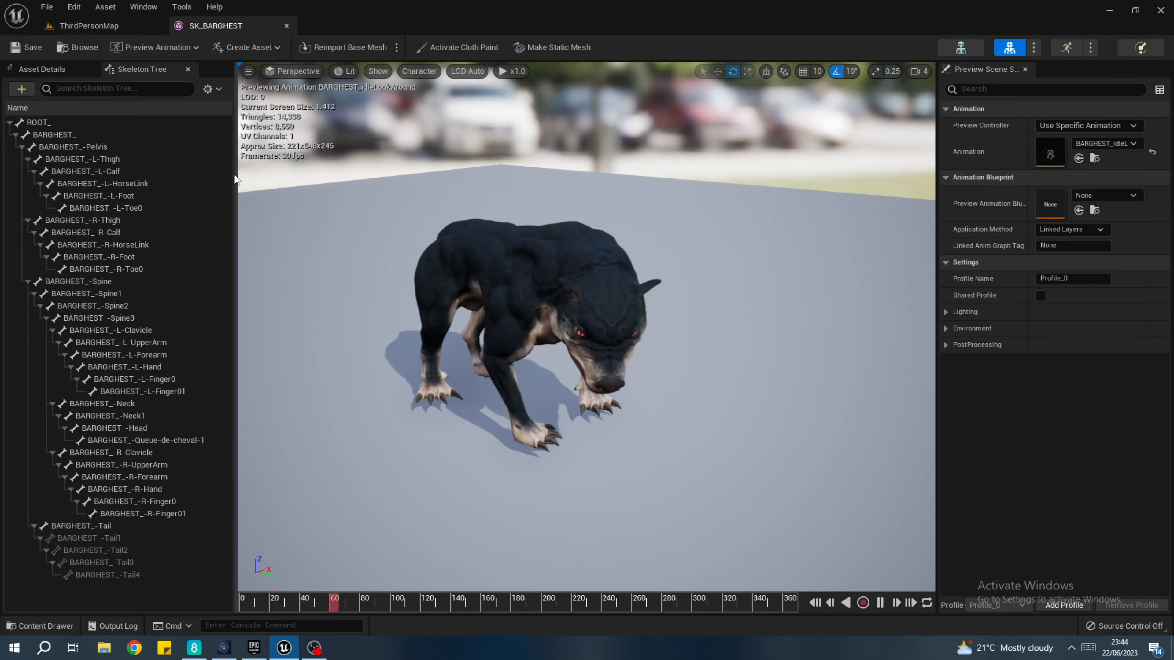
- Preview the BARGHEST_jumpBiteAggressive_RM and BARGHEST_run animations on the skeletal mesh
left_click(157, 47)
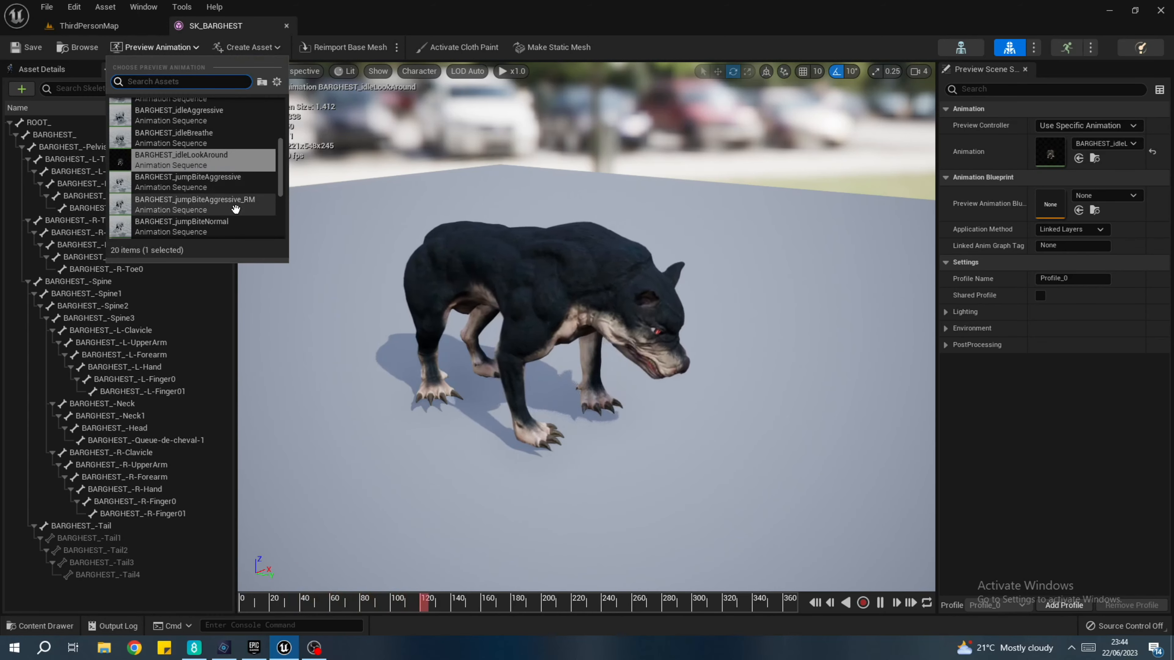
scroll(229, 190, "down", 1)
left_click(230, 189)
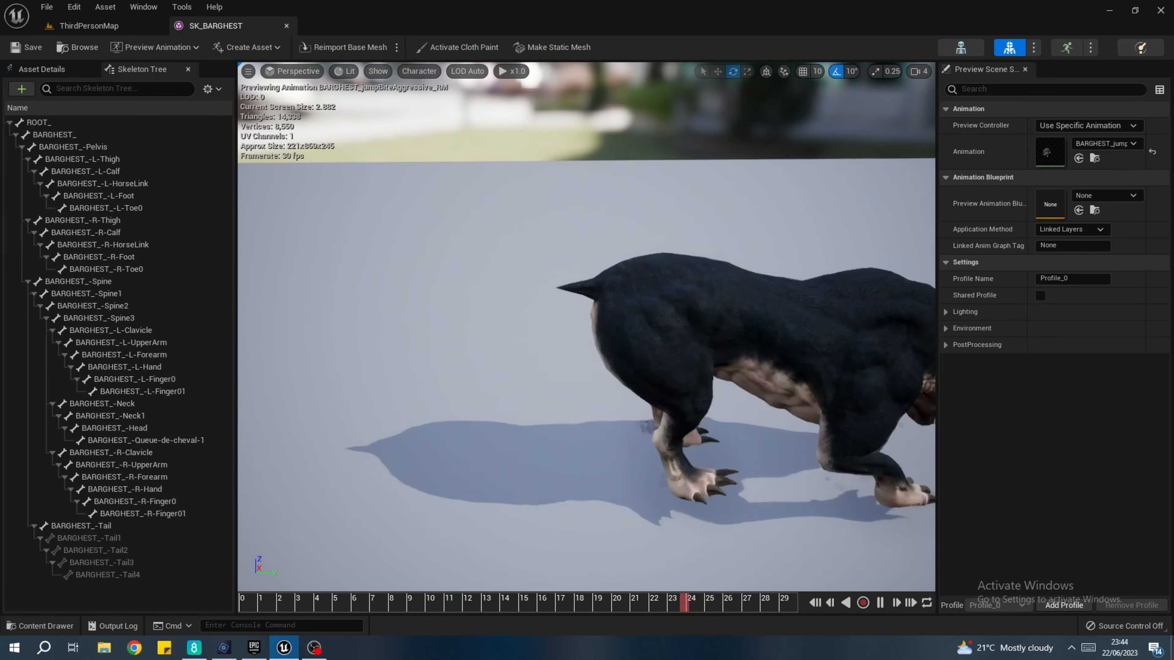
left_click(163, 46)
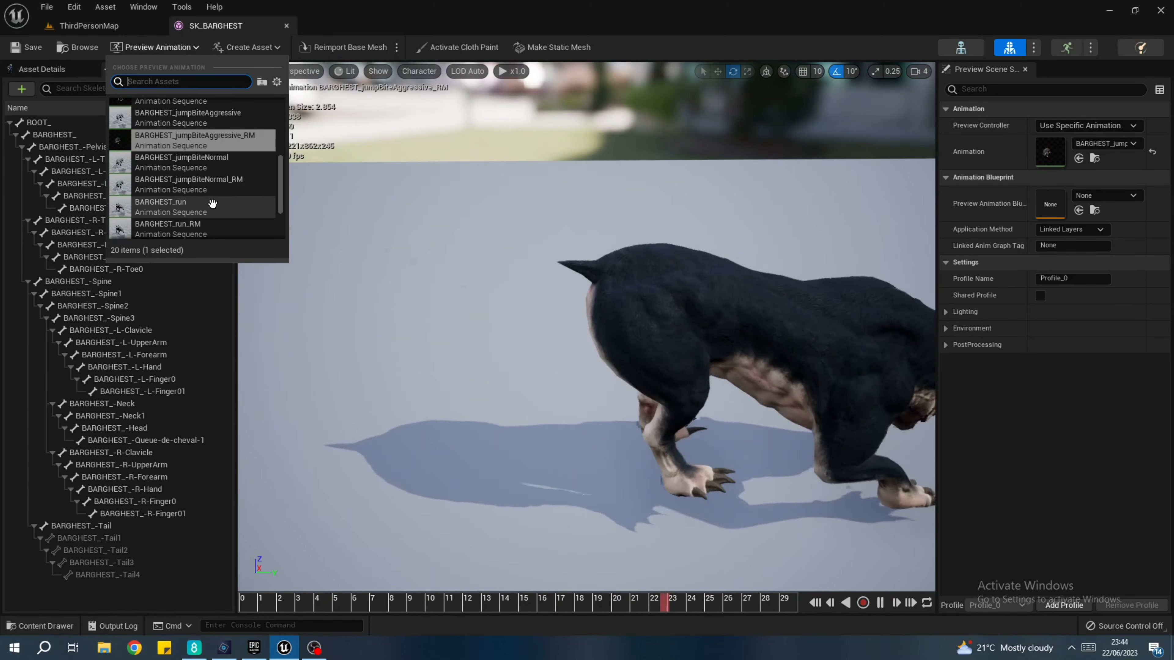
left_click(217, 192)
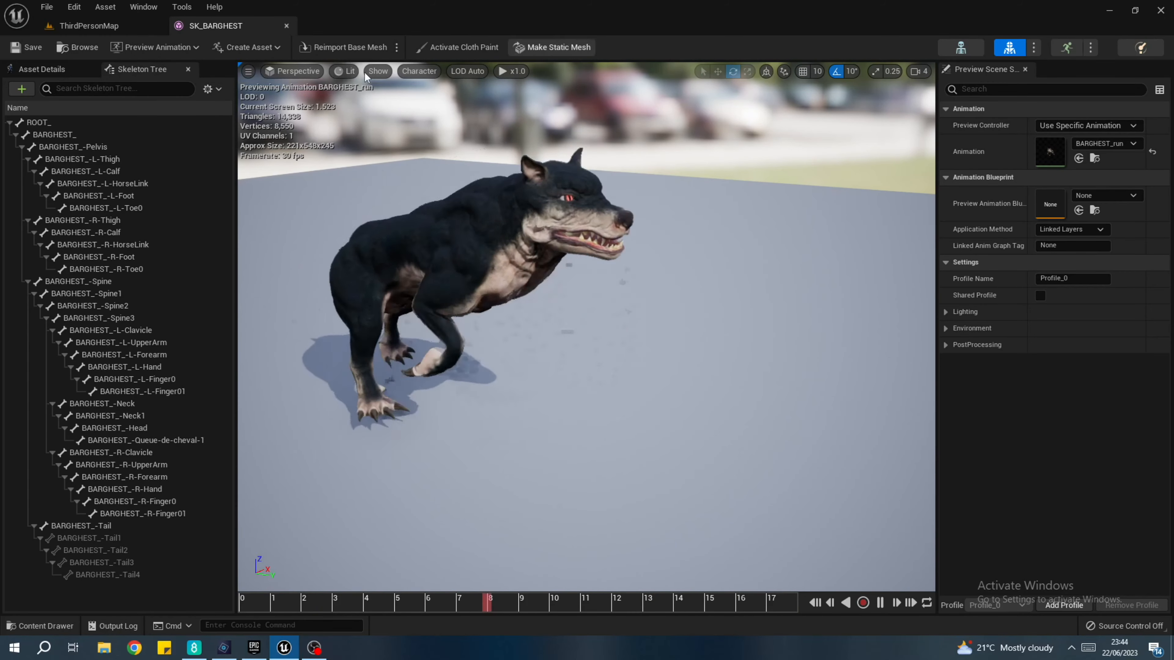
- Create a new folder named Ai inside the game content folder
left_click(135, 29)
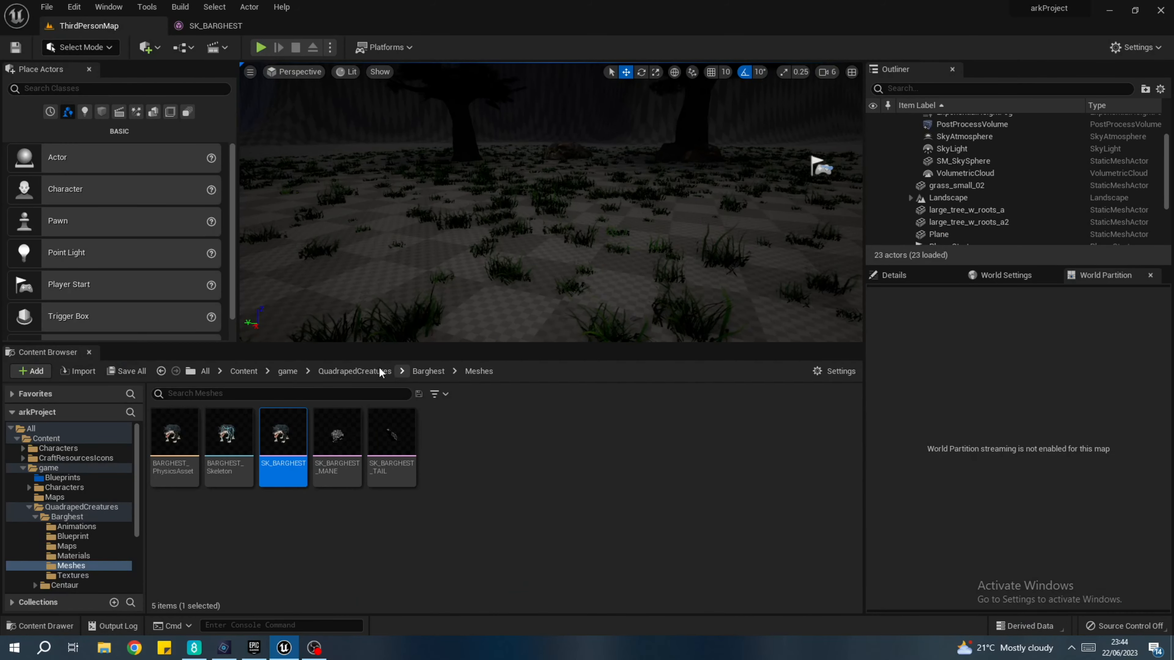
left_click(288, 371)
right_click(576, 481)
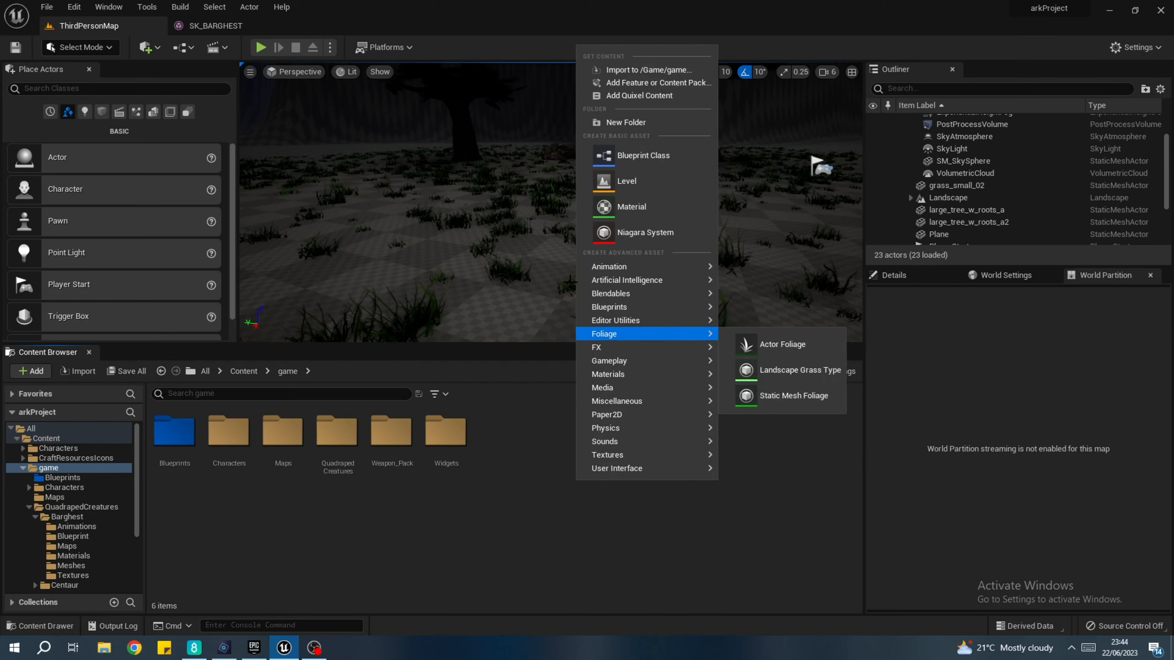
left_click(642, 122)
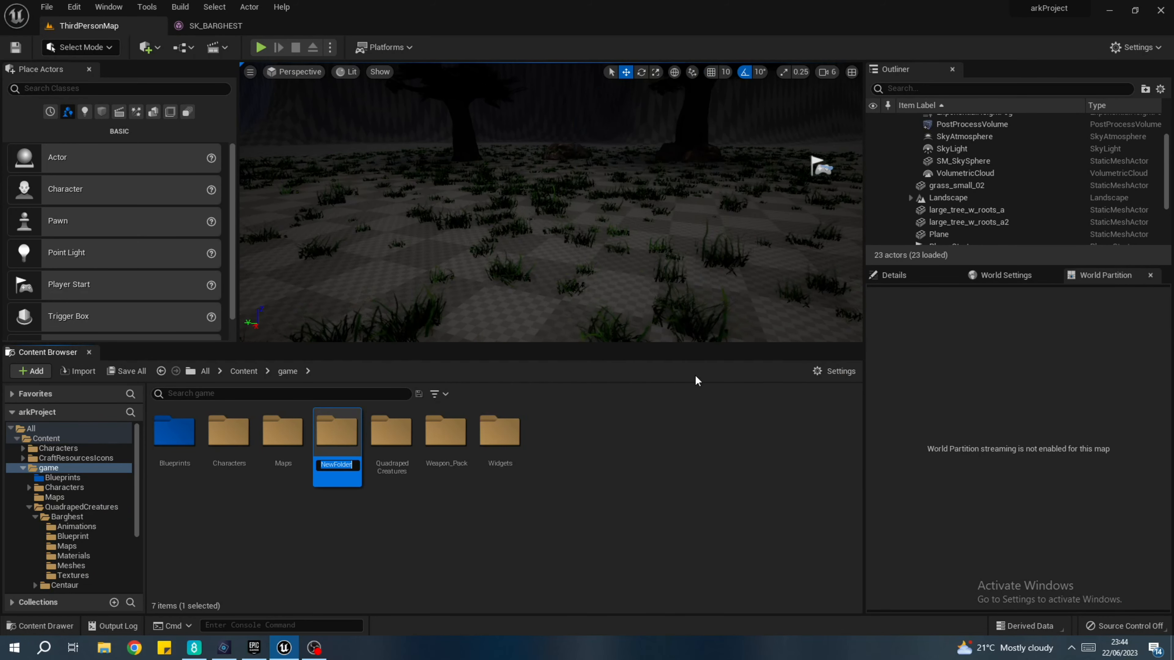
type("\\a")
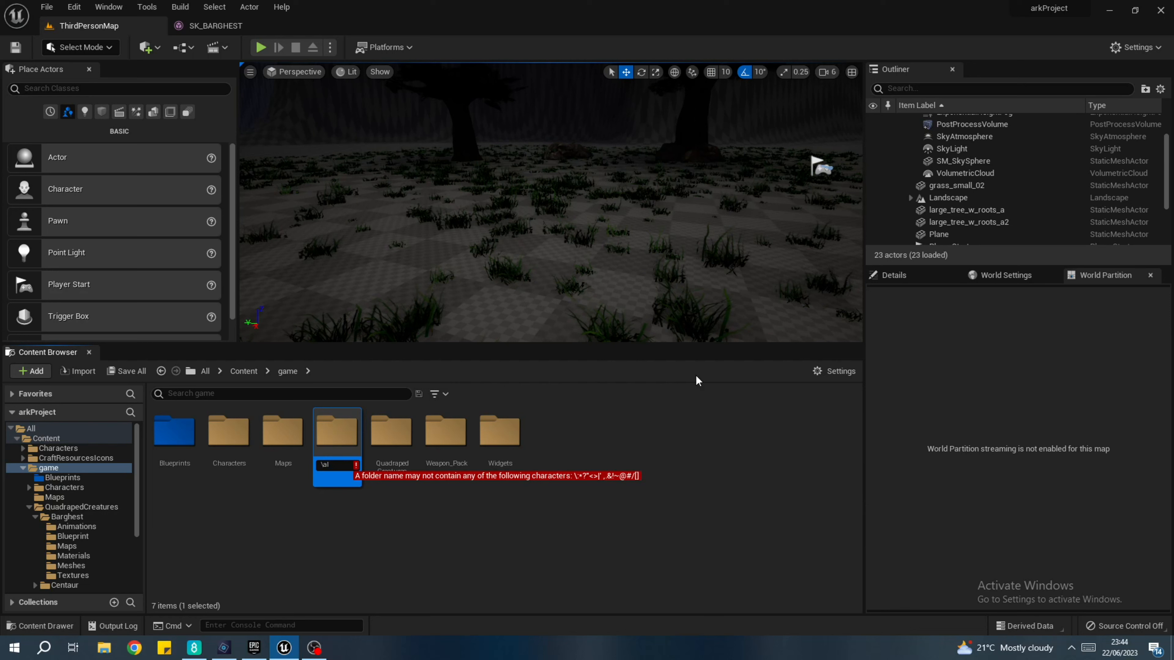
key("BackSpace")
type("a")
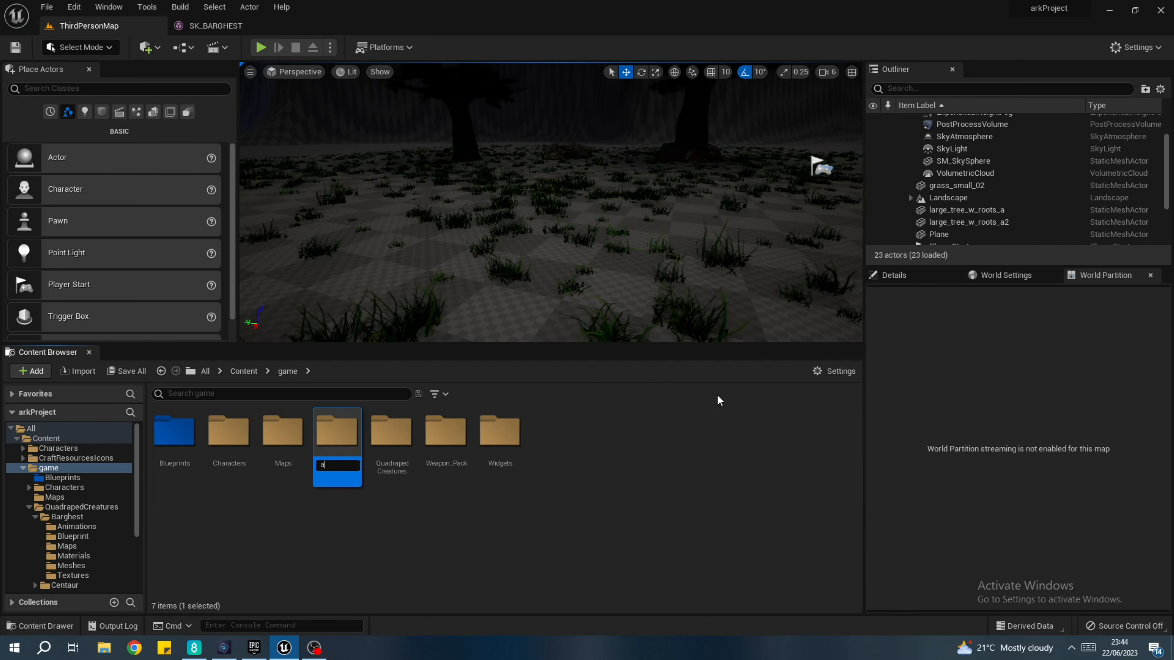
type("l")
key("BackSpace")
key("BackSpace")
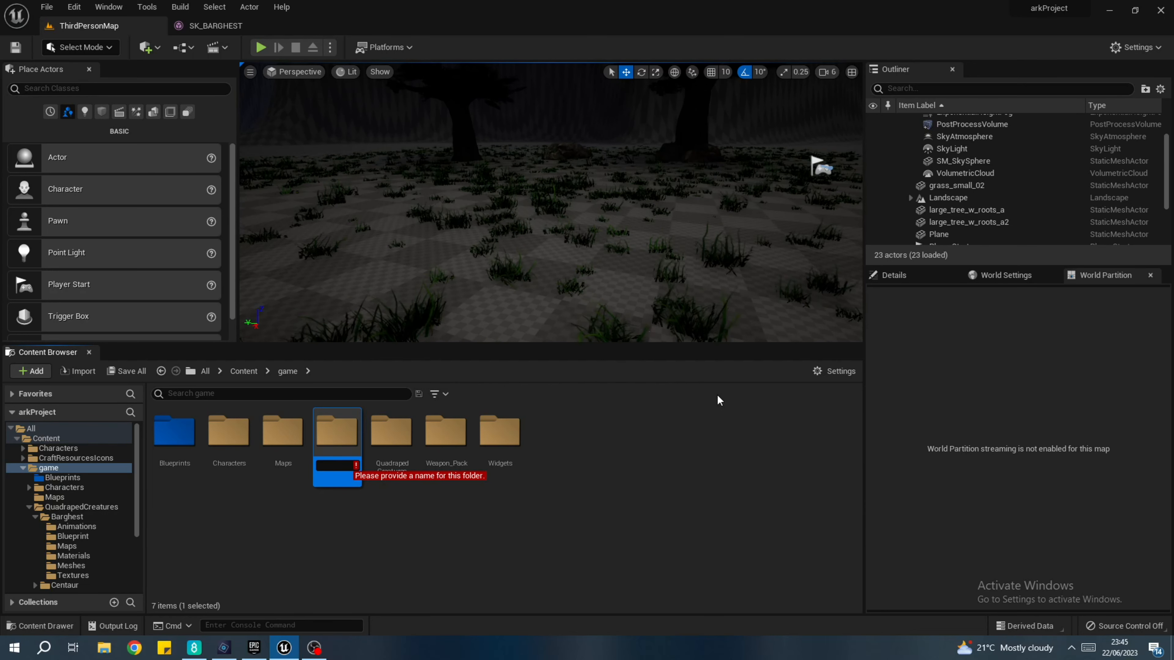
type("Ai")
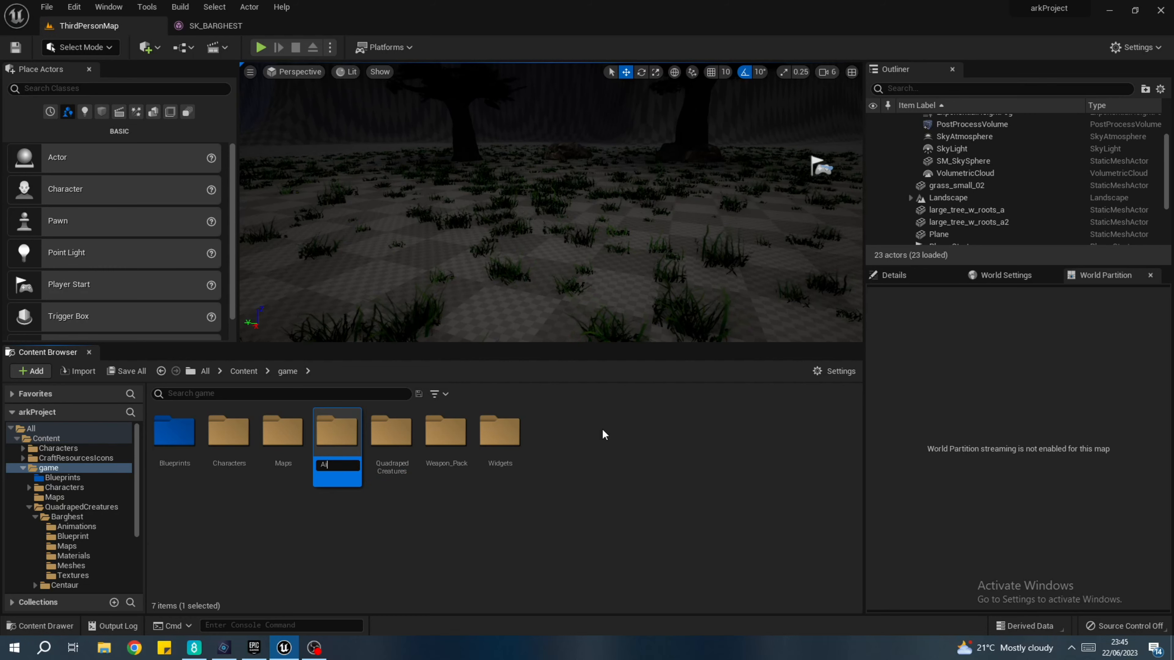
key("Return")
- Create an Actor Blueprint class named Tame_Master in the Ai folder
double_click(175, 432)
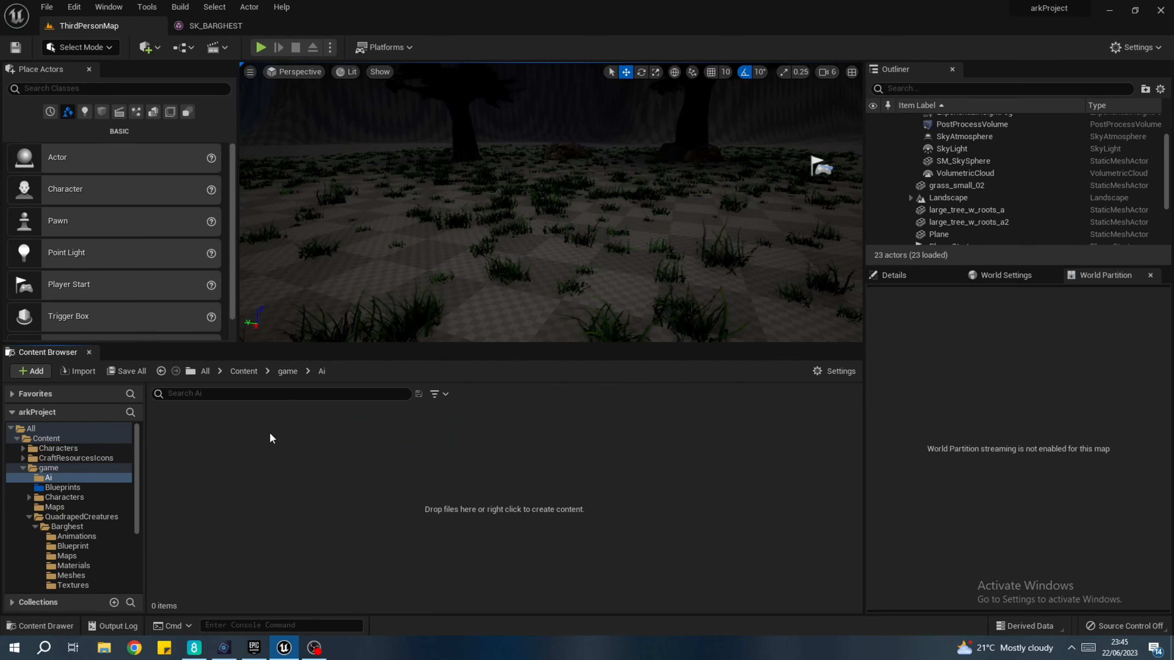
right_click(357, 486)
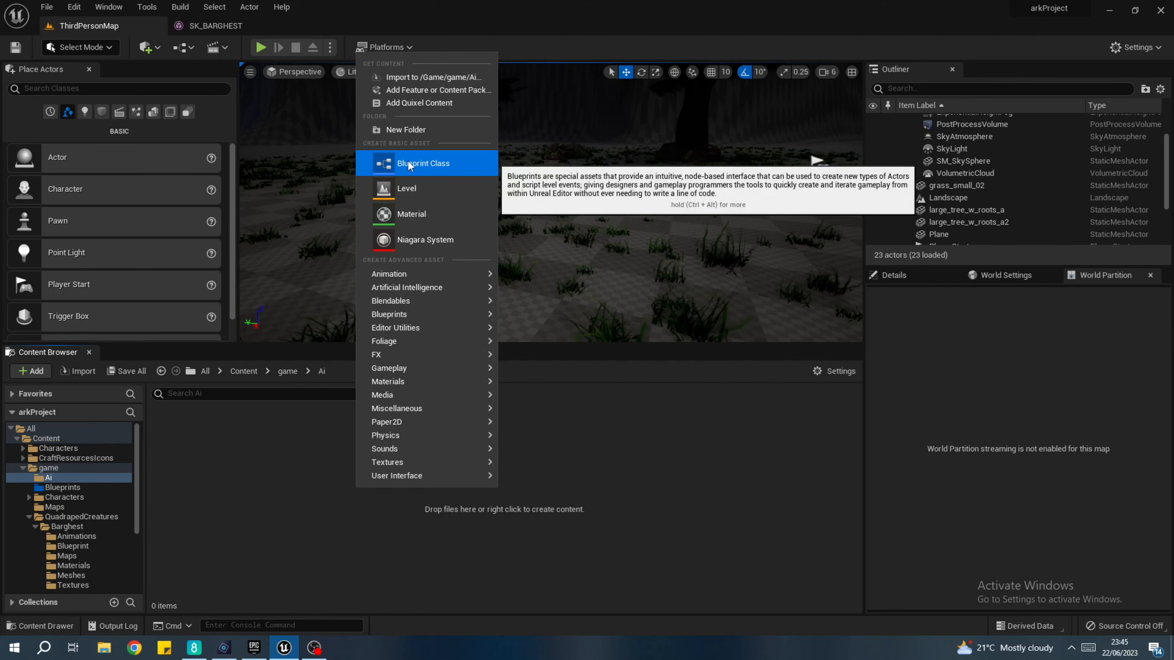
left_click(409, 166)
left_click(431, 220)
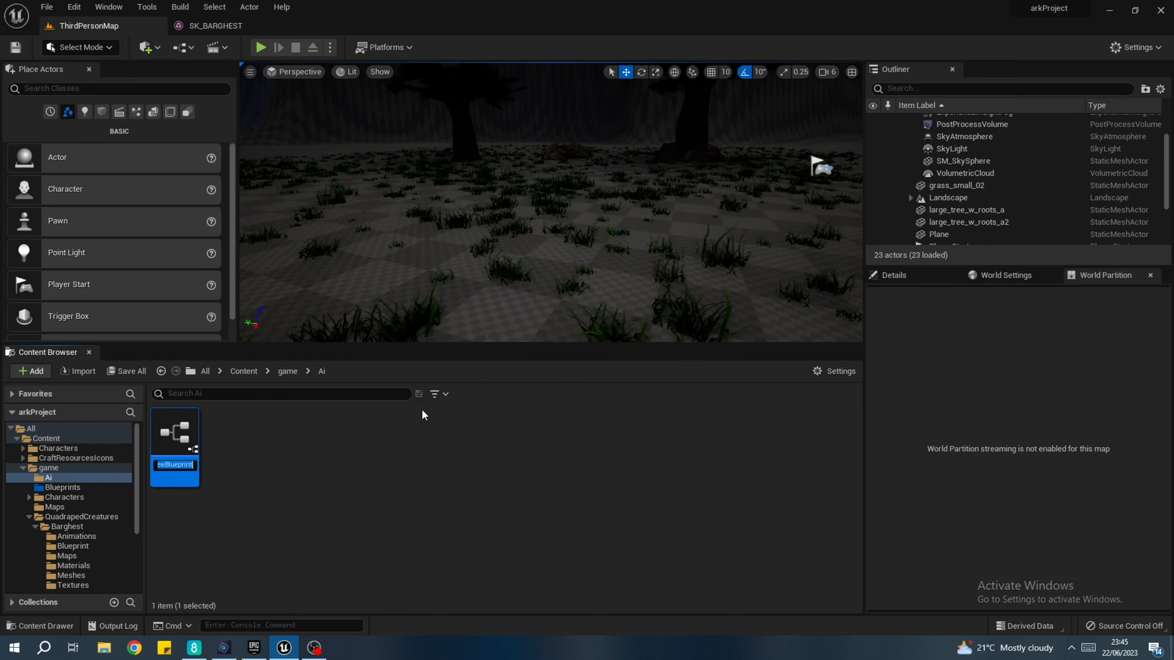
type("Tame_")
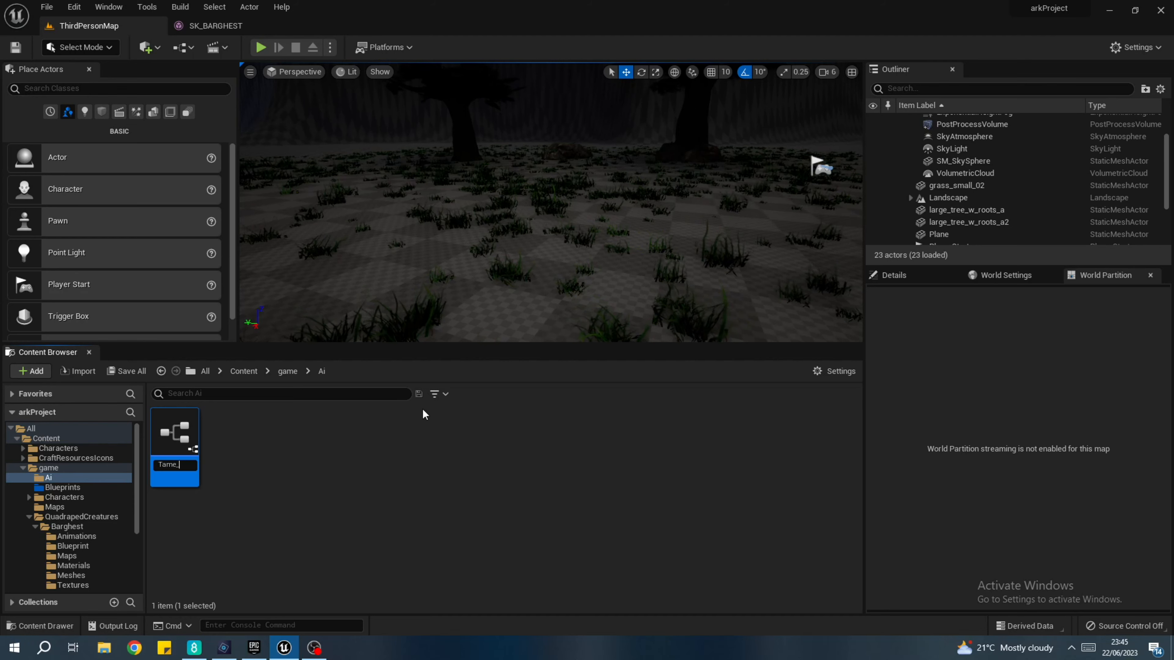
type("Master")
key("Return")
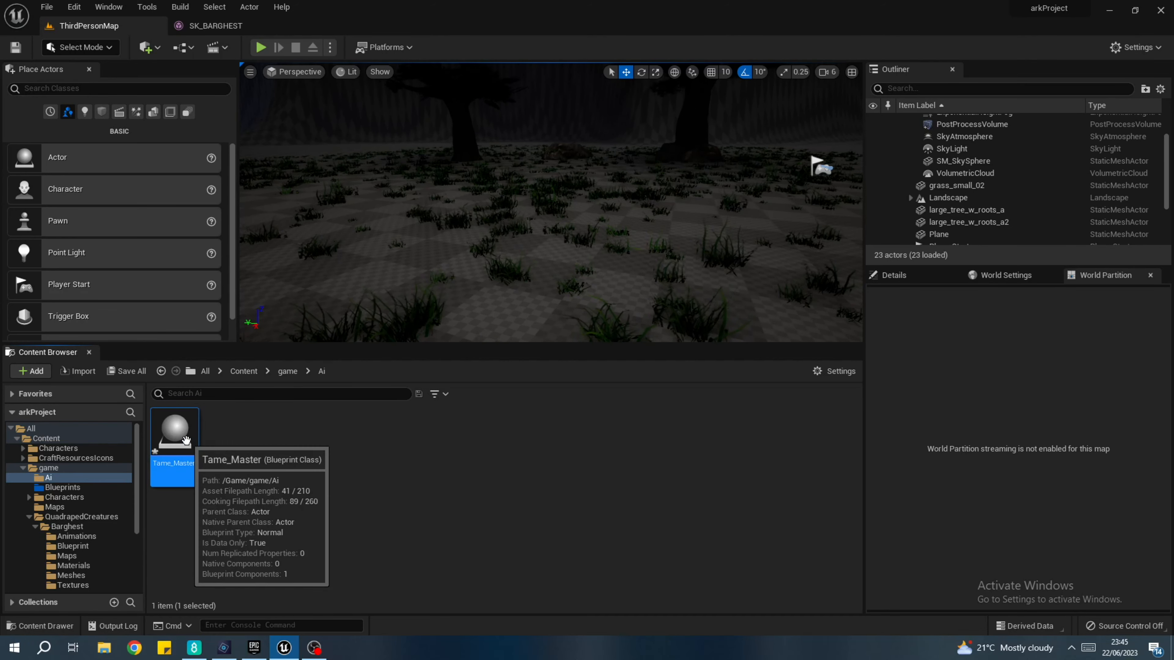
- Open the Tame_Master blueprint and add a Skeletal Mesh component with its default name
double_click(186, 440)
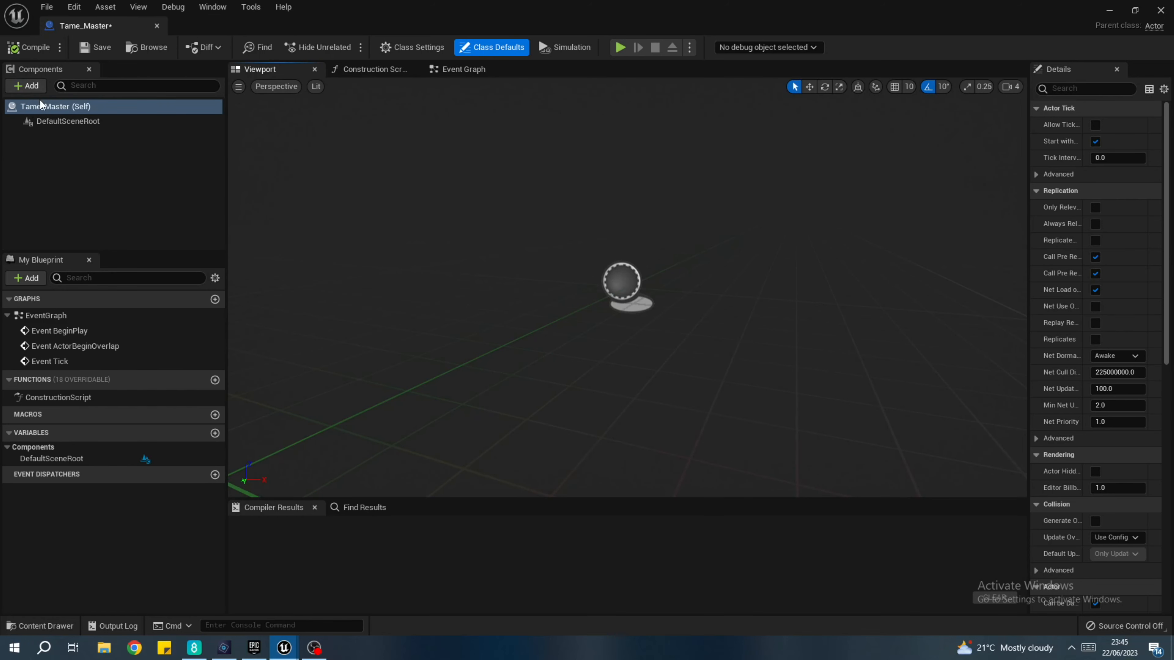
left_click(26, 86)
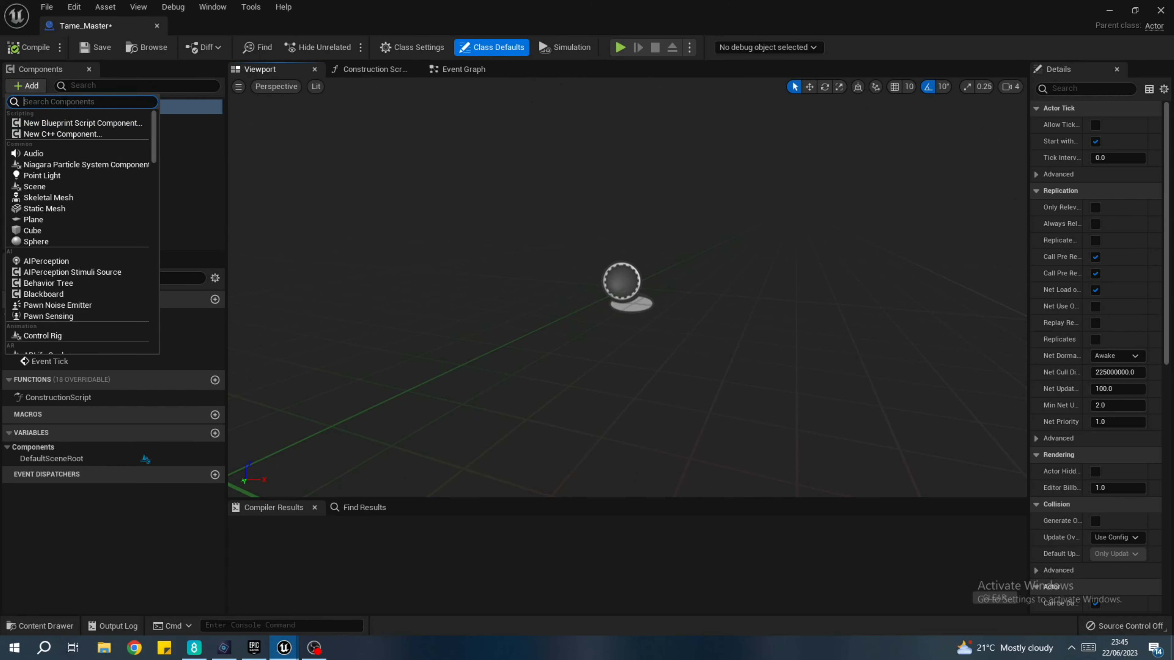
type("skel")
left_click(65, 121)
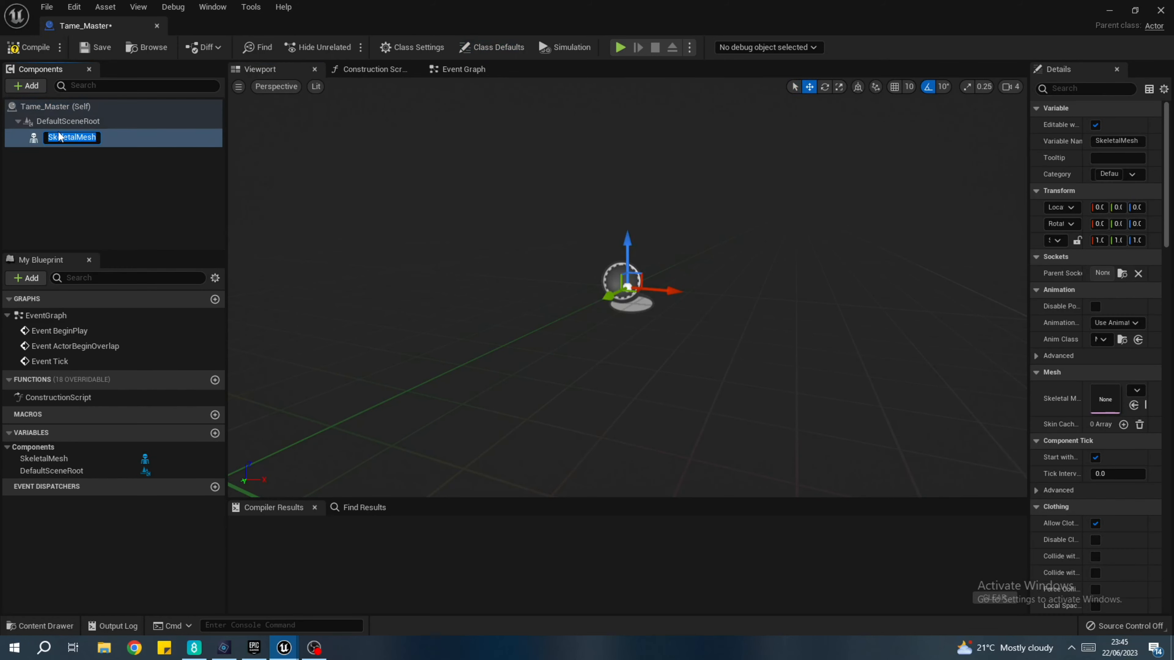
- Add a Box Collision component to Tame_Master and name it Trigger
left_click(26, 86)
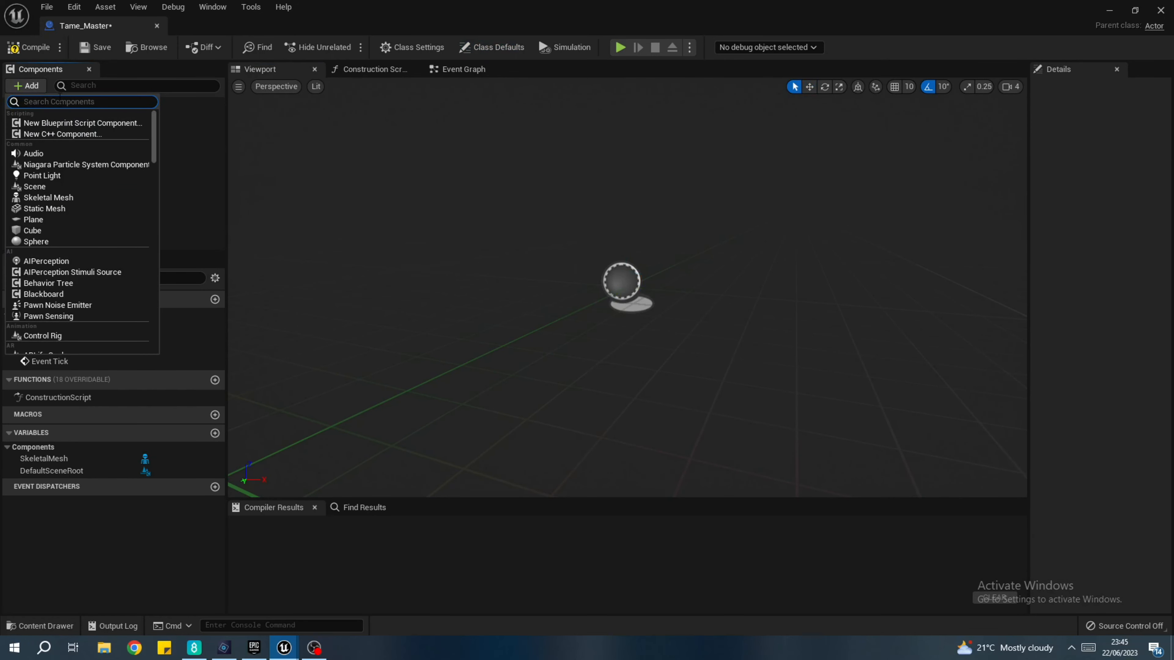
type("box")
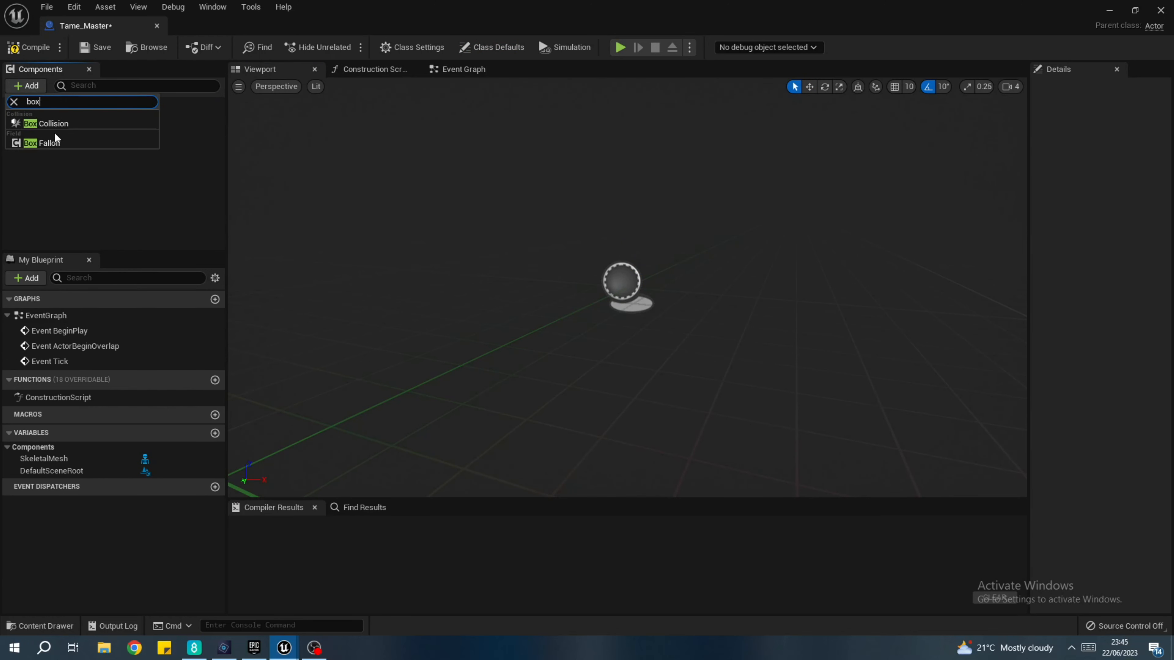
left_click(54, 124)
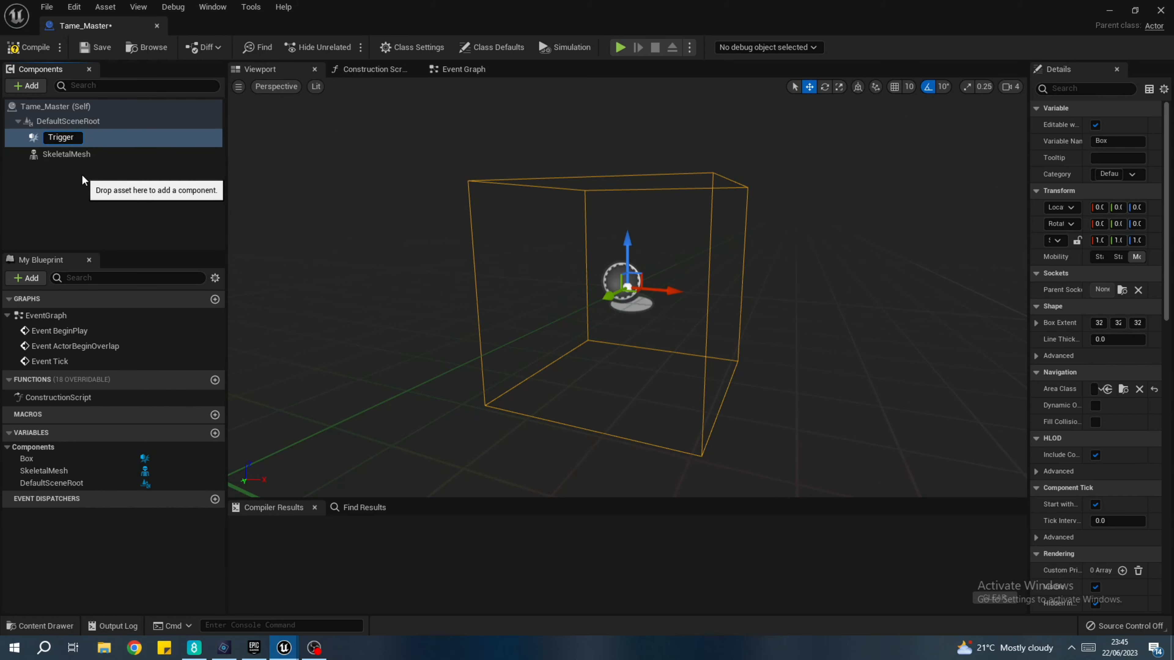
left_click(99, 208)
- Assign the SK_BARGHEST mesh to the SkeletalMesh component, widening the details area to read its properties
left_click(32, 152)
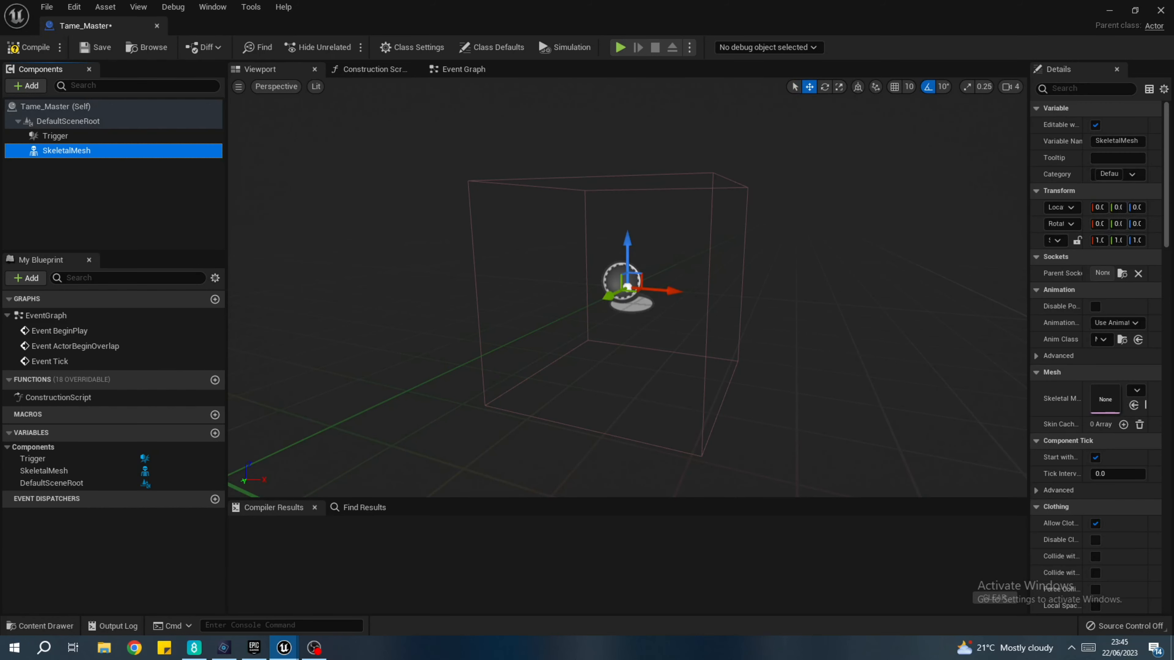
left_click_drag(985, 376, 776, 376)
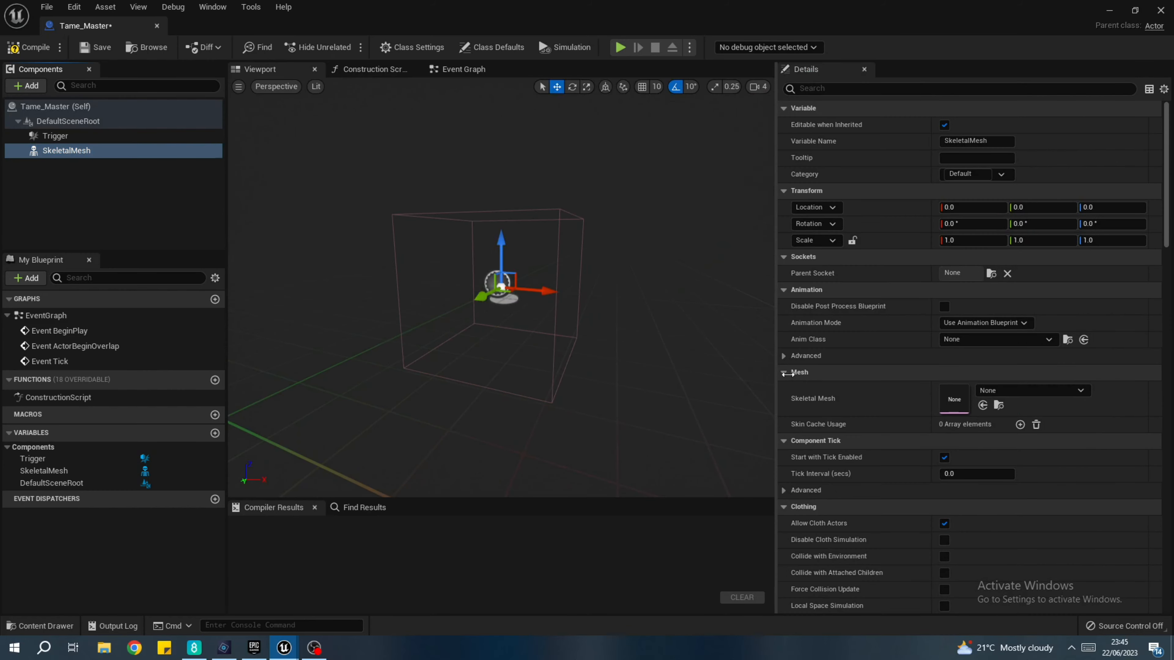
left_click(1040, 394)
left_click(1061, 271)
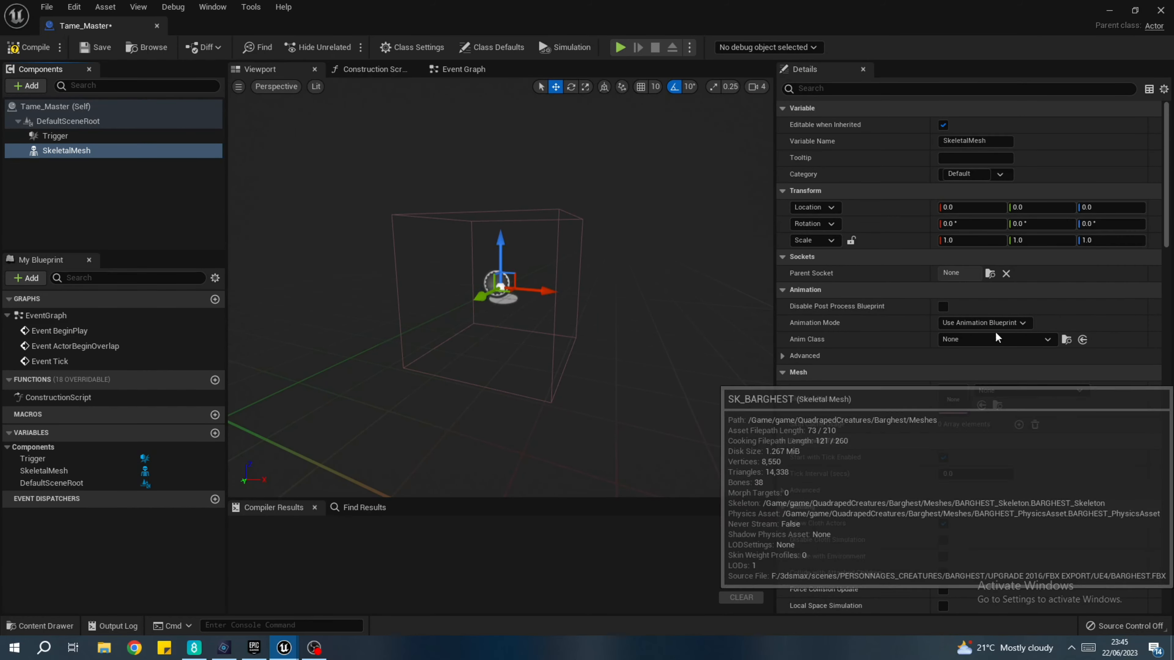
- Scale the Barghest skeletal mesh down uniformly to about 0.41
left_click(584, 89)
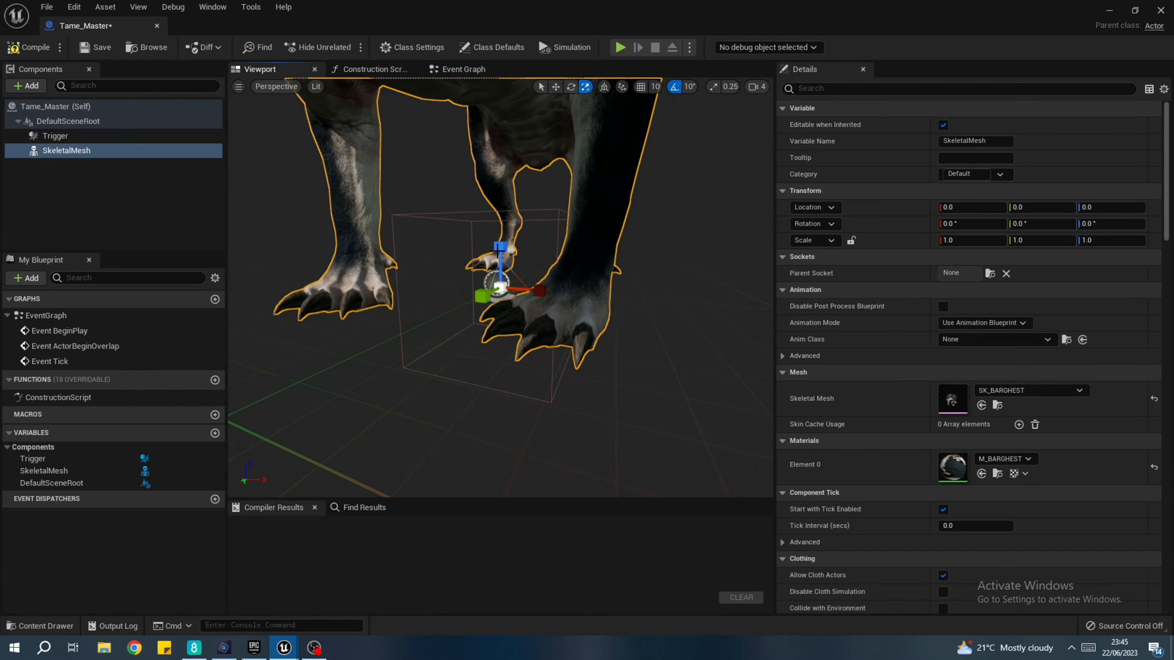
left_click(500, 291)
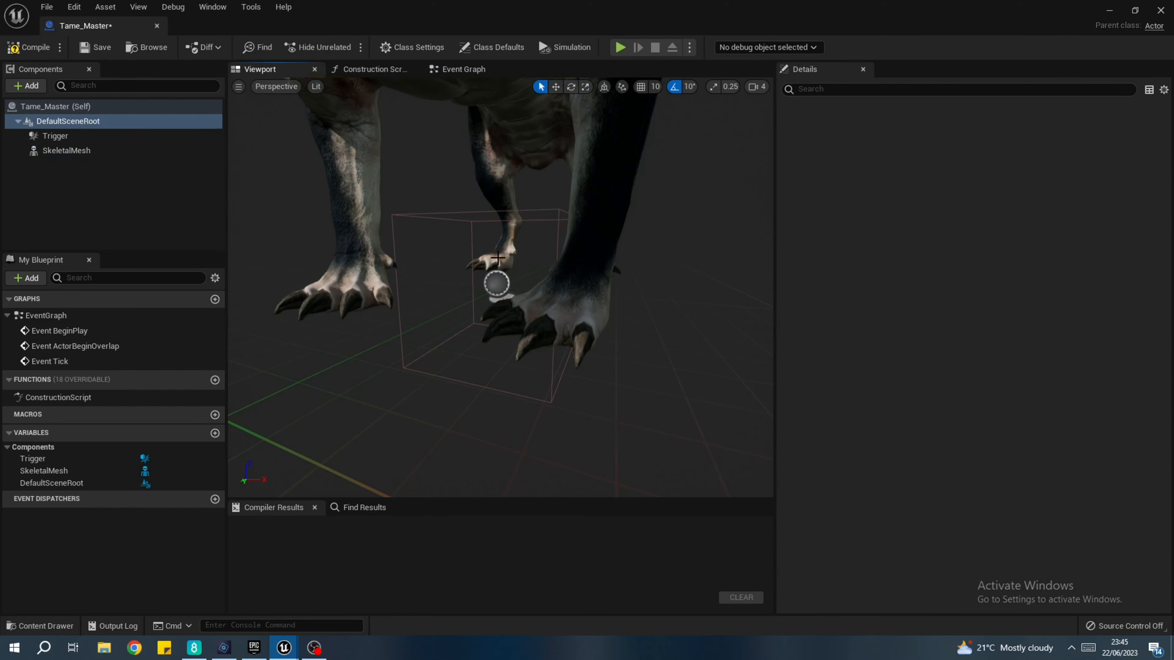
left_click(497, 285)
key("r")
left_click_drag(500, 287, 606, 125)
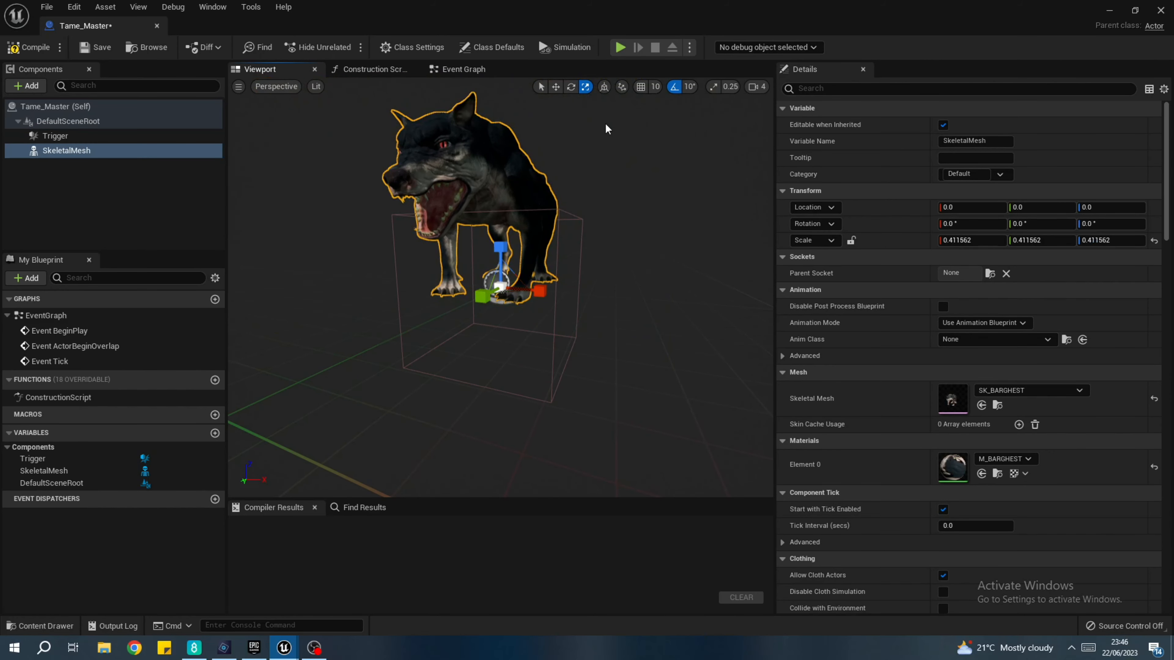
- Rotate the Barghest skeletal mesh to about -90° around the Z axis
left_click(573, 90)
left_click_drag(480, 303, 613, 418)
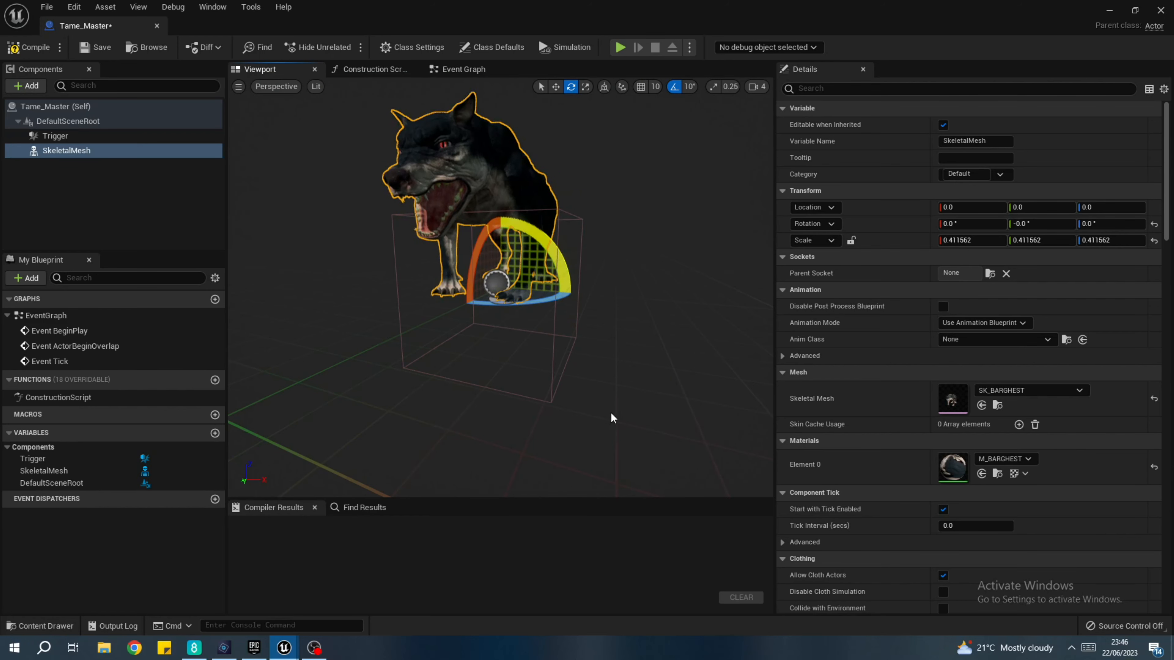
right_click_drag(601, 200, 550, 273)
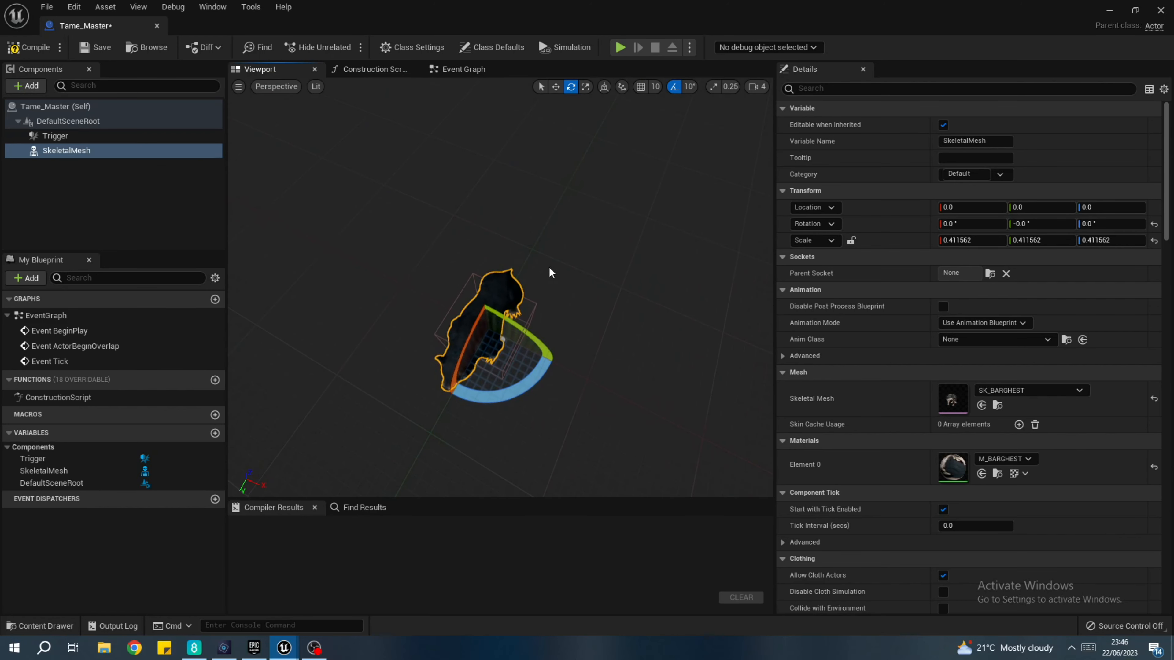
left_click_drag(472, 397, 527, 421)
- Lower the Barghest skeletal mesh to a Z location of about -38.4 so its feet meet the trigger box's base
right_click_drag(532, 421, 793, 153)
key("w")
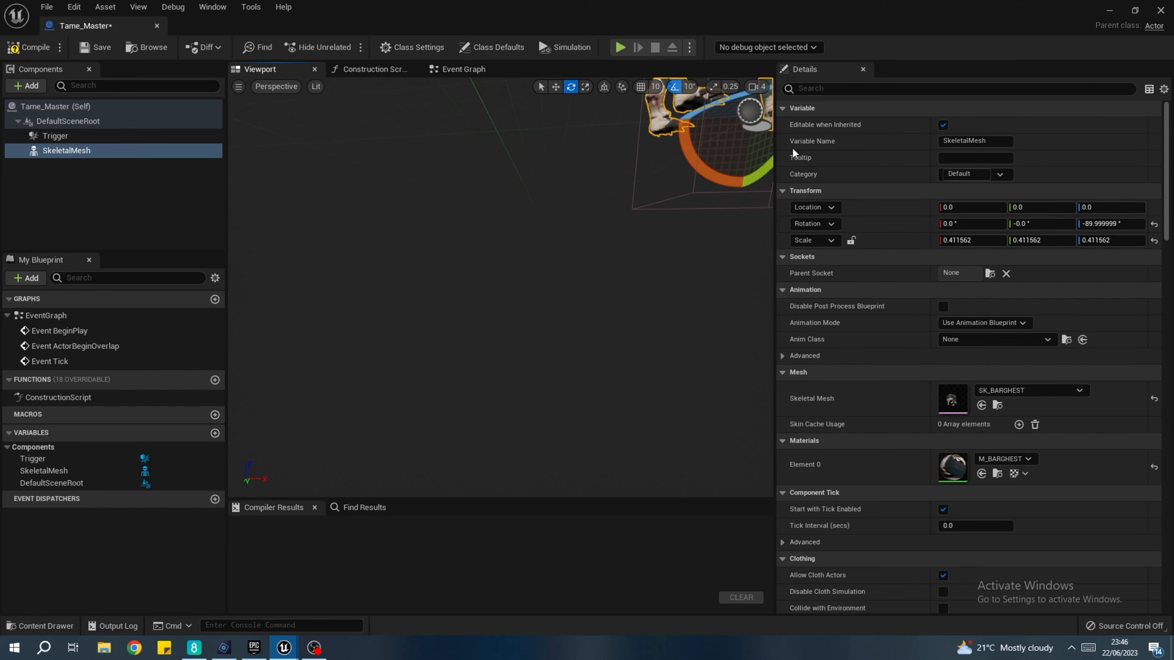
left_click(753, 87)
right_click_drag(729, 174, 533, 79)
key("a")
key("e")
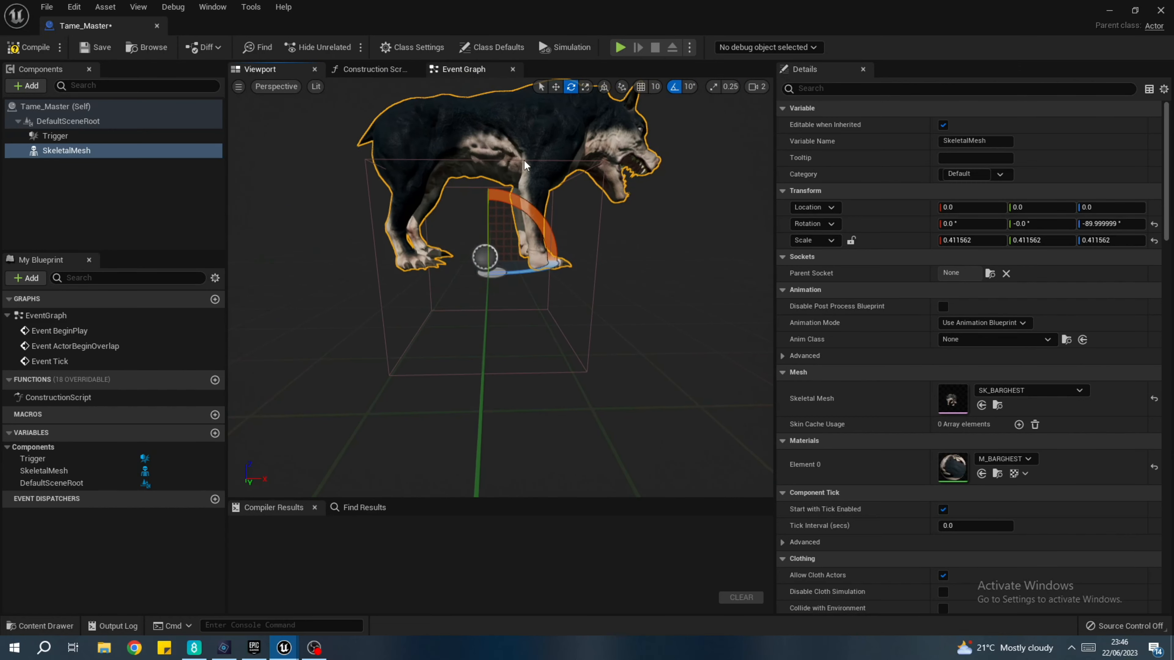
key("w")
left_click_drag(487, 207, 483, 303)
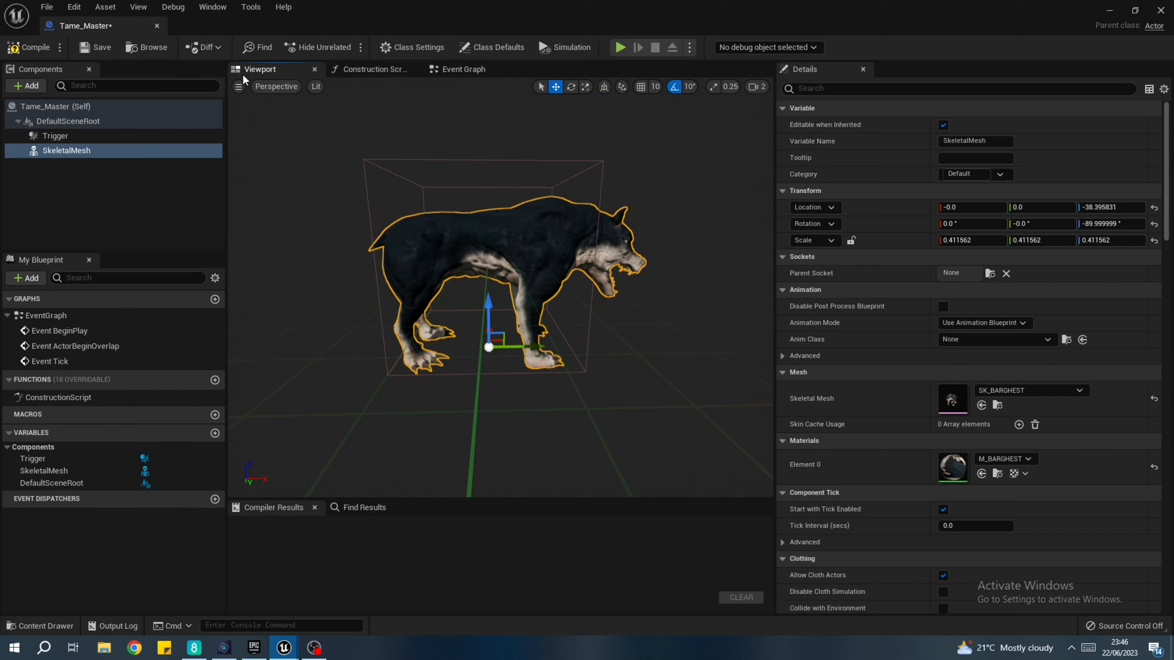
- In the left orthographic view, stretch the trigger box along the Barghest's length to an X scale of about 2.17
left_click(286, 90)
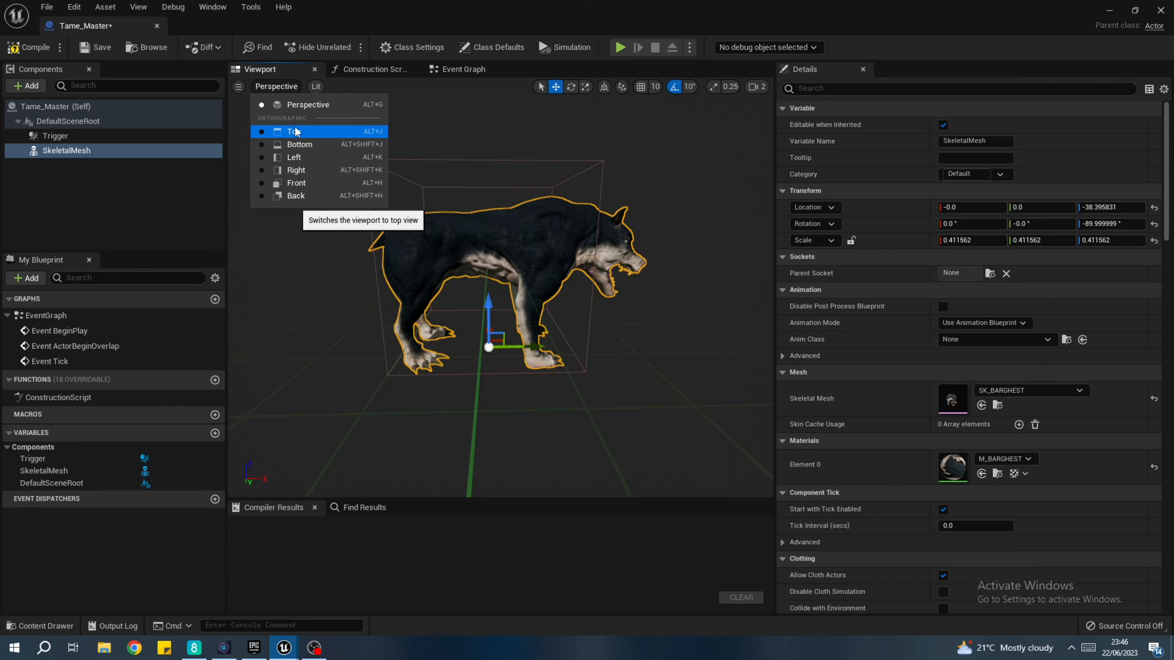
left_click(294, 132)
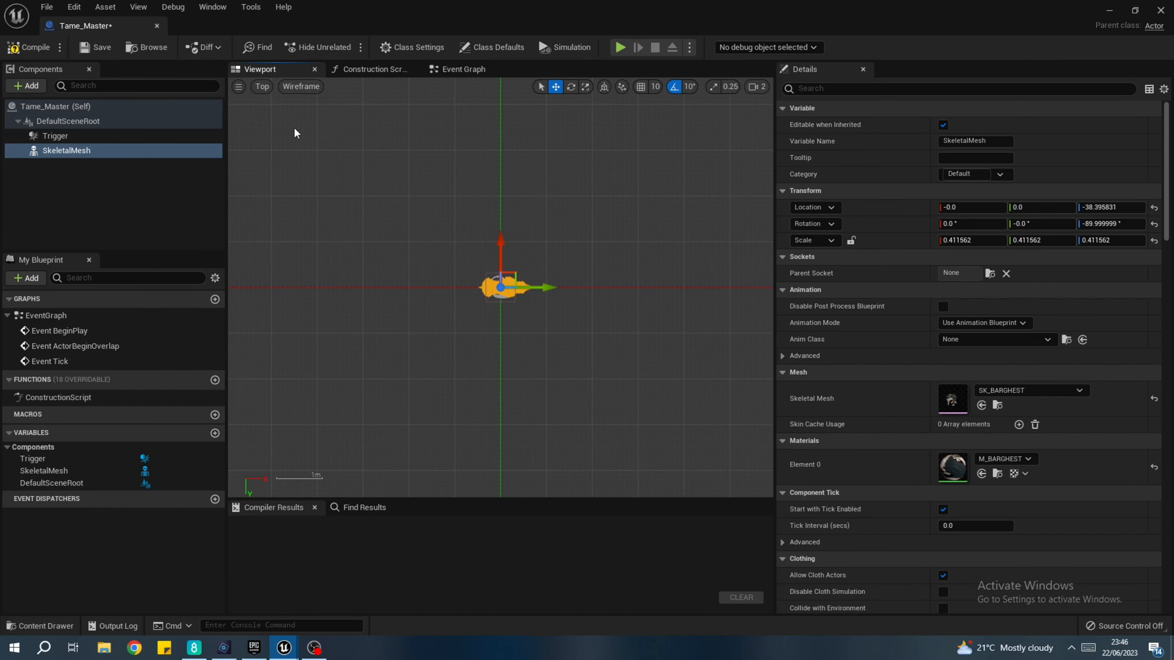
left_click(265, 82)
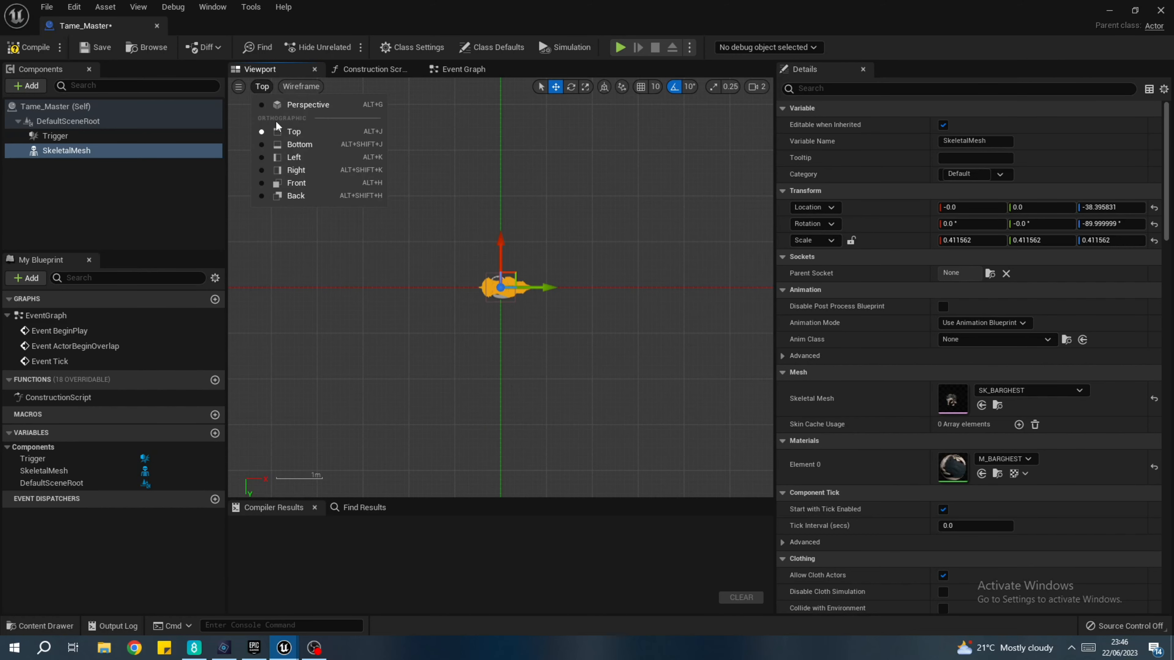
left_click(306, 156)
scroll(492, 322, "up", 8)
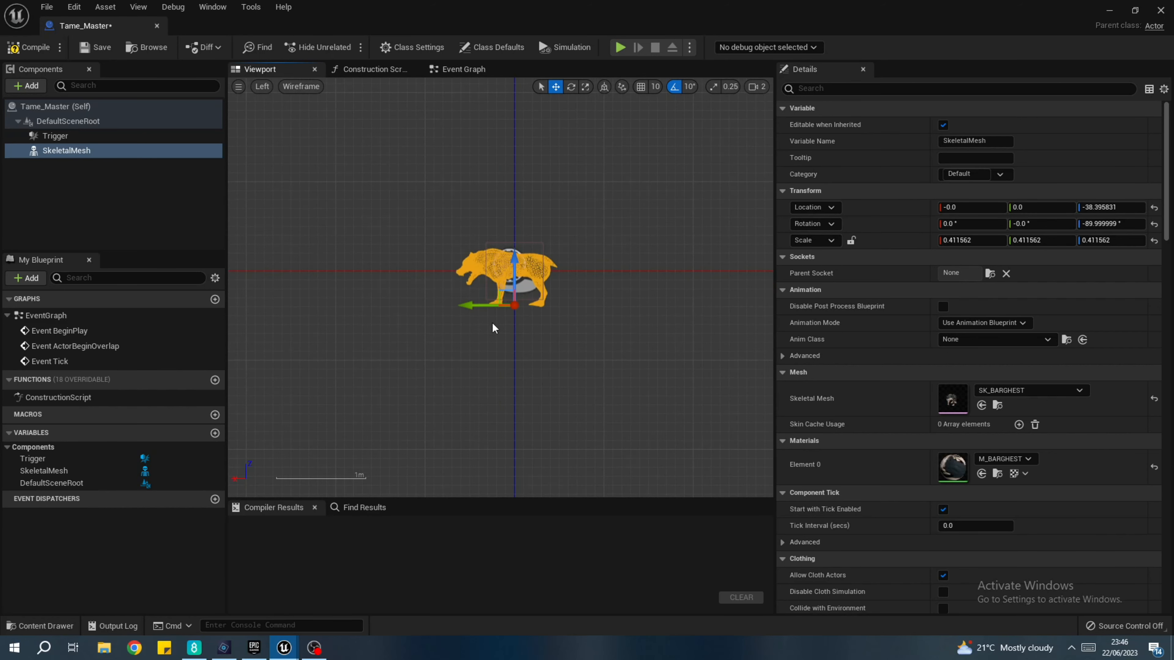
right_click_drag(489, 324, 447, 350)
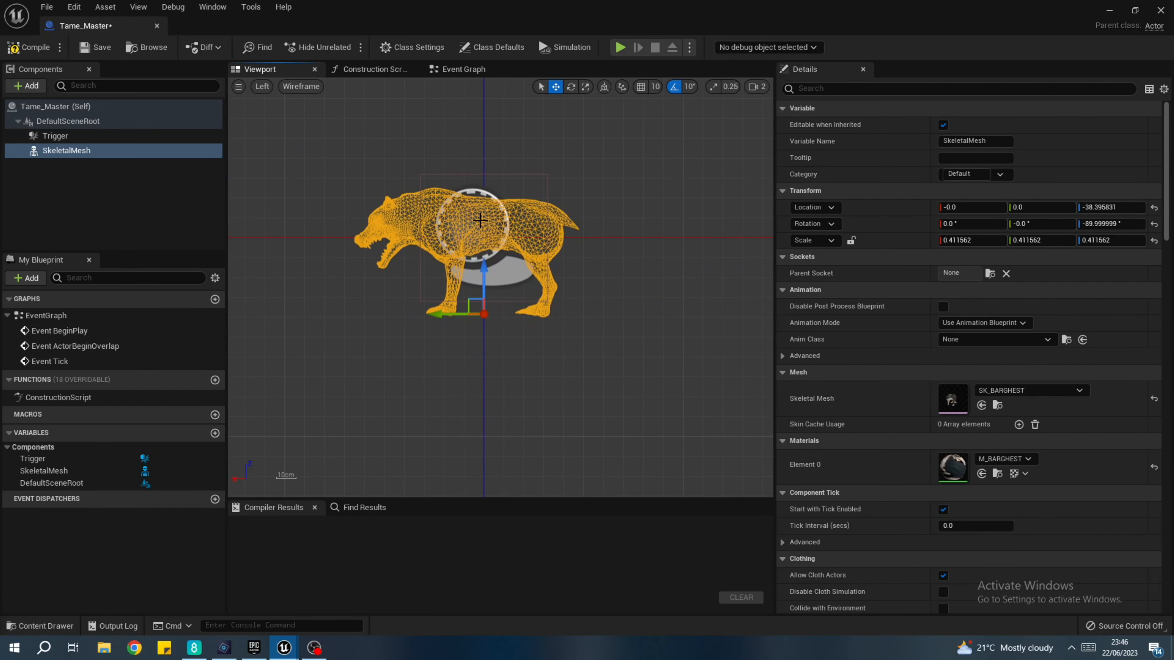
left_click(432, 175)
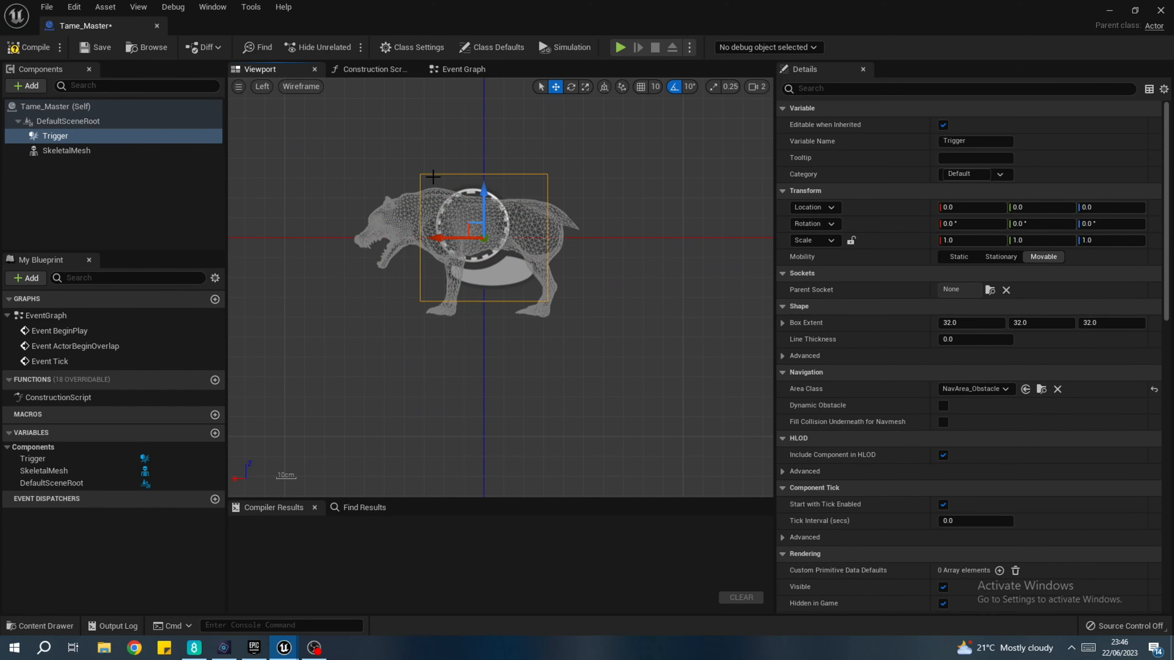
left_click(585, 86)
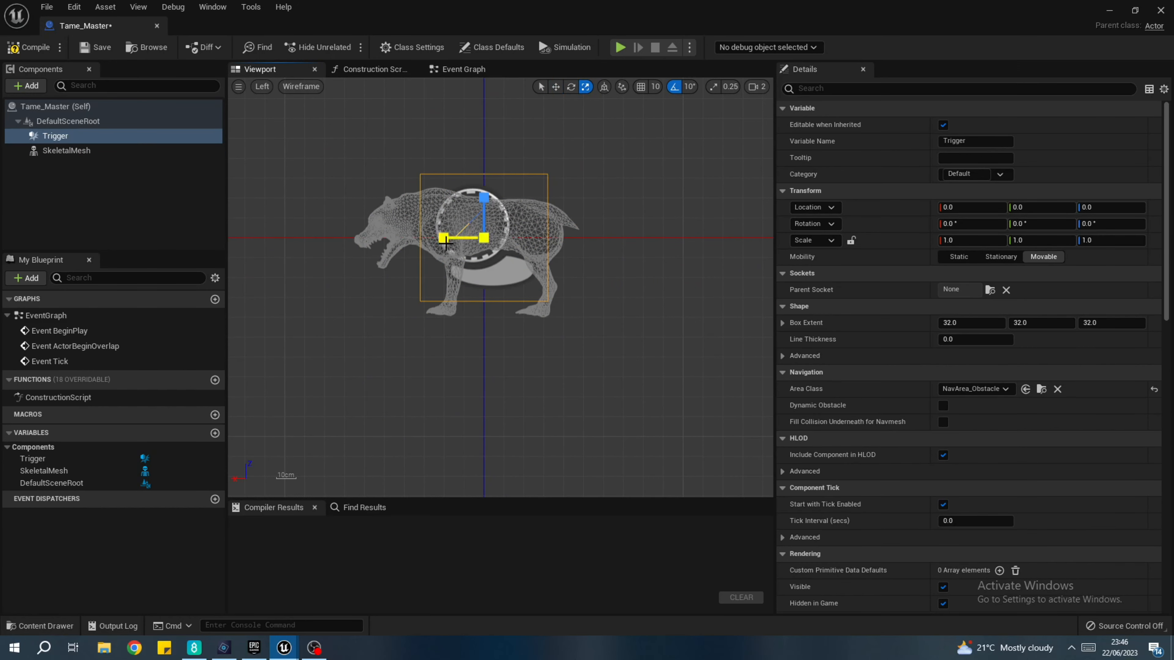
left_click_drag(439, 237, 380, 238)
- Set the trigger box's Z scale to about 1.08 and lower it to a Z location of about -6.4
left_click_drag(483, 200, 483, 184)
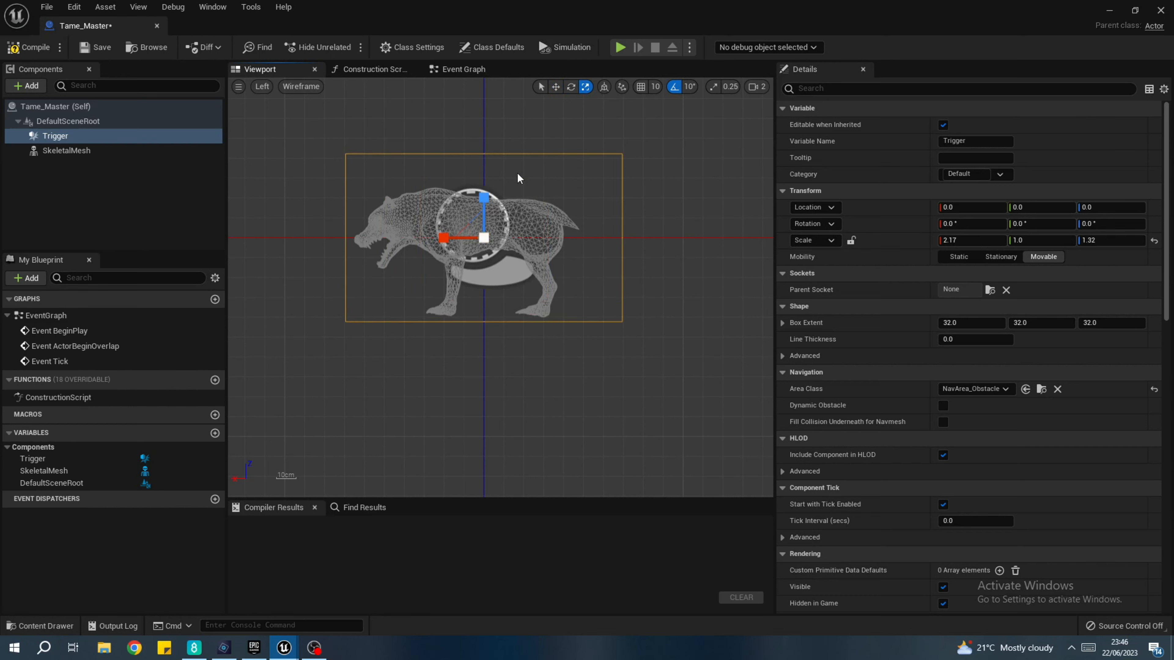
left_click_drag(483, 198, 484, 207)
left_click(557, 88)
right_click_drag(520, 236, 416, 233)
- In the front orthographic view, widen the trigger box around the Barghest to a Y scale of about 1.17
left_click(263, 92)
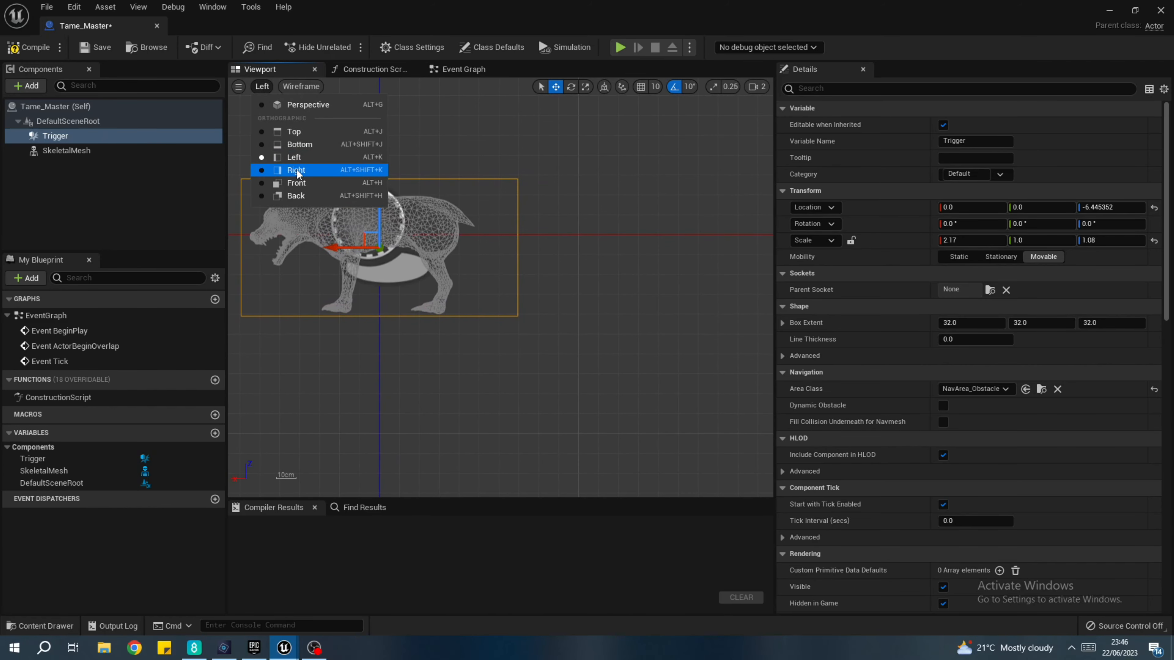
left_click(319, 182)
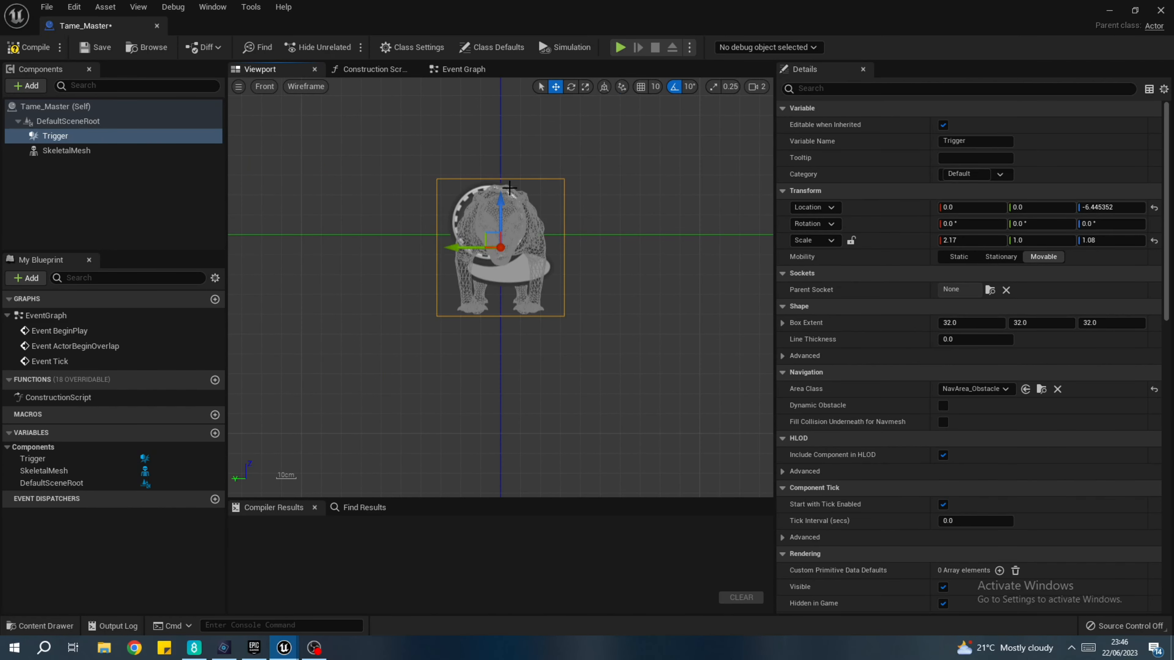
left_click(585, 87)
left_click_drag(465, 243, 454, 244)
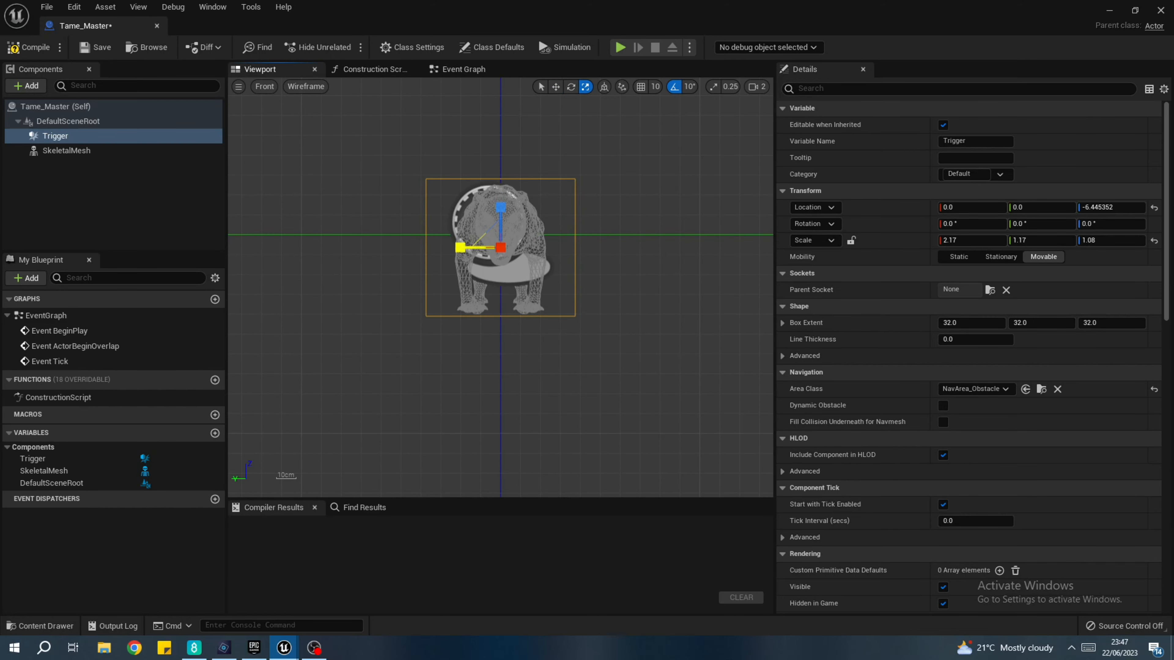
- In the left orthographic view, lengthen the trigger box to an X scale of about 2.47
right_click_drag(531, 235, 610, 236)
left_click(263, 86)
left_click(287, 145)
left_click_drag(338, 245, 326, 244)
right_click_drag(326, 245, 358, 243)
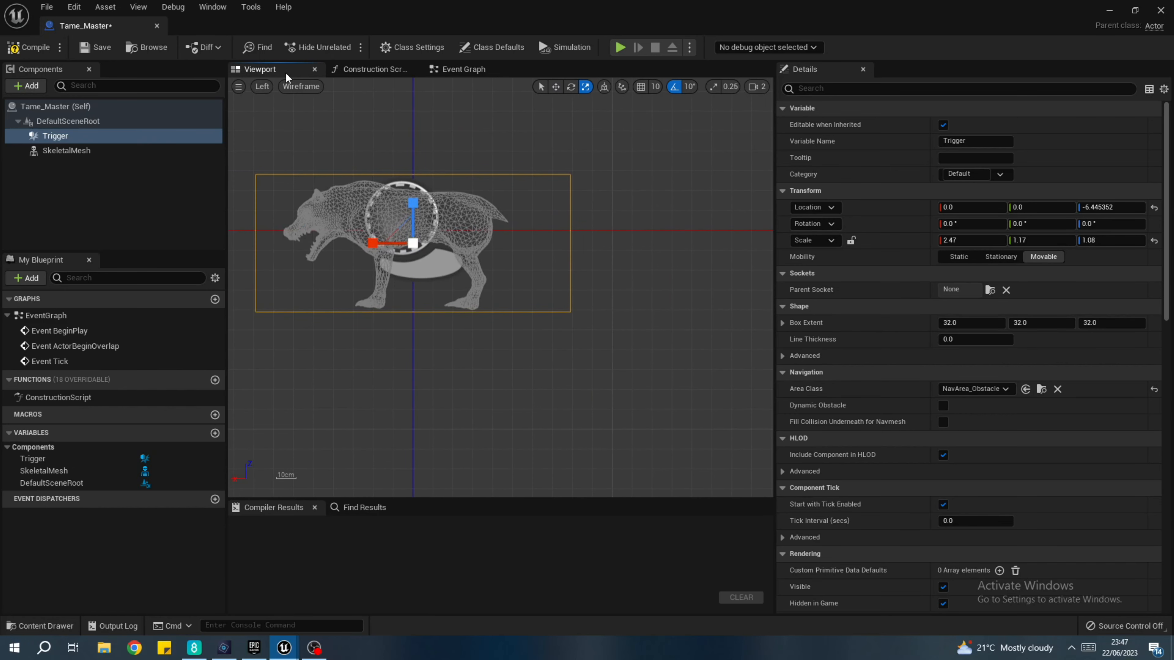
- From the bottom view, widen the trigger box to a Y scale of about 1.32, and compile and save the blueprint
left_click(263, 86)
left_click(292, 148)
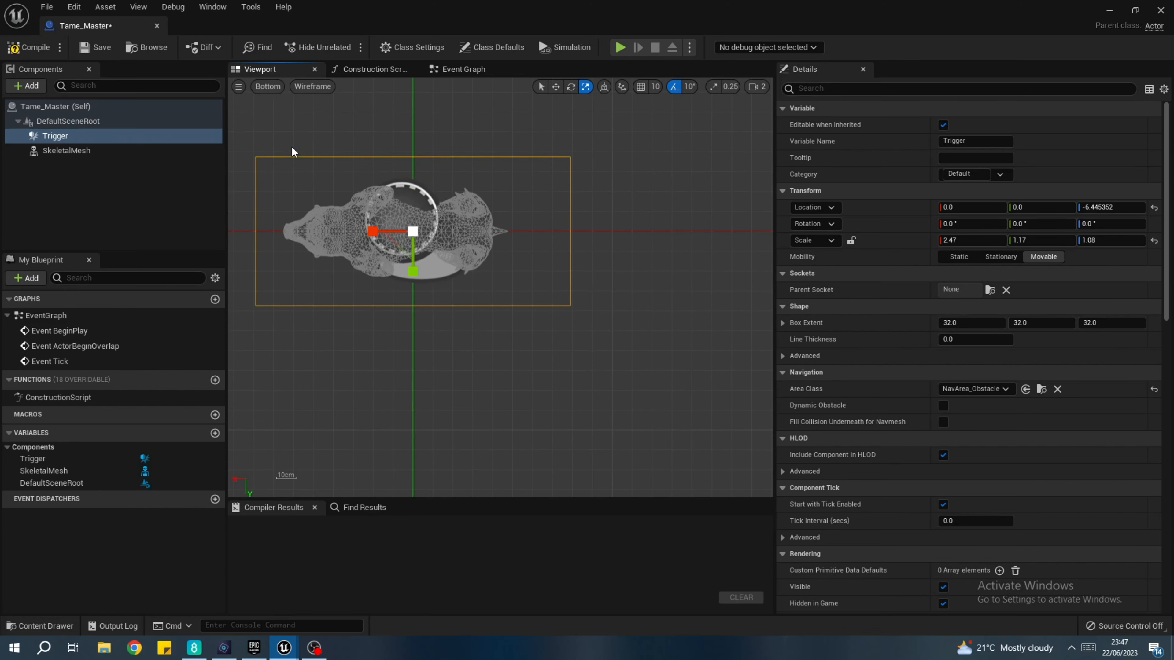
left_click_drag(413, 270, 413, 277)
left_click(28, 47)
left_click(95, 47)
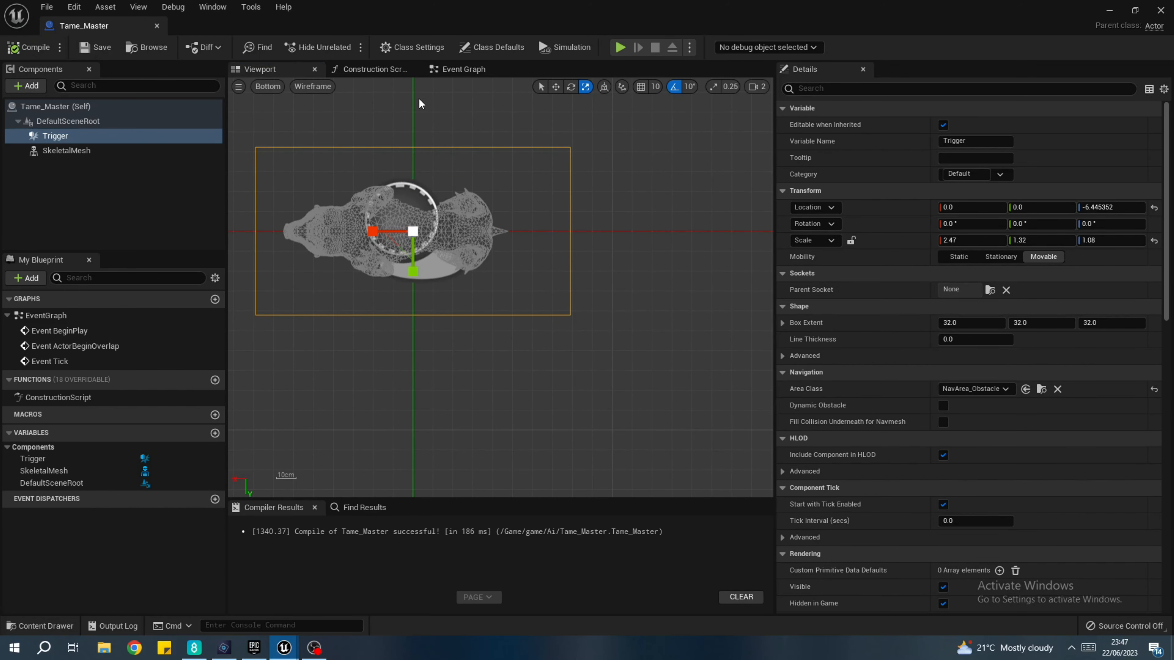
- Return to the perspective view and rename the Trigger component to Taming-Trigger
left_click(267, 86)
left_click(277, 99)
right_click_drag(501, 287, 272, 273)
right_click_drag(429, 232, 429, 223)
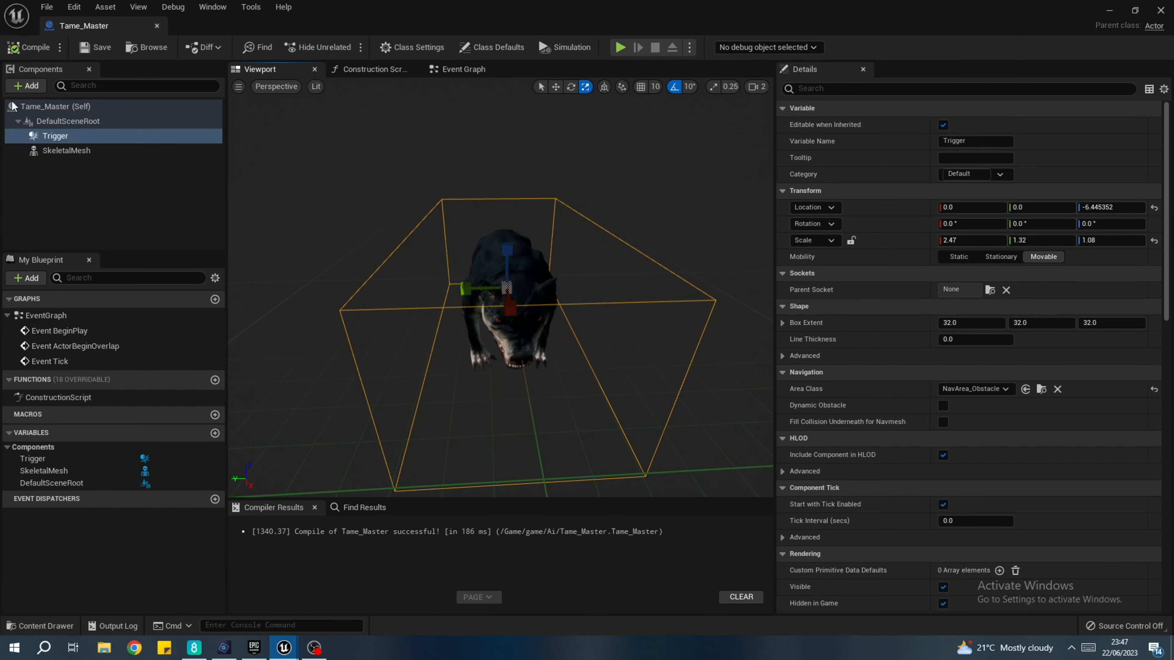
right_click(66, 138)
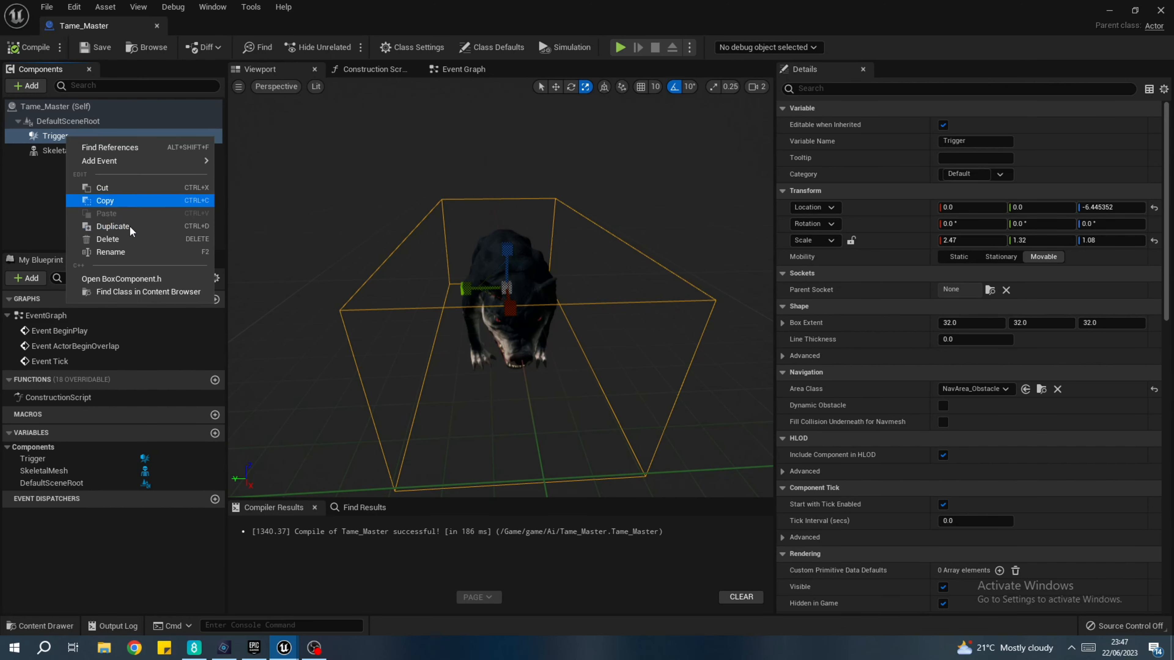
left_click(122, 251)
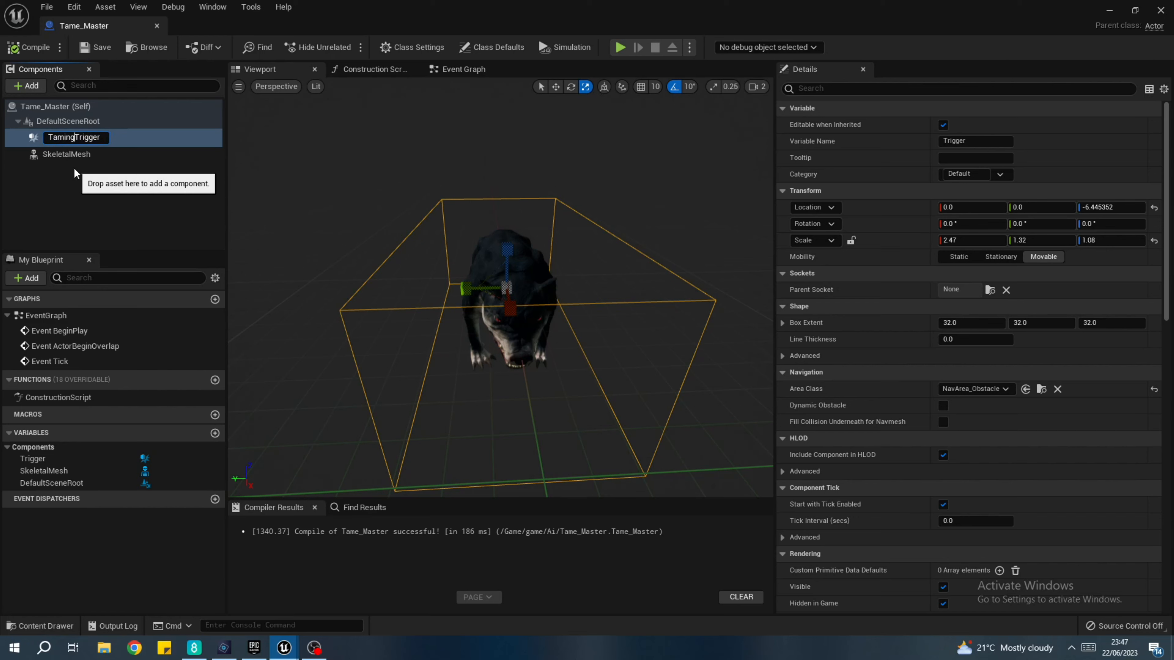
type("Taming-")
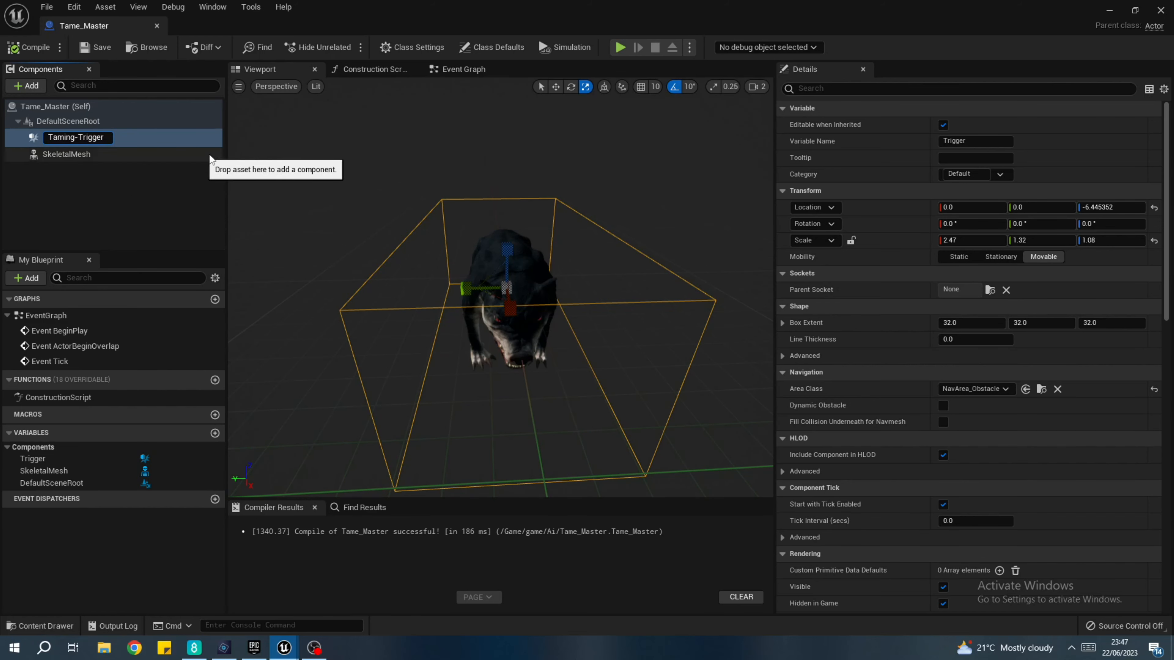
key("Return")
- Compile and save the Tame_Master blueprint with the renamed trigger
left_click(25, 85)
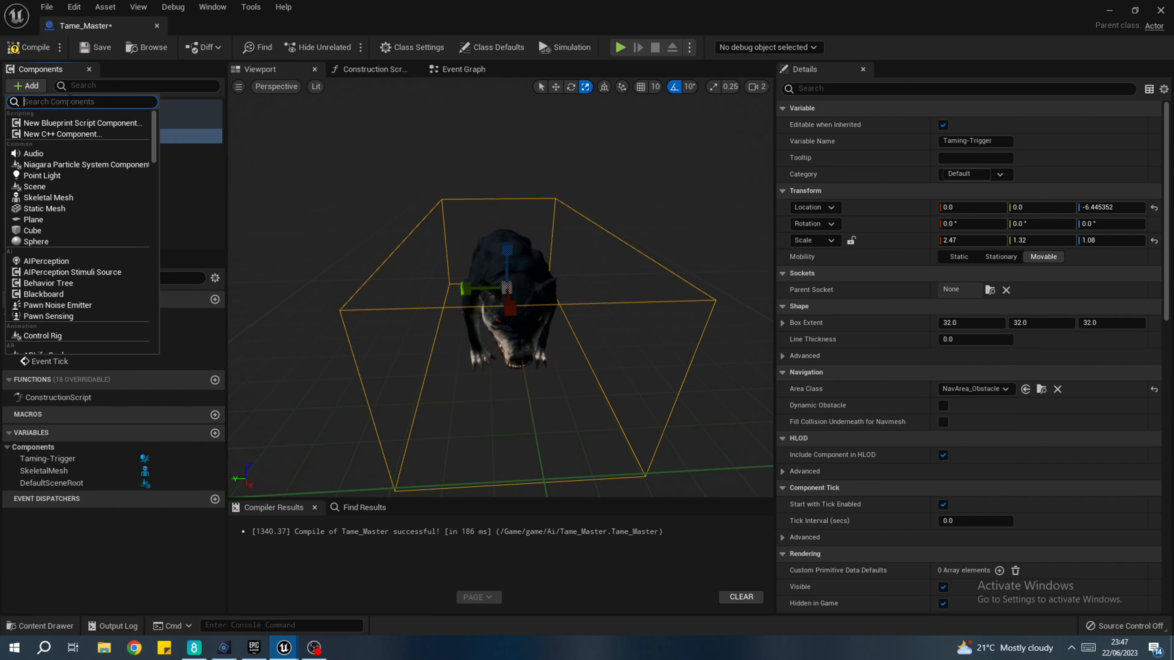
left_click(32, 57)
left_click(33, 53)
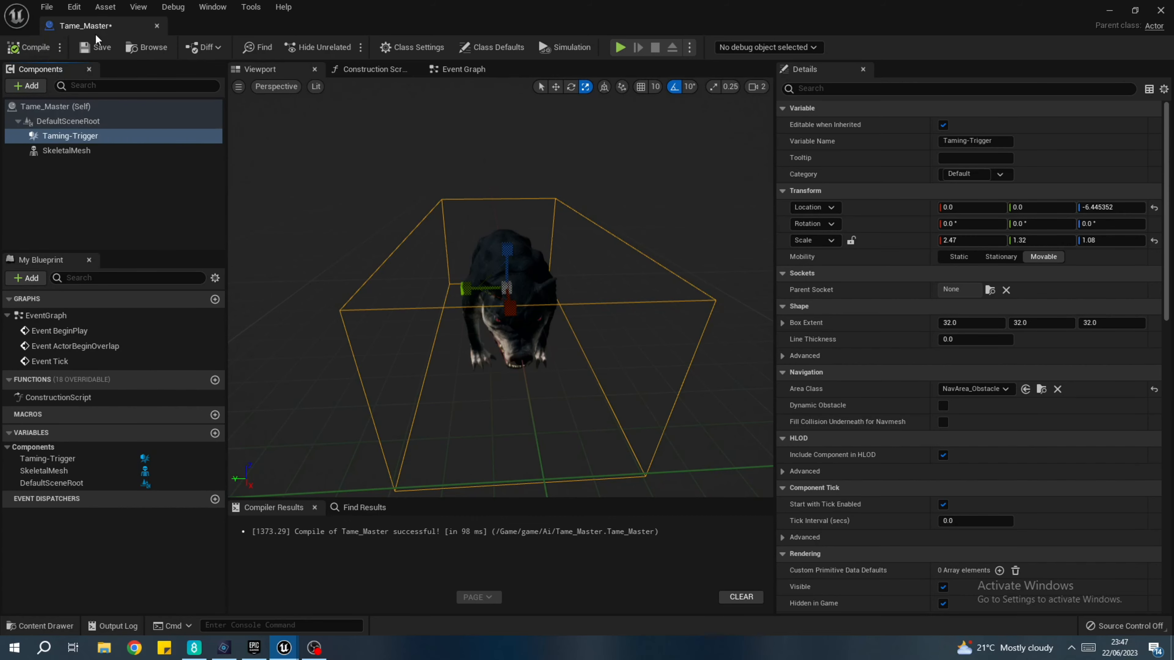
left_click(98, 40)
- Dock the Tame_Master blueprint editor in the main editor window and return to the ThirdPersonMap level
left_click(146, 47)
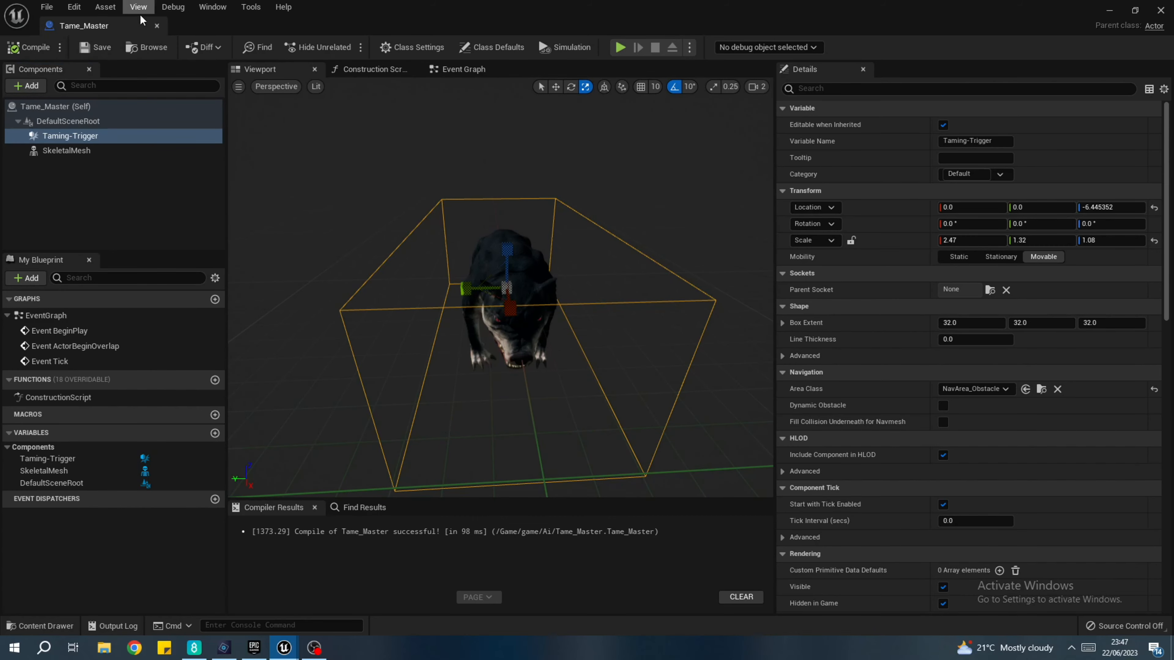
left_click(355, 29)
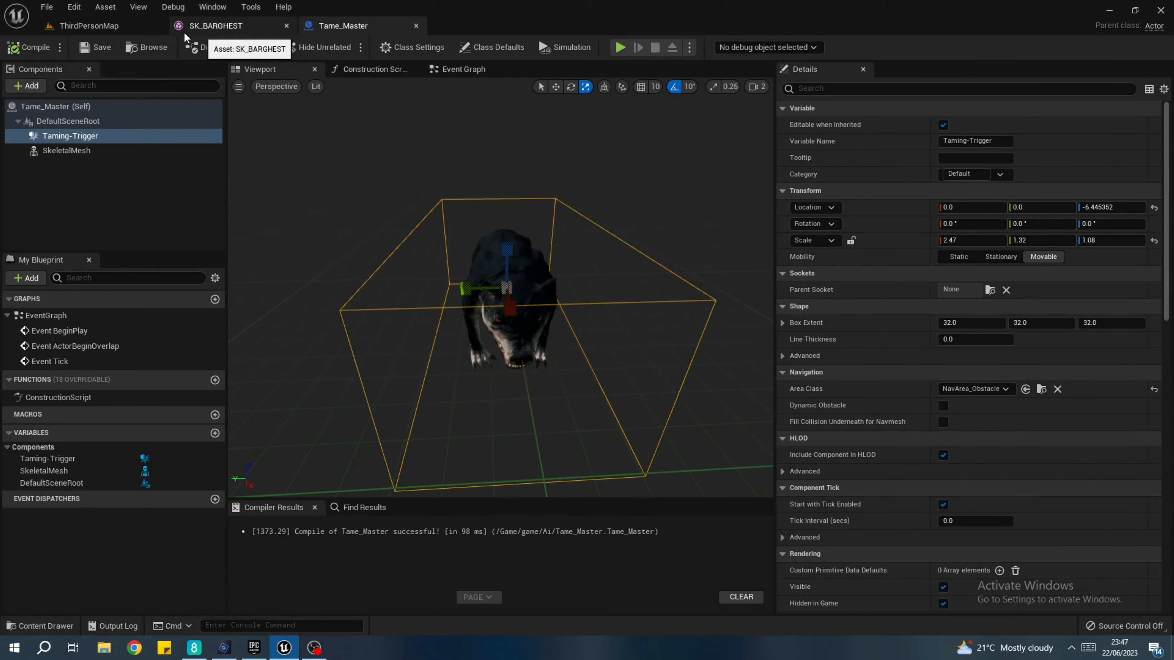
left_click(209, 28)
left_click(104, 26)
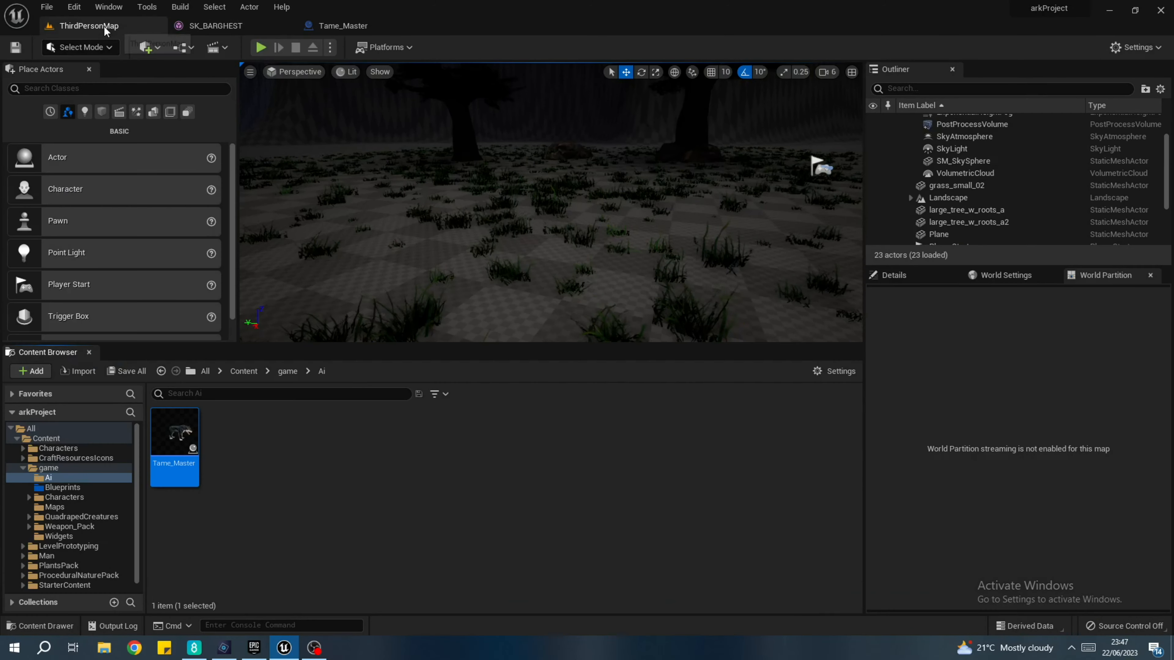
- Open the Barghest Animations folder inside game/QuadrapedCreatures
left_click(287, 371)
double_click(393, 444)
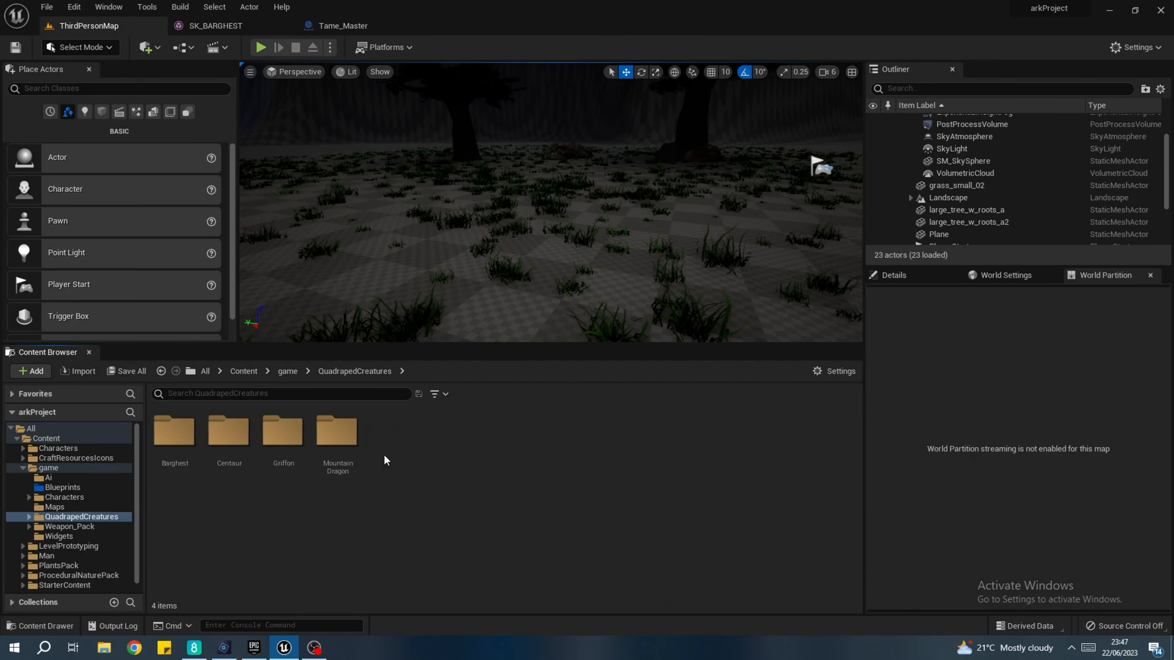
double_click(185, 439)
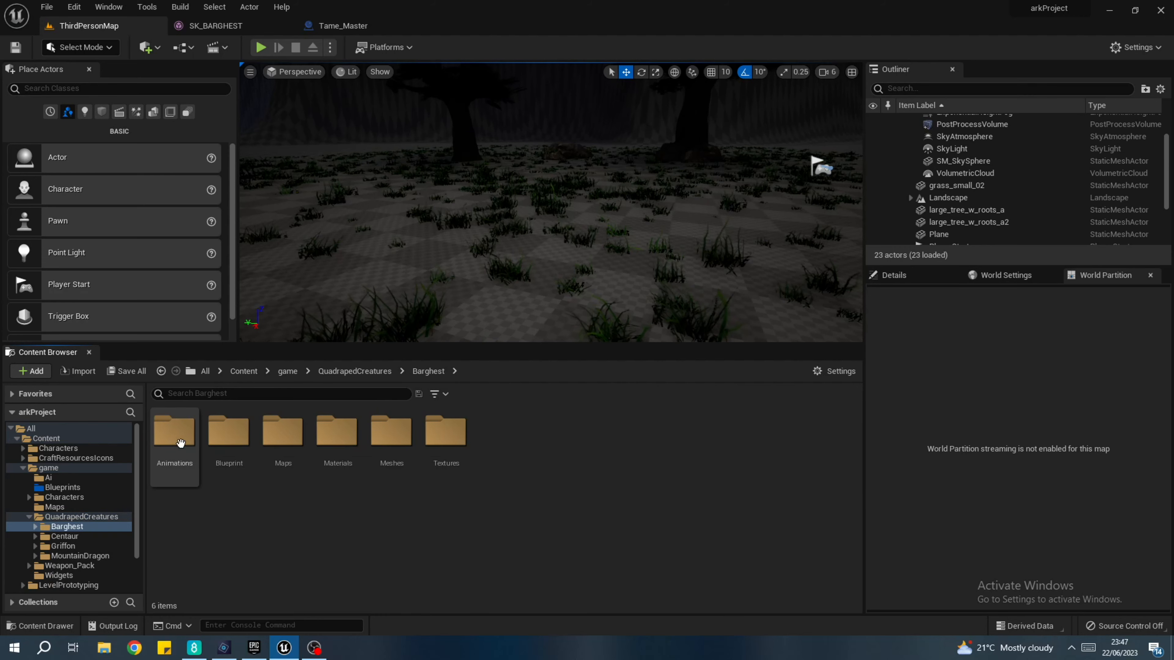
double_click(175, 435)
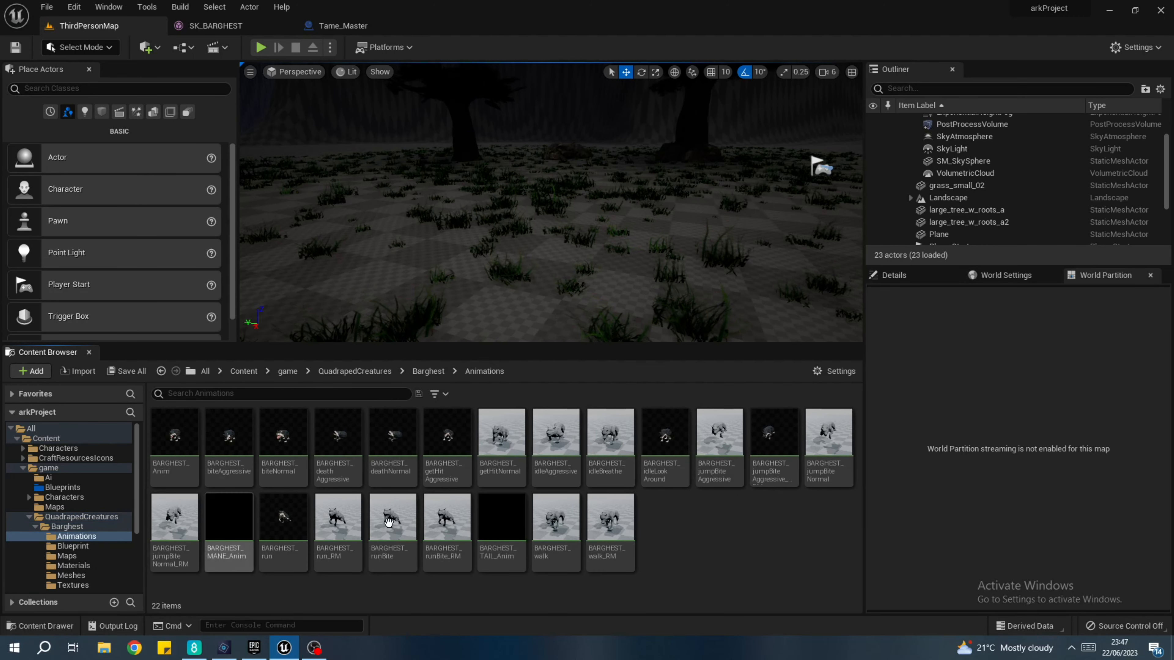
- Examine the contents of the Barghest Blueprint folder and return to the Barghest Animations folder
left_click(428, 371)
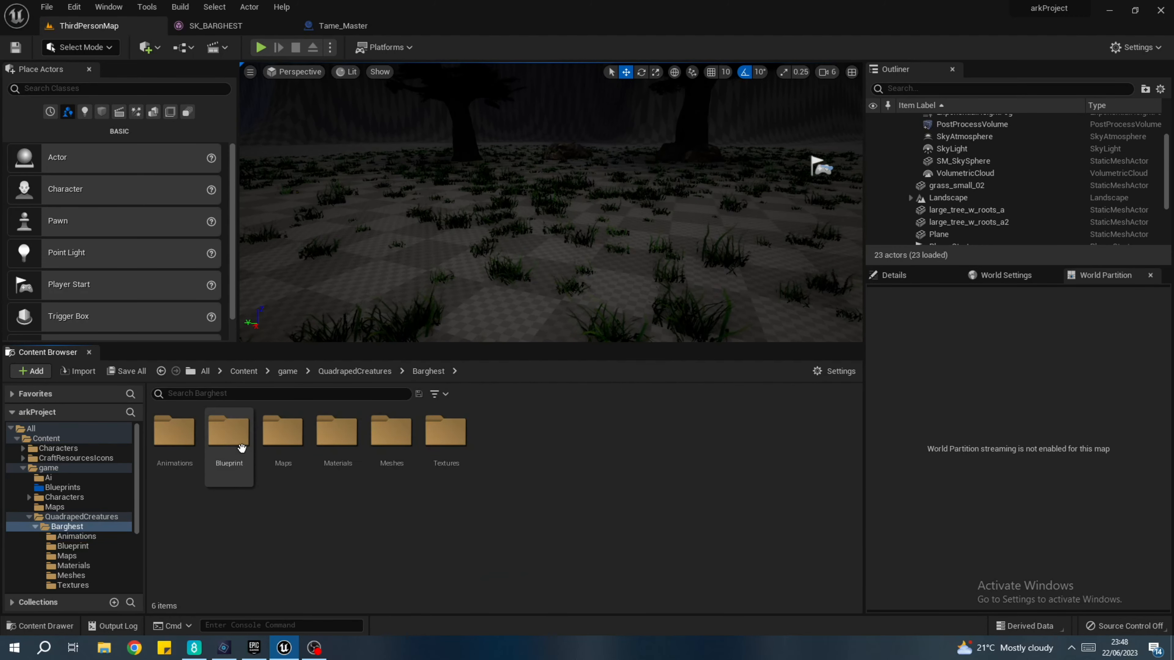
double_click(230, 432)
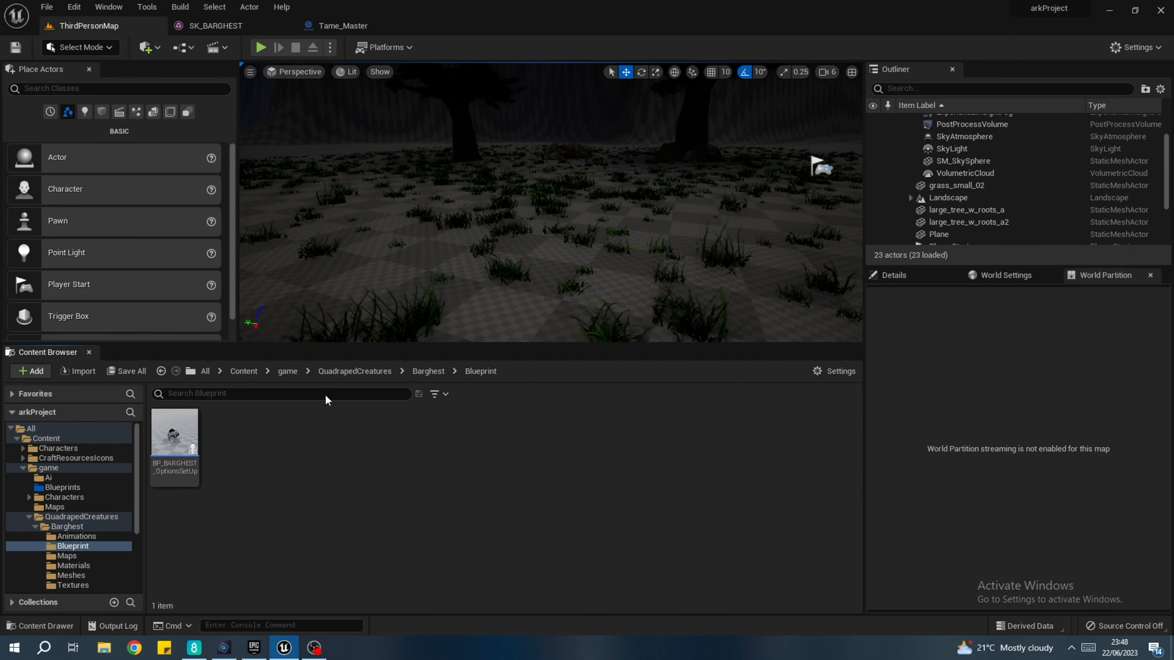
left_click(365, 371)
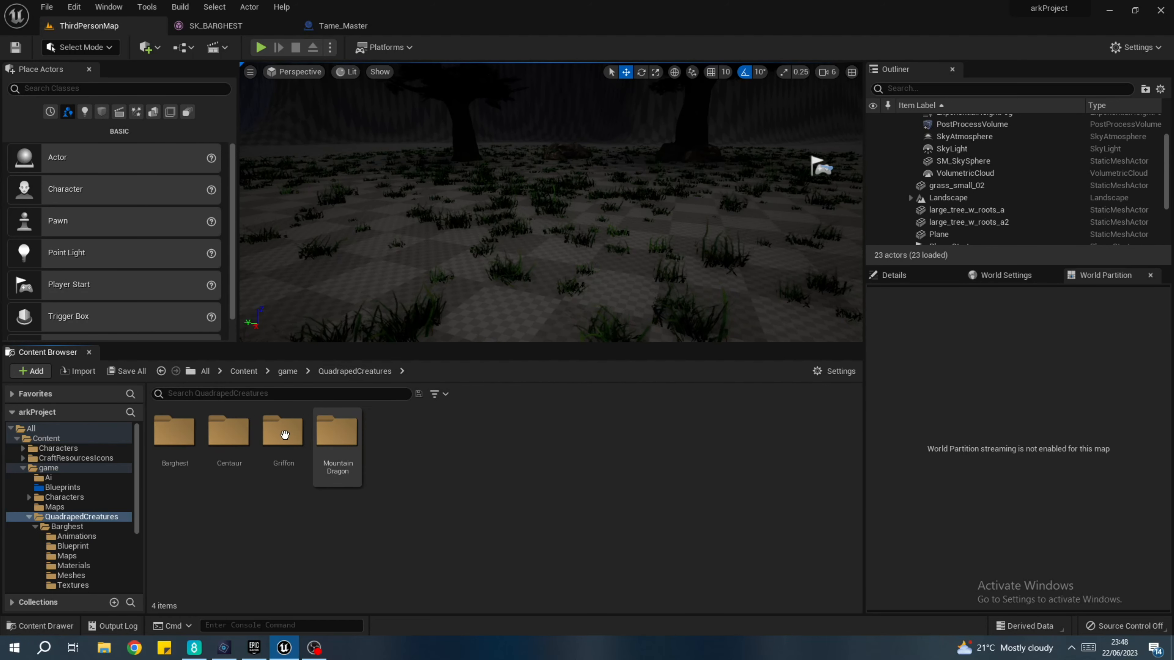
double_click(175, 432)
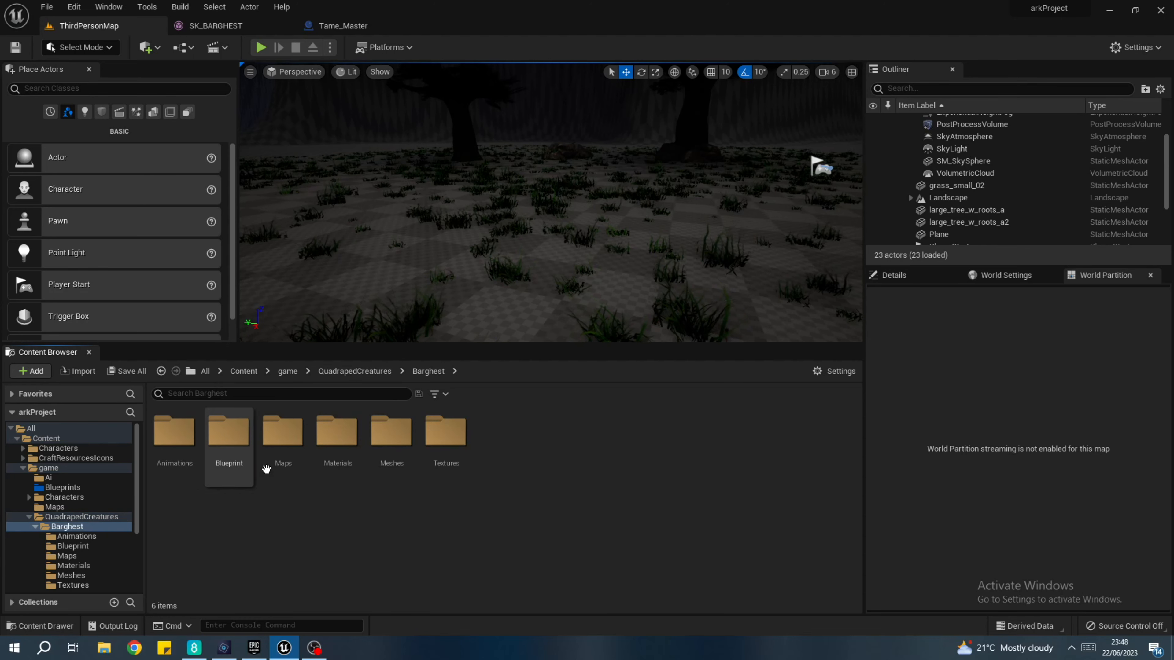
double_click(166, 460)
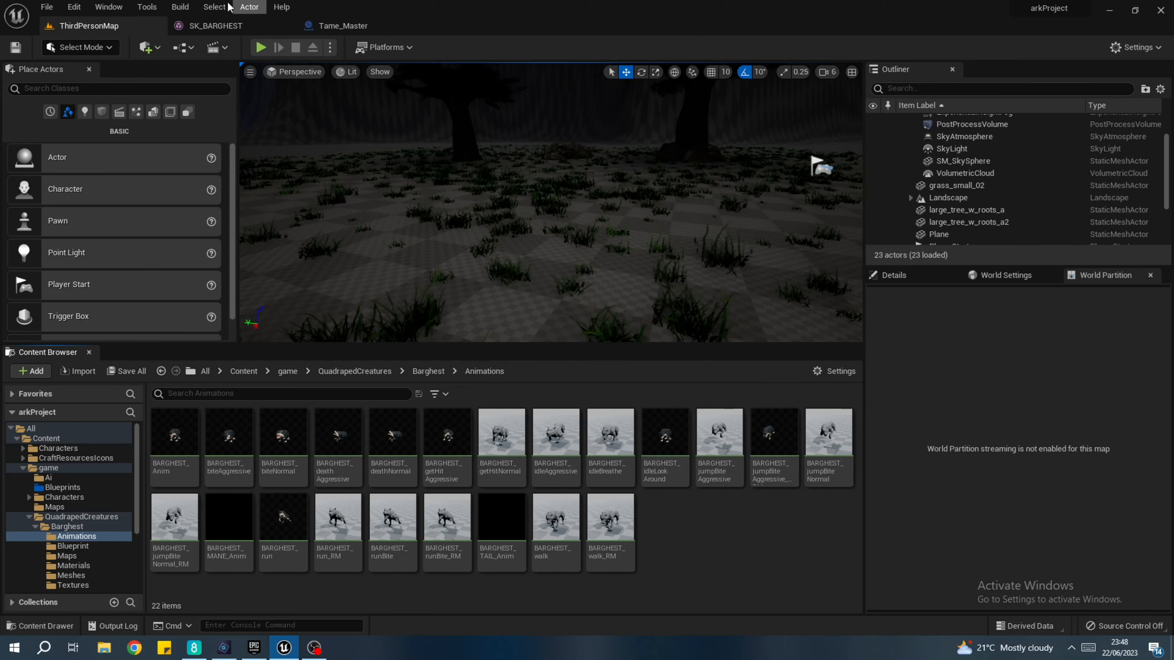
left_click(216, 25)
left_click(313, 27)
left_click(138, 24)
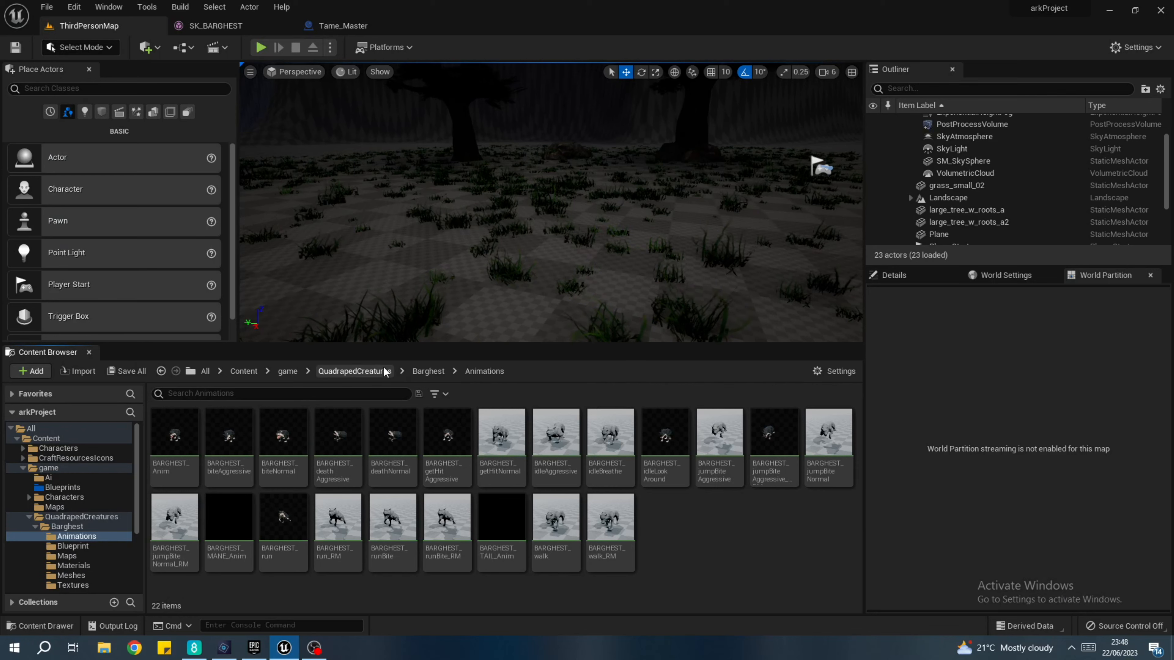
- Create a Blend Space 1D for BARGHEST_Skeleton in the Barghest Animations folder, name it Idle_Run_Blendspace and open it
right_click(671, 550)
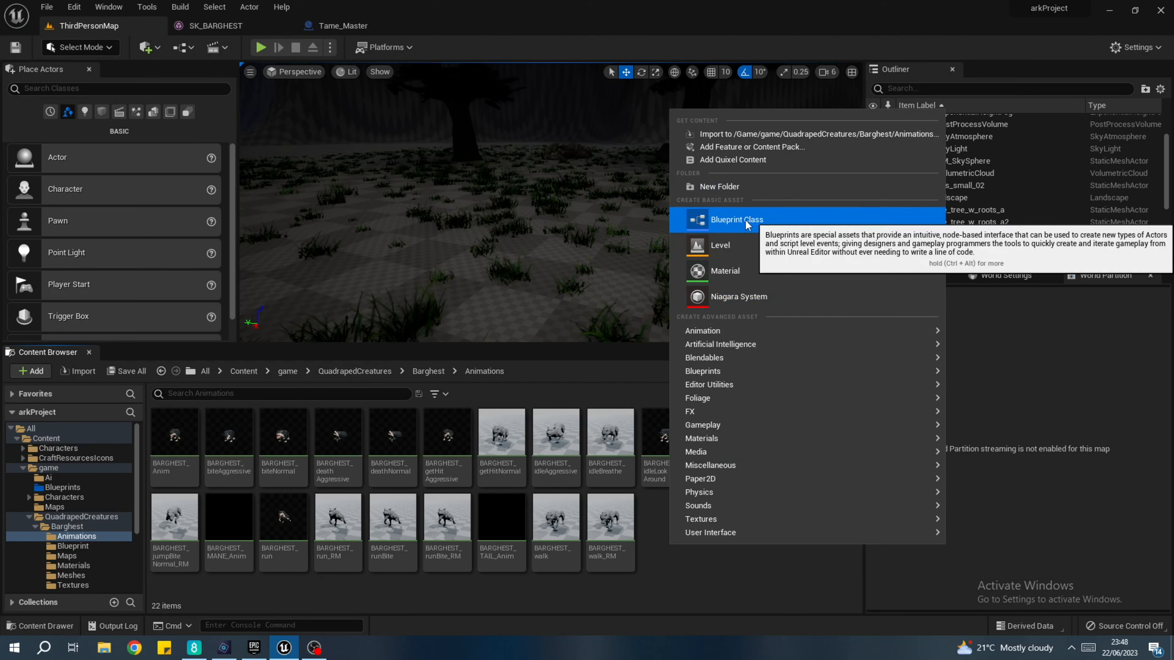
mouse_move(735, 346)
mouse_move(897, 330)
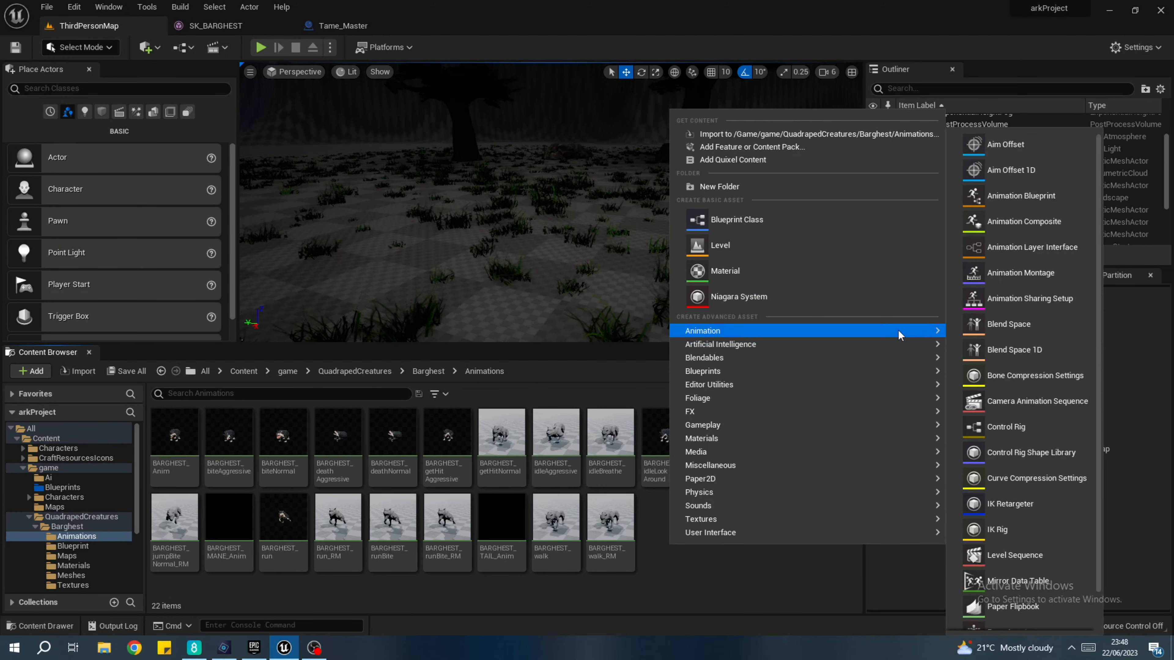
left_click(1034, 357)
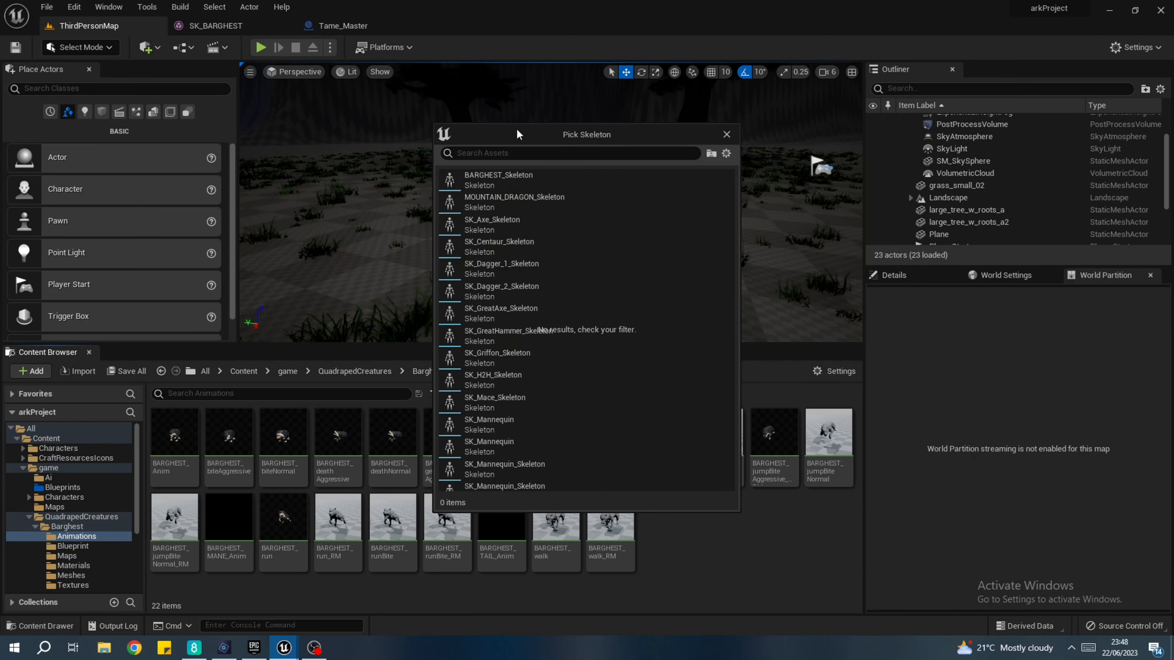
left_click(520, 180)
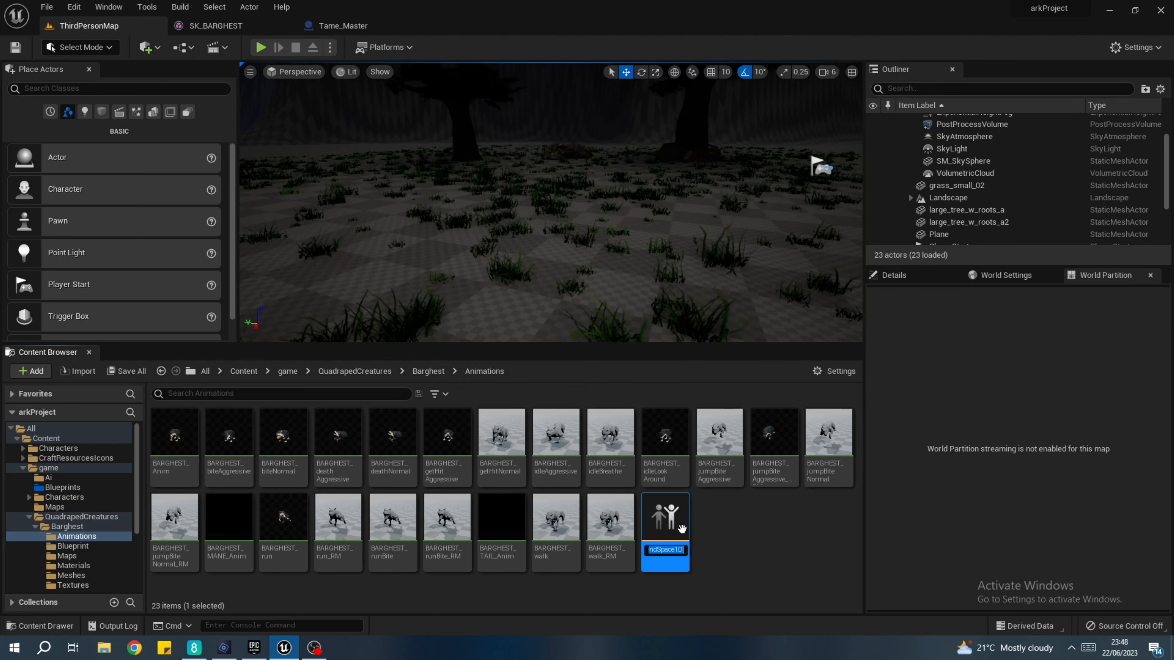
key("BackSpace")
type("spa")
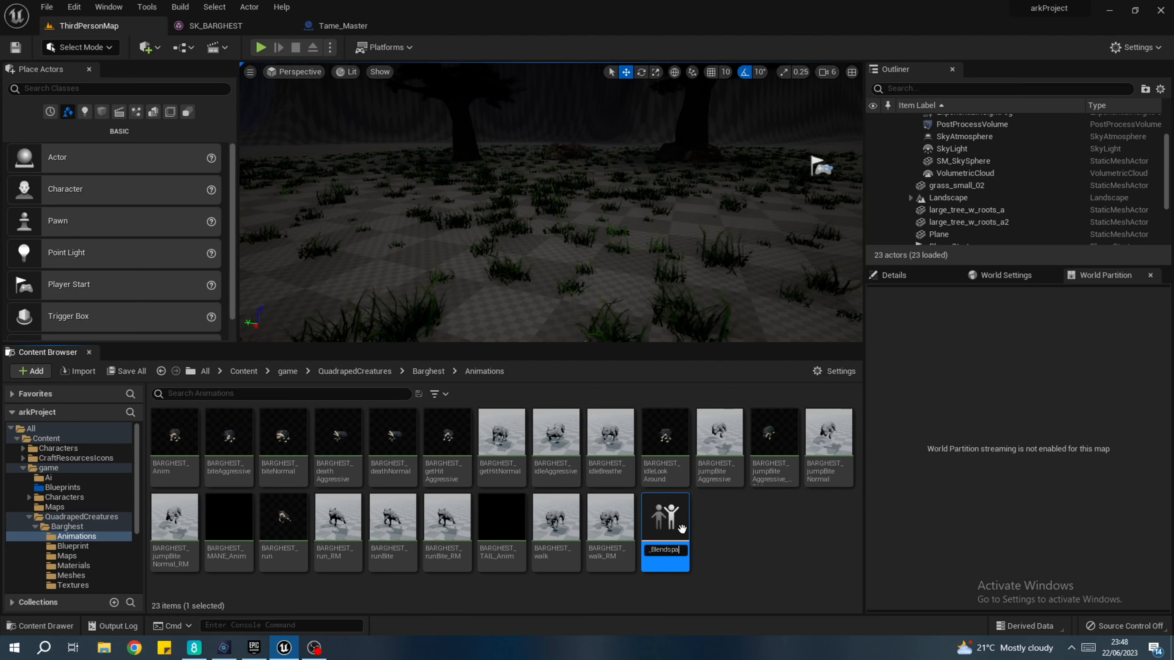
key("Return")
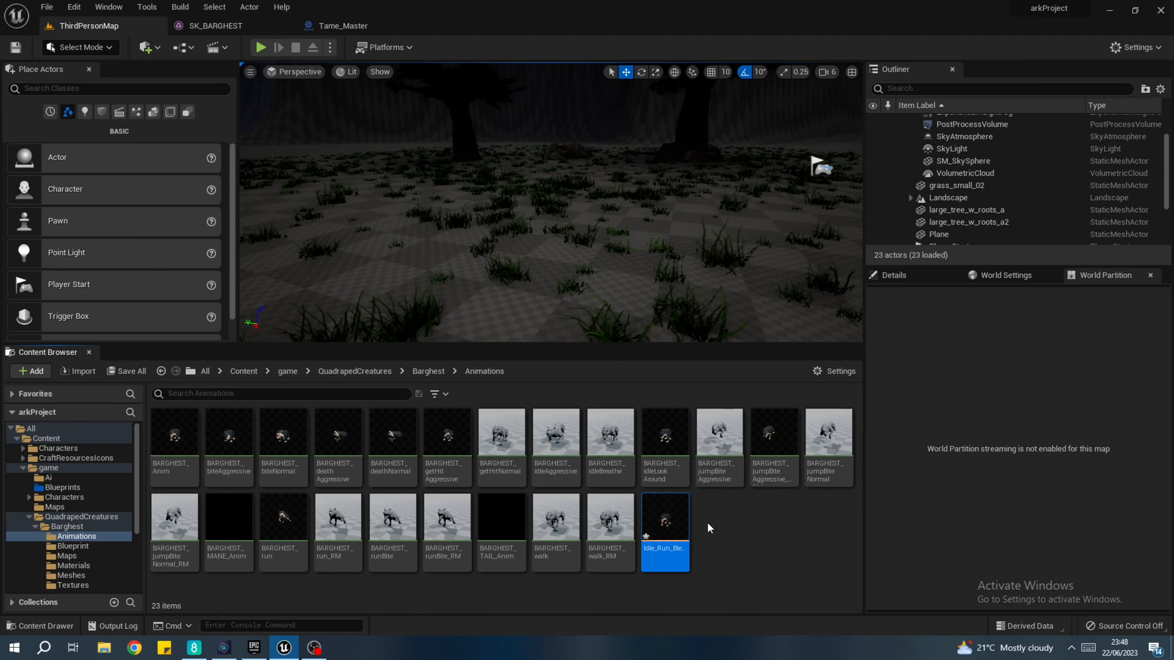
double_click(684, 526)
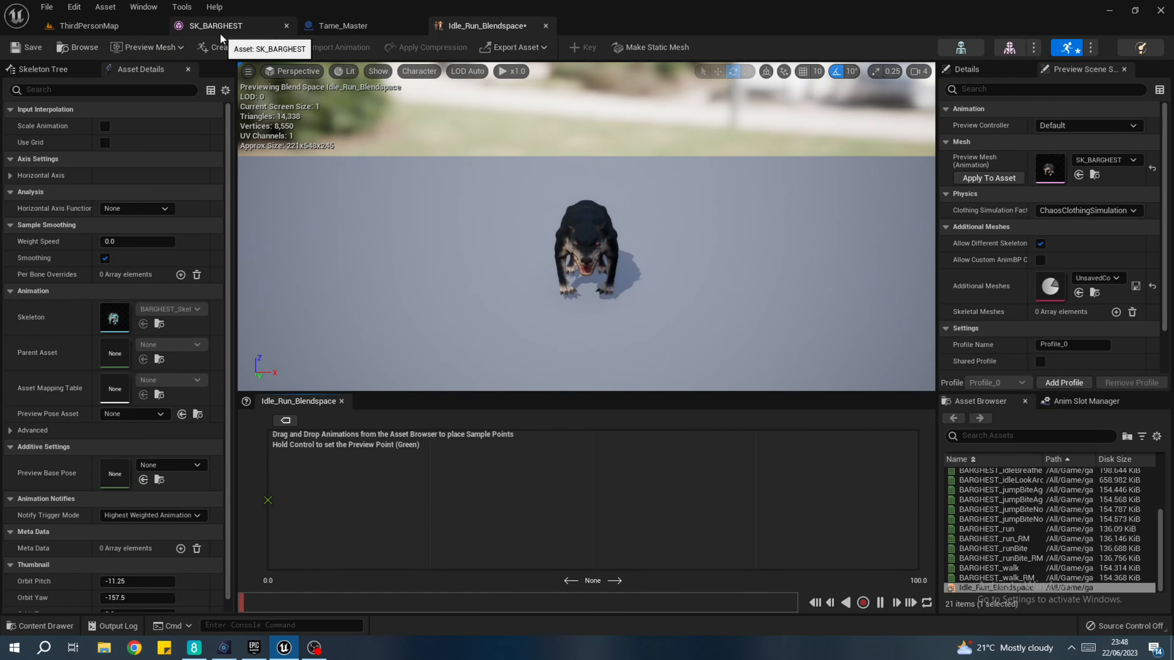
- Search the Tame_Master blueprint's class defaults for "max" and clear the search
left_click(325, 29)
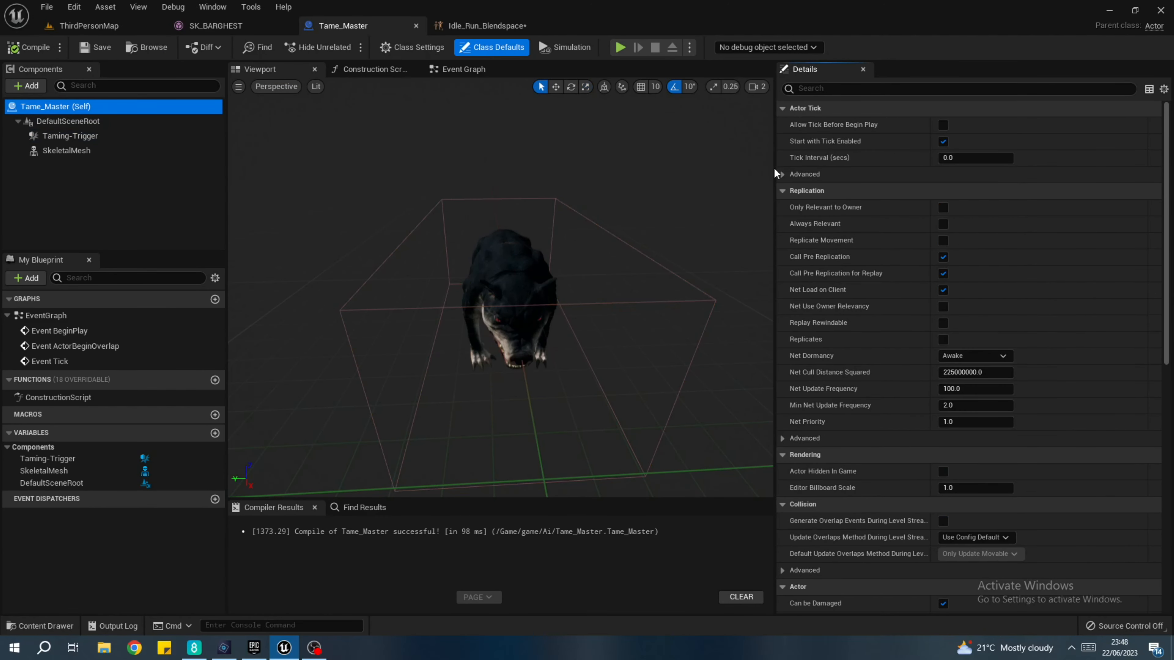
left_click(893, 87)
type("ma")
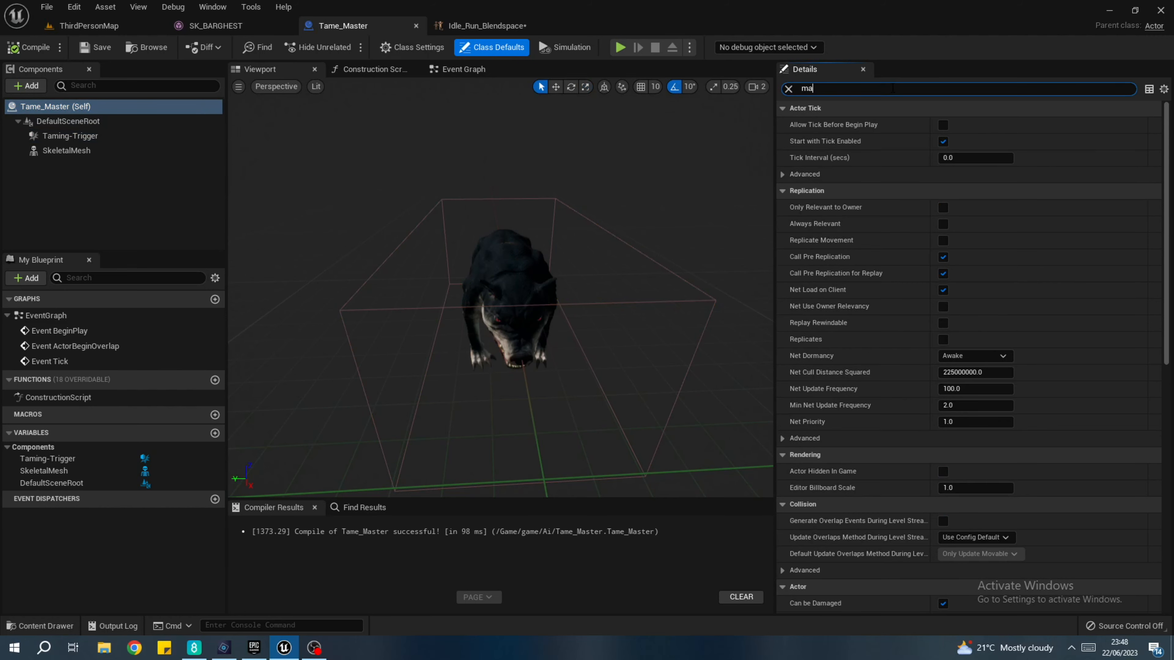
type("x")
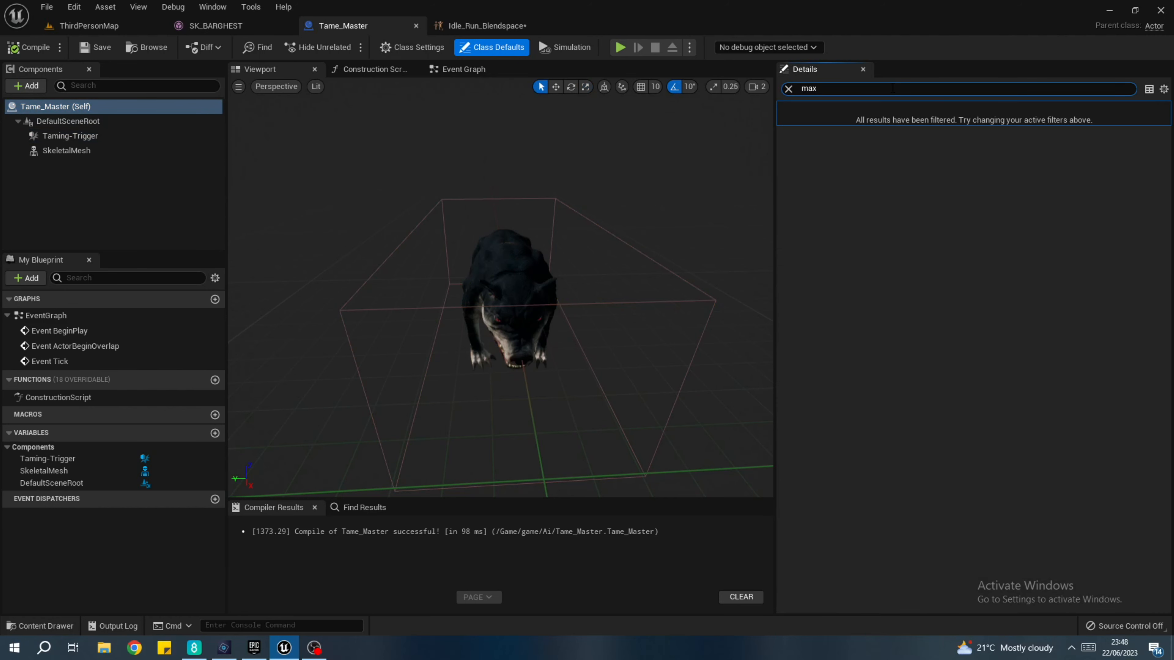
left_click(789, 89)
- Examine the Tame_Master root, Taming-Trigger and SkeletalMesh components and their properties for movement settings
left_click(41, 87)
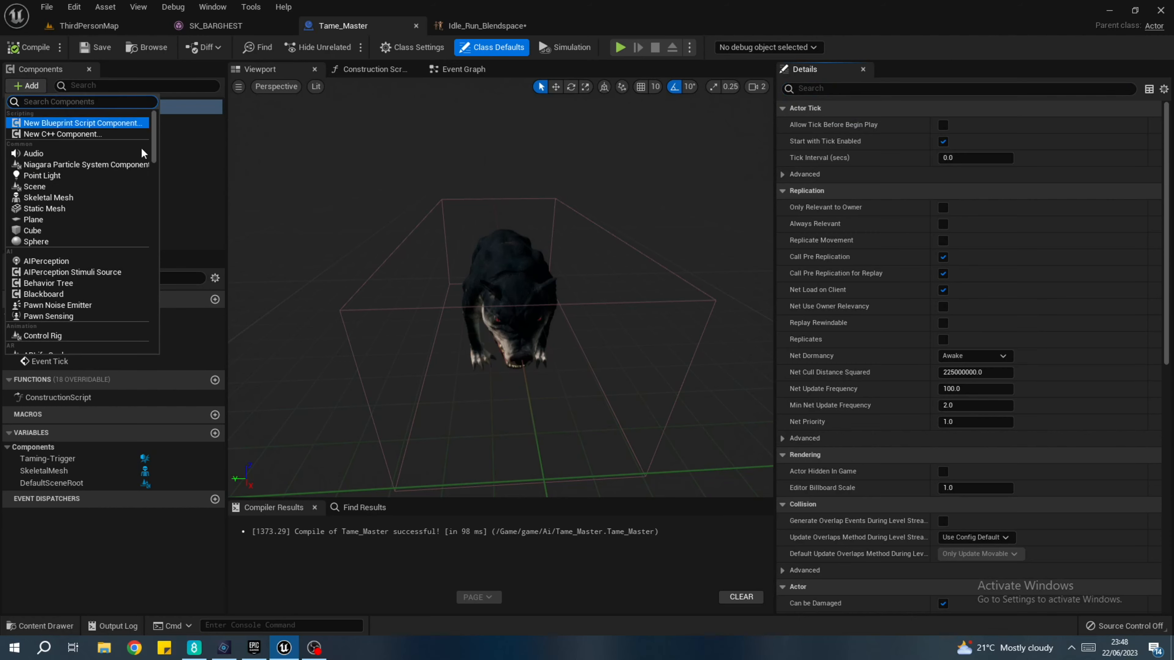
left_click(175, 153)
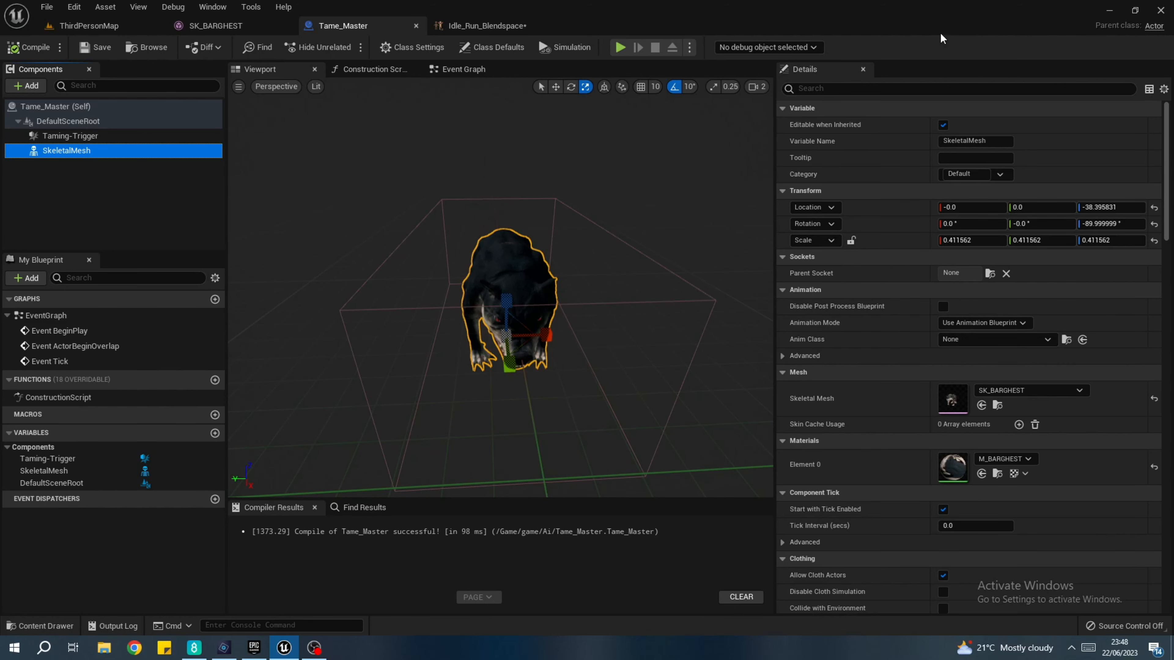
left_click(72, 108)
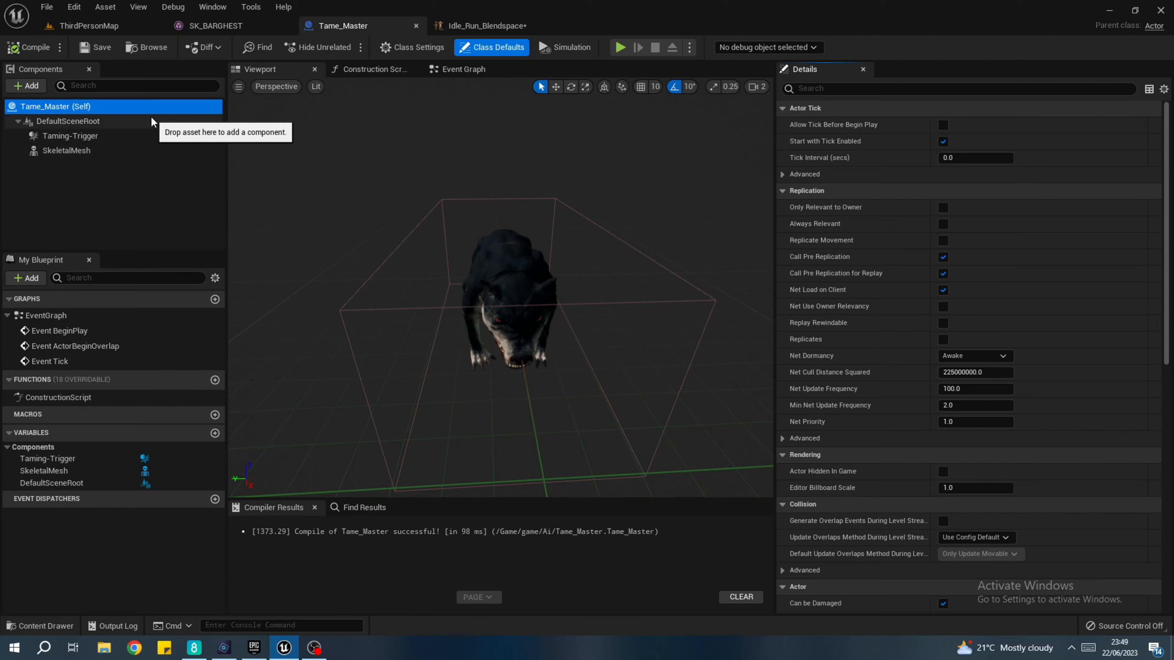
left_click(139, 121)
left_click(100, 136)
left_click(100, 123)
left_click(103, 107)
left_click(98, 121)
left_click(95, 136)
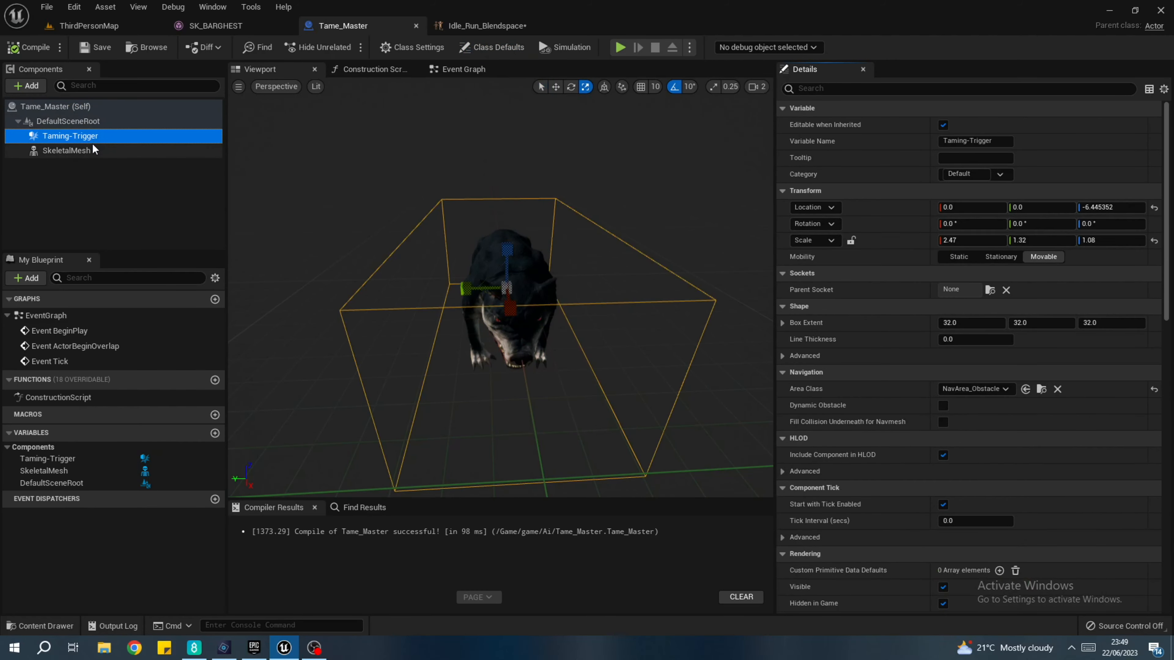
left_click(94, 145)
left_click(94, 139)
left_click(94, 122)
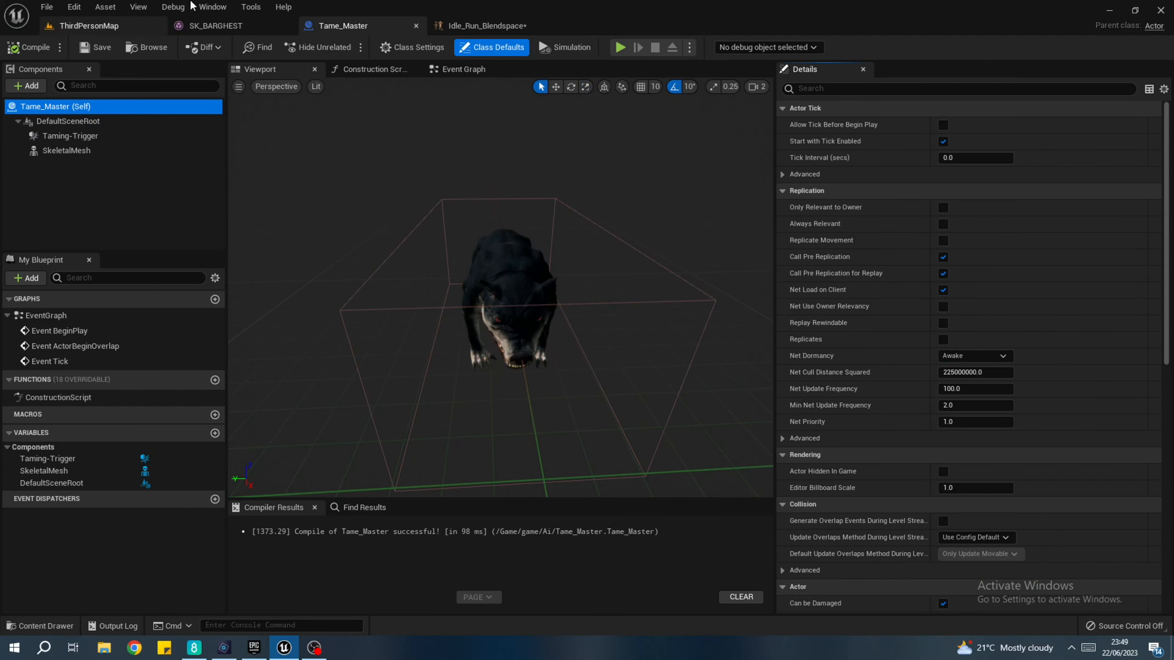
- Create a Character blueprint named Tame_Master_ in the game/Ai folder
left_click(99, 26)
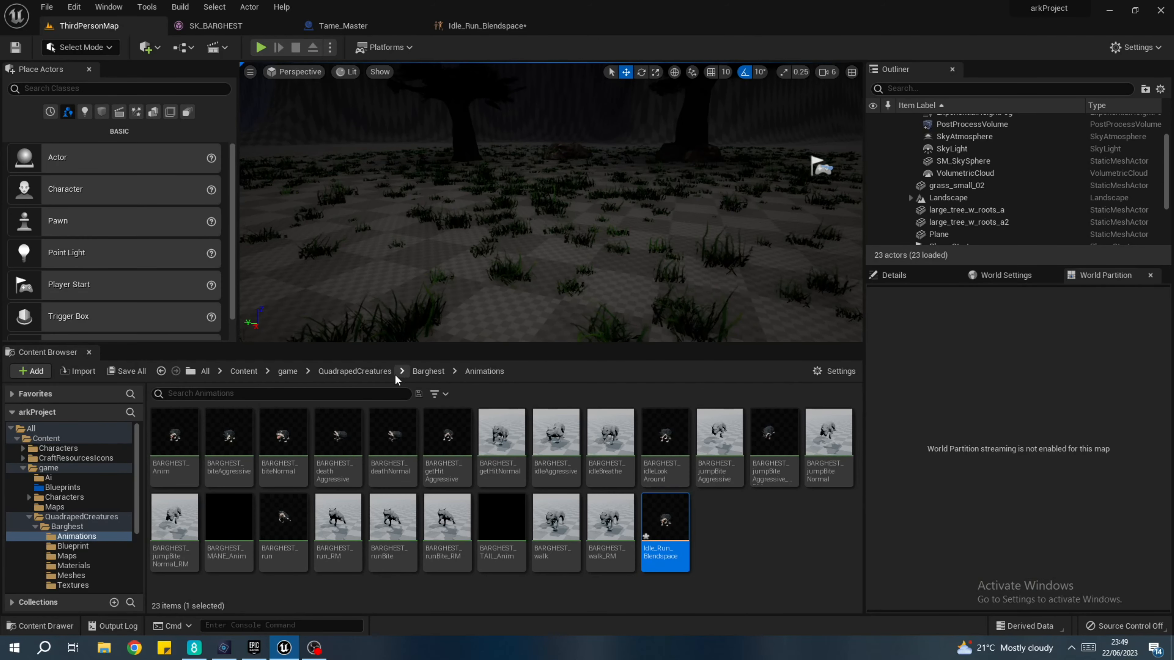
left_click(285, 373)
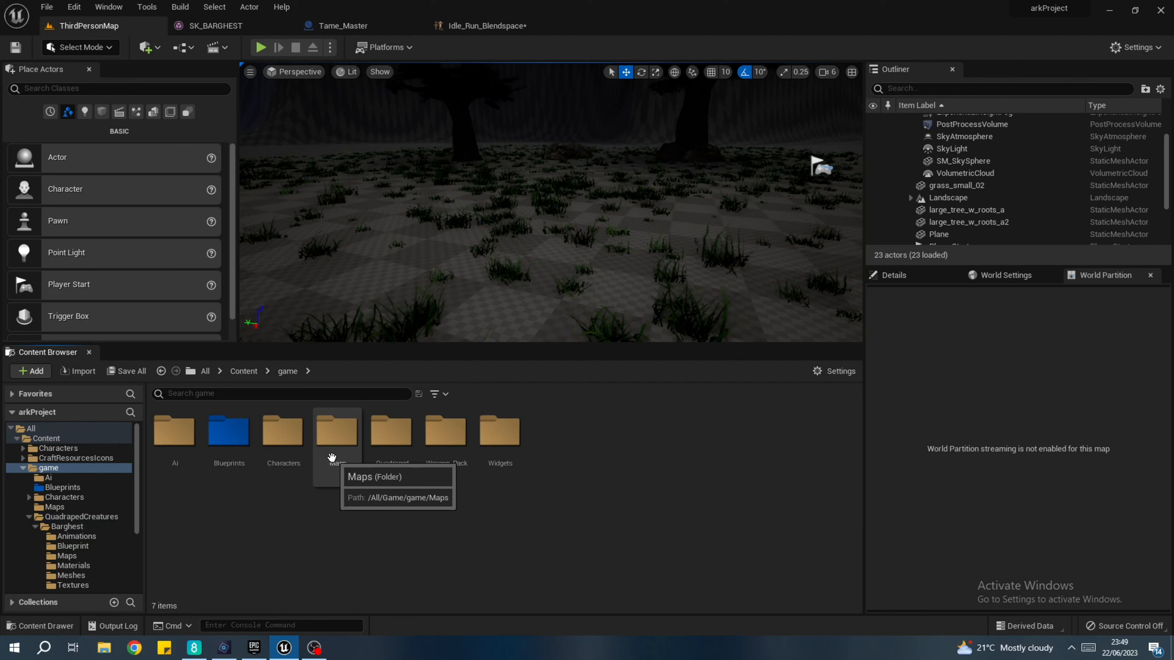
left_click(303, 450)
double_click(174, 432)
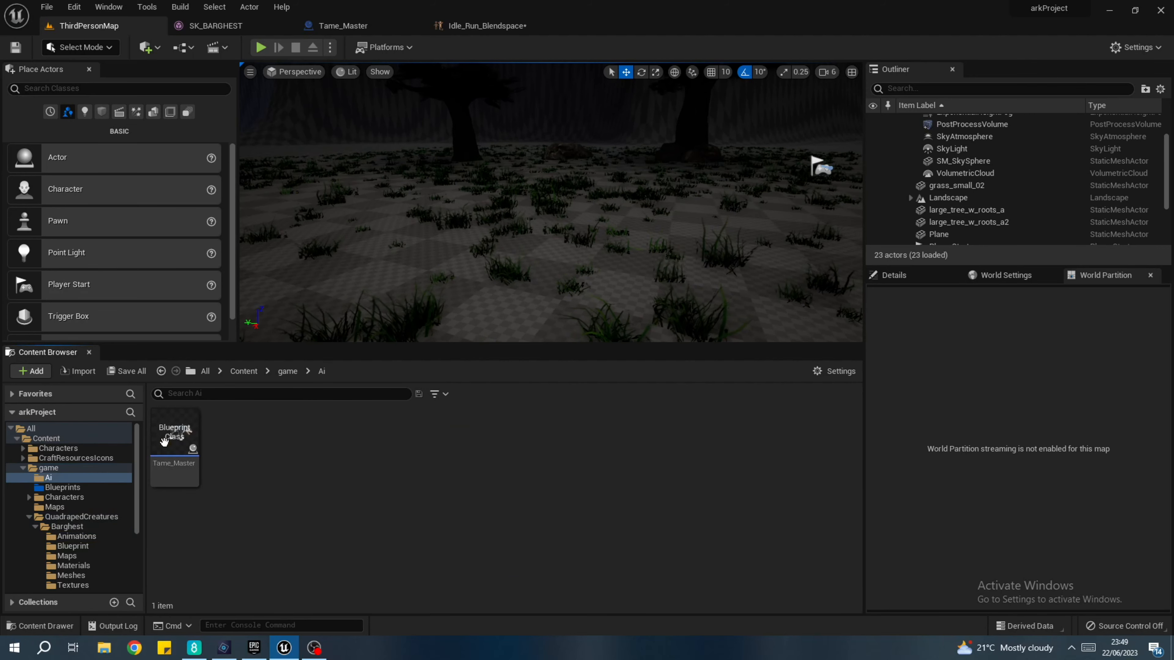
right_click(388, 467)
left_click(449, 174)
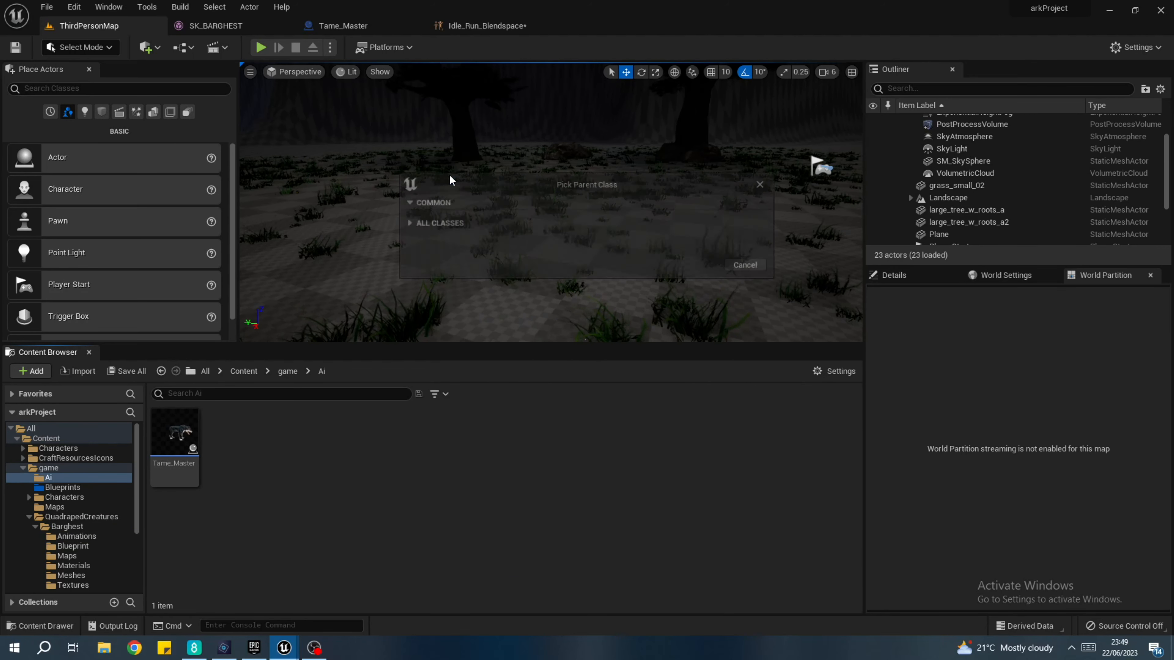
left_click(462, 272)
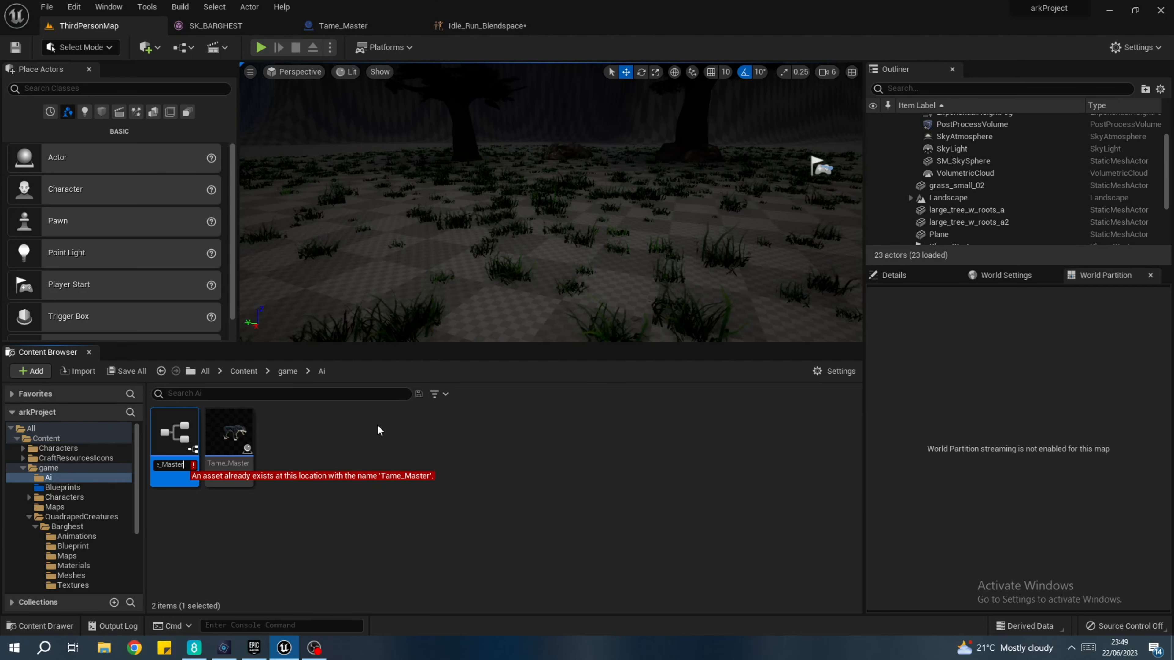
key("Return")
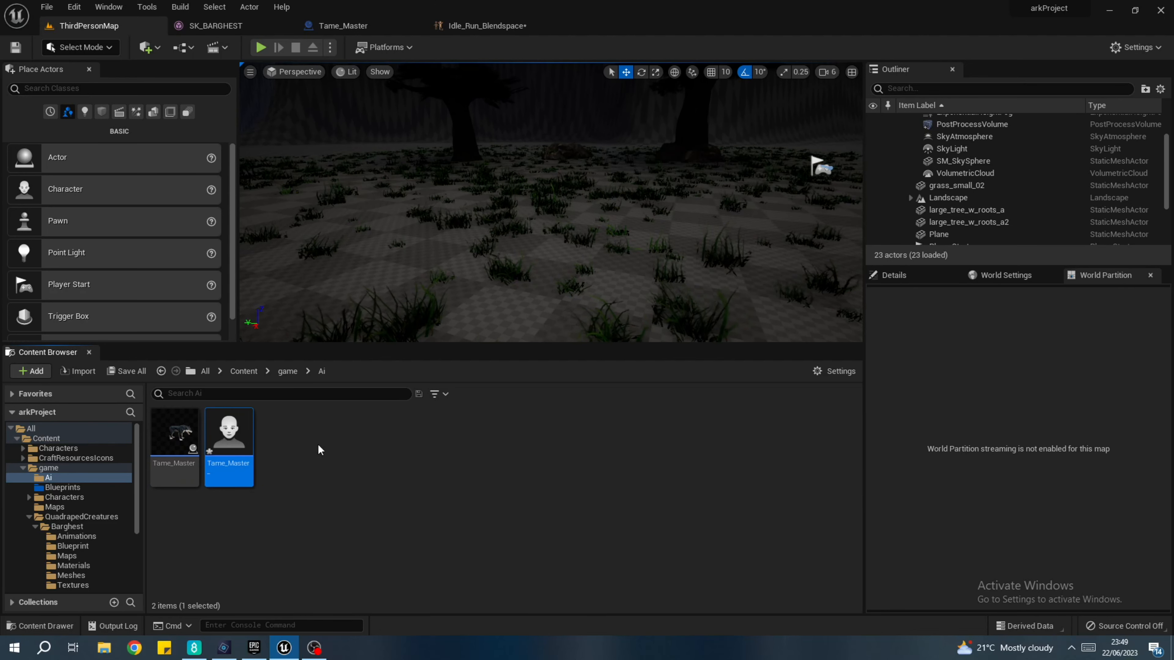
- Force-delete the old Tame_Master actor blueprint and open the Tame_Master_ character blueprint
left_click(188, 426)
key("Delete")
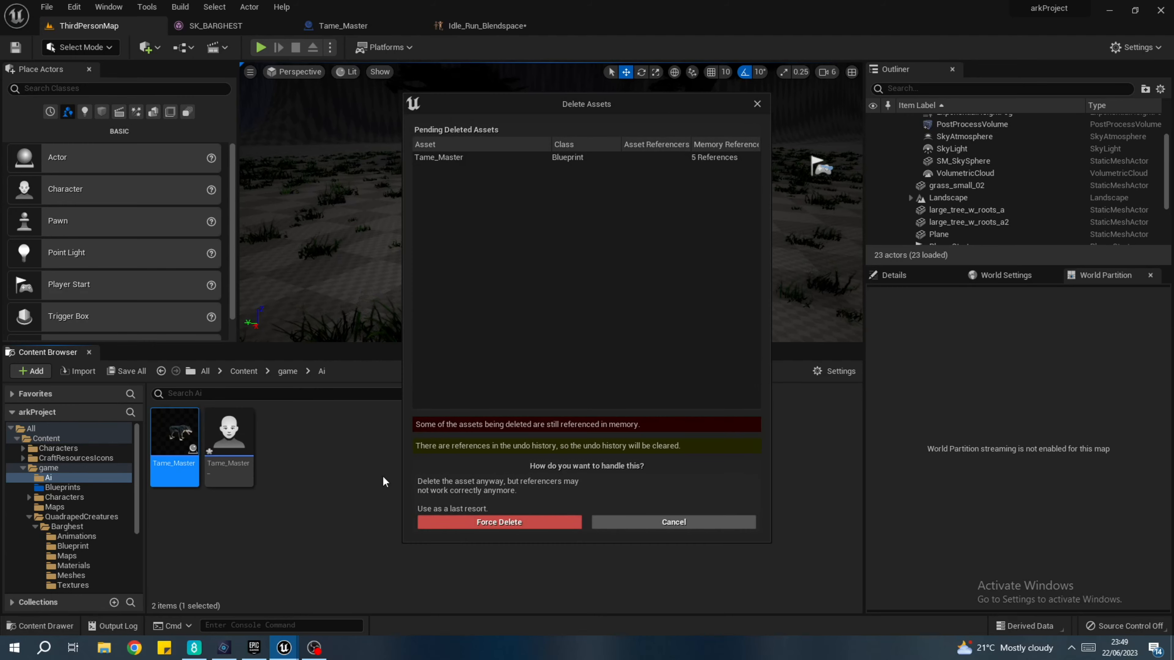
left_click(459, 525)
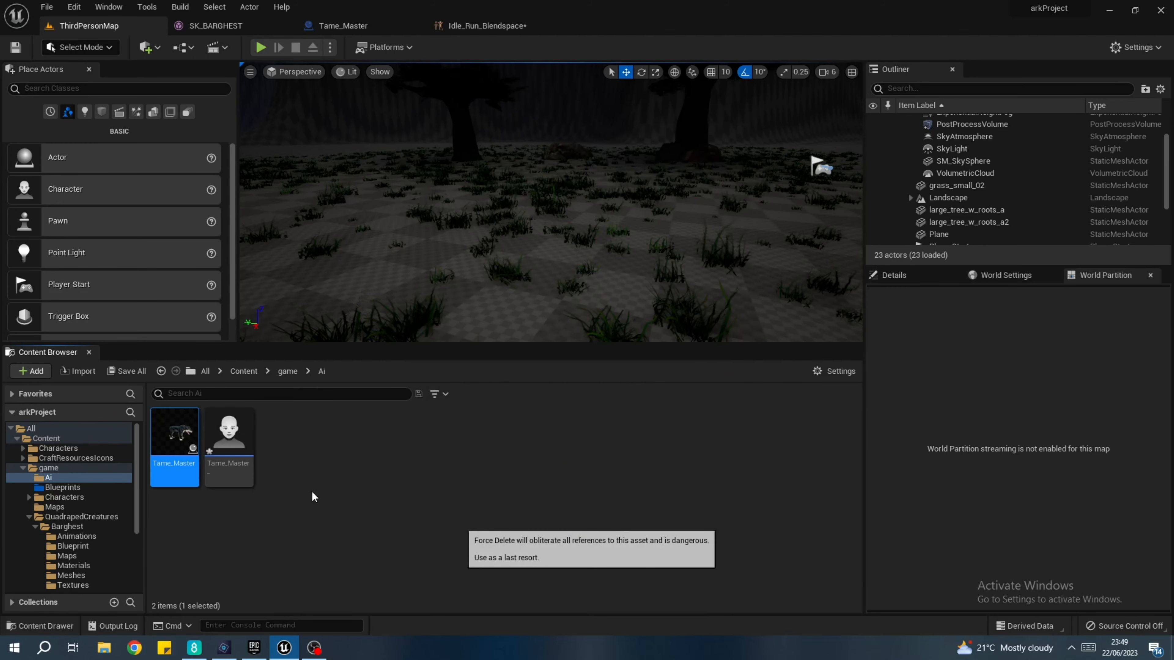
left_click(175, 436)
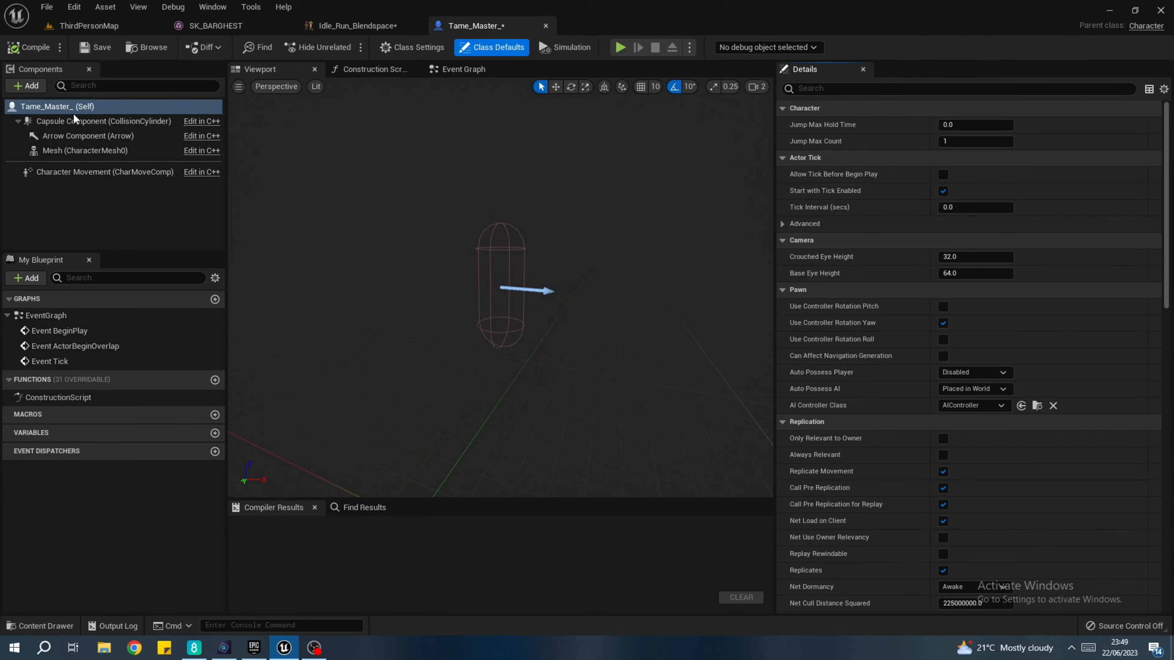
- Assign SK_BARGHEST as the Mesh component's skeletal mesh and lower it to a Z location of about -97.5
left_click(69, 121)
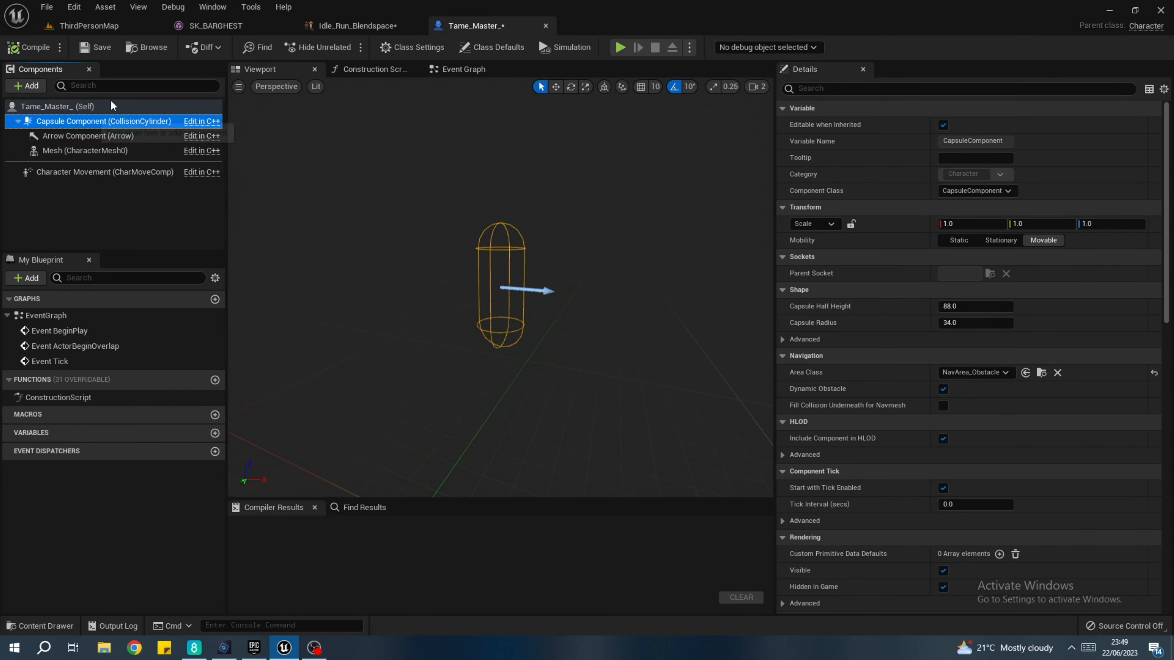
left_click(70, 150)
left_click(1030, 407)
left_click(1017, 222)
left_click_drag(500, 252, 500, 318)
- Raise the Barghest mesh to a Z location of about -89.5 in the left view and return to the perspective view
left_click(276, 86)
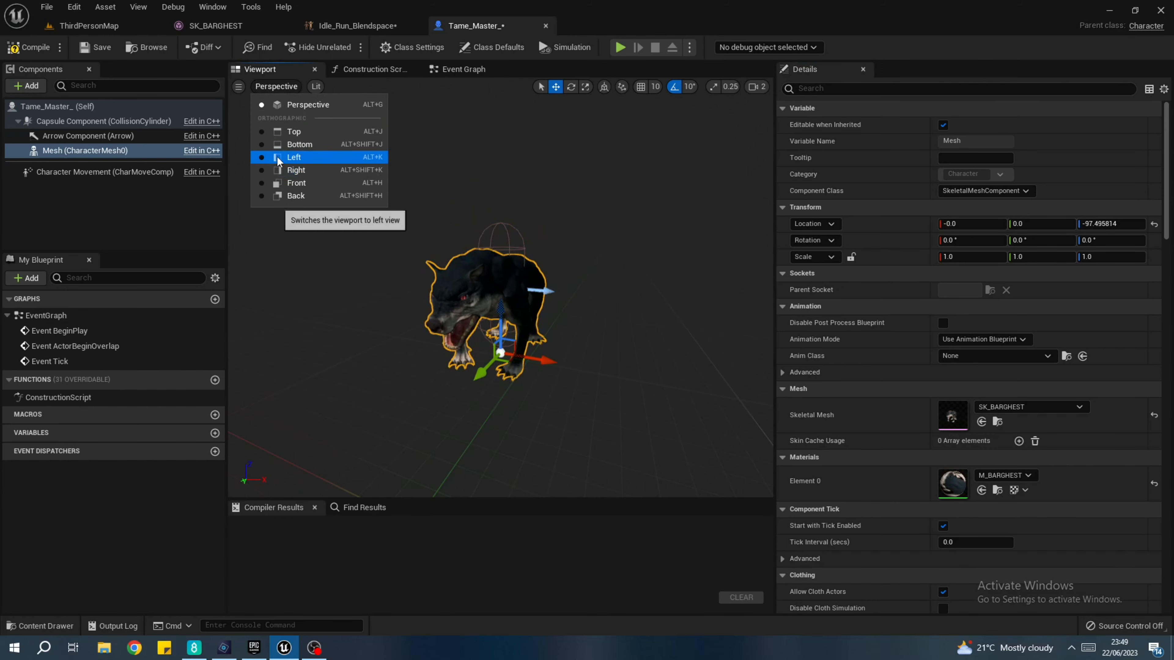
left_click(279, 159)
scroll(541, 324, "up", 4)
scroll(485, 311, "up", 2)
left_click_drag(457, 312, 453, 300)
right_click_drag(482, 288, 496, 261)
left_click(252, 87)
left_click(277, 110)
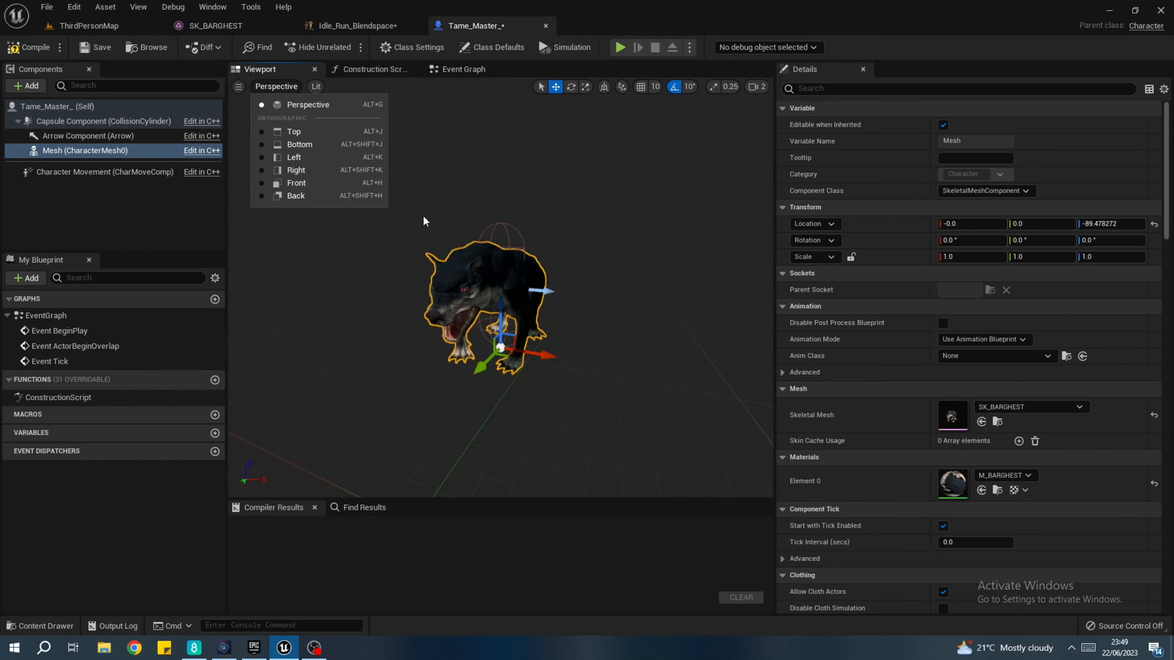
- Rotate the Barghest mesh to -90° about the Z axis so it faces along the arrow component
left_click(570, 87)
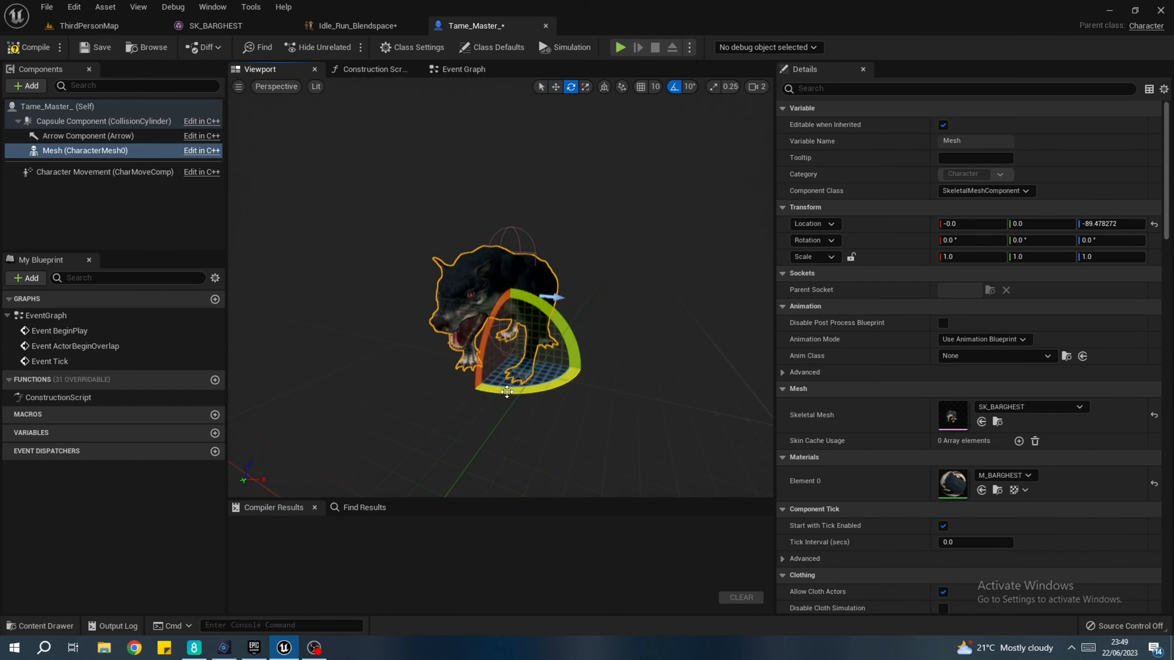
left_click_drag(506, 389, 586, 370)
right_click_drag(586, 370, 623, 321)
- Enlarge the capsule component around the Barghest to a radius and half height of about 104.9
left_click(93, 121)
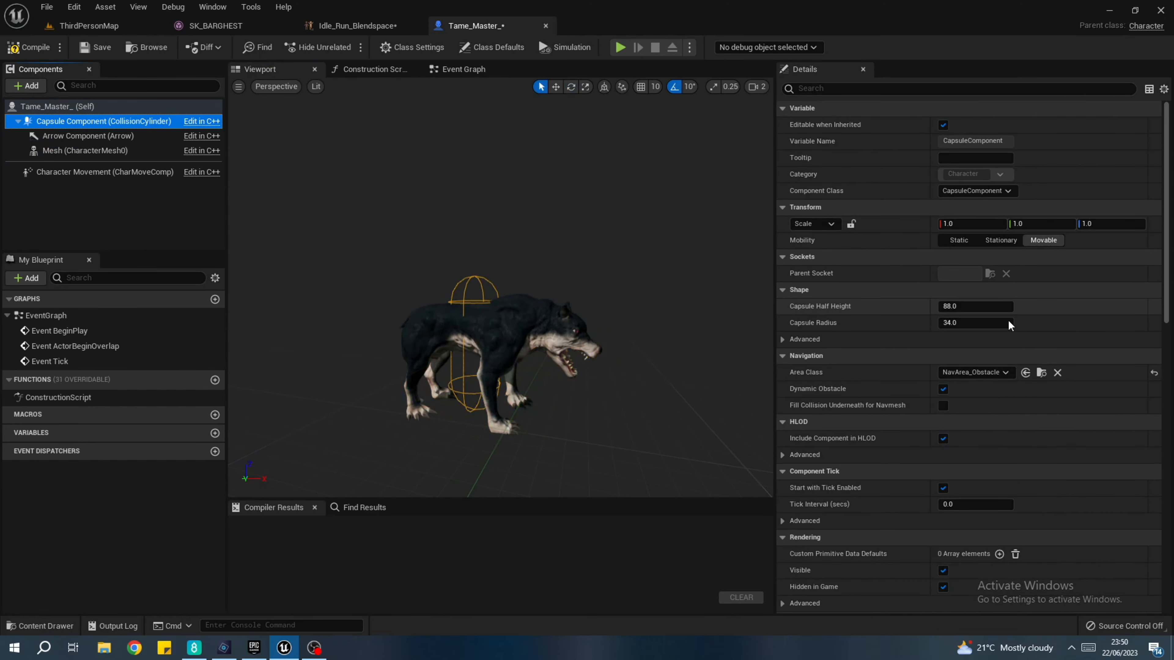
left_click_drag(958, 324, 1035, 324)
left_click_drag(947, 306, 975, 323)
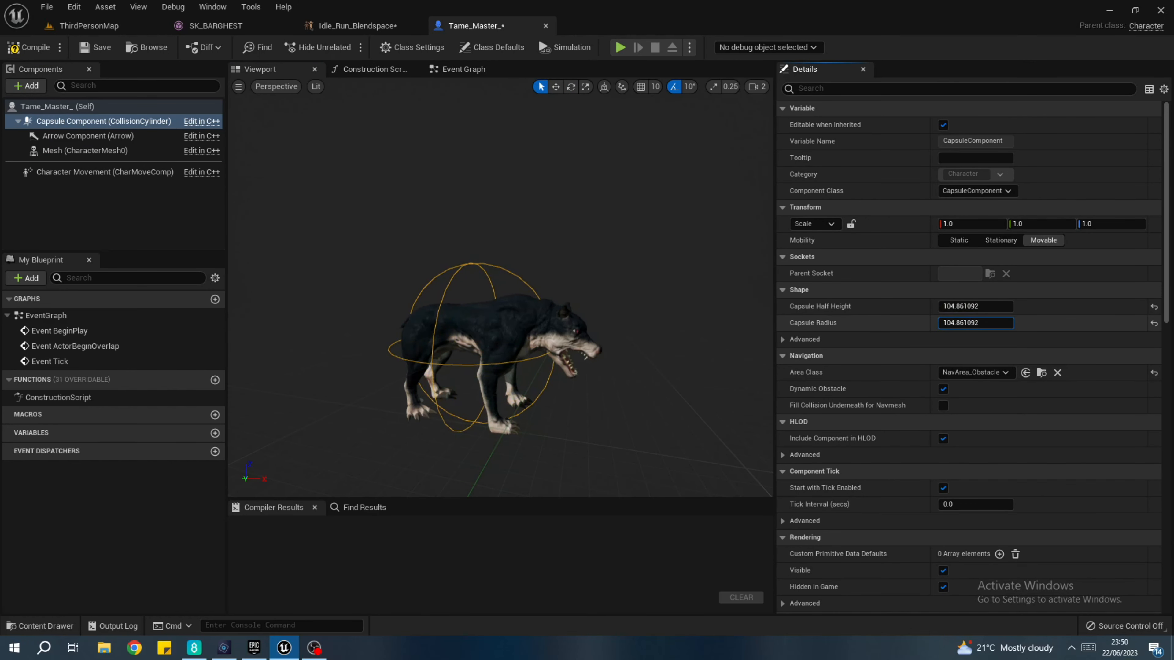
right_click_drag(670, 347, 457, 356)
- Add a Box Collision under the Mesh component, name it Tame_Trigger and select it
left_click(57, 156)
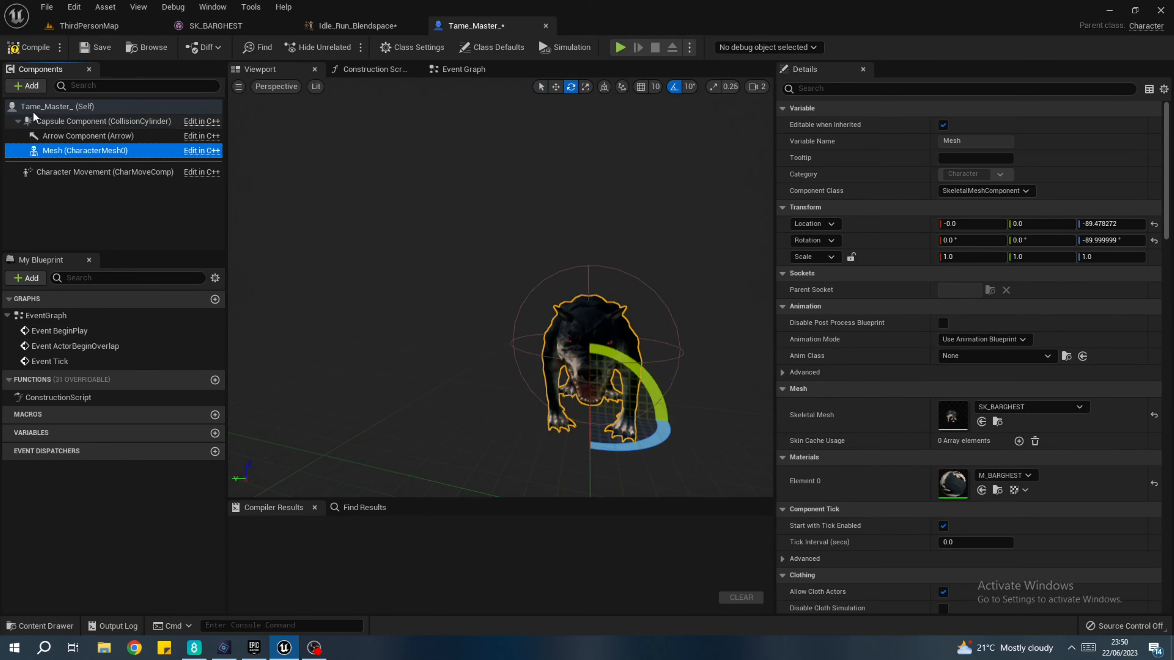
left_click(26, 85)
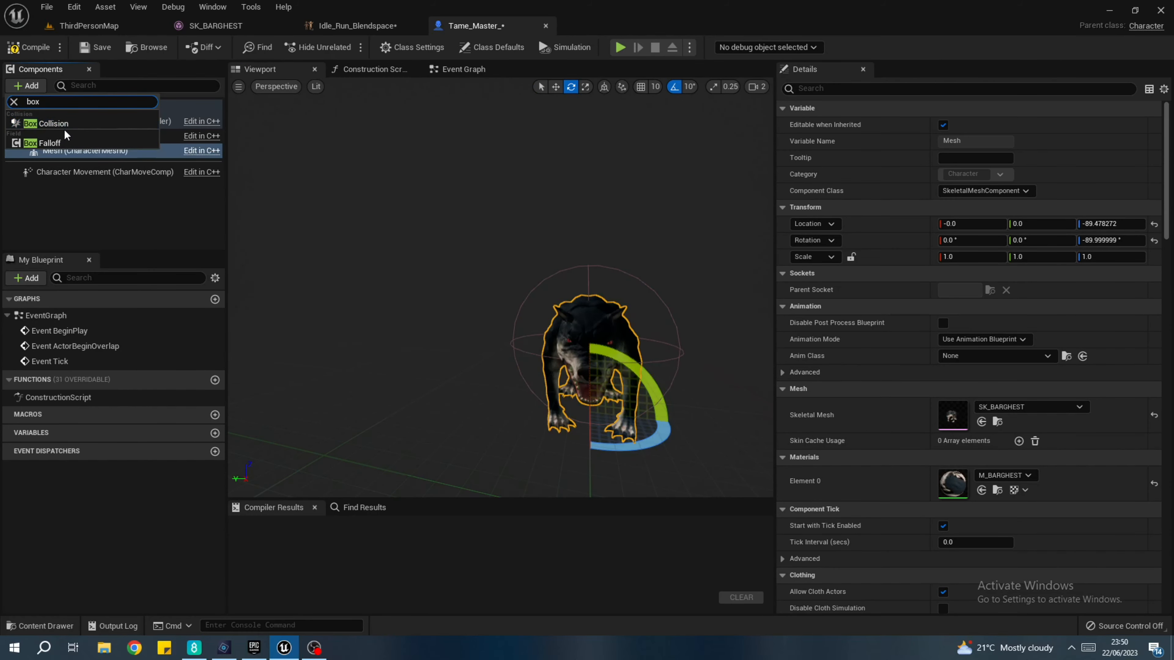
left_click(68, 132)
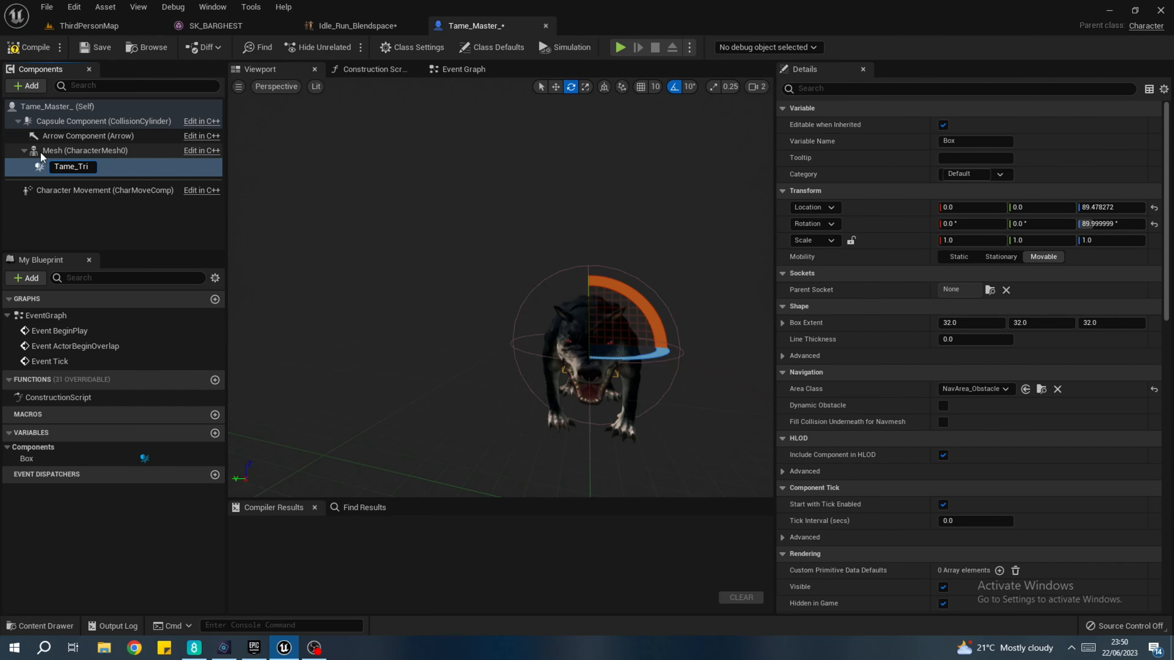
left_click(121, 223)
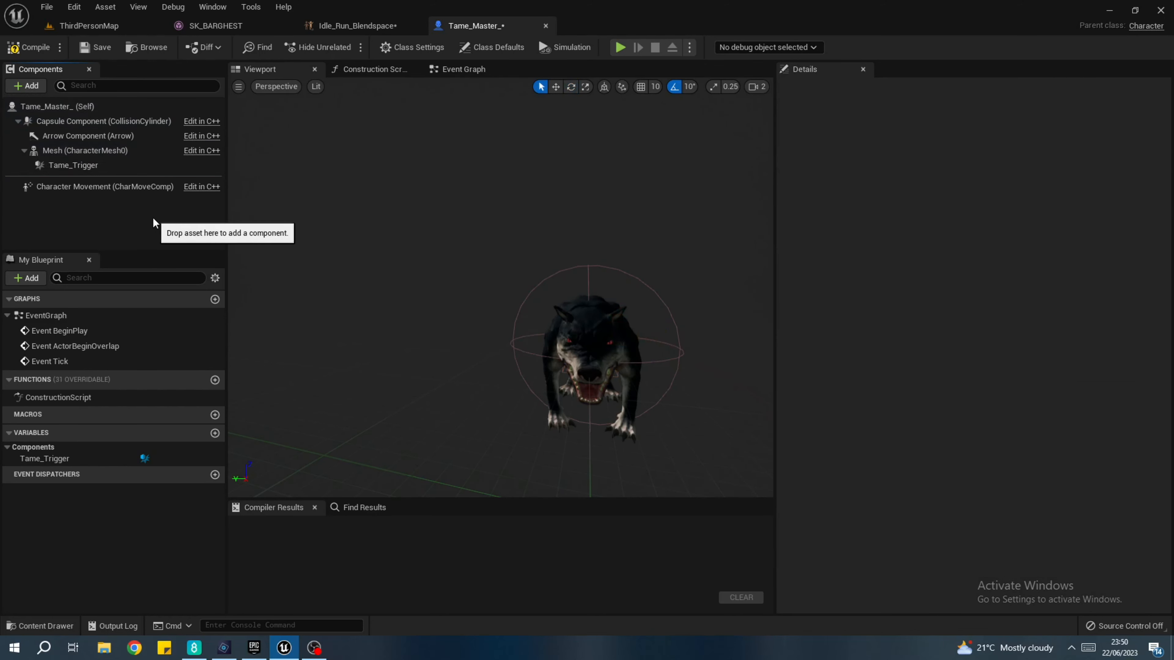
left_click(67, 169)
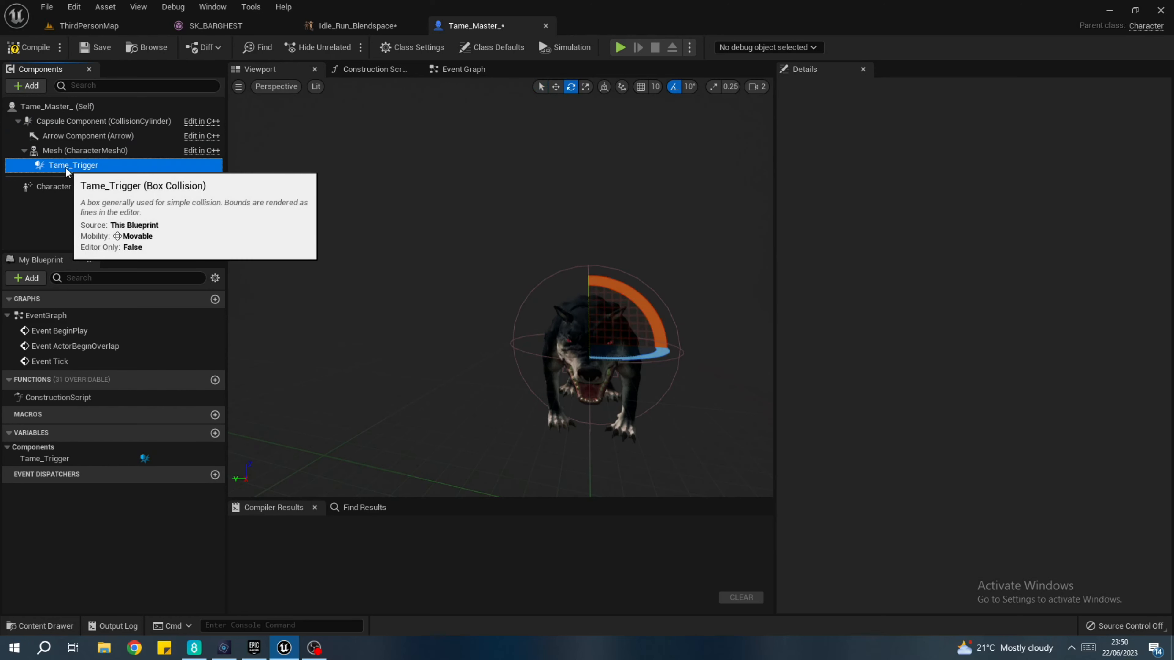
- Scale the Tame_Trigger box to about 2.62 in Y and 2.98 in Z so it frames the Barghest's width and height
left_click(586, 88)
left_click(561, 338)
left_click_drag(561, 338, 541, 344)
left_click(121, 168)
left_click_drag(593, 304, 592, 259)
right_click_drag(582, 377, 515, 393)
left_click_drag(513, 377, 513, 388)
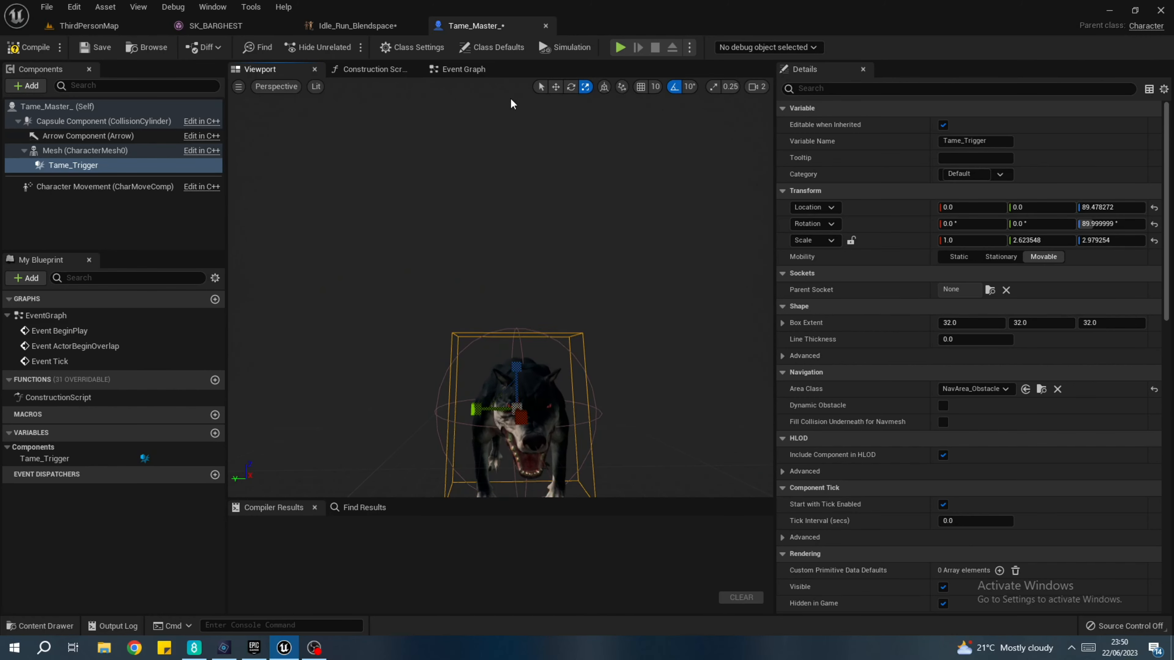
- Lower the Tame_Trigger box to a Z location of about 72.6 around the Barghest
left_click(555, 88)
right_click_drag(555, 134, 577, 215)
left_click_drag(554, 263, 553, 277)
right_click_drag(508, 379, 652, 378)
- Enlarge the Tame_Trigger box to a scale of about 6.11 in X and 3.44 in Y, and save the blueprint
left_click(585, 87)
left_click_drag(495, 354, 631, 353)
right_click_drag(631, 353, 416, 338)
mouse_move(473, 389)
right_mouse_down()
mouse_move(474, 351)
mouse_move(545, 365)
mouse_move(474, 390)
right_mouse_up()
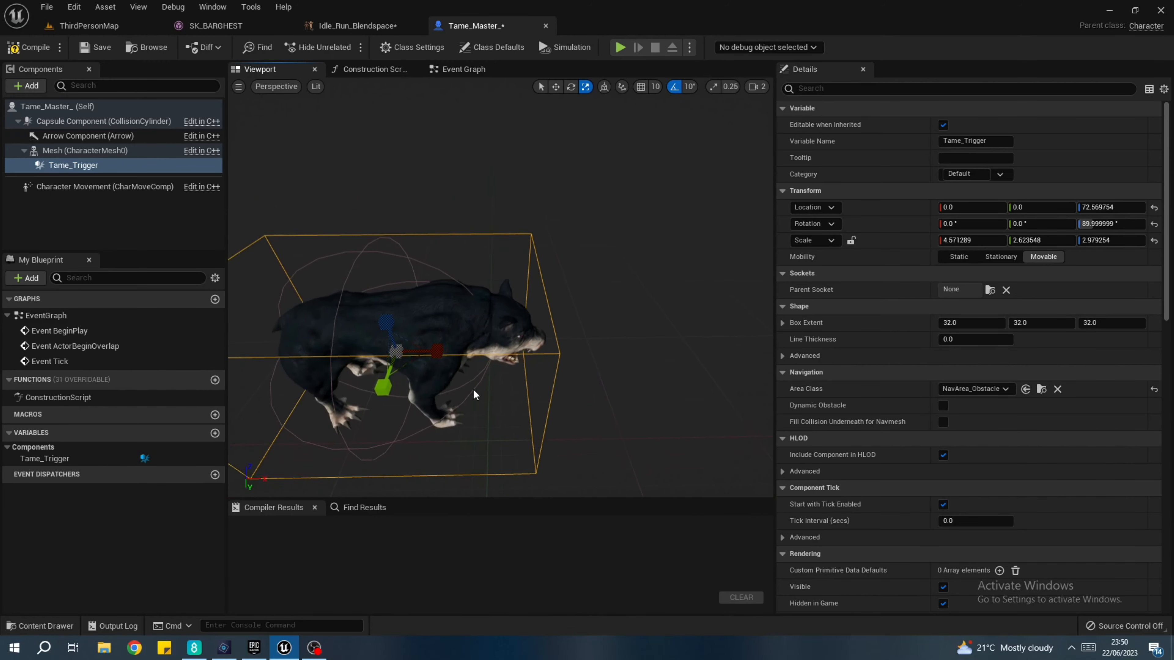
left_click_drag(443, 355, 446, 363)
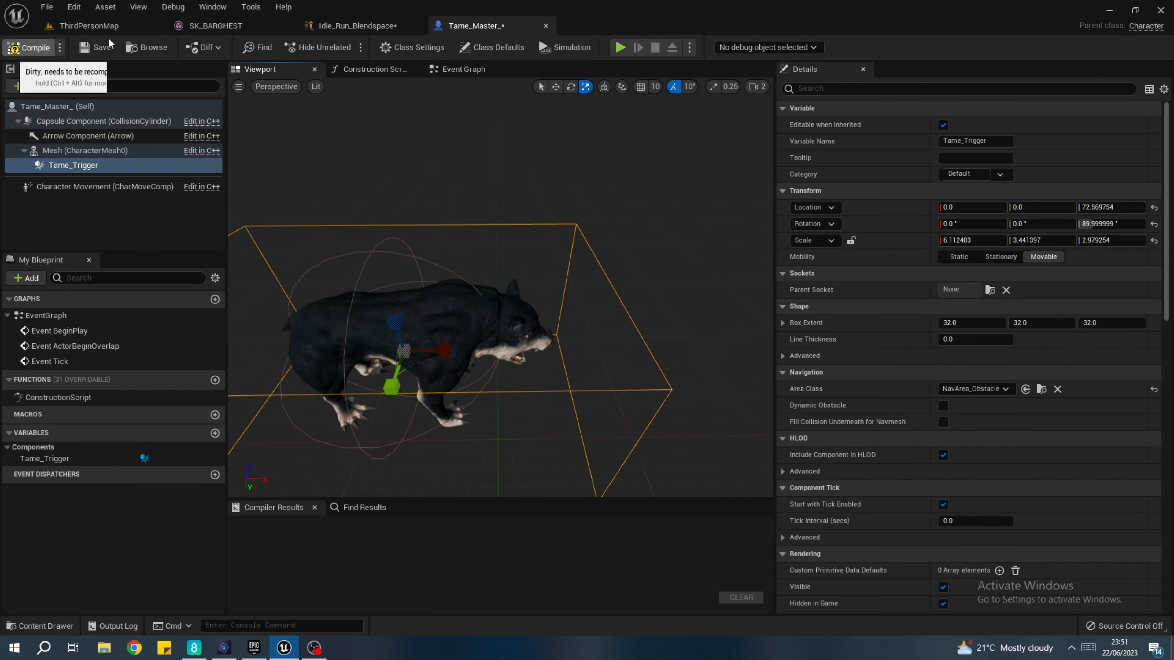
left_click(96, 48)
- Filter the Character Movement component's details for "max walk" to check the Max Walk Speed
left_click(115, 204)
left_click(111, 189)
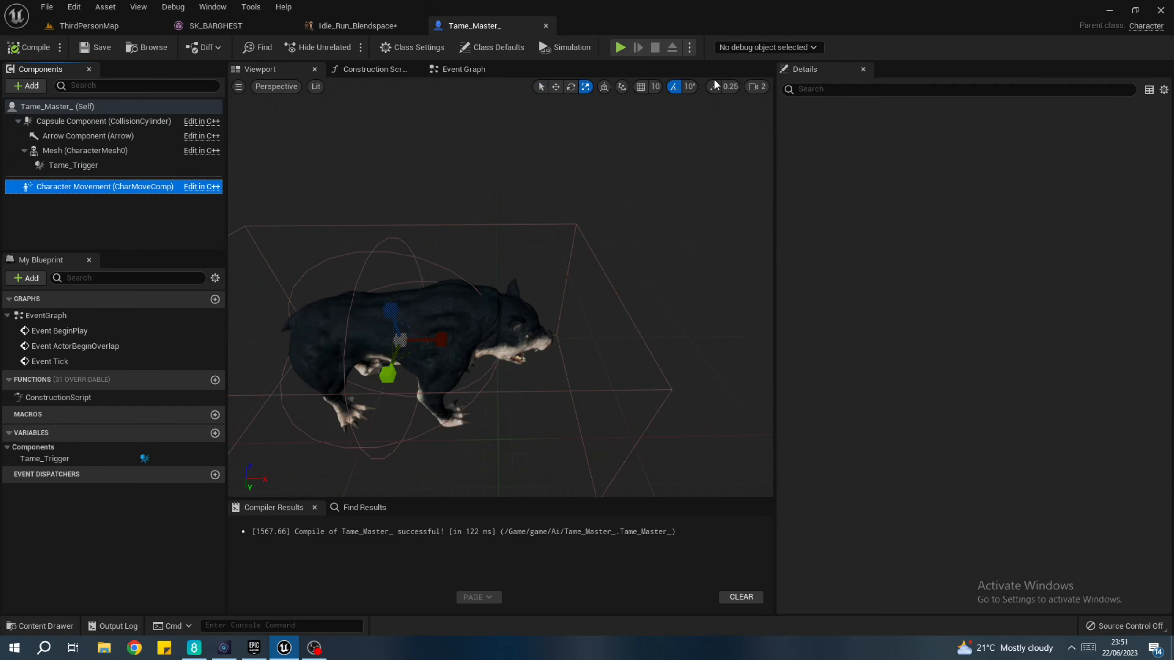
left_click(847, 88)
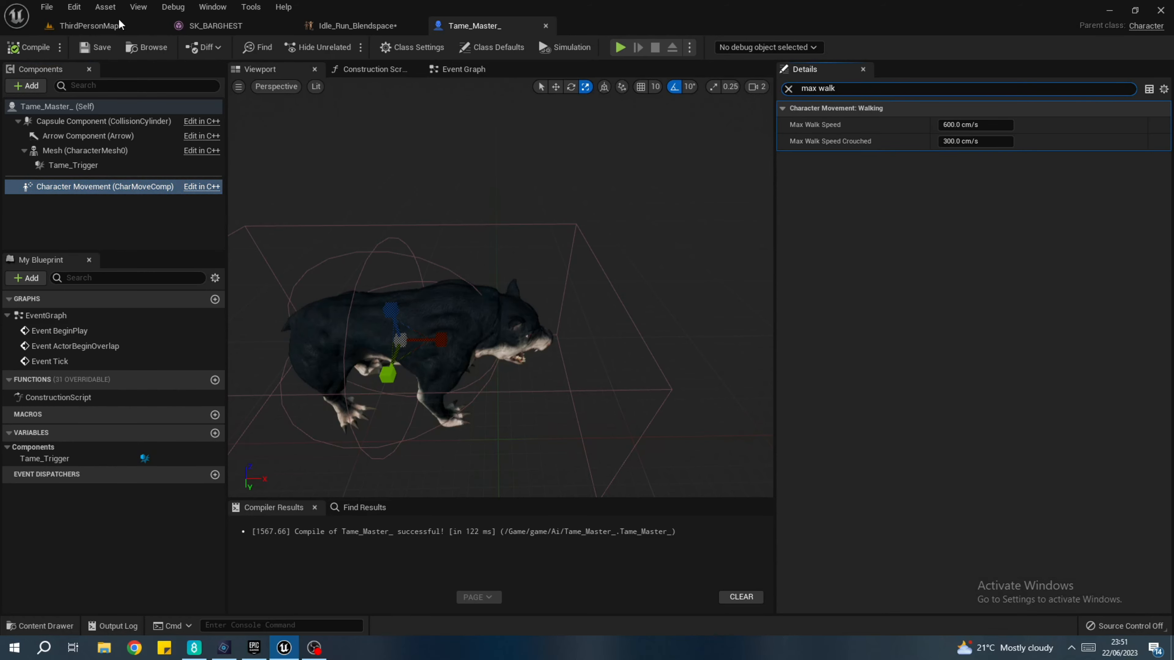
- In Idle_Run_Blendspace, name the horizontal axis "spped" and set its maximum axis value to 800
left_click(344, 26)
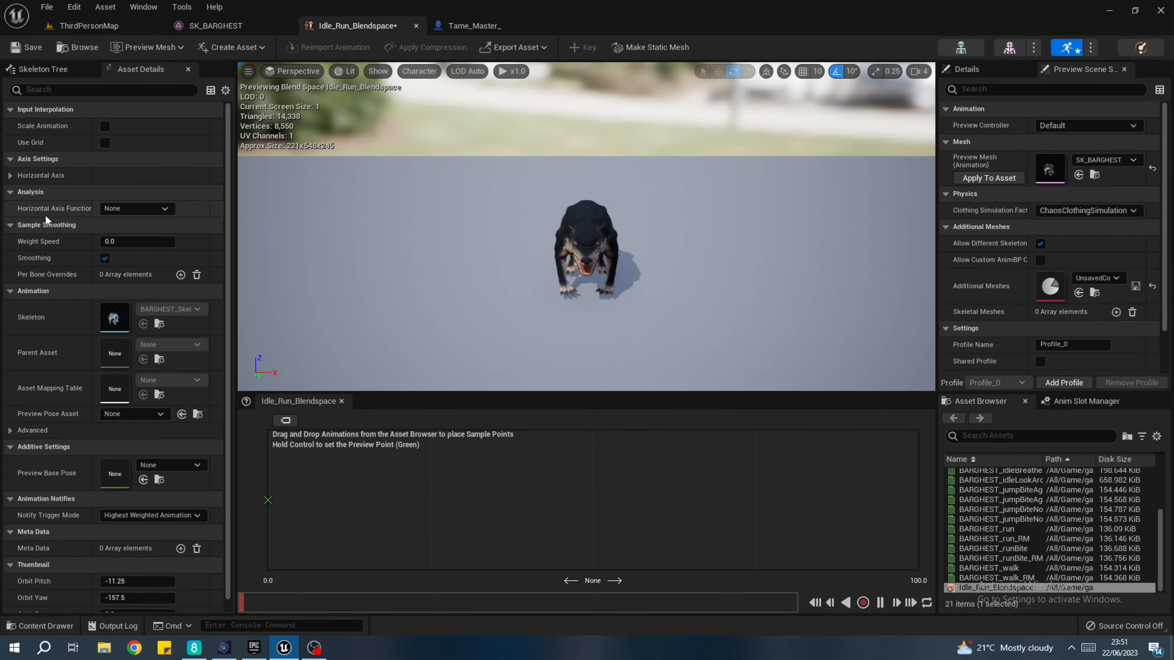
left_click(42, 175)
left_click(138, 192)
left_click(122, 209)
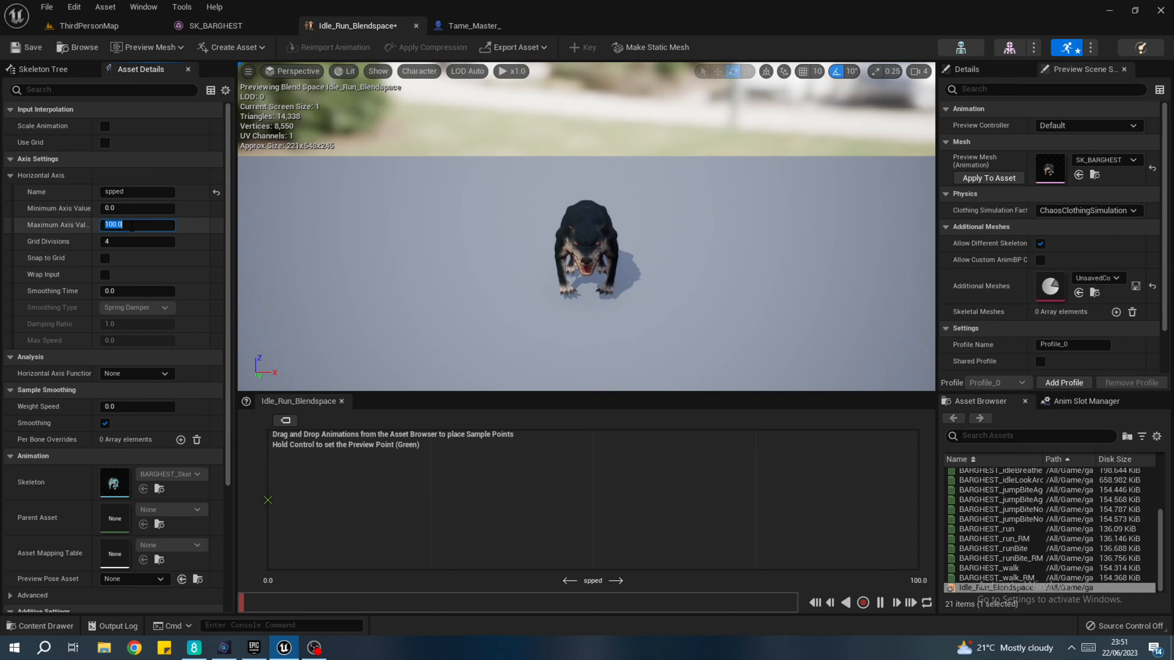
left_click(133, 225)
type("800")
key("Return")
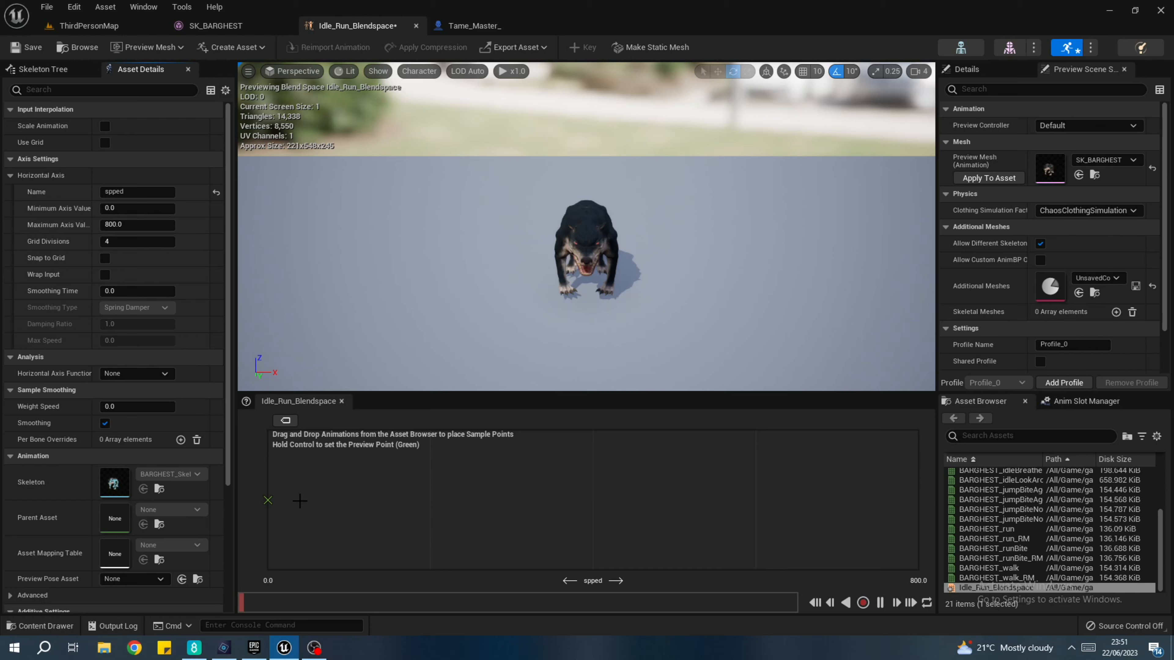
- Place the BARGHEST_idleLookAround animation at speed 0 in the blend space and pause the preview playback
scroll(1023, 579, "up", 2)
scroll(1023, 579, "up", 1)
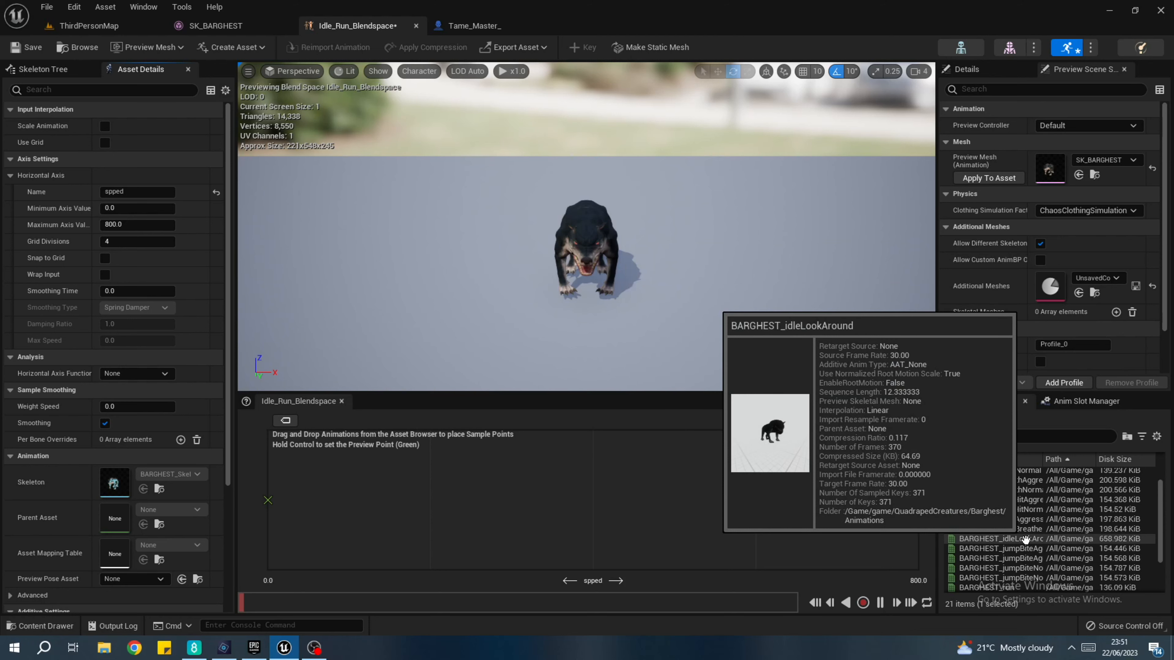
left_click_drag(1025, 539, 269, 502)
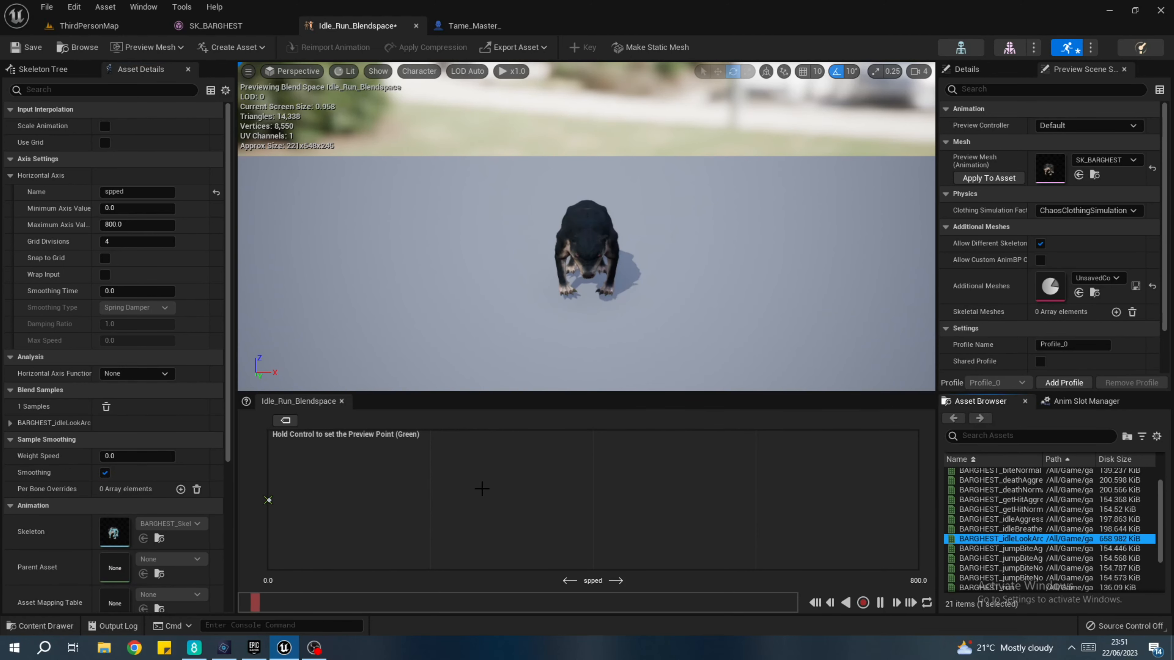
left_click(269, 500)
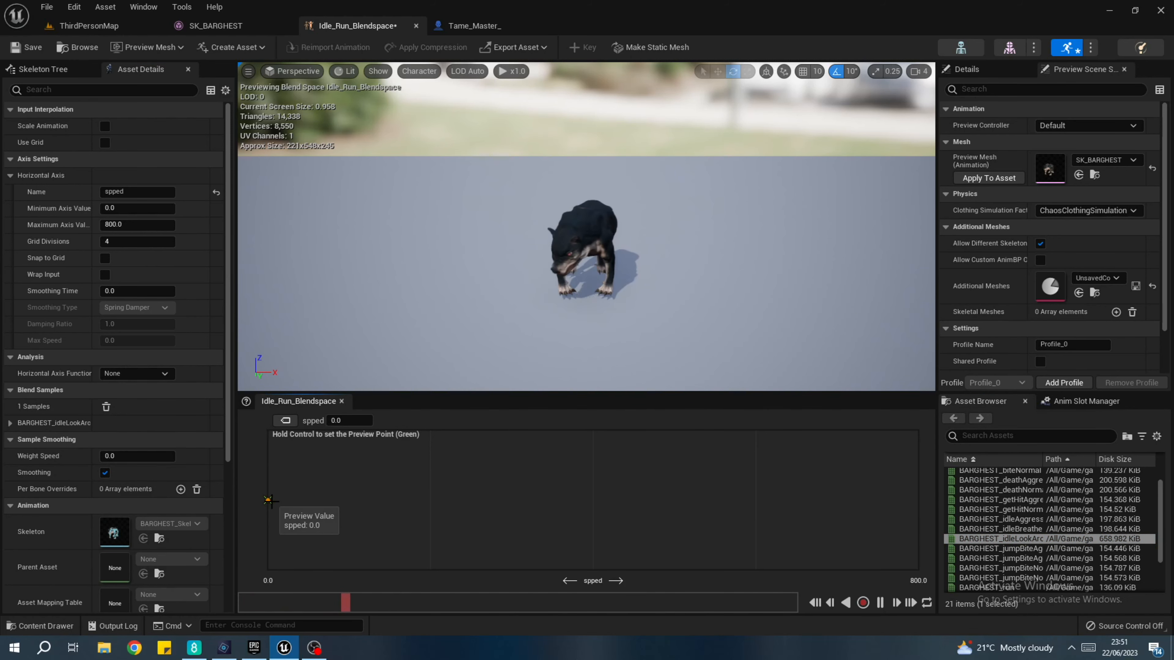
left_click(475, 504)
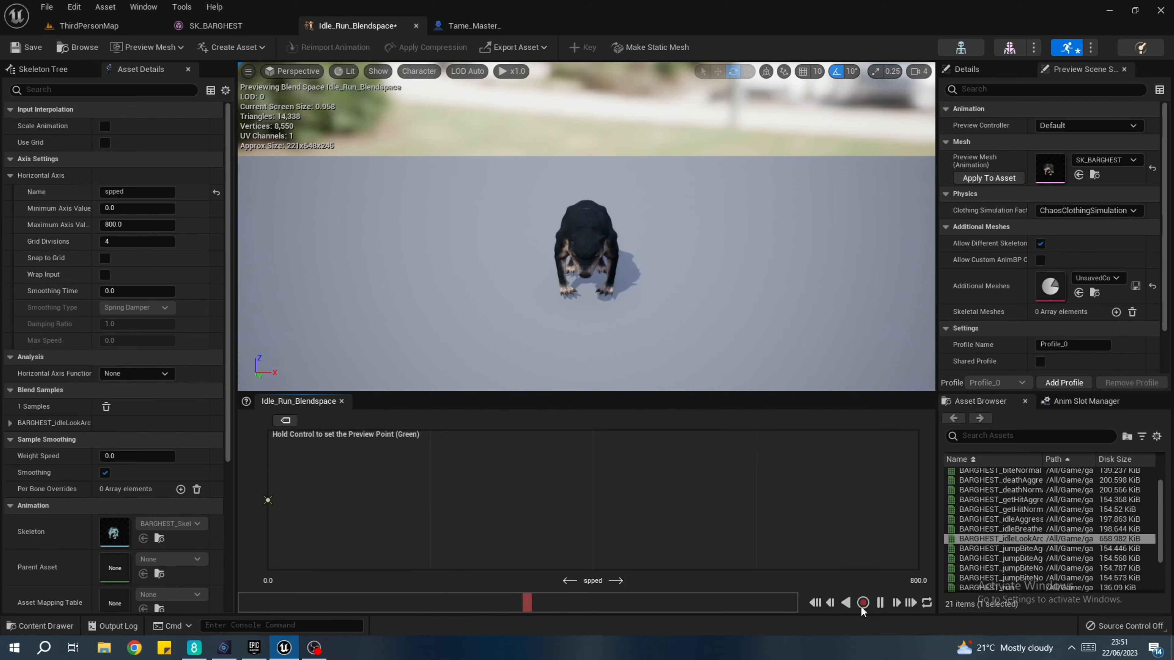
left_click(880, 603)
- Add BARGHEST_walk at the first inner grid line of the blend space and BARGHEST_run at the third
scroll(1023, 548, "down", 2)
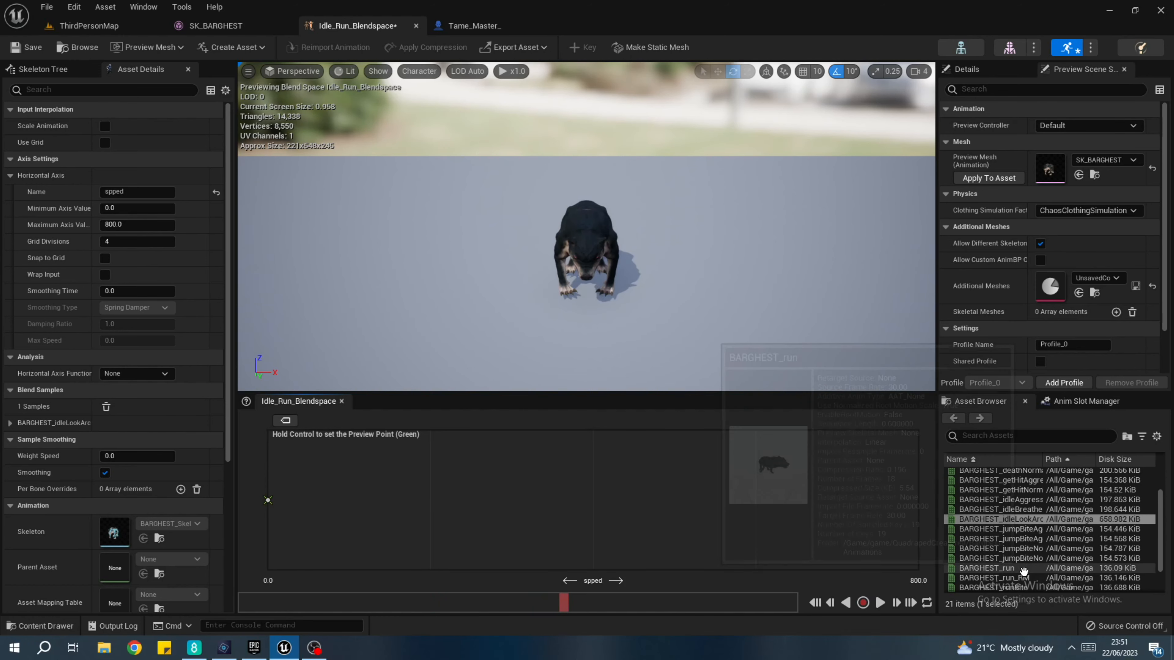
scroll(1024, 554, "down", 1)
left_click_drag(1022, 568, 429, 497)
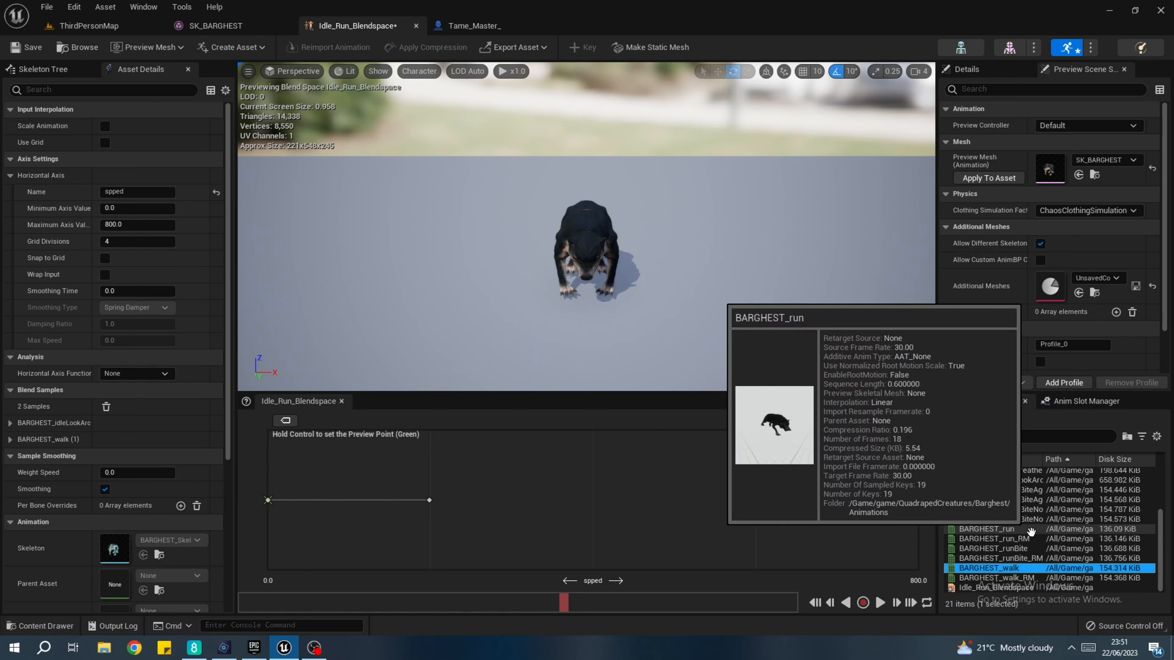
left_click_drag(1017, 533, 756, 499)
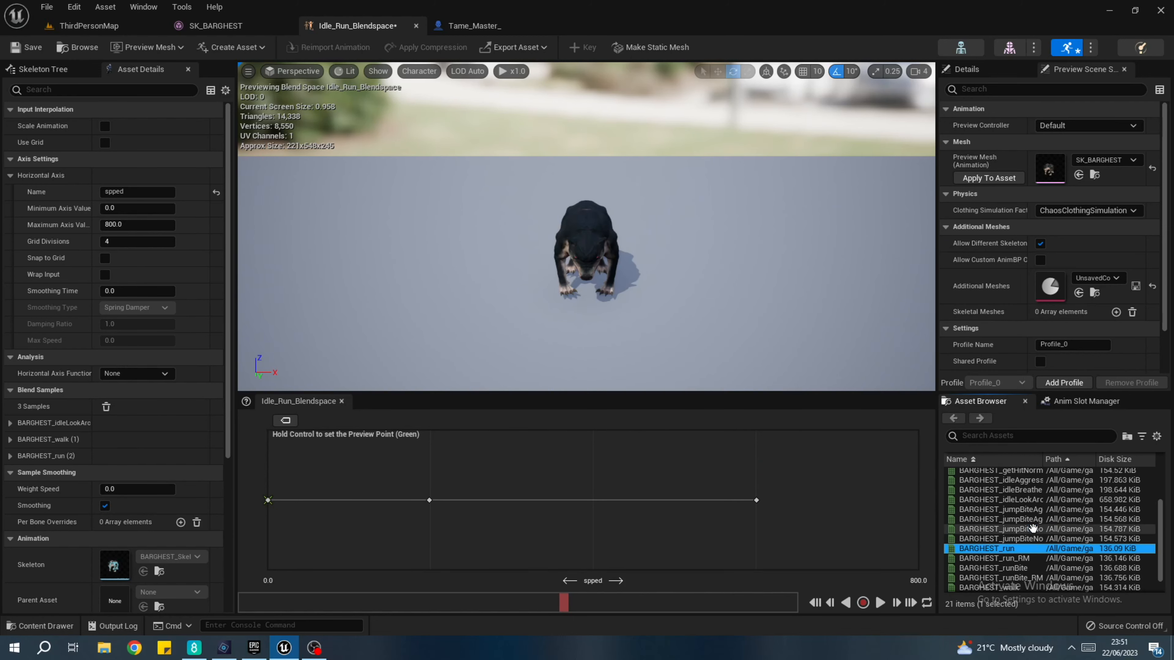
- Move the BARGHEST_run sample to speed 800 and the BARGHEST_walk sample to about 401
scroll(1033, 532, "up", 2)
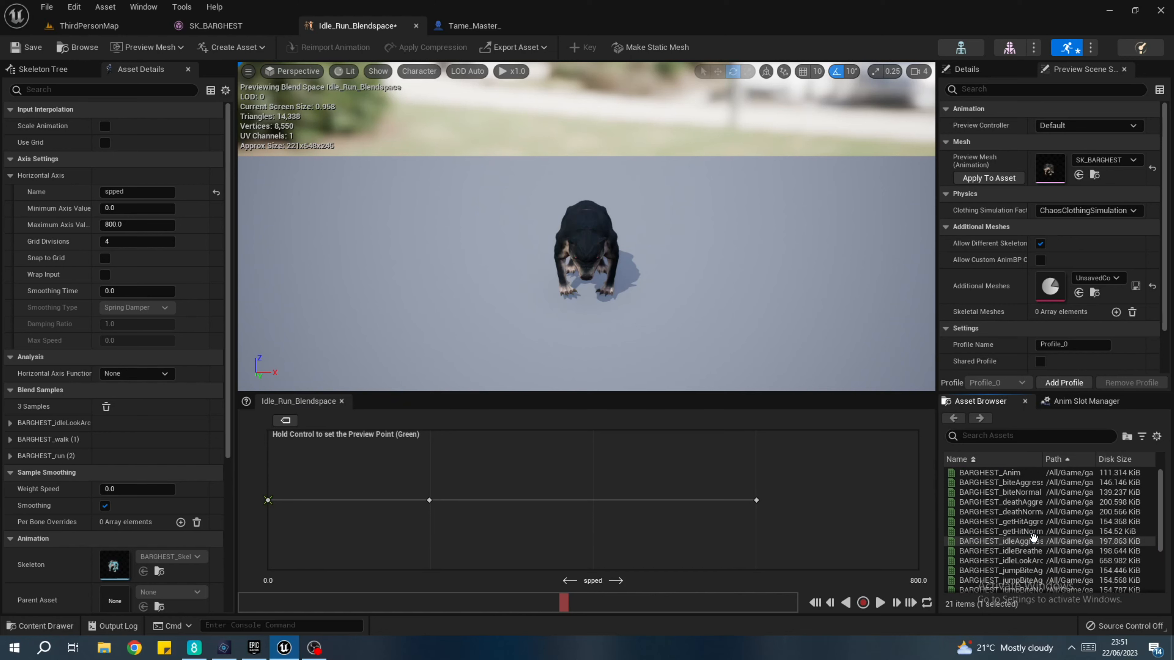
scroll(1033, 537, "down", 2)
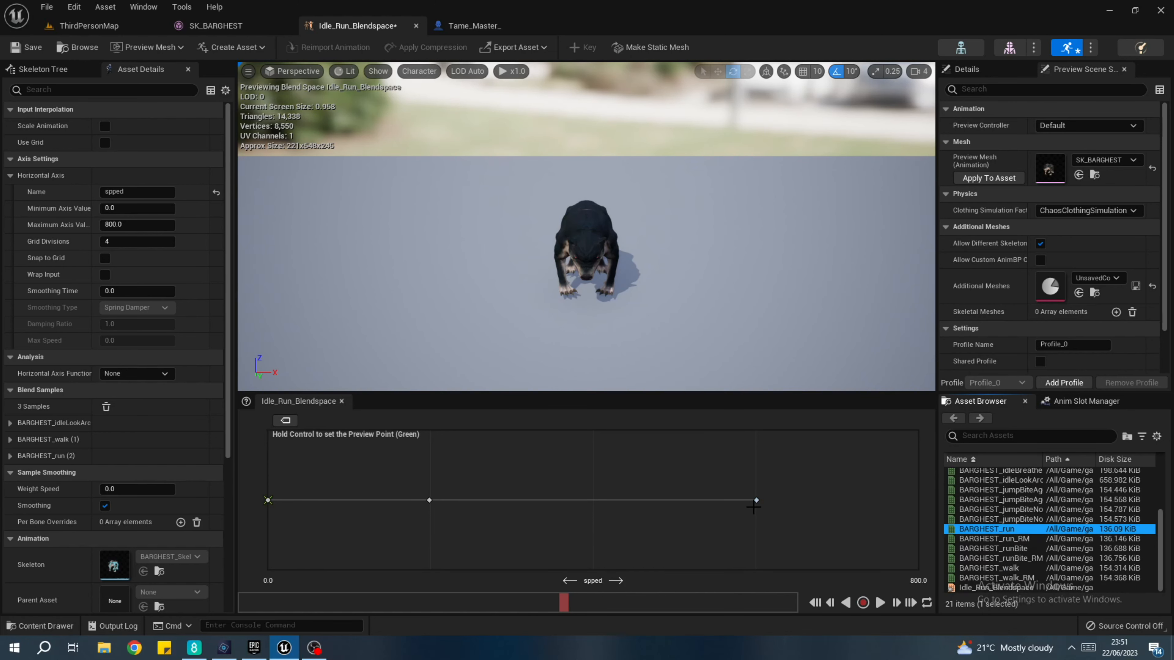
left_click_drag(794, 503, 920, 507)
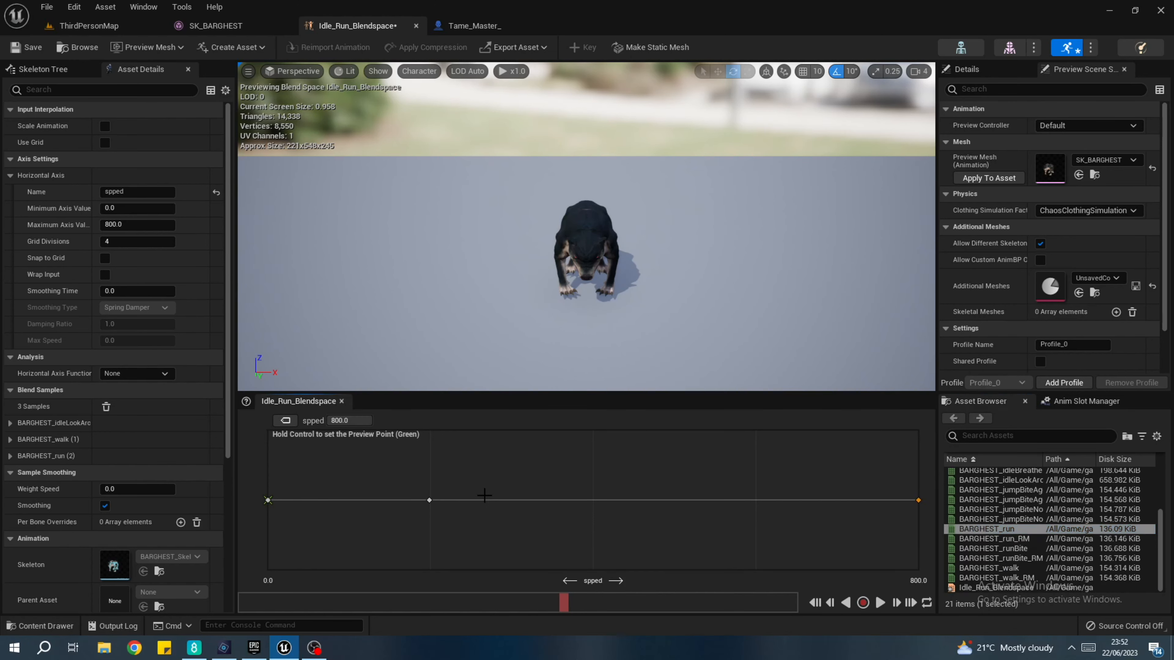
left_click_drag(431, 500, 594, 500)
- Preview the idle, walk and run blend across the speed range and save the blend space
key("ctrl")
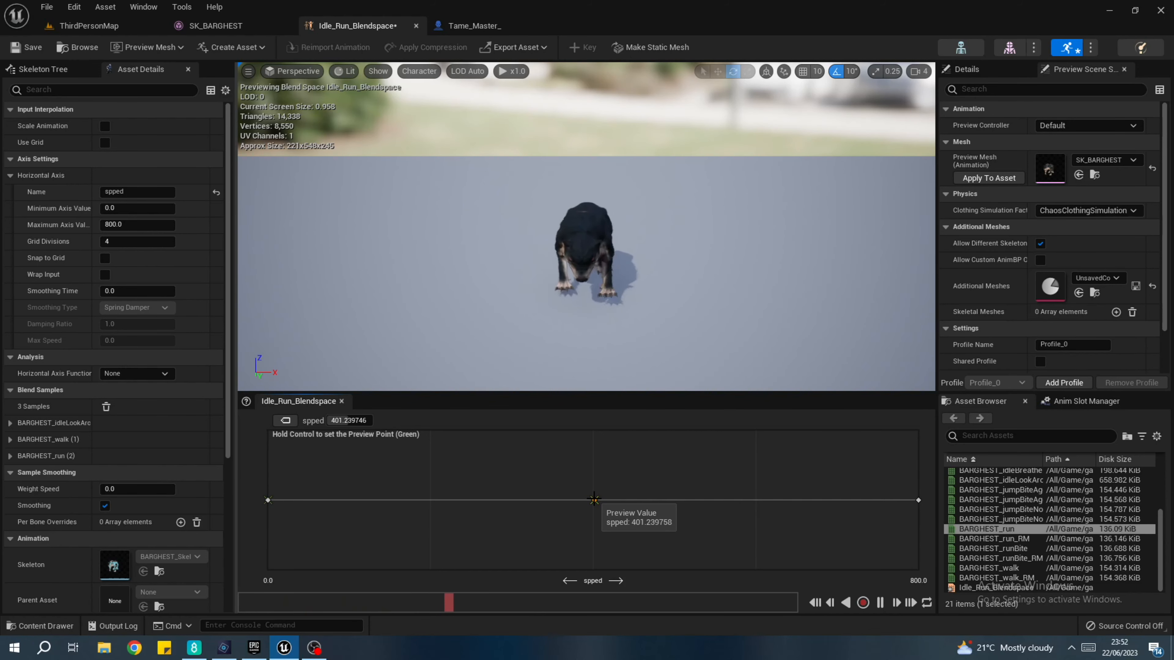
mouse_move(980, 480)
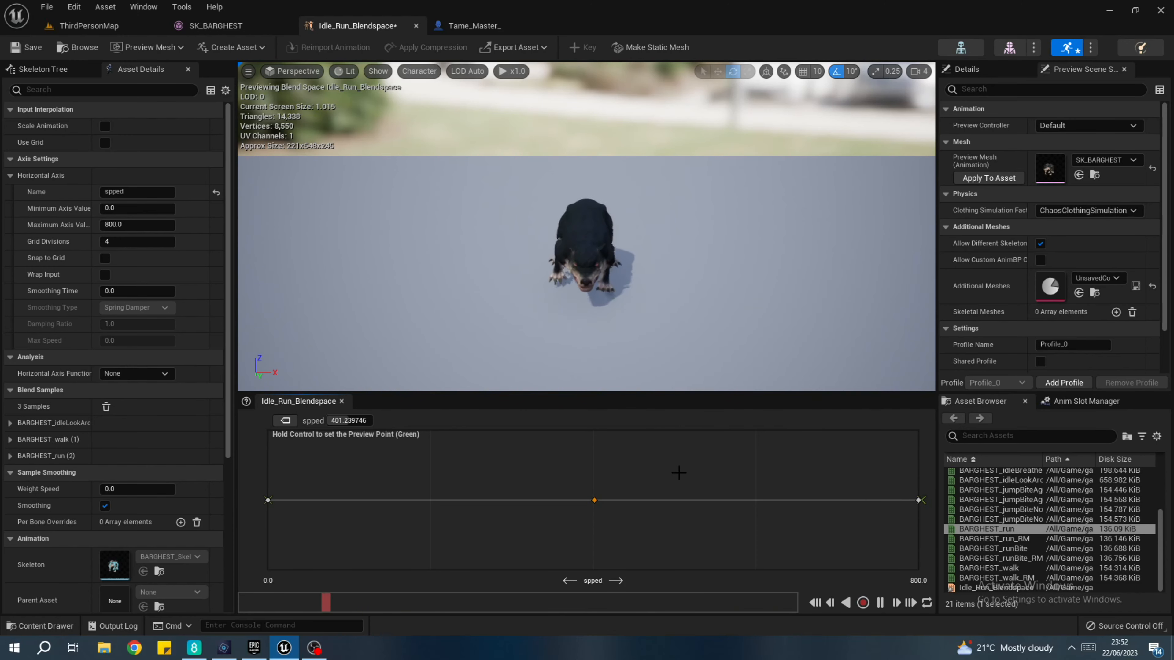
left_click(25, 50)
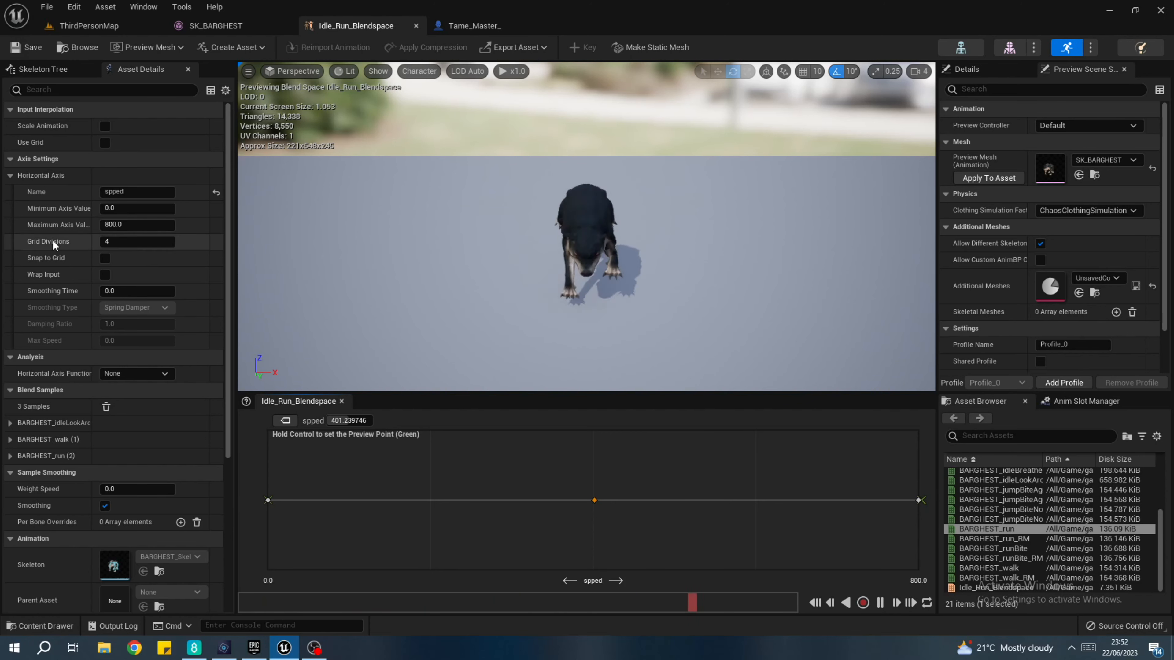
- Set the Sample Smoothing weight speed to 1.0, preview the smoothed blend and save the blend space
scroll(138, 481, "down", 6)
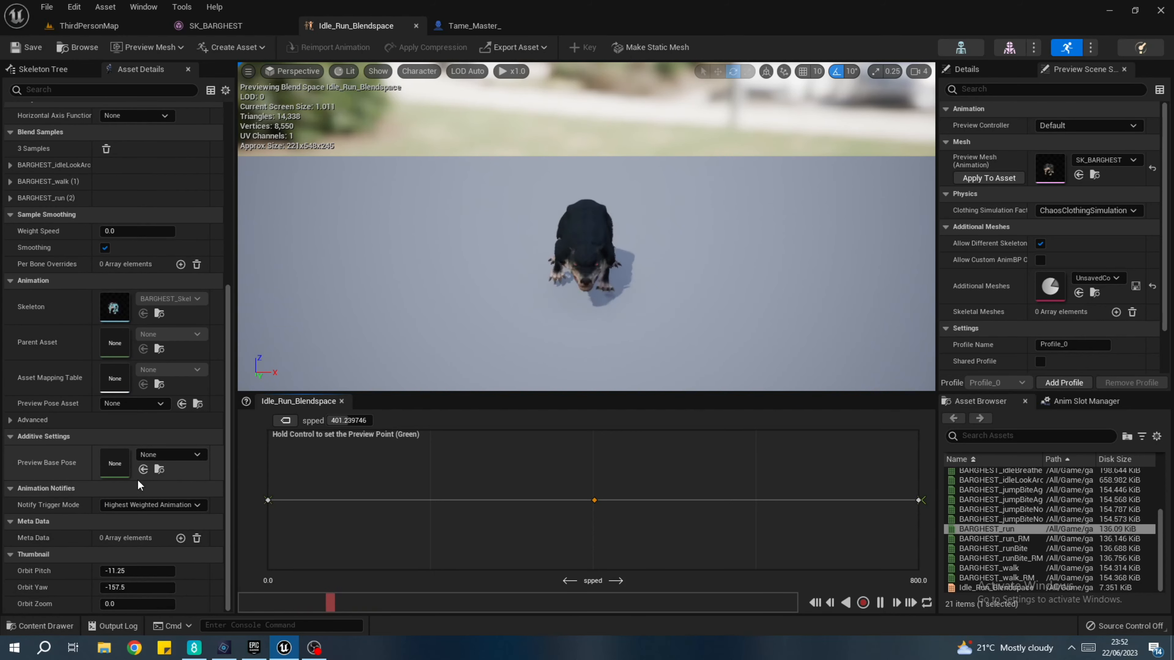
scroll(137, 463, "up", 1)
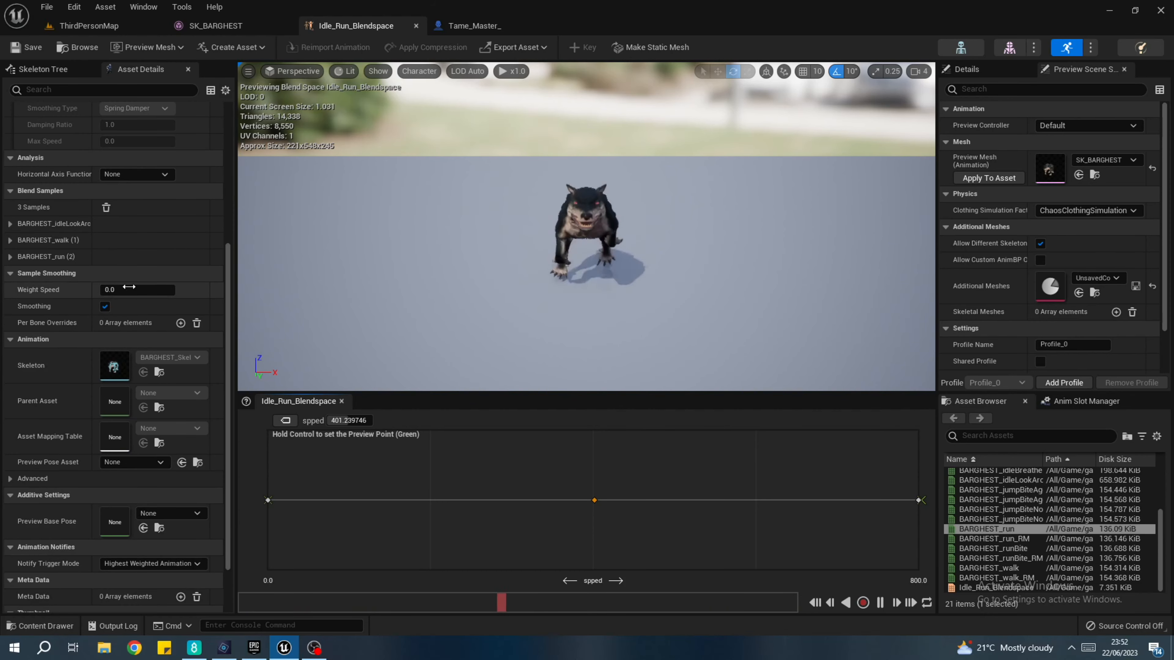
key("Return")
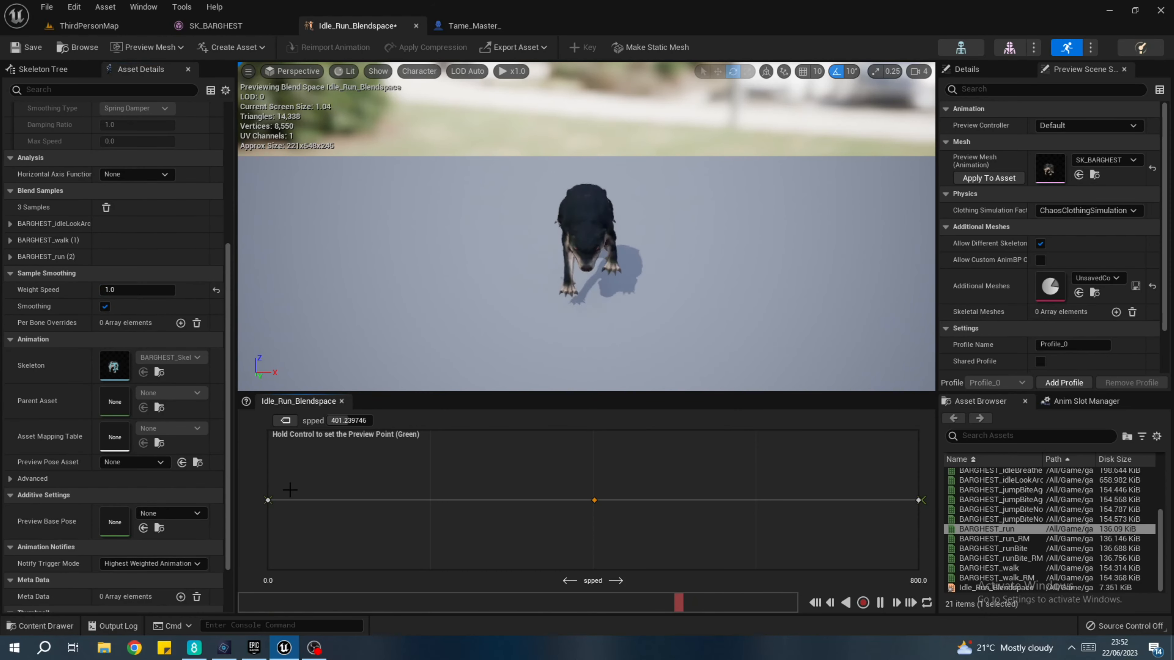
key("ctrl")
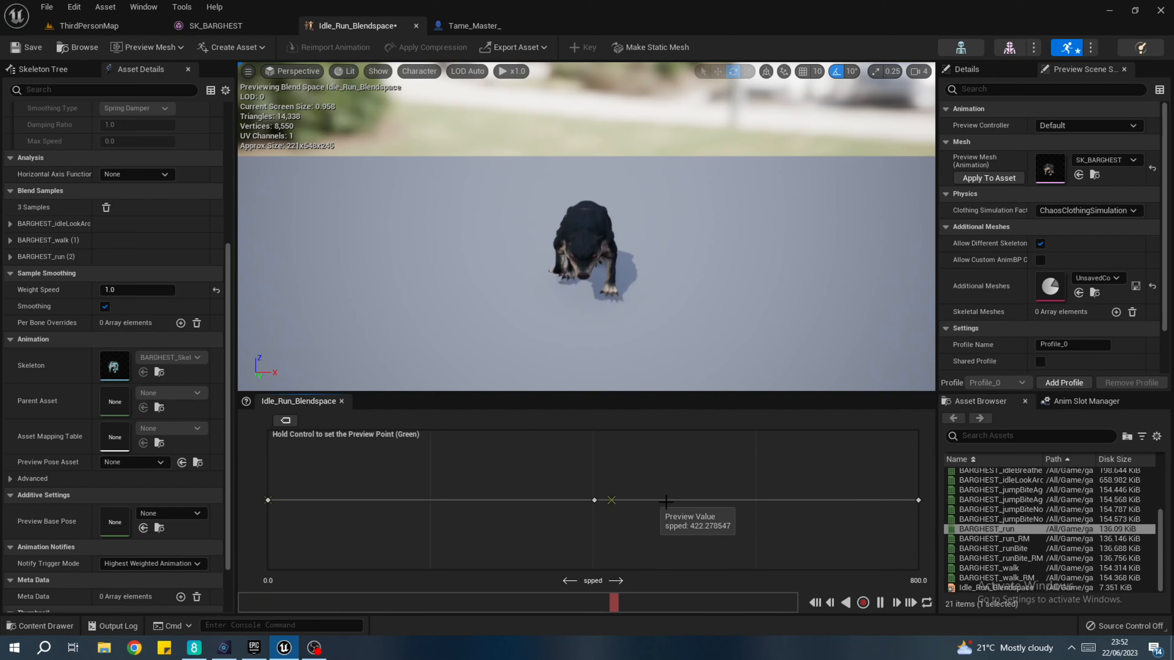
left_click(24, 48)
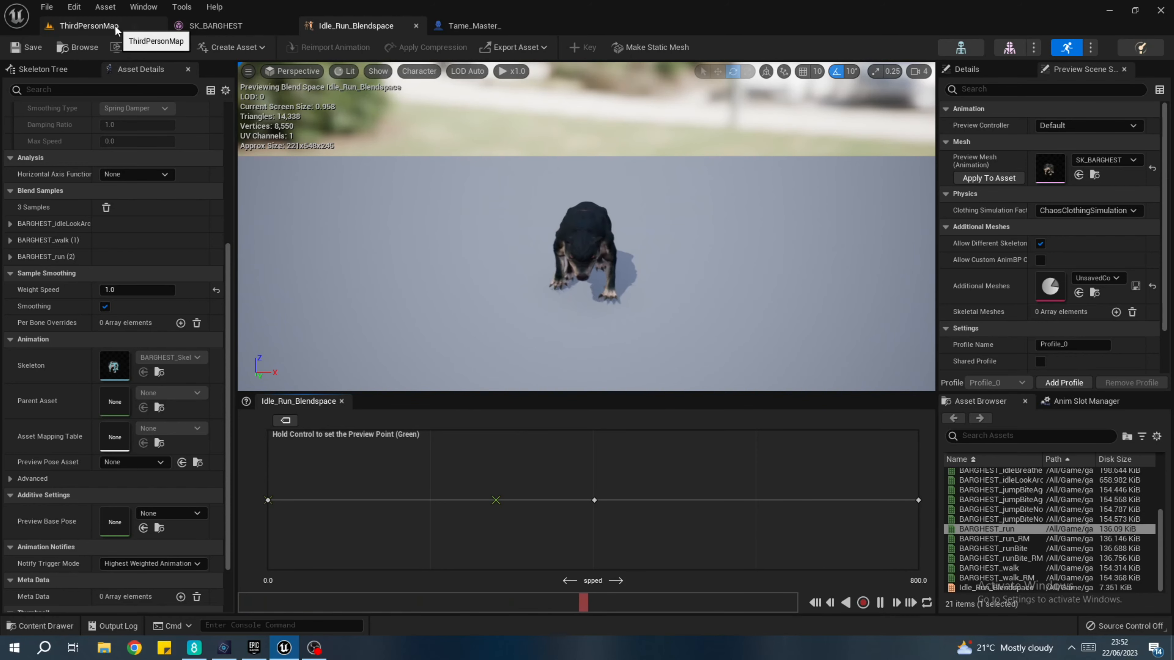
- Return to ThirdPersonMap and open the game/QuadrapedCreatures/Barghest/Animations content folder
left_click(89, 25)
left_click(247, 370)
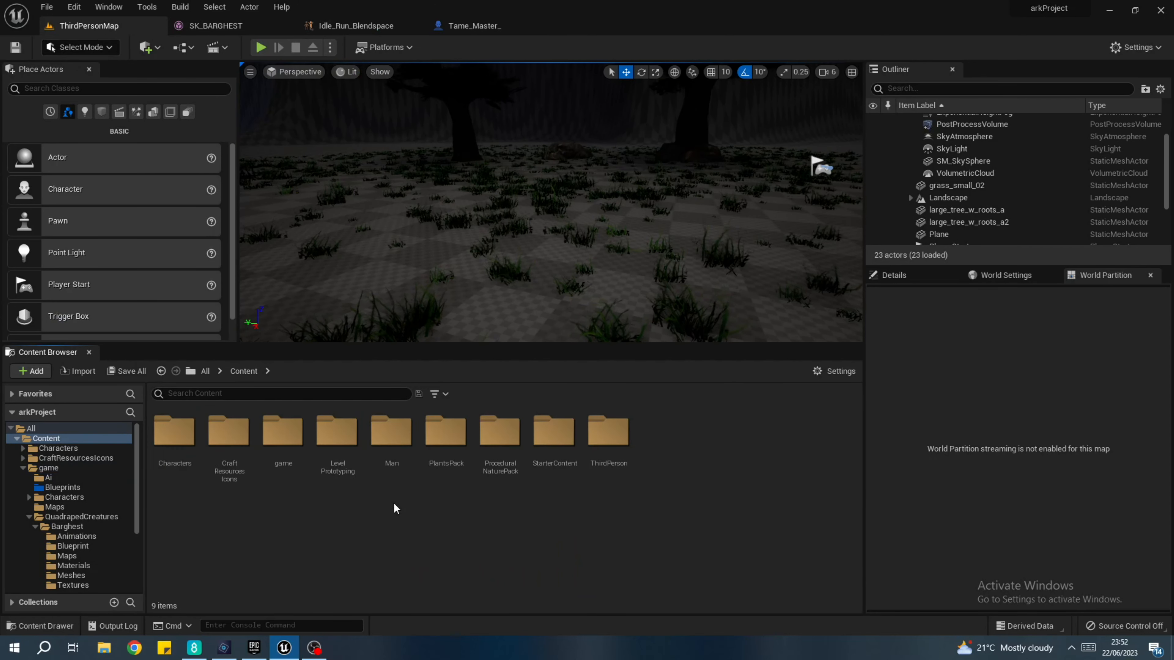
double_click(282, 437)
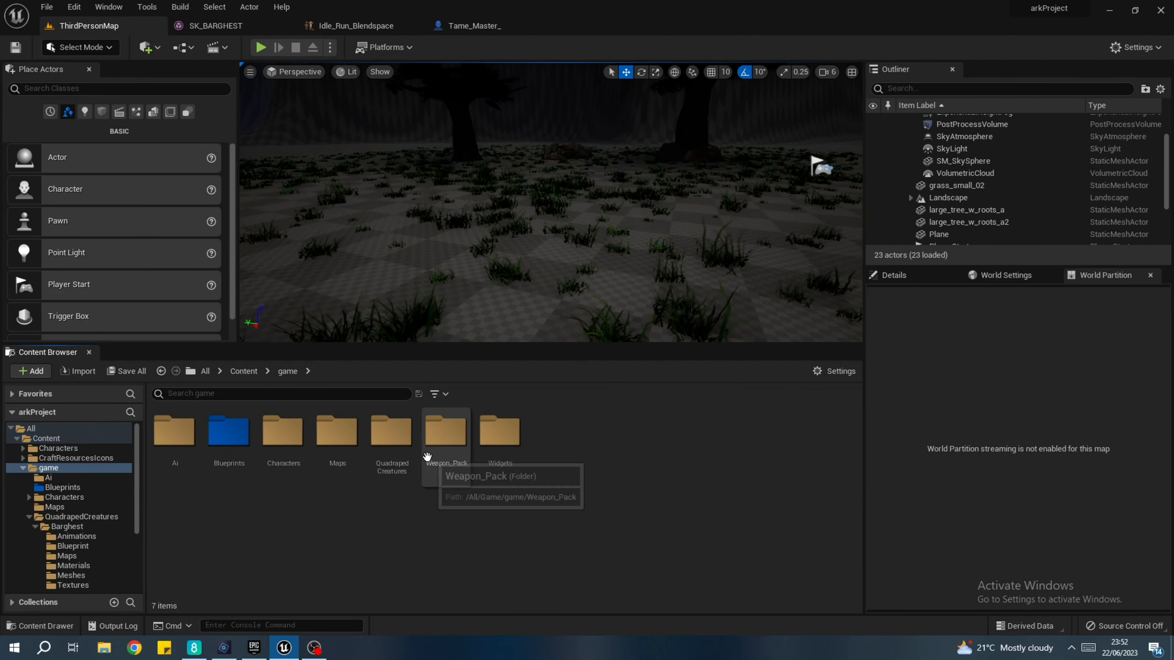
double_click(398, 457)
double_click(175, 439)
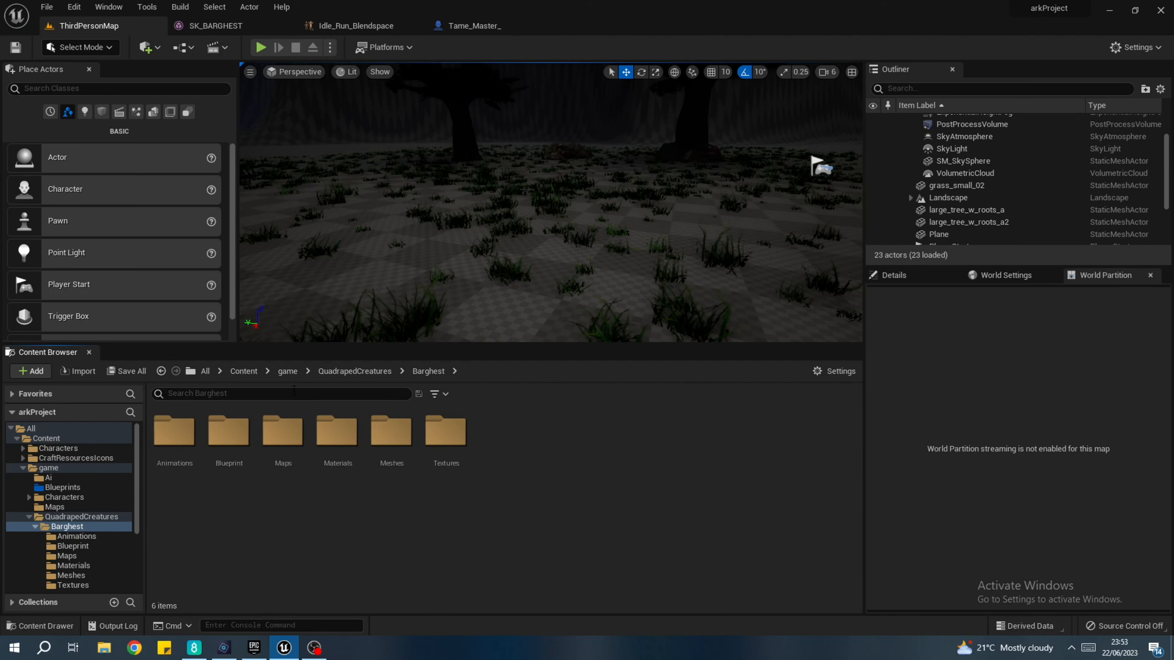
left_click(334, 372)
double_click(174, 432)
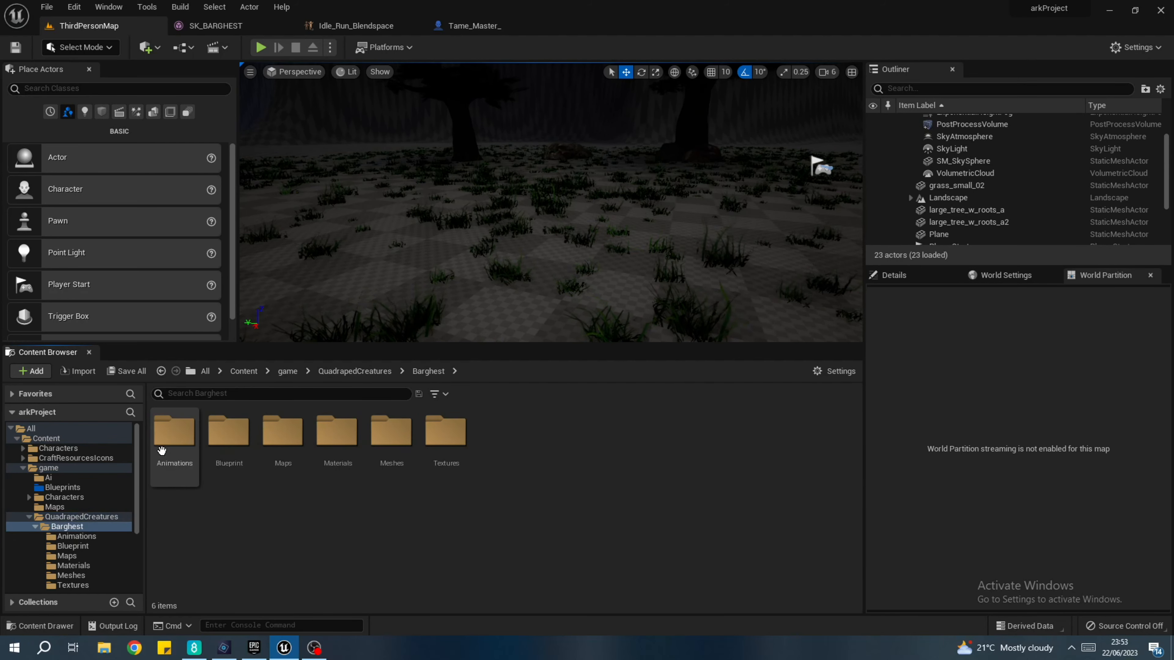
double_click(178, 433)
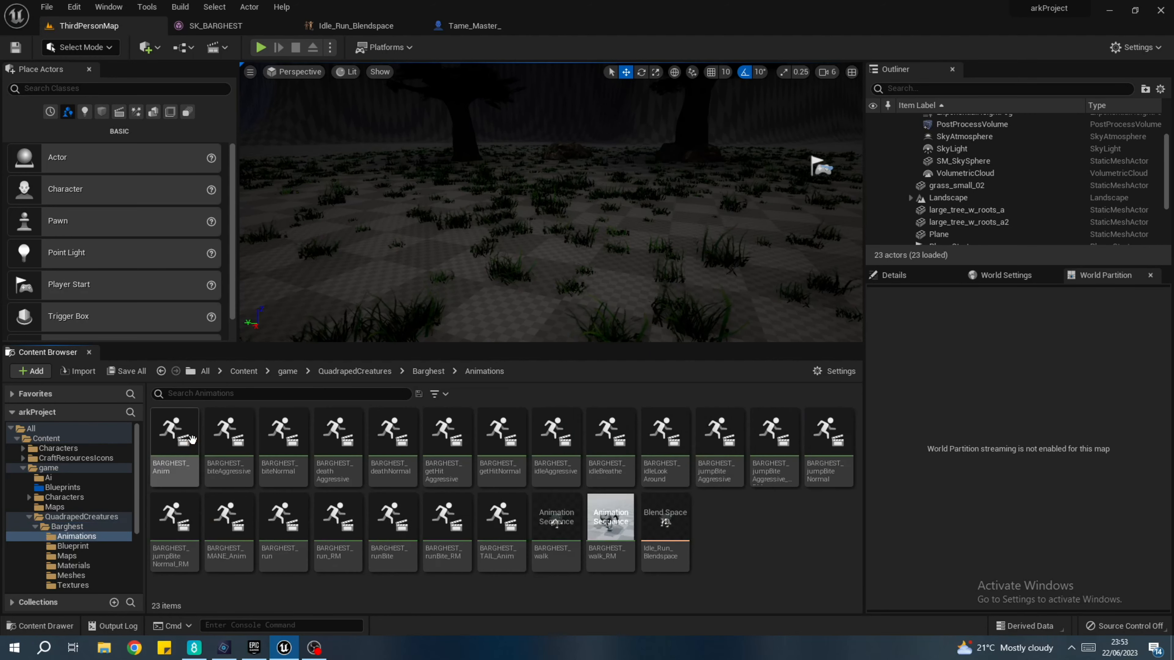
- Create an Animation Blueprint in the Barghest Animations folder, using BARGHEST_Skeleton as its specific skeleton
right_click(728, 547)
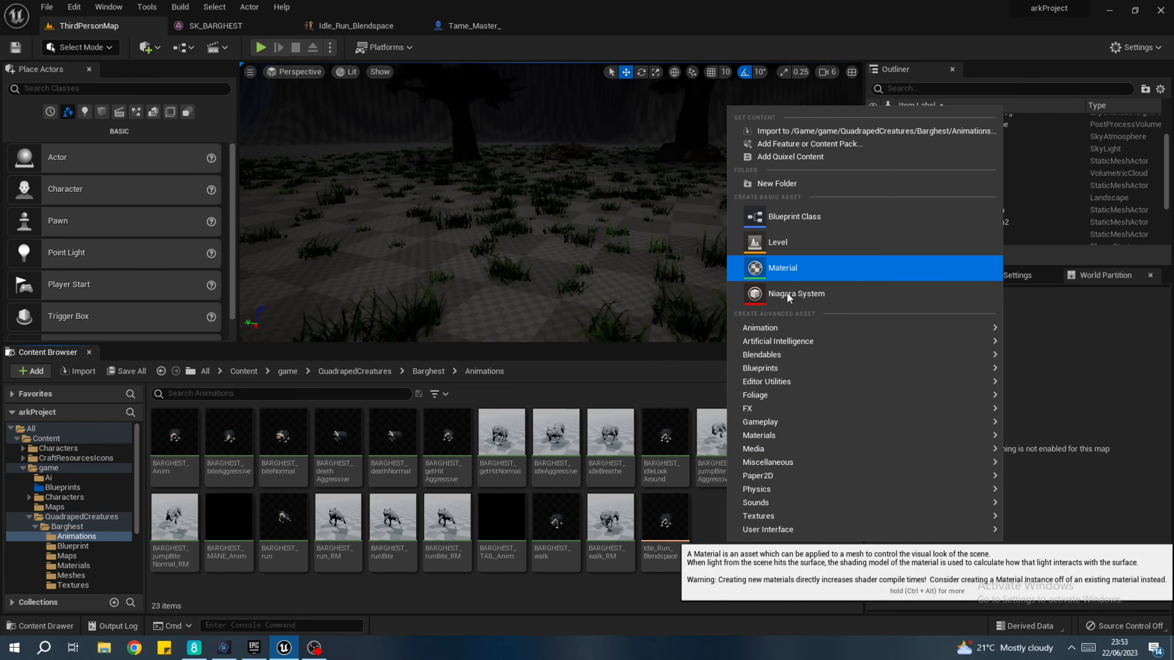
mouse_move(937, 327)
left_click(1103, 200)
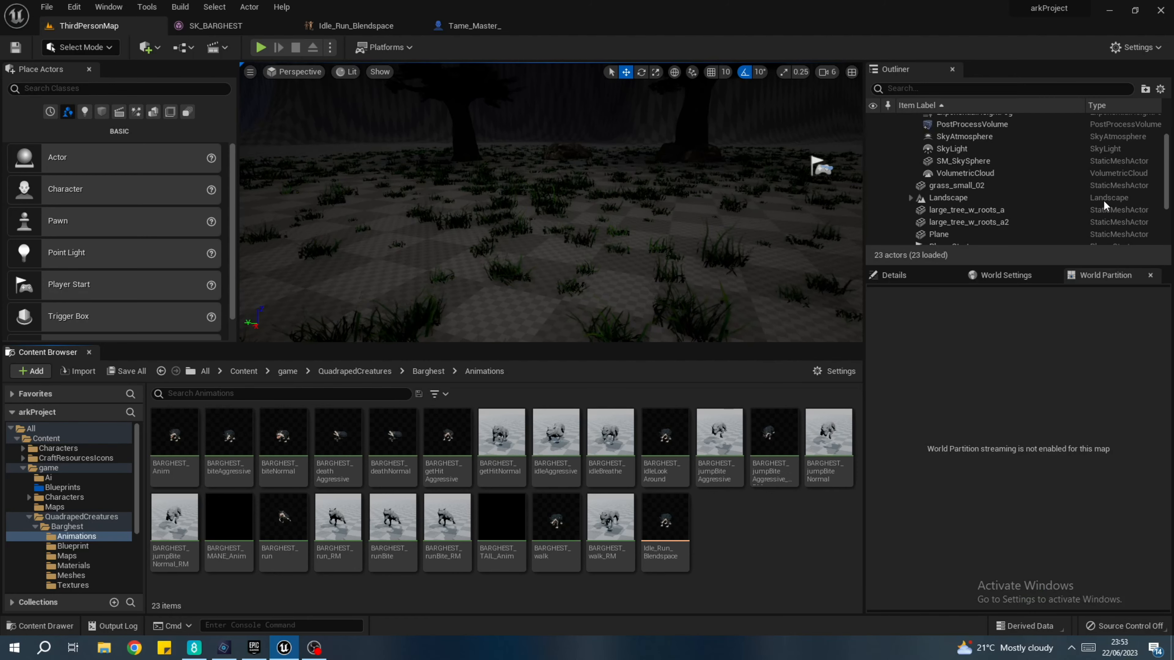
left_click(377, 75)
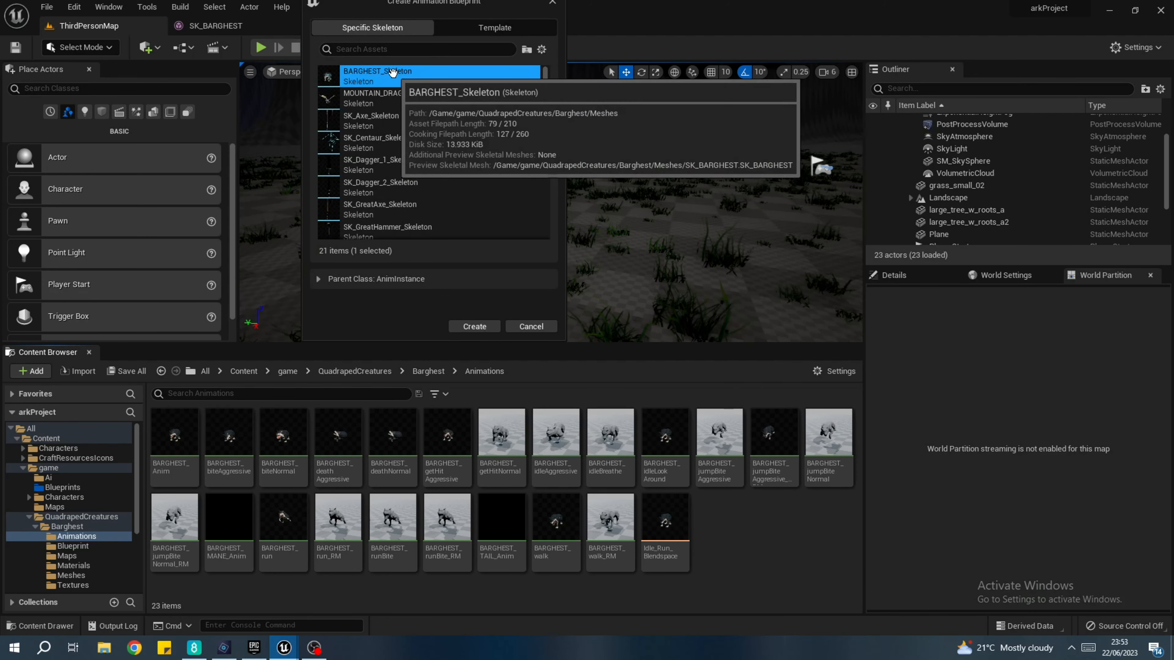
left_click(475, 325)
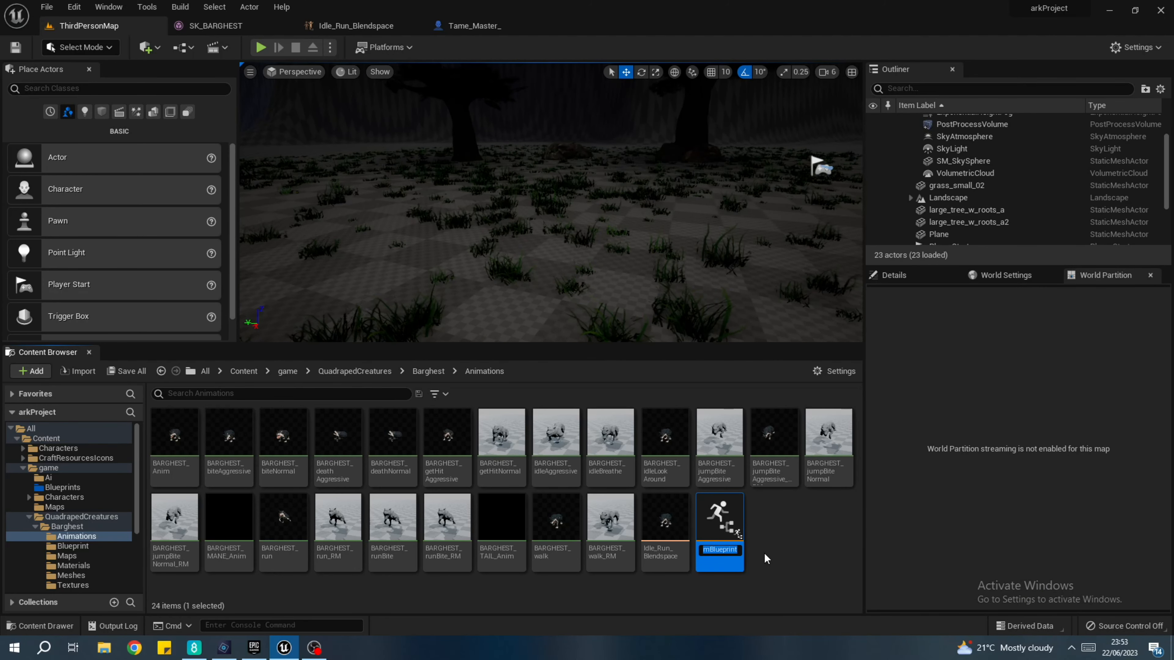
- Name the new Animation Blueprint Barghest_Ani-Blueprint and open it
type("Bar")
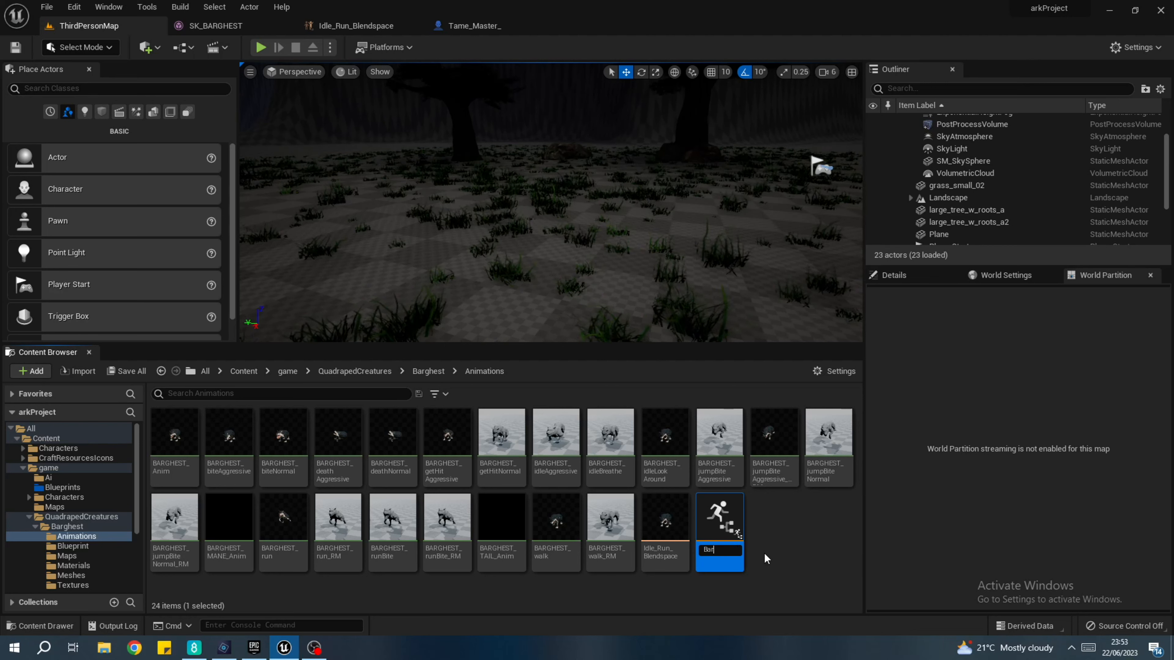
type("ghest")
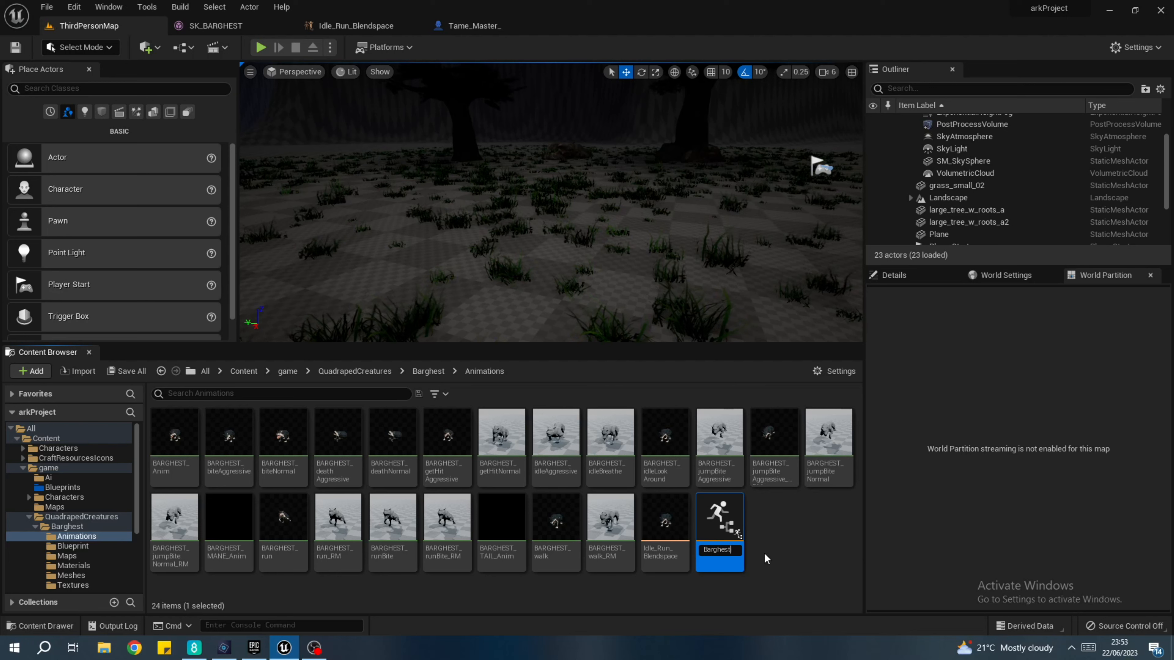
type("_Ani")
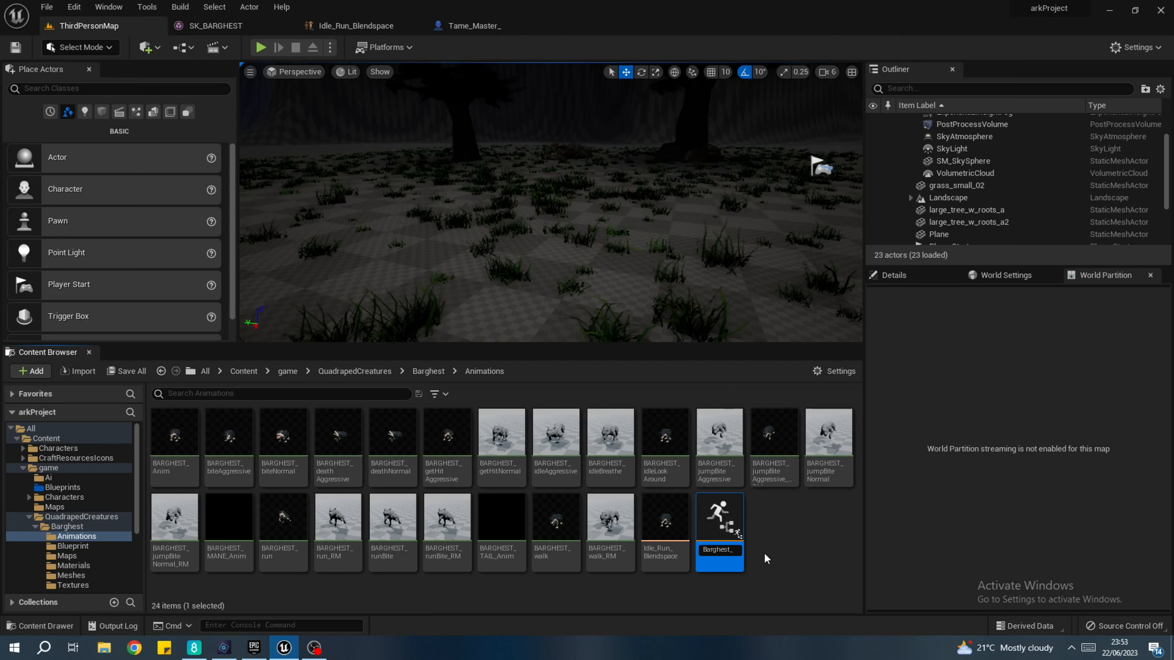
type("m")
key("BackSpace")
type("-Blueprint")
key("Return")
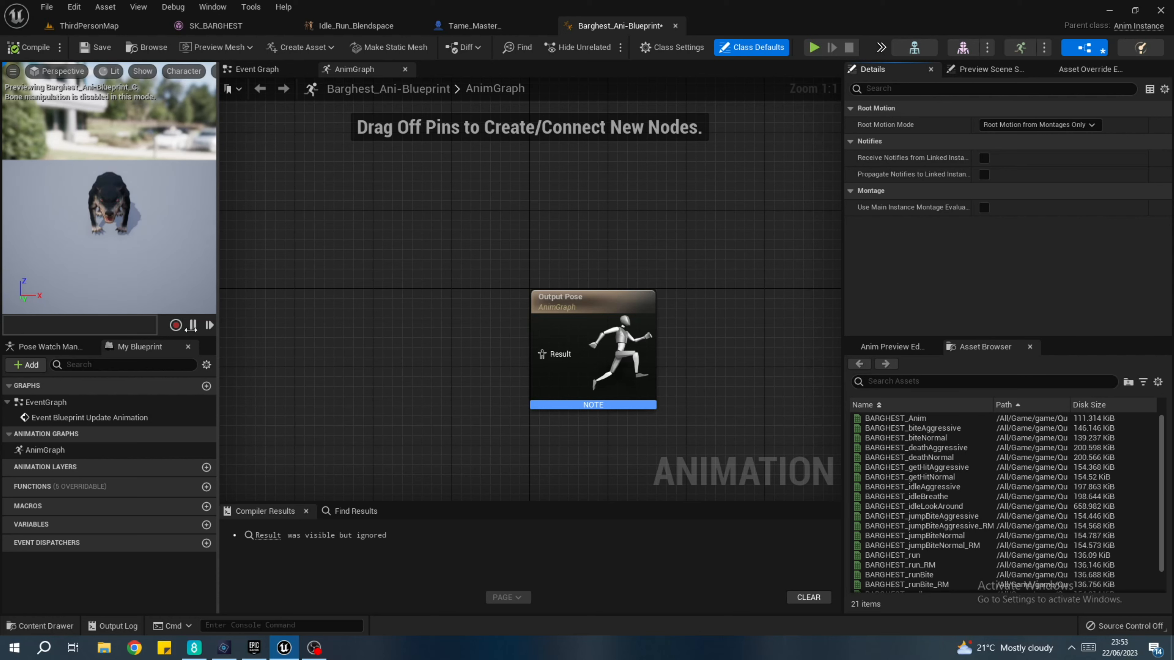
- Add a new state machine to the AnimGraph and place it beside the Output Pose node
right_click(286, 295)
type("state")
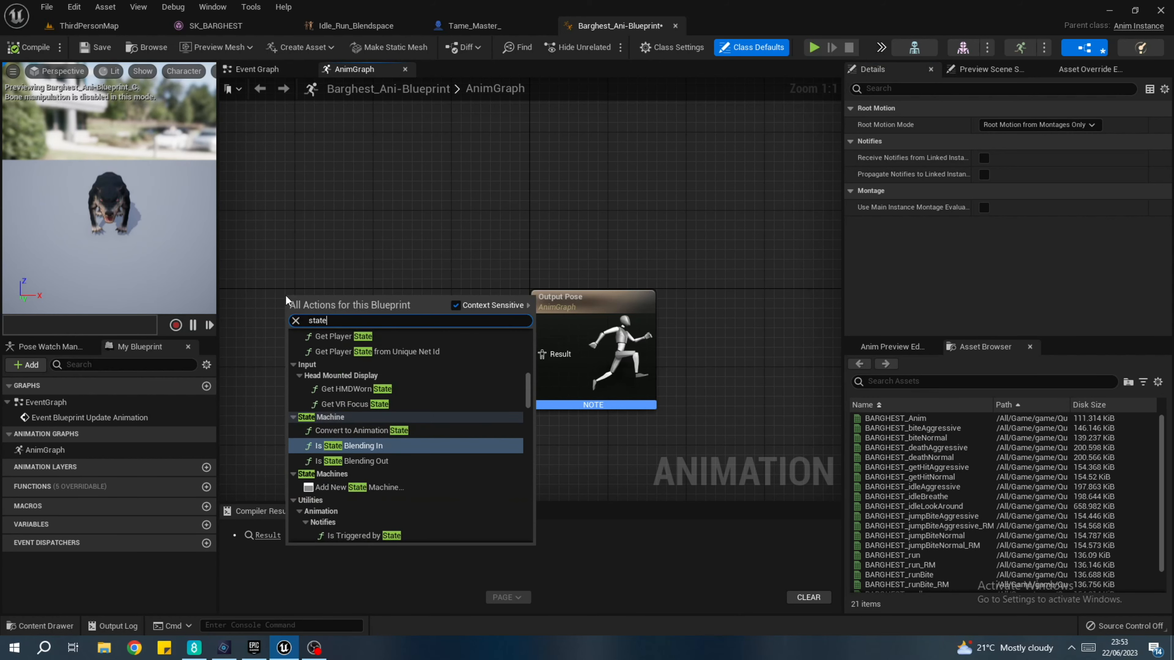
left_click(385, 487)
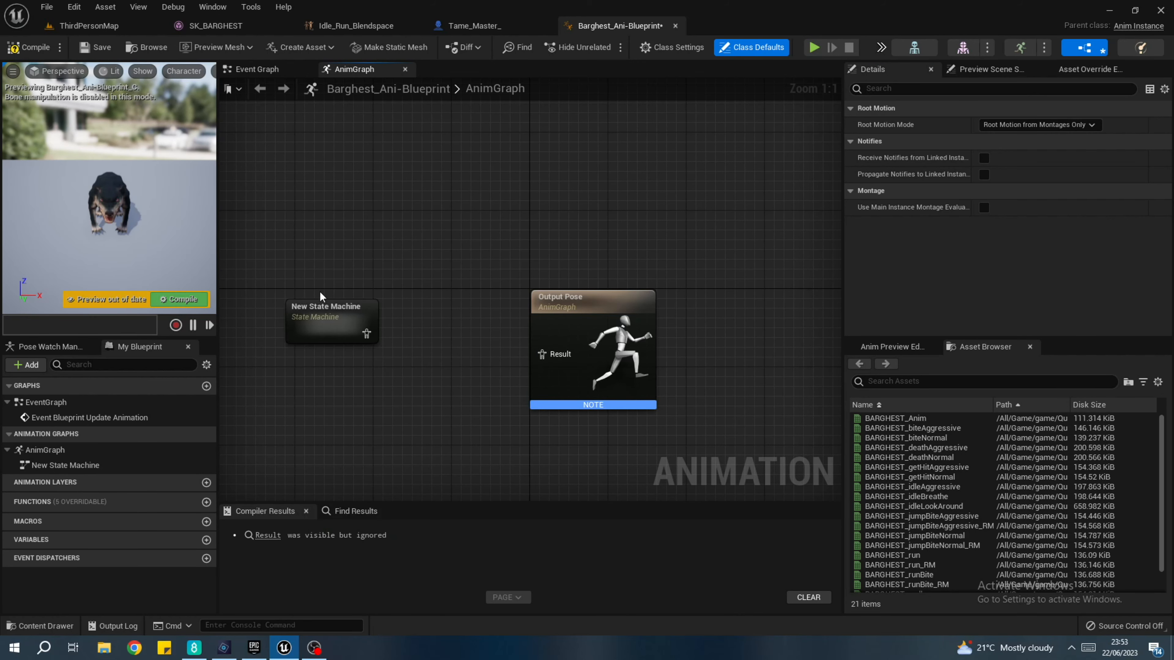
left_click_drag(322, 306, 322, 316)
right_click_drag(370, 335, 372, 300)
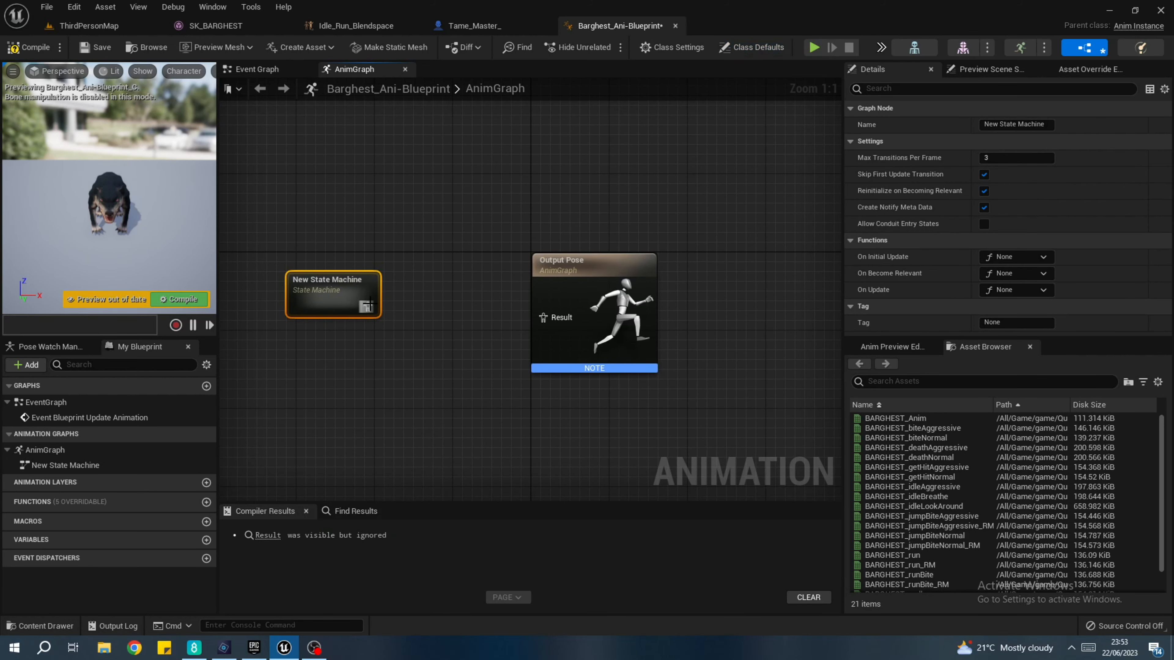
- Insert a Slot 'DefaultSlot' node after the state machine, link it to Output Pose and align the nodes
left_click_drag(444, 302, 437, 306)
type("defaul")
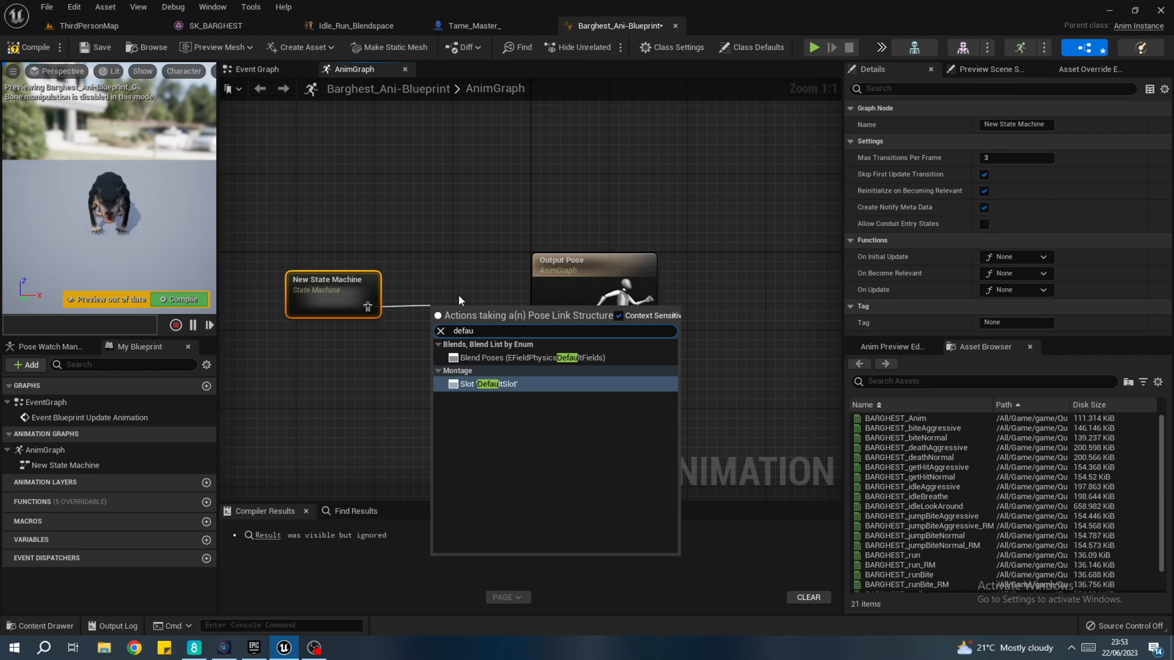
left_click(481, 383)
left_click_drag(482, 324, 572, 259)
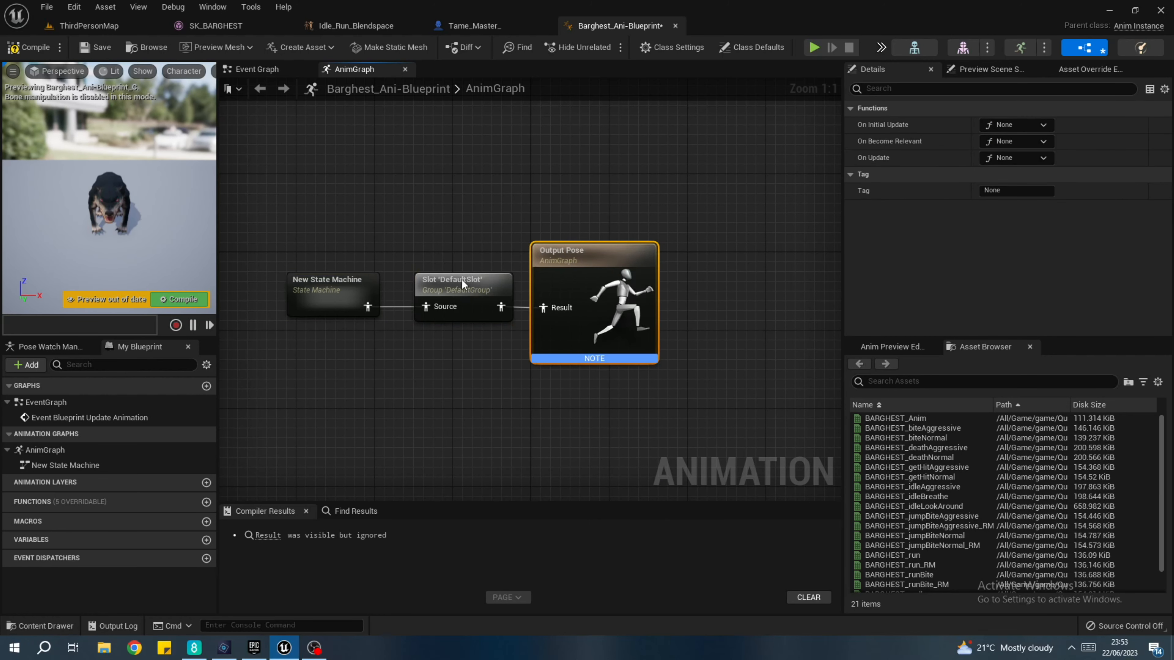
- Rename the state machine to Loco
left_click(307, 285)
left_click(1016, 123)
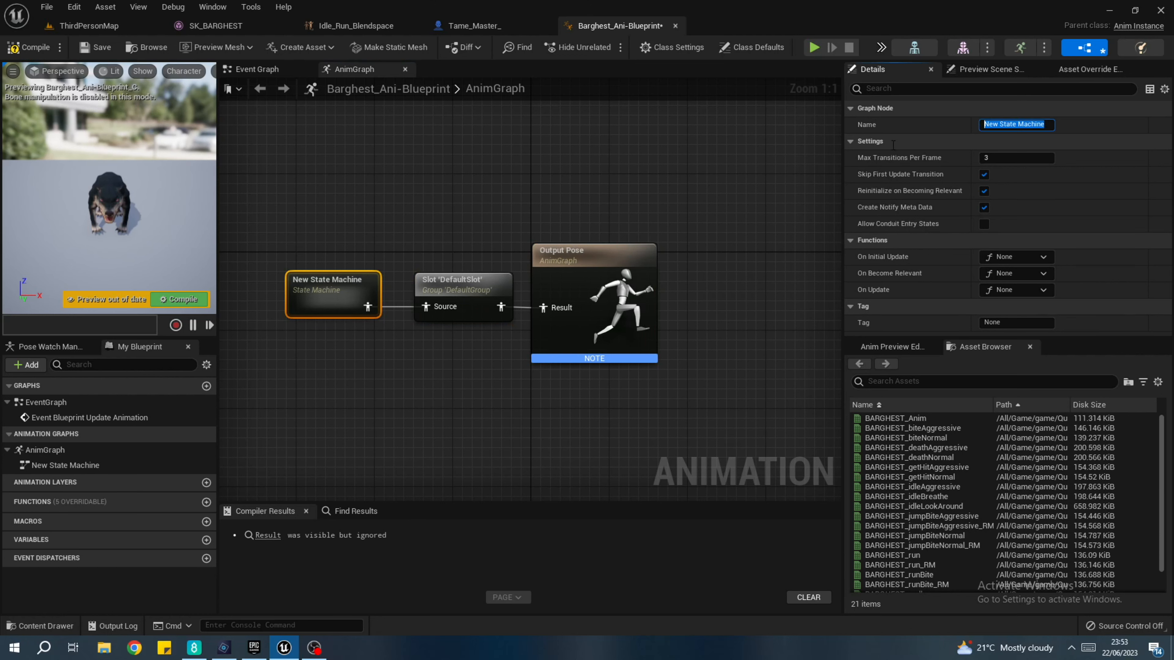
type("Loco")
key("Return")
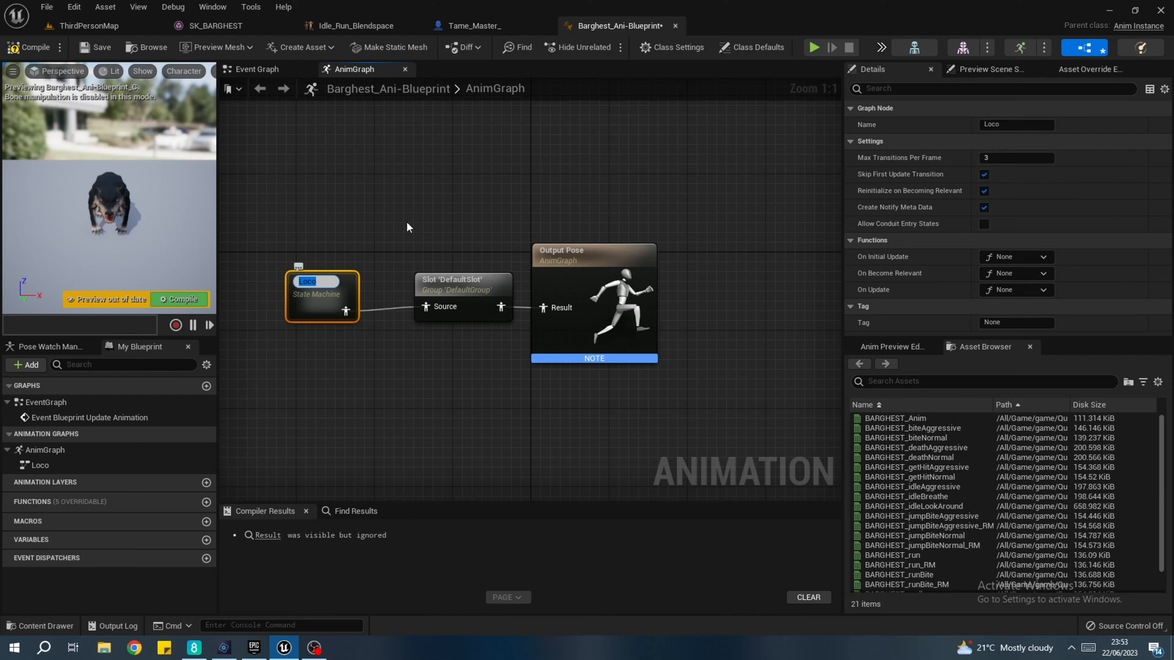
- Open the Loco state machine and start a connection from its Entry node for a new node
double_click(316, 300)
left_click_drag(561, 301, 648, 307)
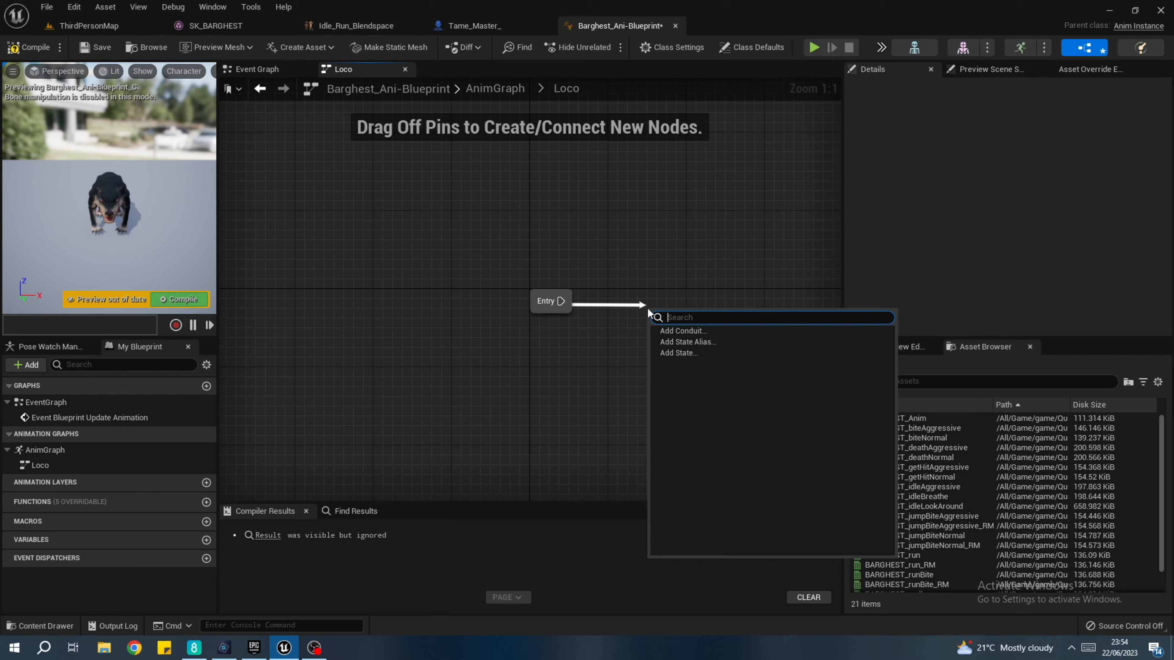
type("Idle/")
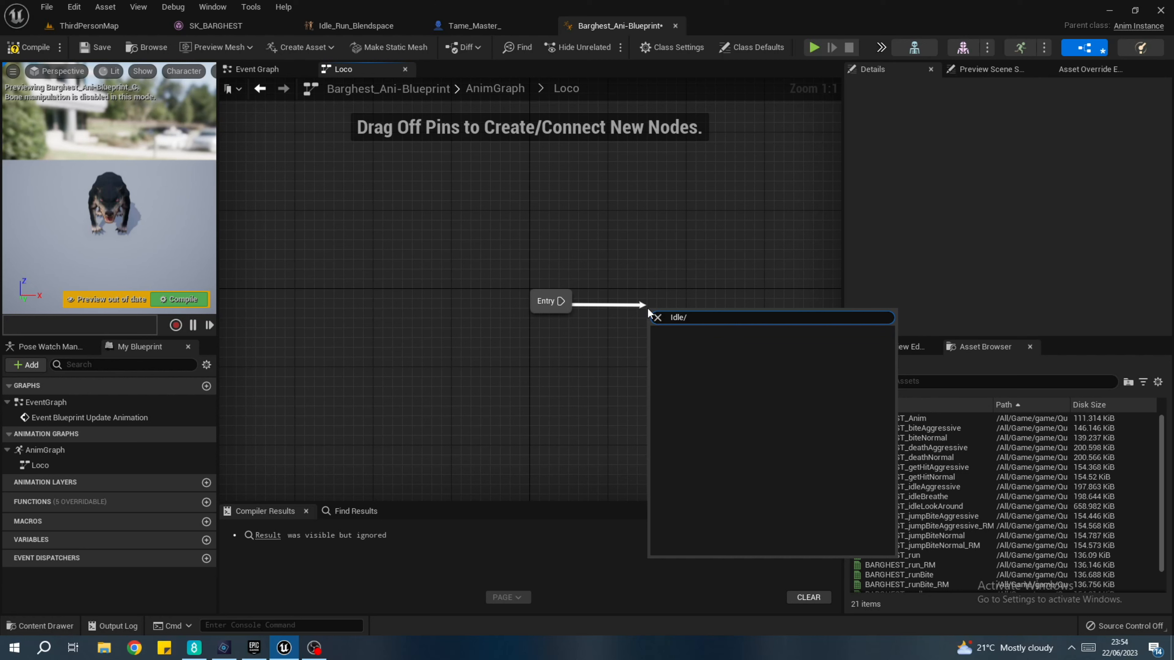
type("Rub")
key("BackSpace")
key("BackSpace")
key("BackSpace")
key("BackSpace")
key("BackSpace")
key("BackSpace")
key("BackSpace")
key("BackSpace")
- Add a state linked from Entry and name it Idle/Run
left_click(774, 353)
type("Idle/Run")
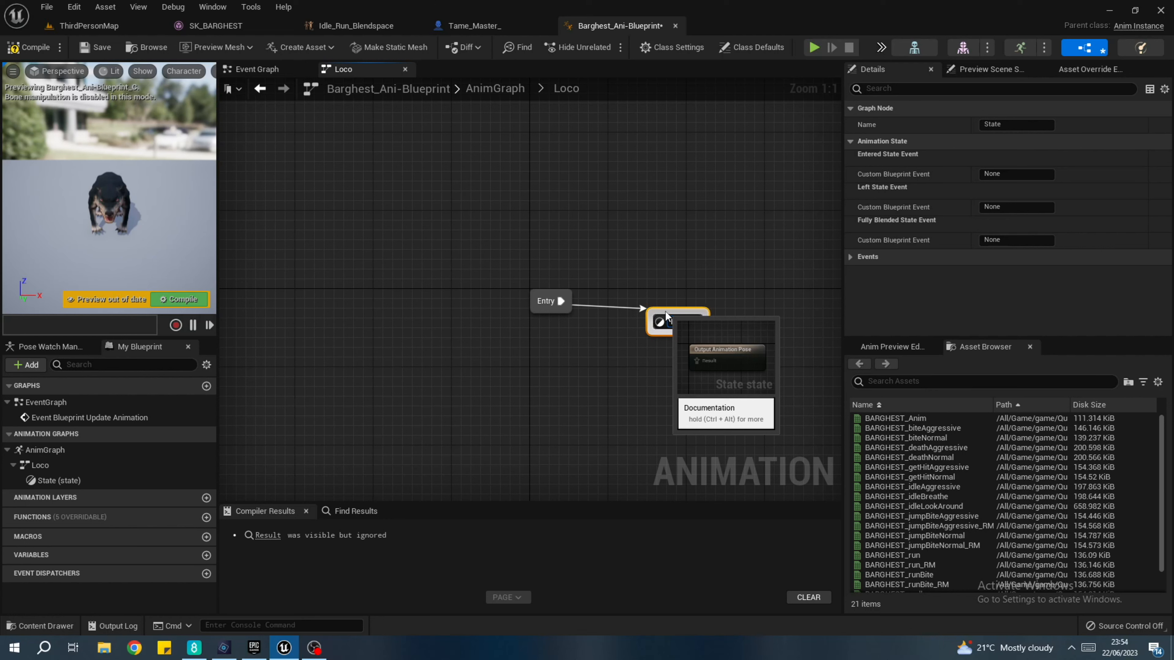
key("Return")
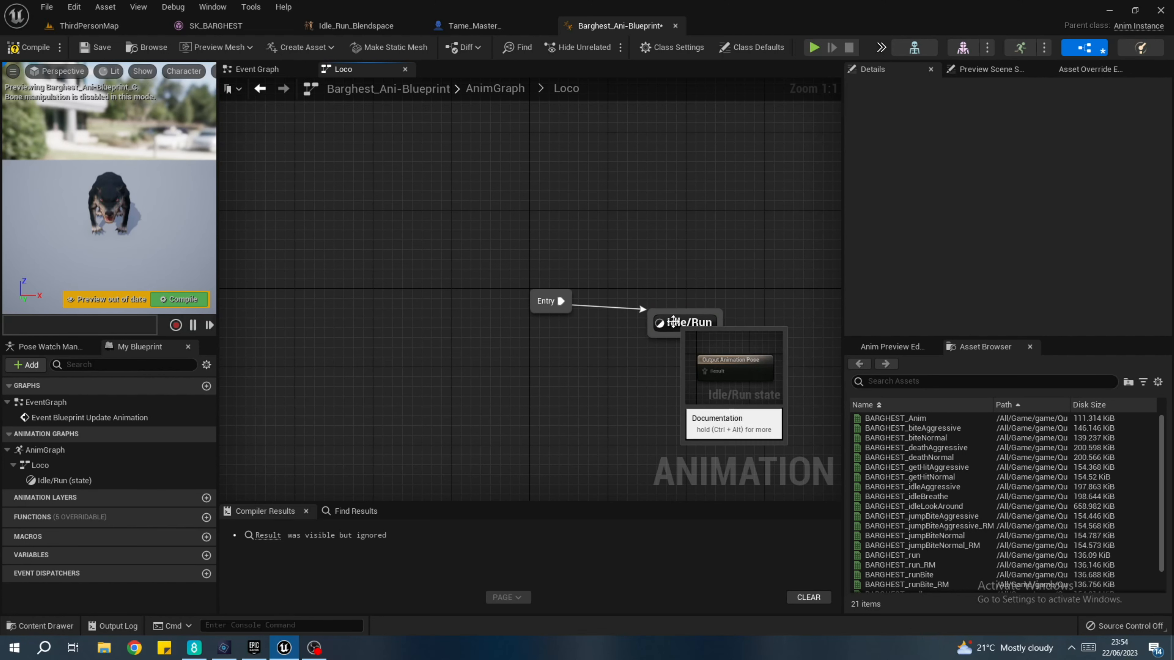
right_click_drag(720, 314, 674, 320)
left_click(658, 313)
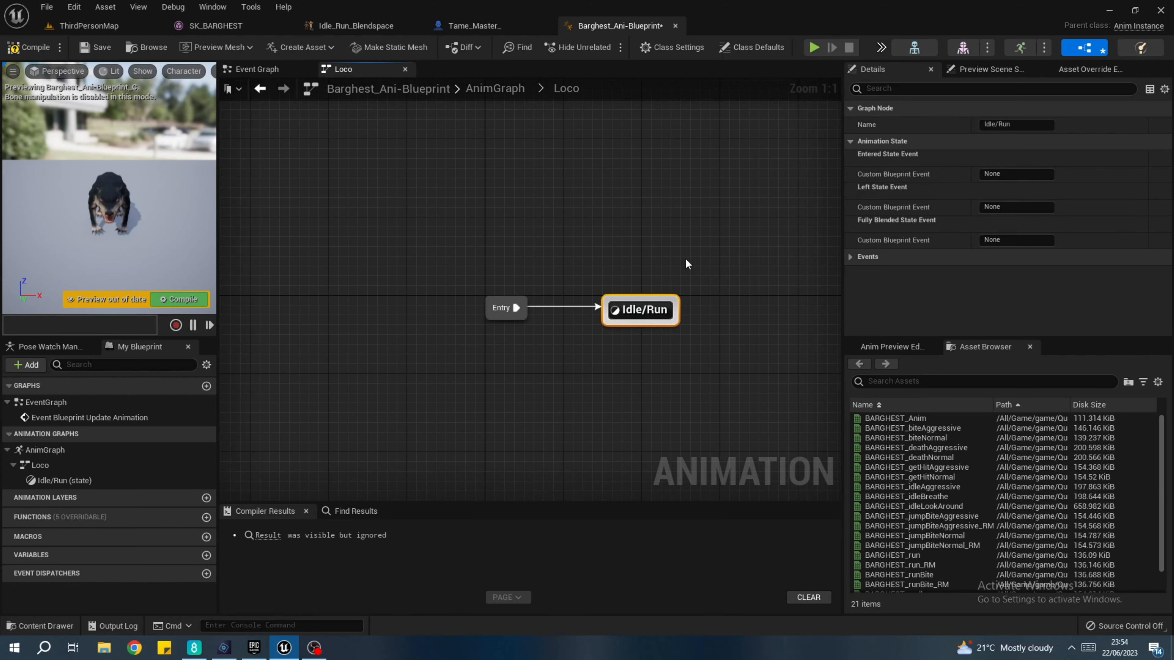
right_click_drag(685, 258, 628, 278)
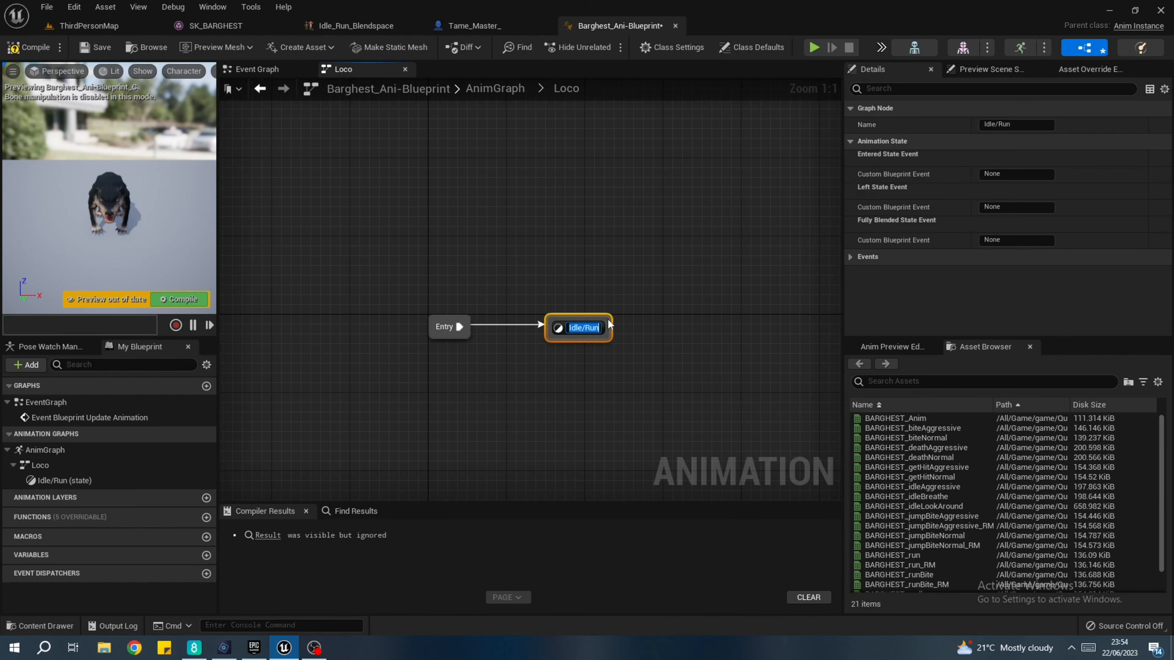
- Open the Idle/Run state, place an Idle_Run_Blendspace player and connect it to the Output Animation Pose result
double_click(584, 330)
left_click_drag(586, 301, 664, 300)
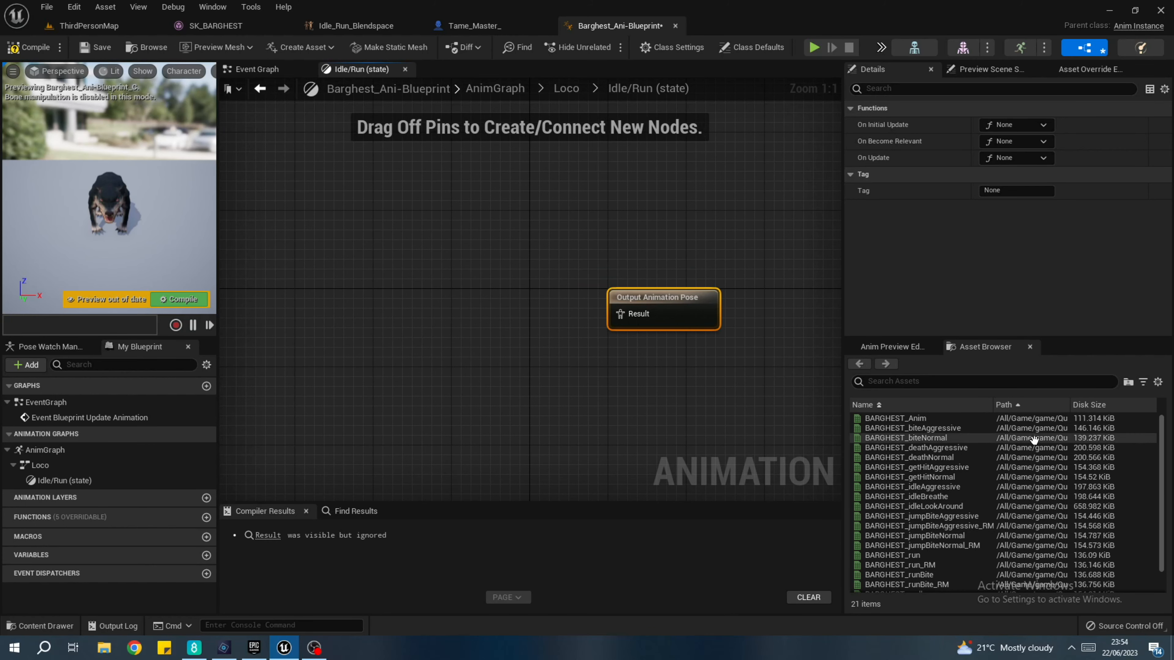
scroll(984, 483, "down", 3)
left_click_drag(901, 588, 620, 313)
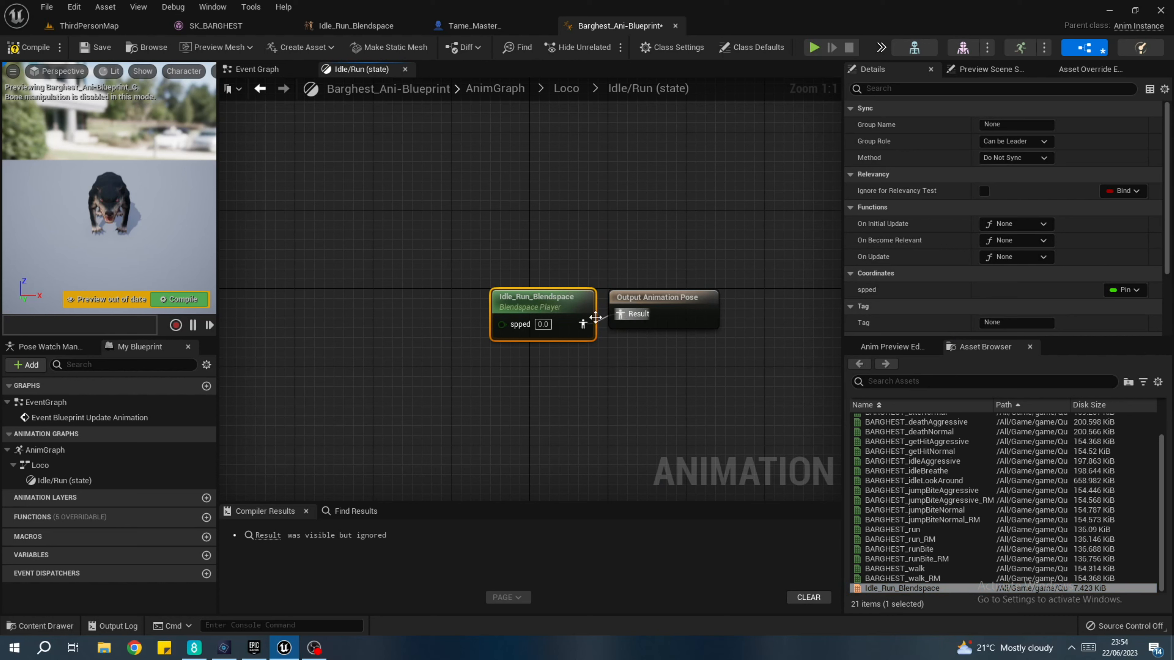
- Promote the blend space player's spped input to a float variable and name the variable speed
right_click(506, 329)
left_click(557, 353)
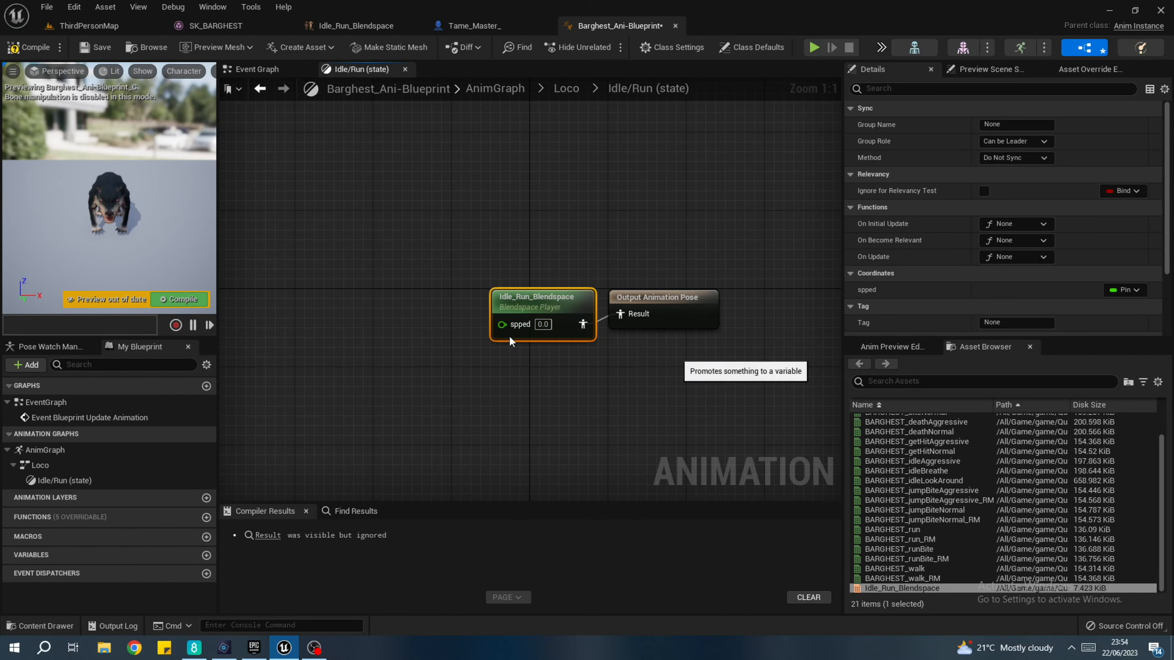
left_click_drag(390, 299, 391, 319)
left_click(986, 124)
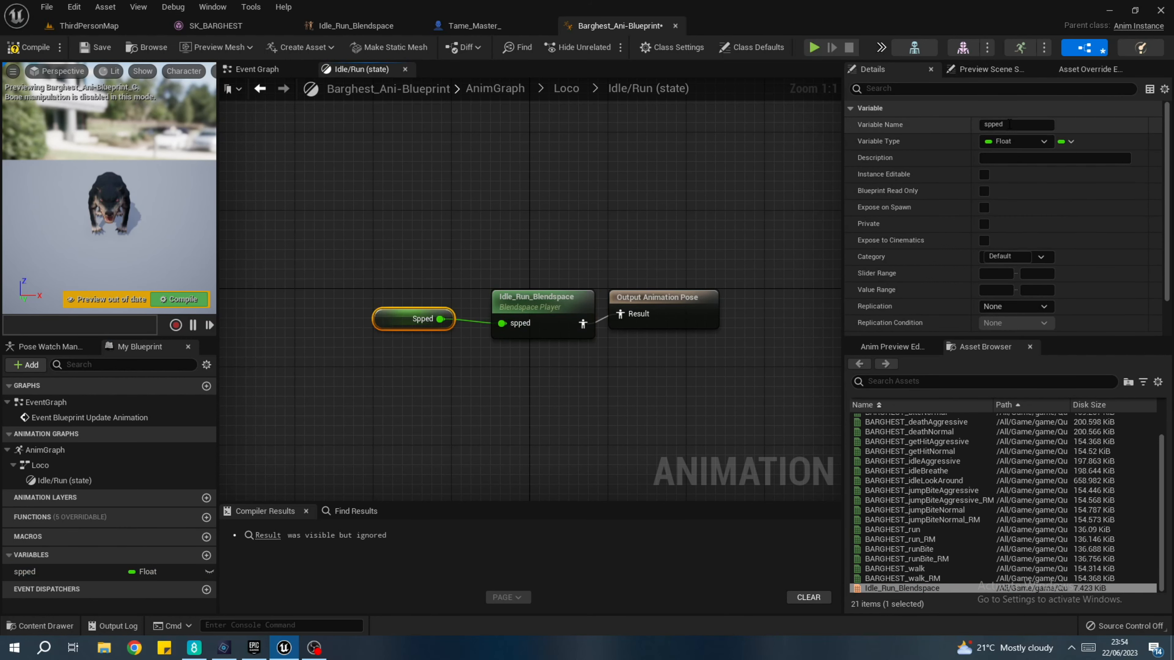
type("speed")
key("Return")
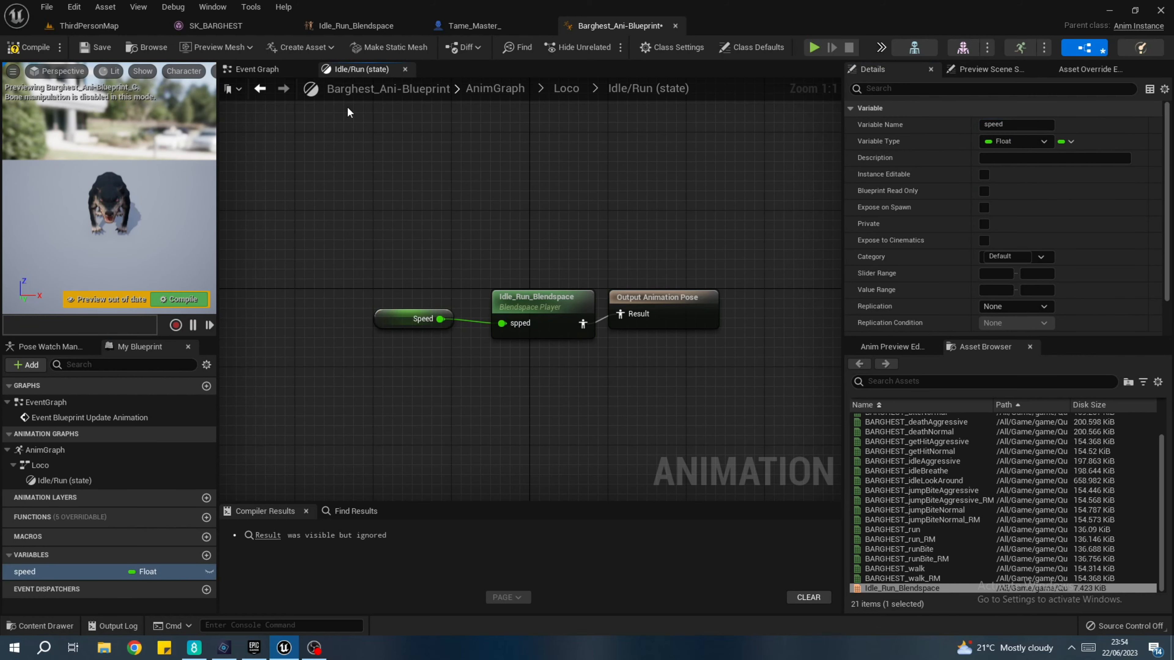
- Compile the Animation Blueprint, nudge the blend space node away from the output pose, and save the blueprint
left_click(36, 48)
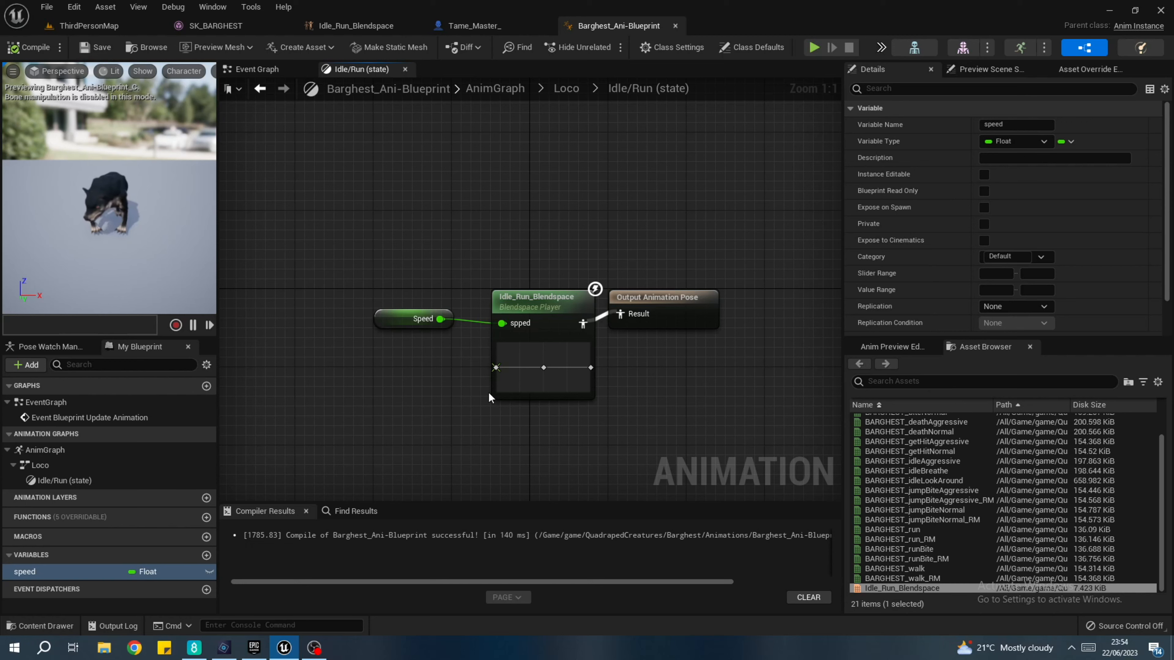
mouse_move(532, 366)
left_mouse_down()
mouse_move(557, 367)
mouse_move(525, 370)
left_mouse_up()
left_click(29, 48)
left_click(96, 47)
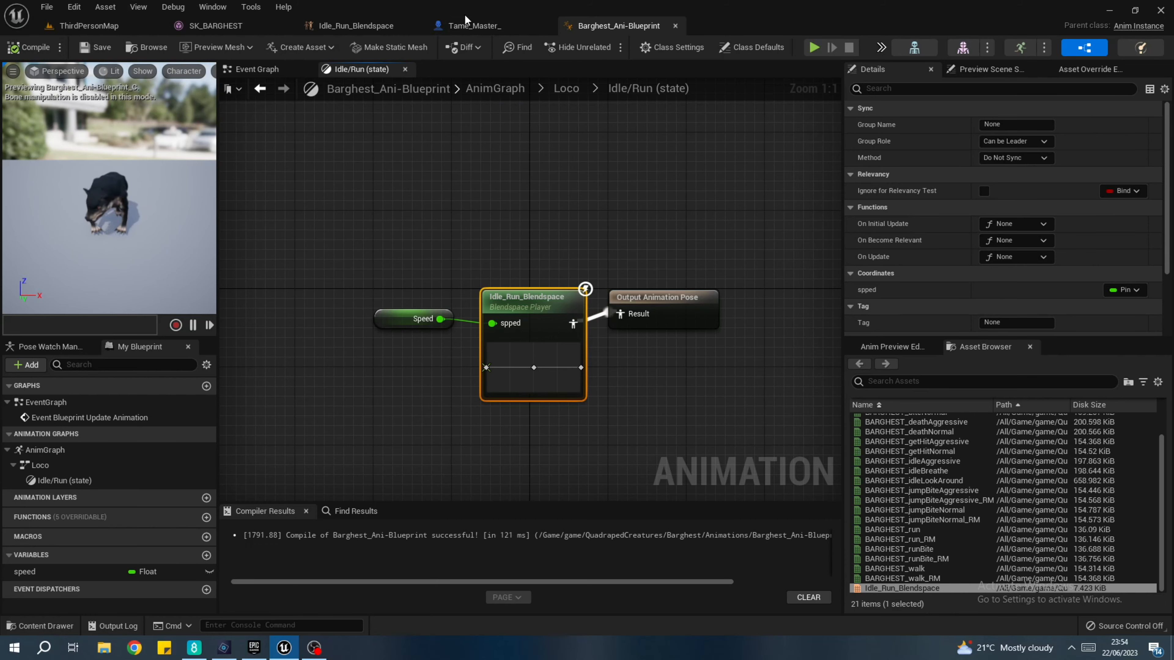
- In the Tame_Master_ blueprint, set the Mesh component's Anim Class to Barghest_Ani-Blueprint
left_click(459, 26)
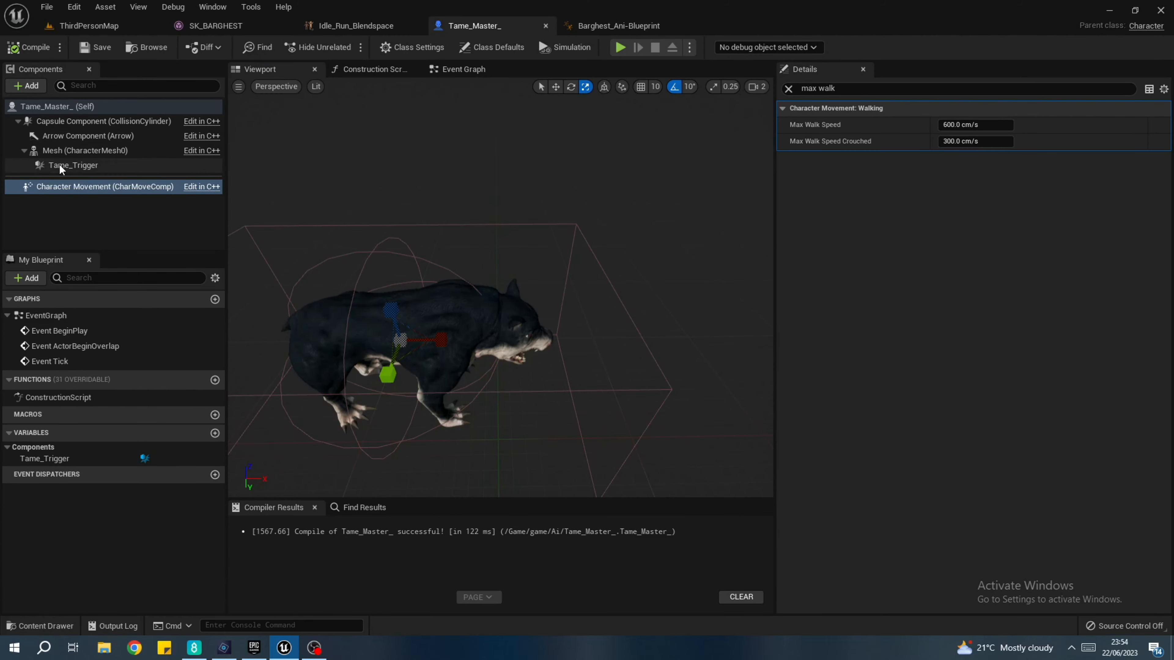
left_click(83, 150)
left_click(788, 88)
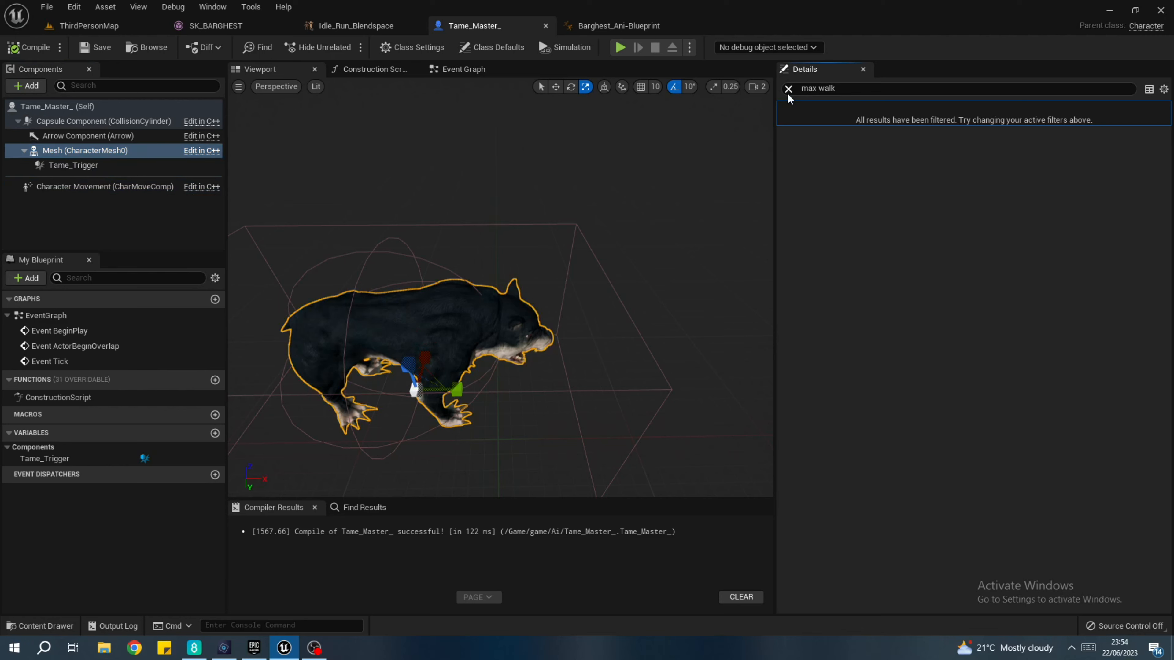
left_click(980, 360)
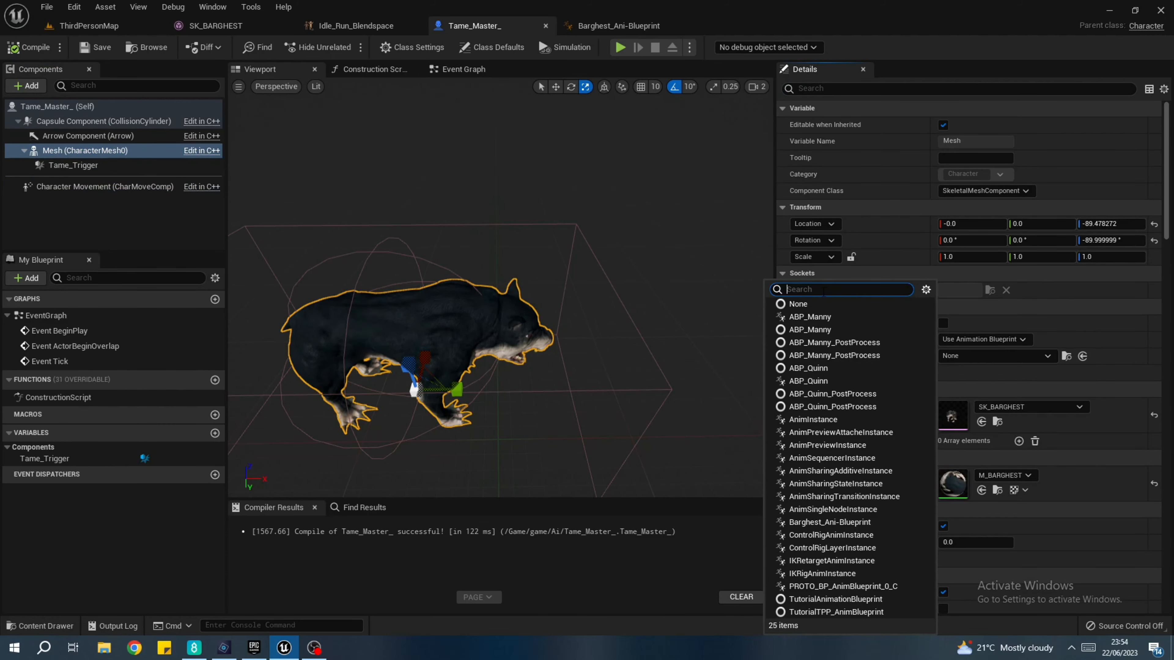
type("blueprint")
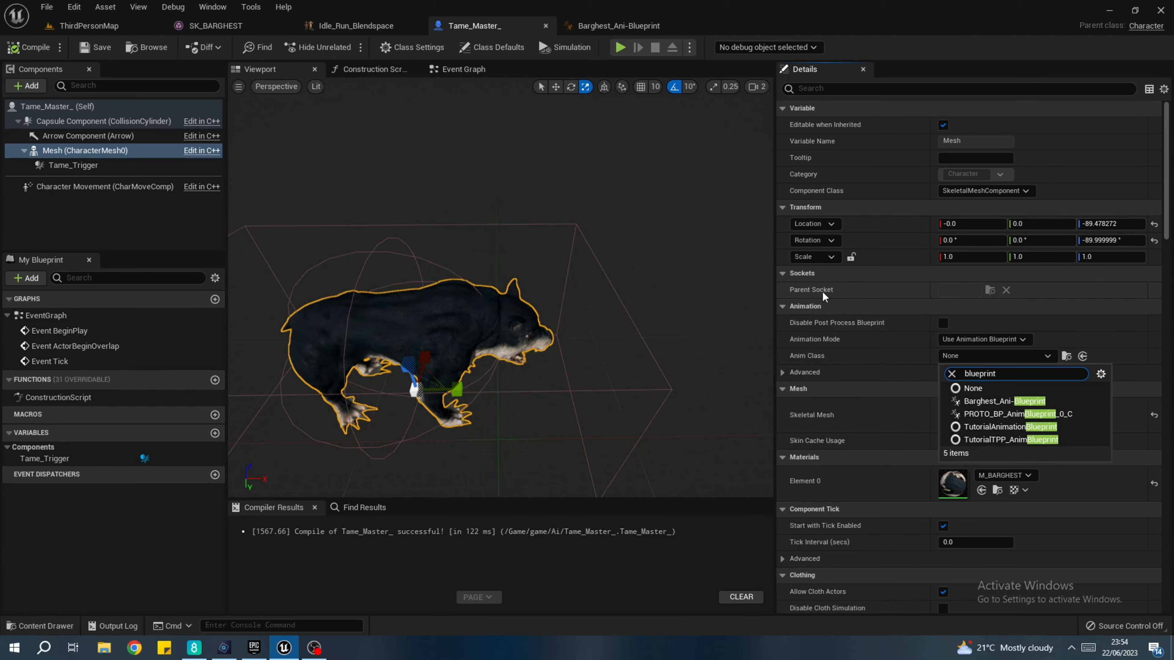
left_click(1003, 401)
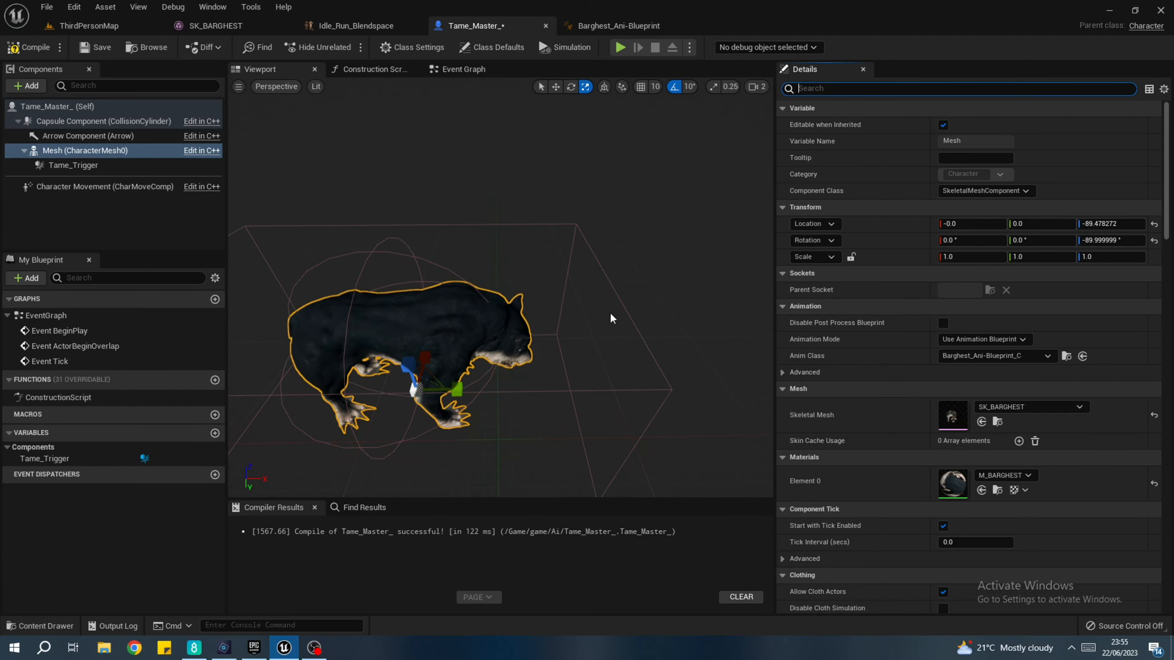
- Compile and save Tame_Master_, and return to the Barghest_Ani-Blueprint editor
left_click(35, 47)
left_click(94, 47)
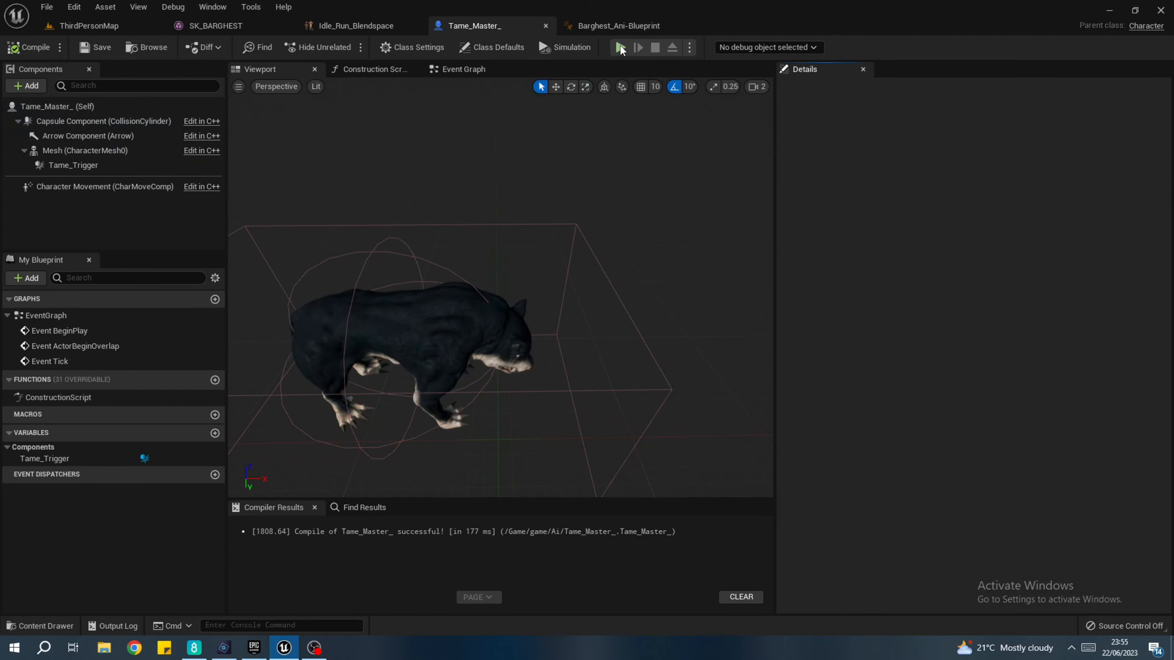
left_click(618, 25)
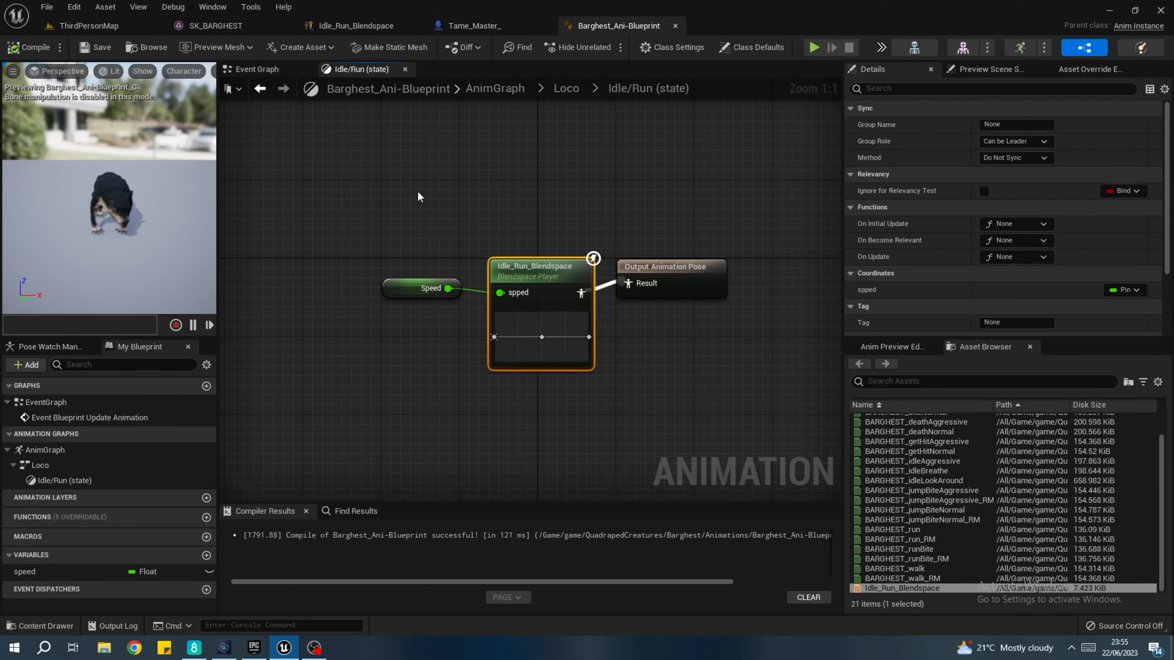
- In the Event Graph, add a Cast To Tame_Master_ executed by Event Blueprint Update Animation, with Try Get Pawn Owner as its object
left_click(257, 69)
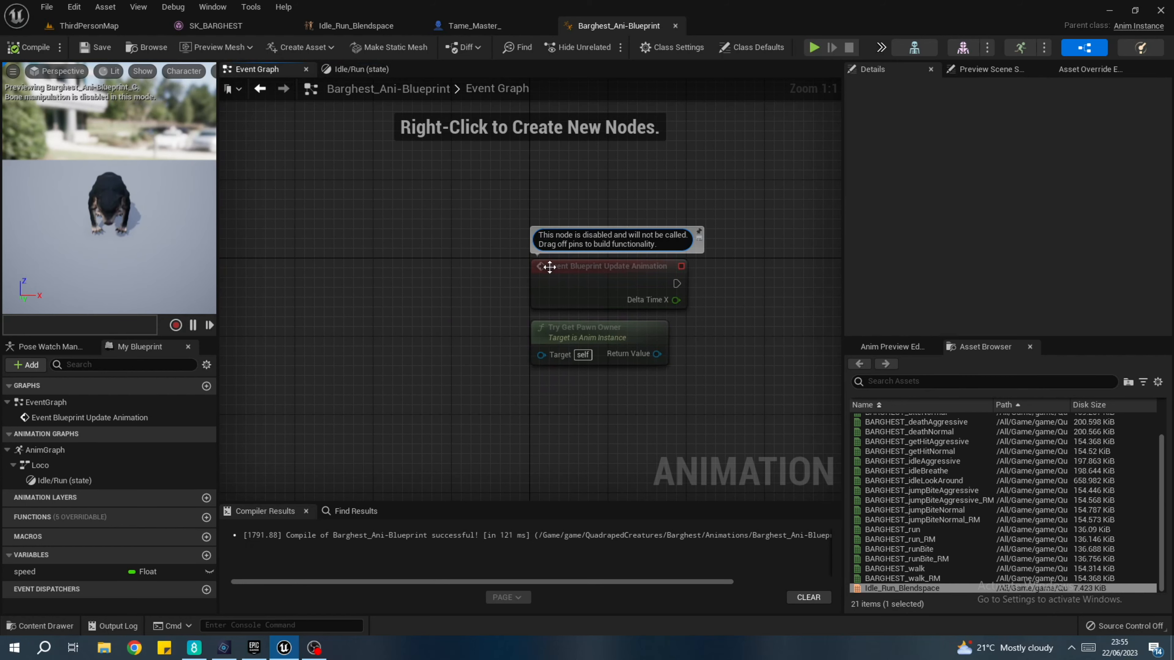
left_click_drag(549, 267, 548, 171)
right_click_drag(676, 175, 522, 230)
left_click_drag(523, 241, 618, 239)
type("cast to tame master")
left_click(706, 307)
left_click_drag(661, 266, 475, 305)
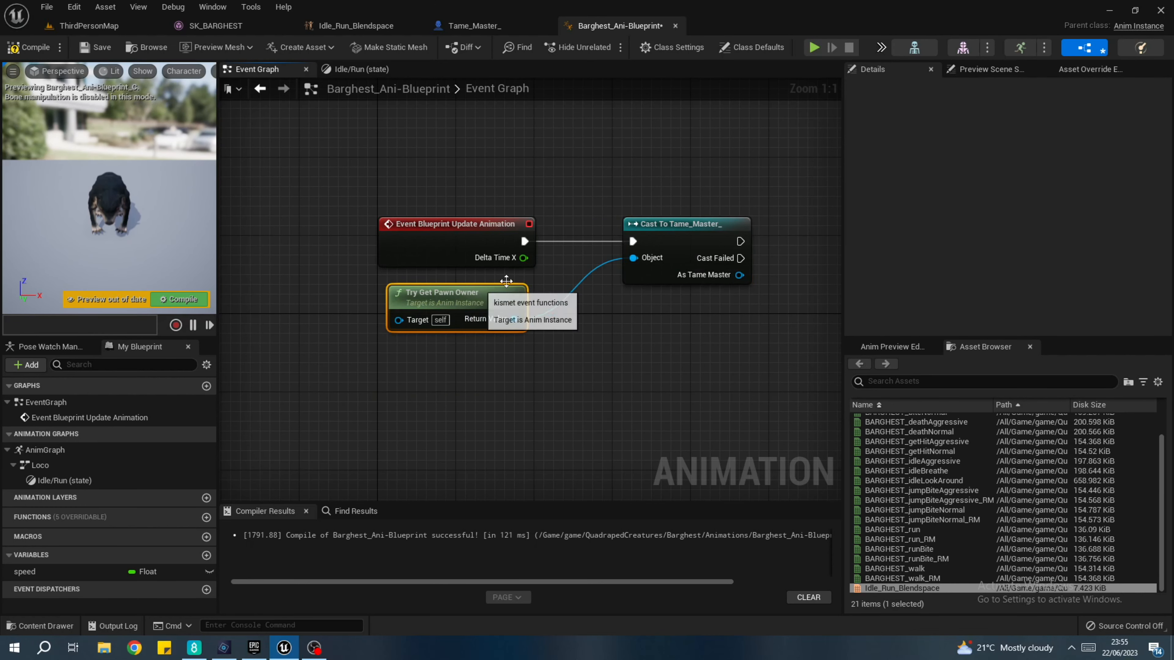
- Promote the cast's As Tame Master output to a variable and place its SET node close beside the cast
right_click_drag(473, 296, 302, 321)
right_click(568, 300)
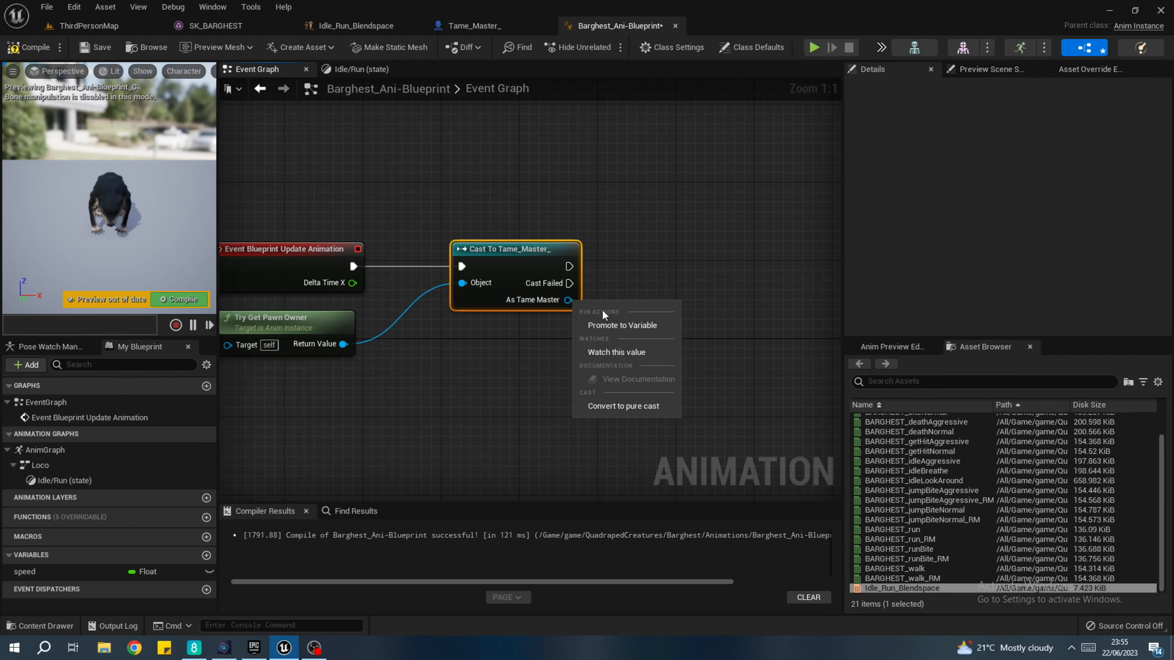
left_click(613, 324)
left_click_drag(706, 253, 635, 261)
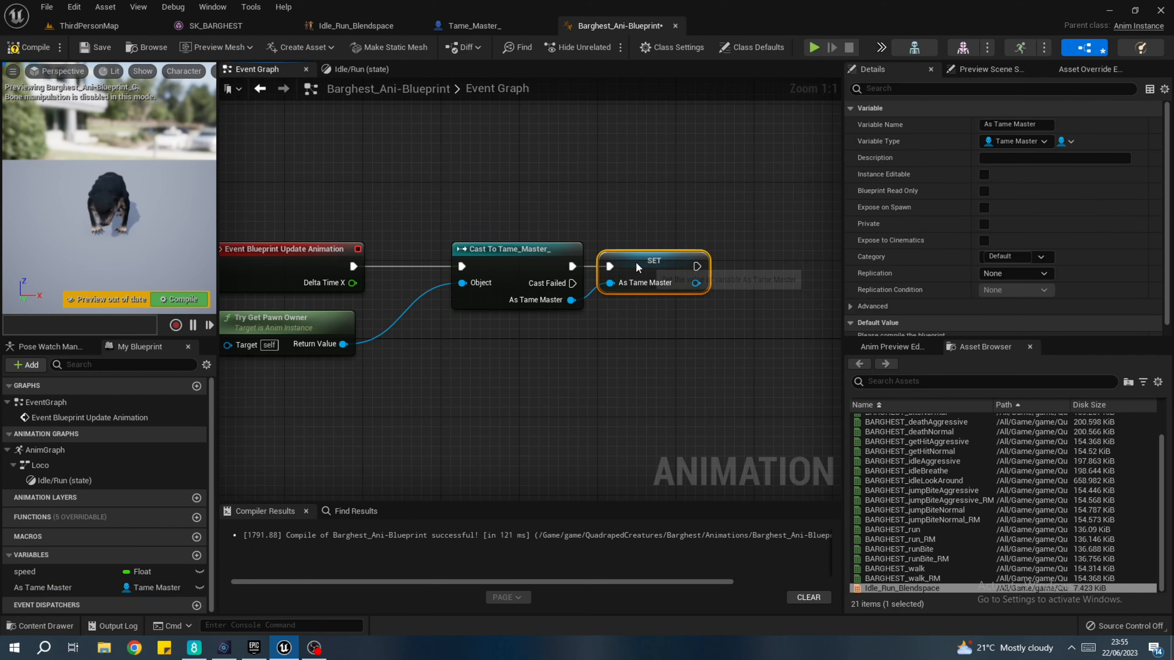
right_click_drag(683, 215, 603, 200)
left_click_drag(616, 268, 691, 286)
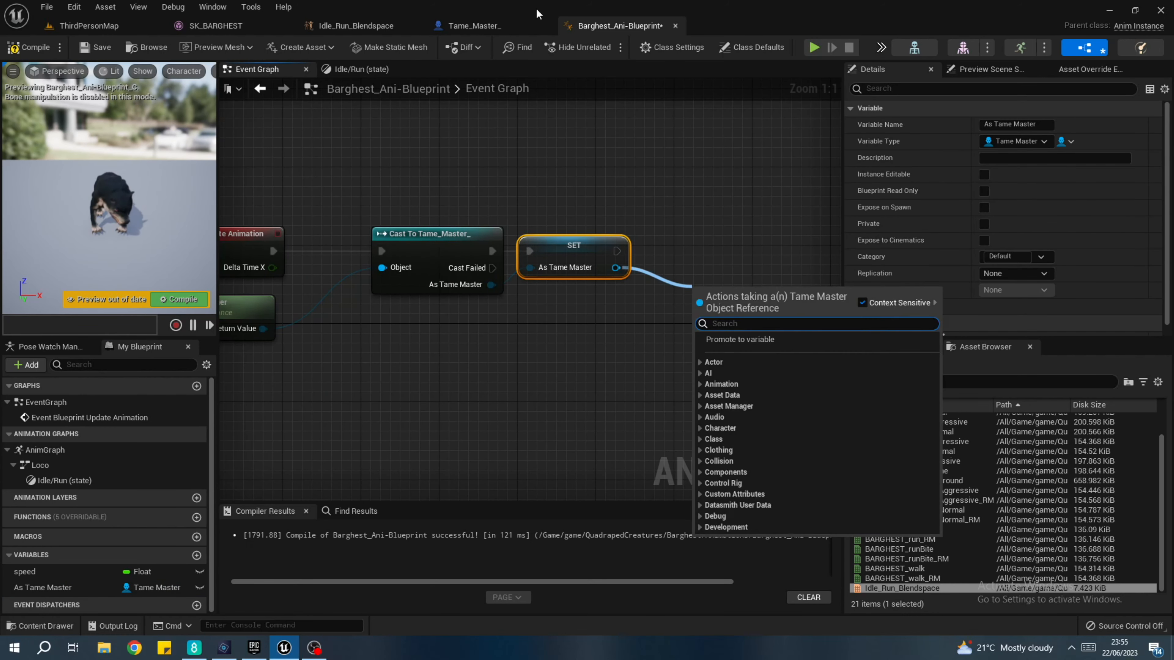
left_click(514, 24)
left_click(571, 24)
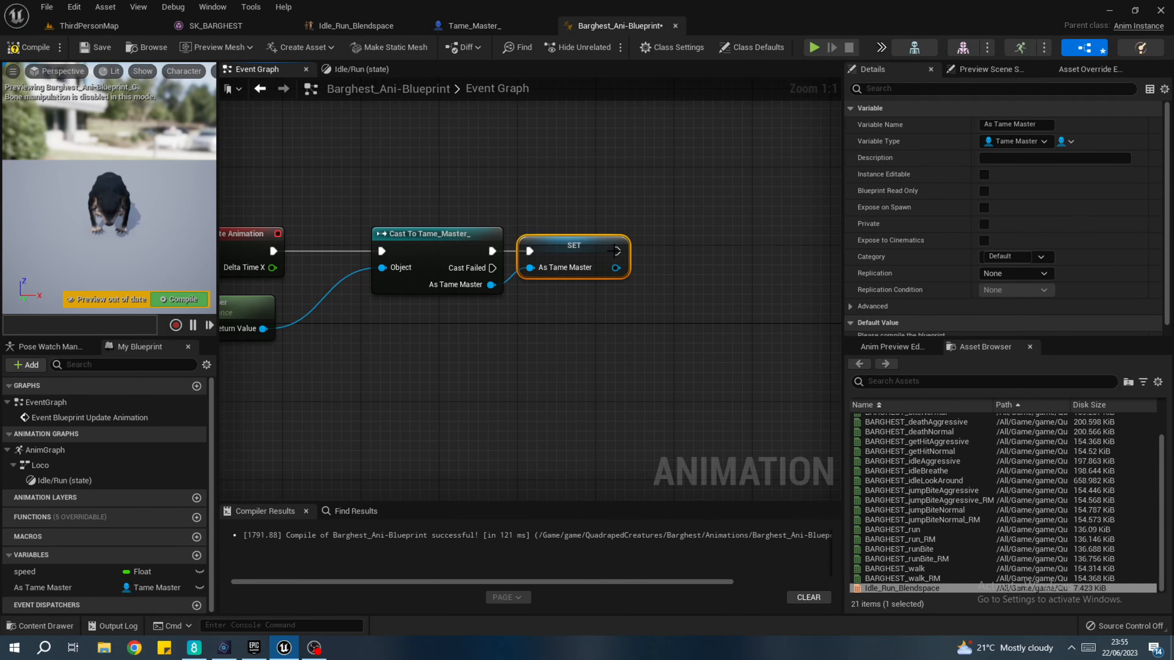
- Get the Character Movement component from the As Tame Master SET node's output
left_click_drag(616, 267, 681, 279)
type("mov")
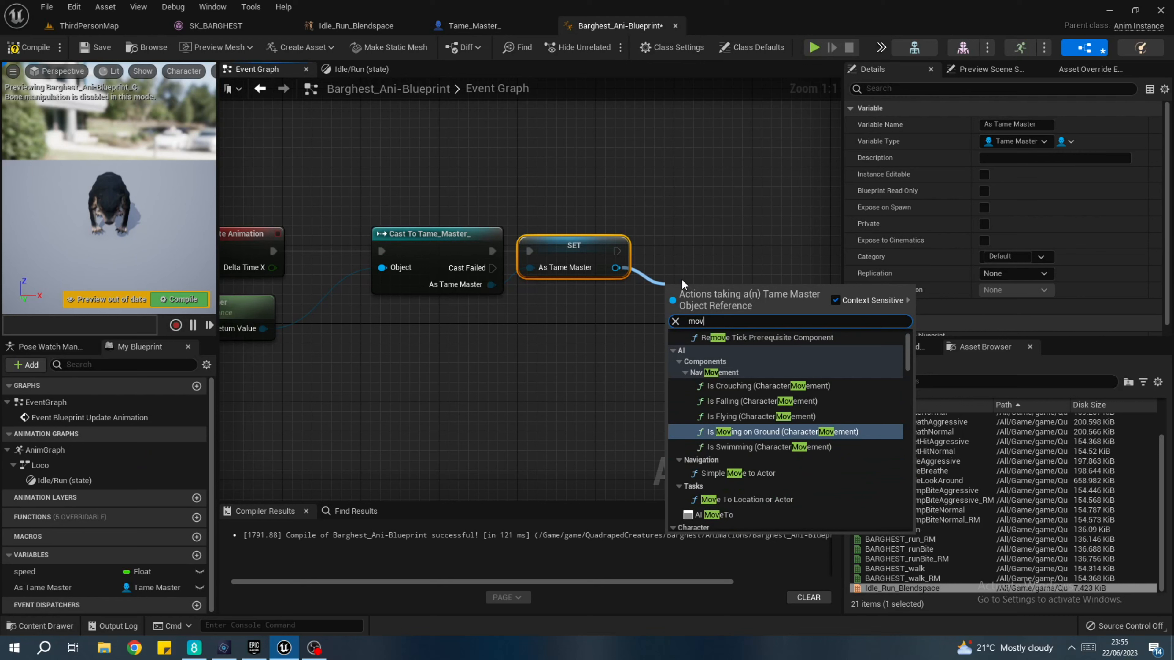
type("ement")
scroll(726, 389, "down", 10)
scroll(739, 467, "down", 8)
left_click(737, 520)
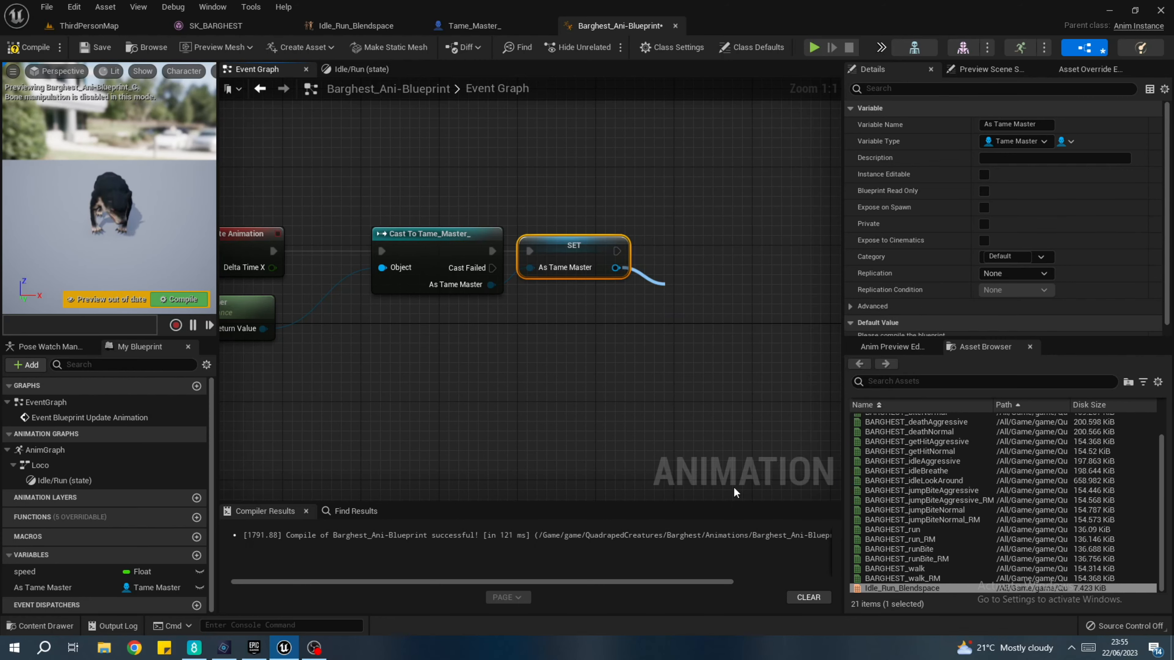
- Promote Character Movement to a variable and connect its SET node's execution to the As Tame Master SET node
right_click(712, 284)
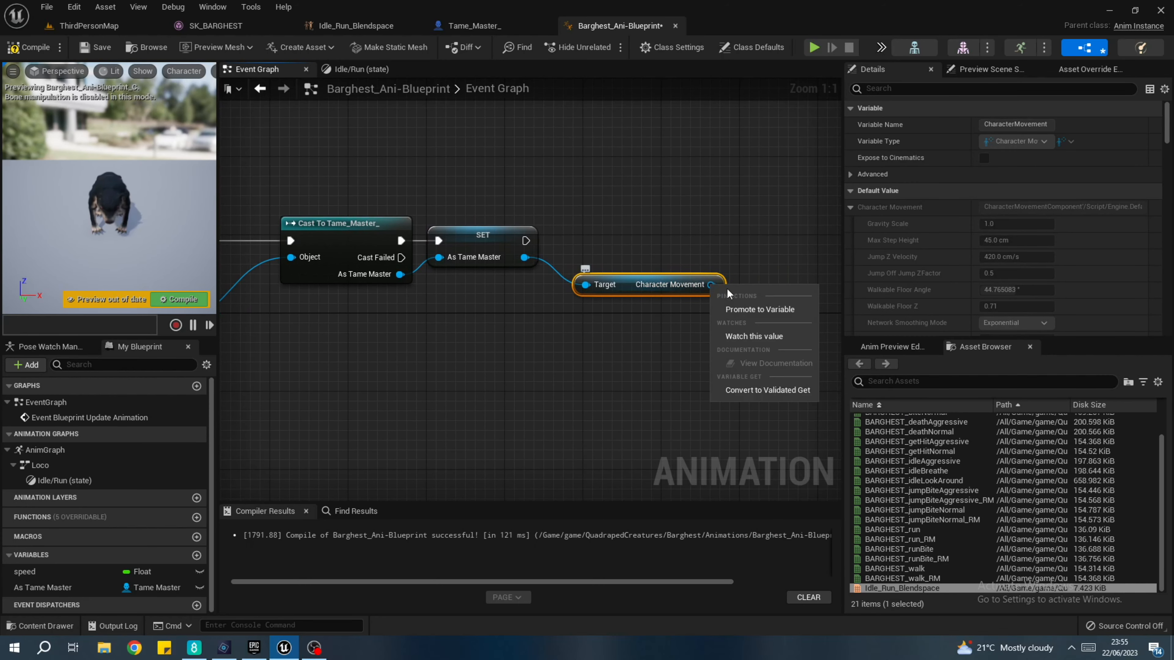
left_click(743, 309)
left_click_drag(824, 250, 521, 241)
left_click_drag(829, 245, 752, 234)
scroll(670, 162, "down", 9)
right_click_drag(594, 347, 590, 336)
scroll(591, 292, "up", 8)
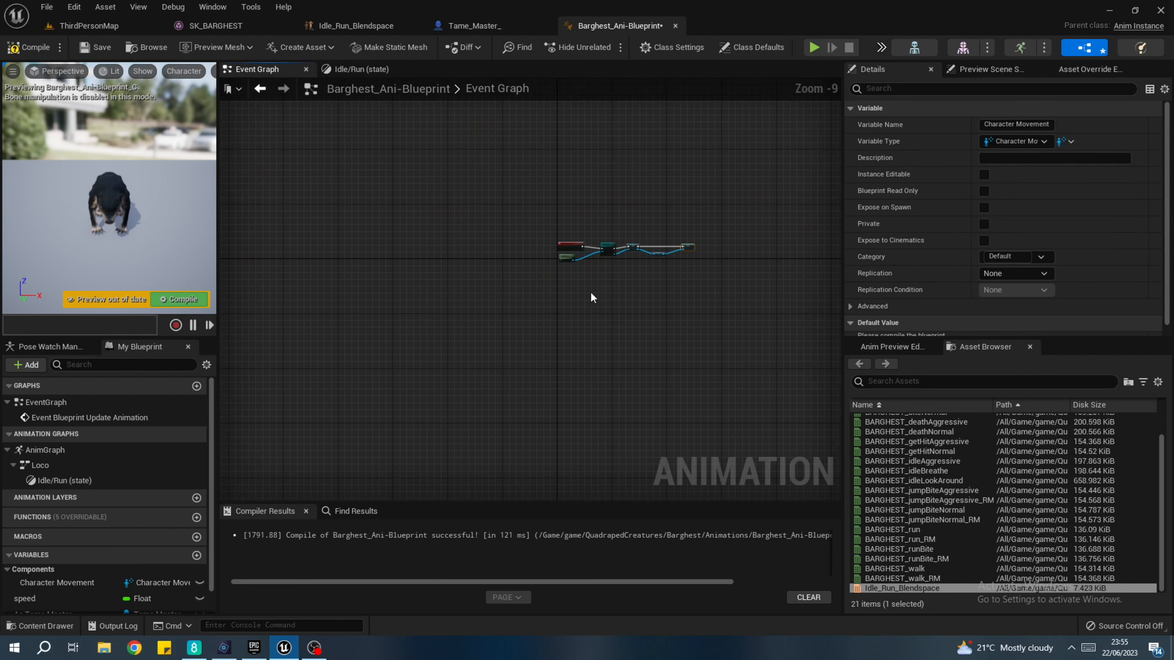
right_click(491, 309)
type("event")
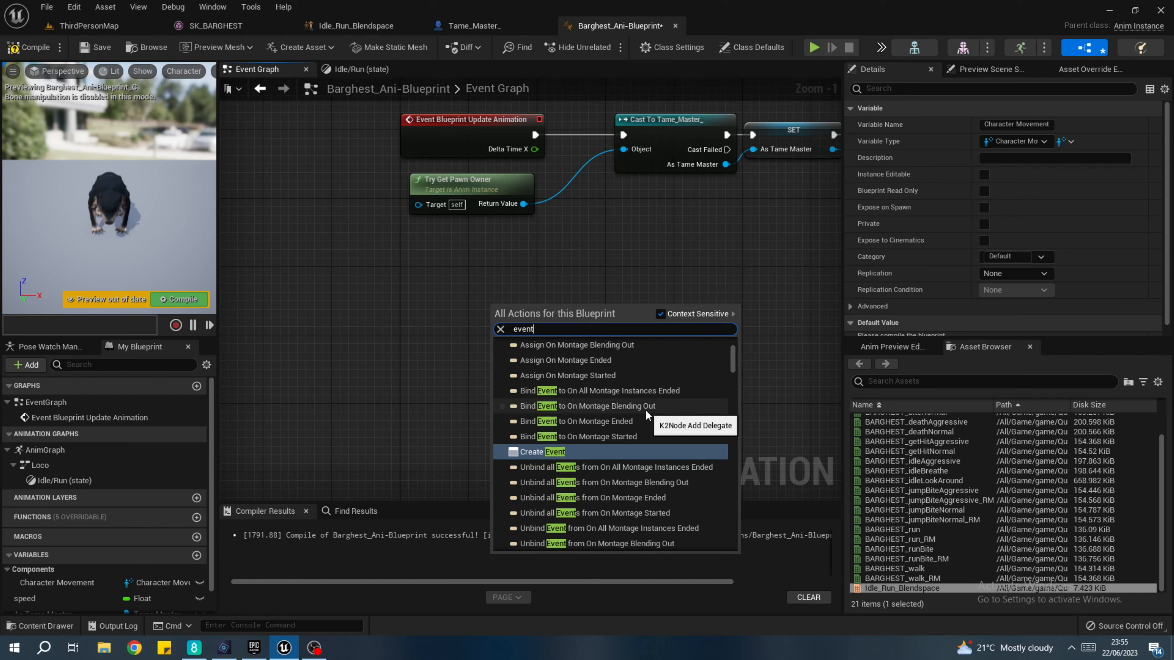
- Open ABP_Manny from Characters/Mannequins/Animations without regenerating the skeleton, examine which events its Event Graph uses, and close it
left_click(86, 25)
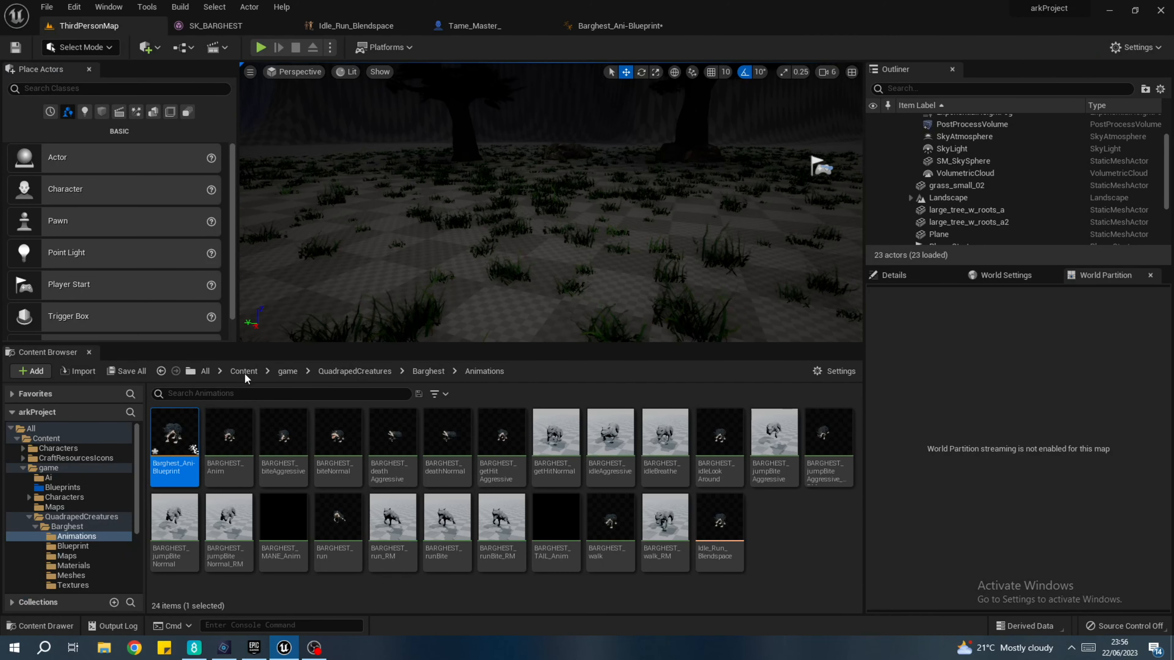
left_click(243, 371)
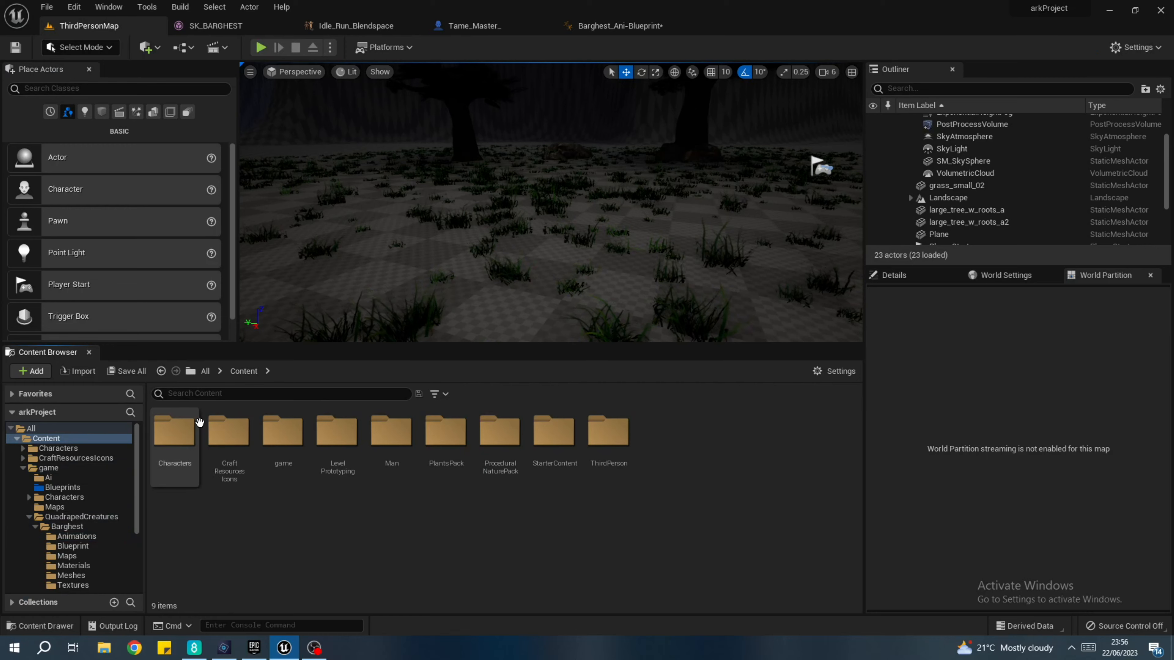
double_click(194, 428)
double_click(212, 477)
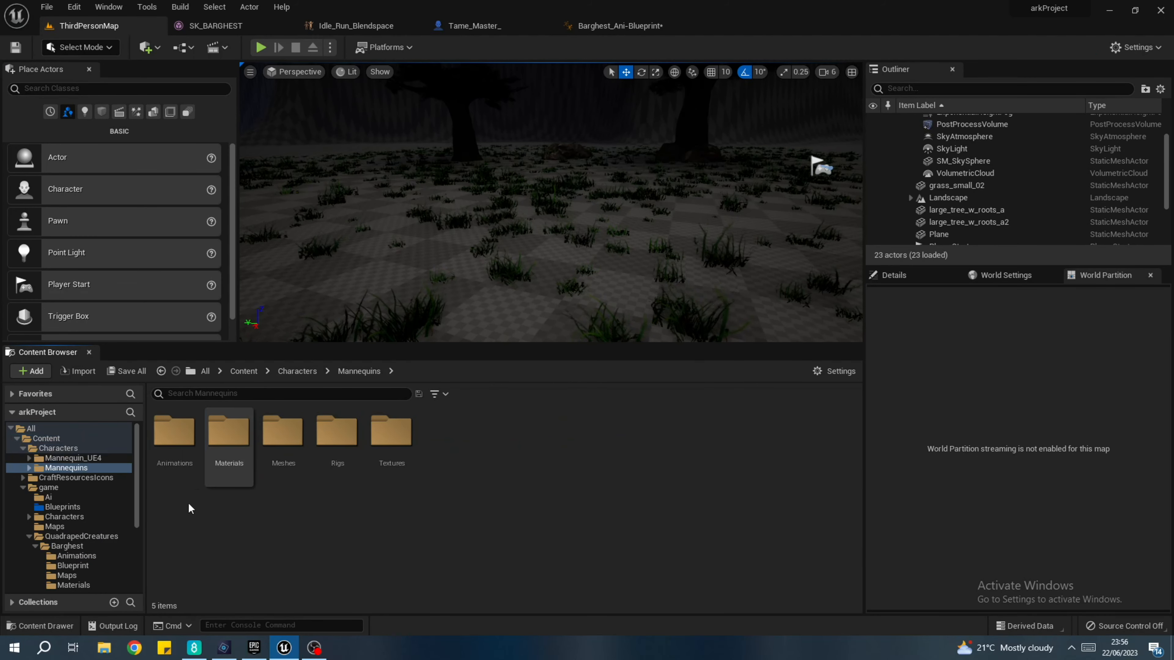
double_click(174, 431)
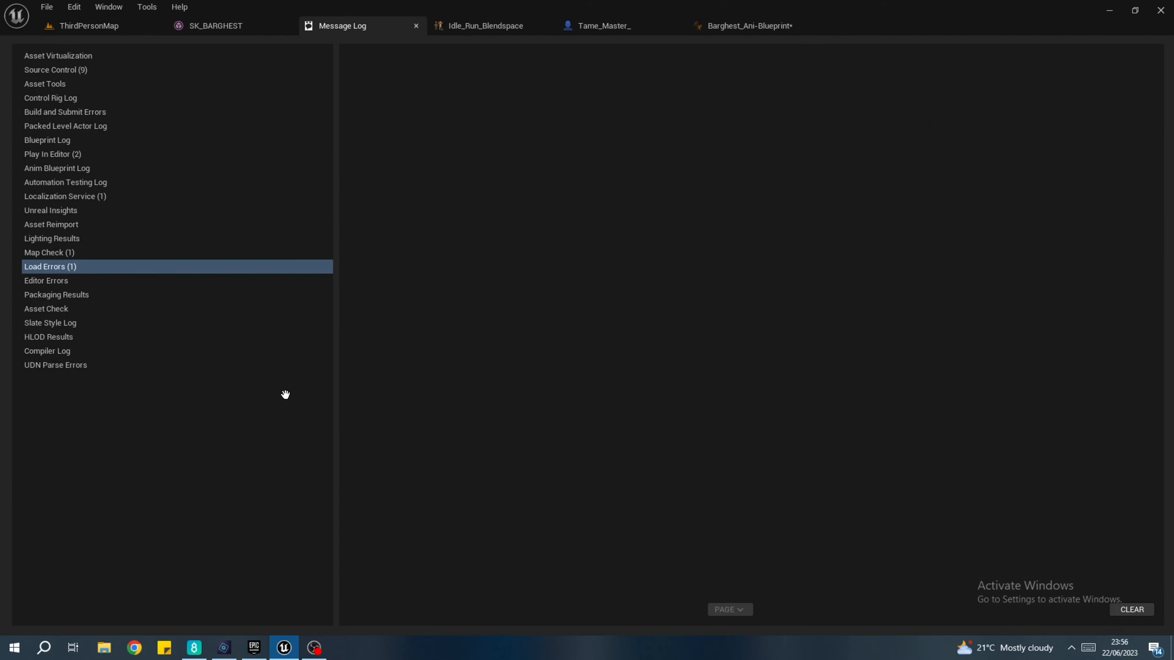
left_click(416, 26)
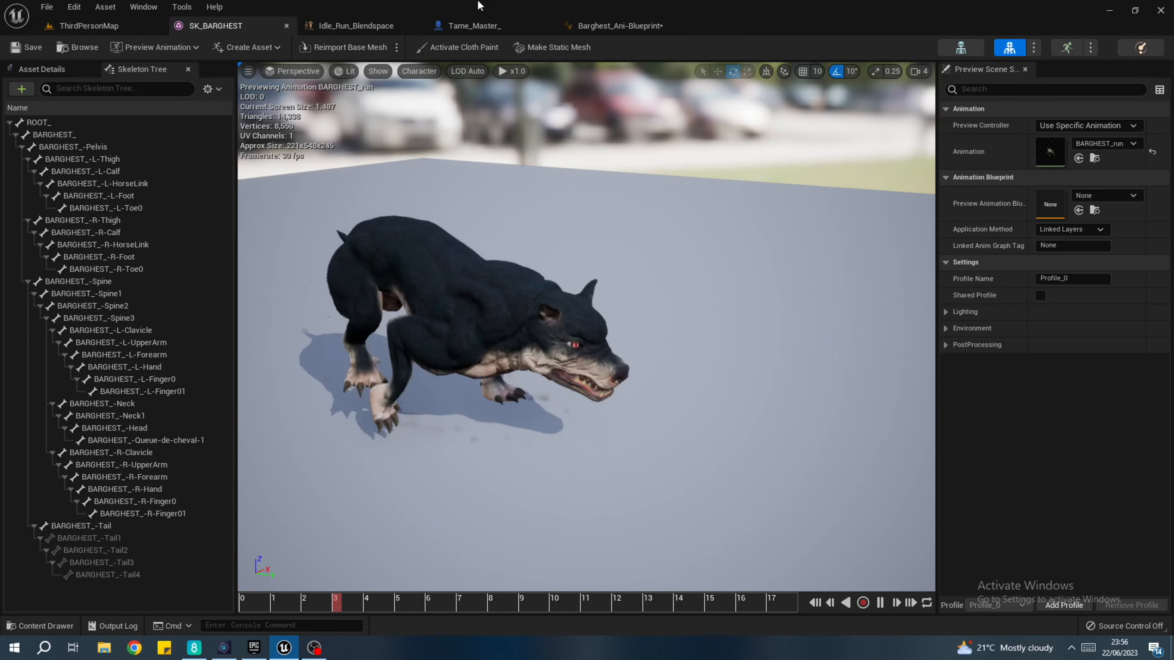
left_click(92, 26)
left_click(289, 438)
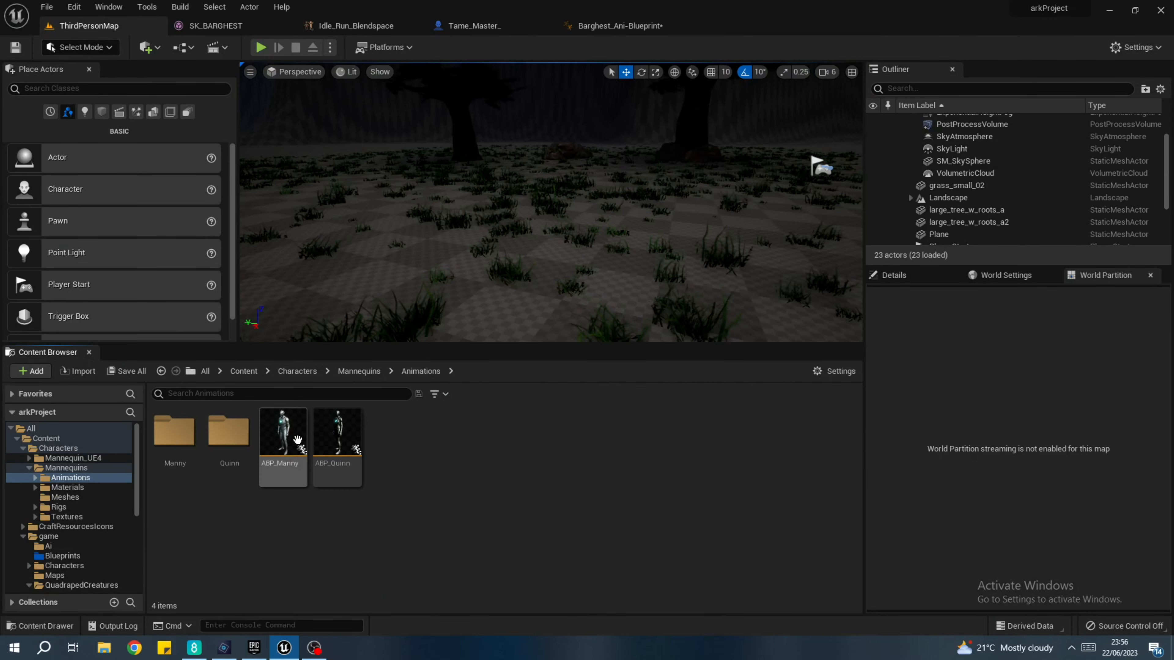
double_click(290, 440)
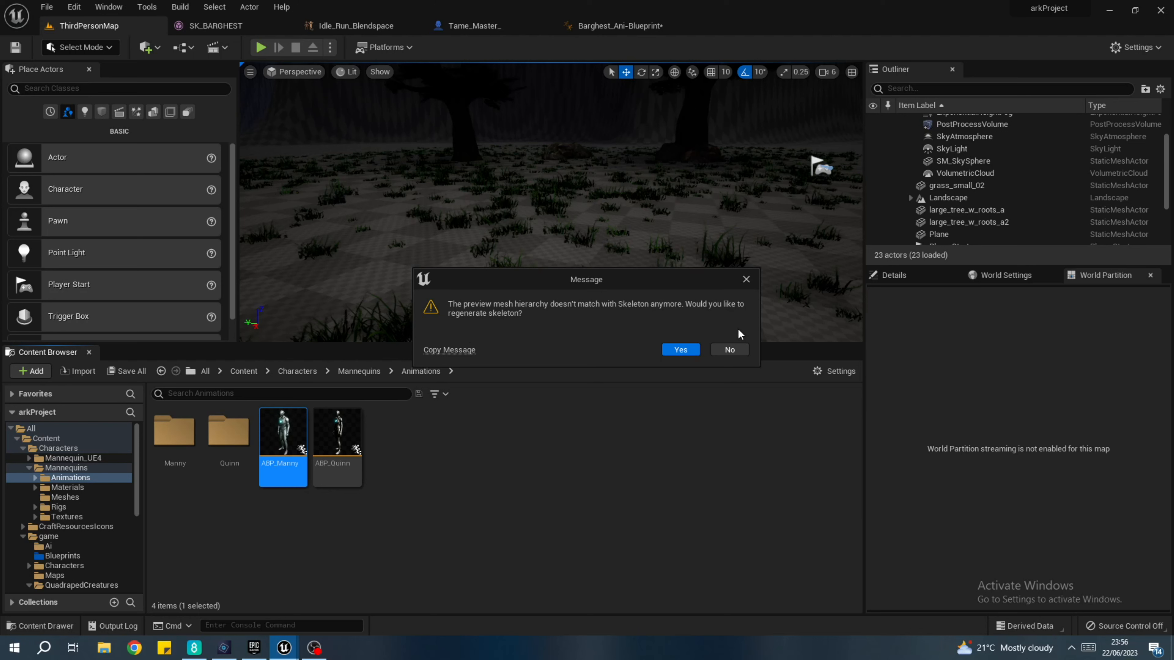
left_click(729, 350)
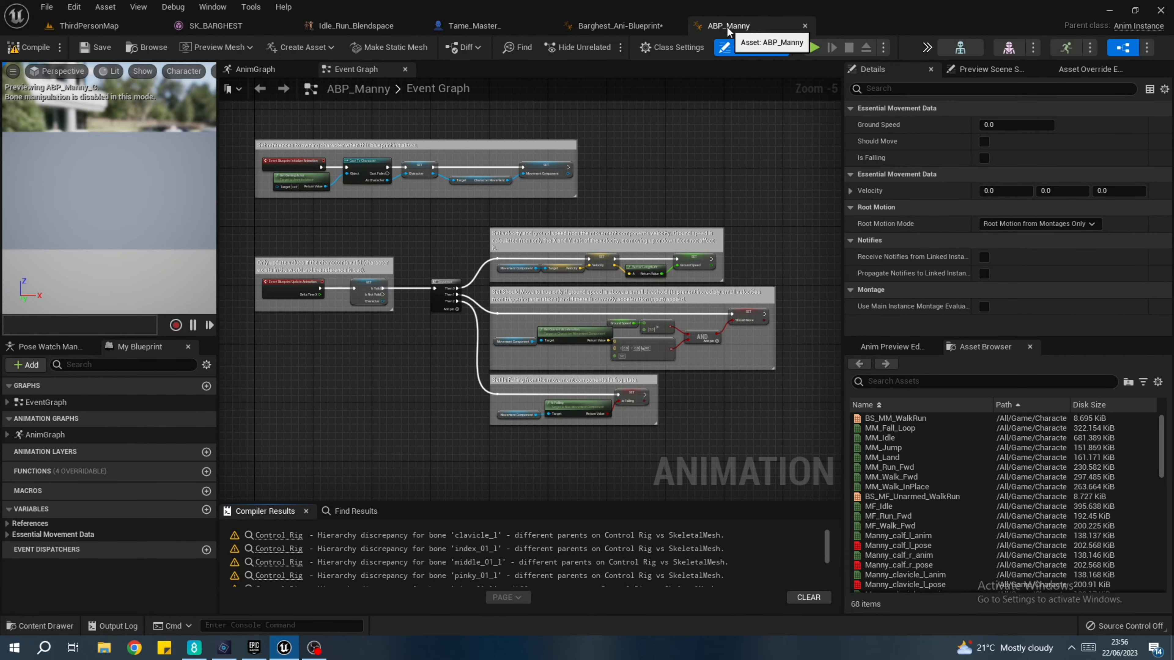
left_click(804, 26)
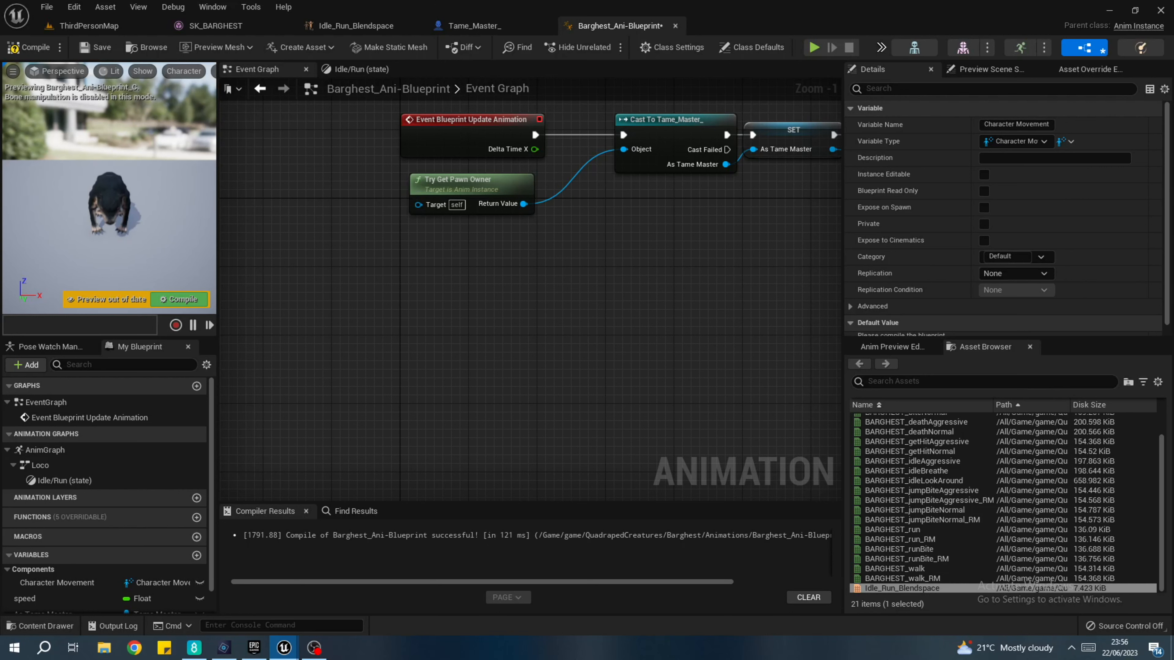
right_click(426, 378)
type("event b")
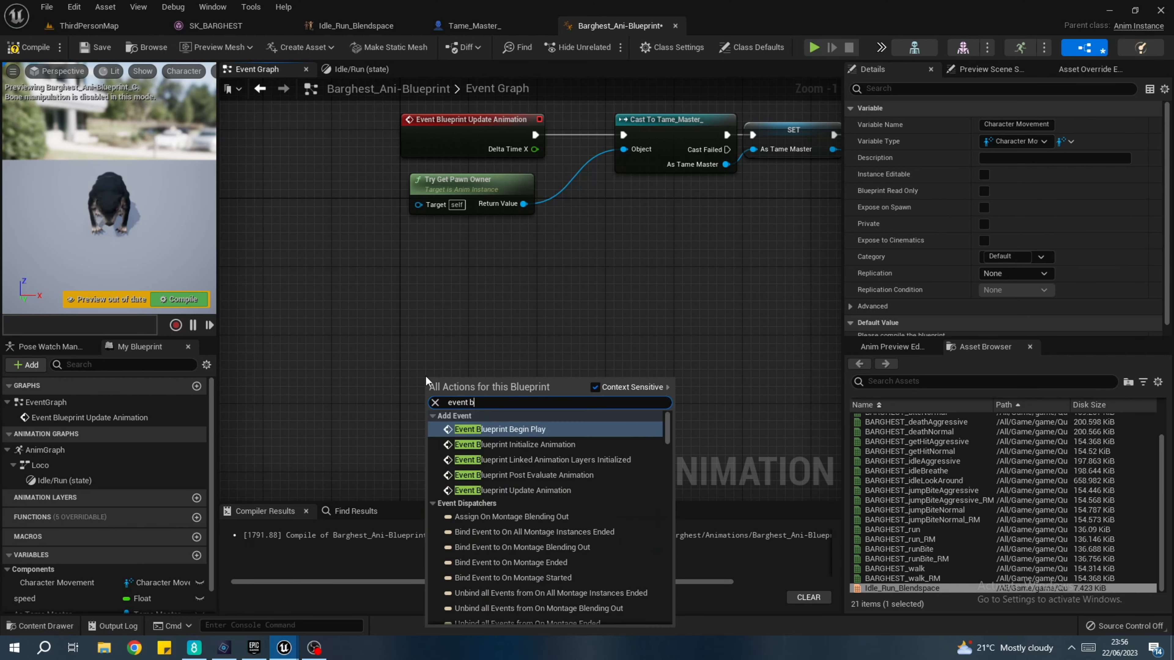
type("lue")
key("Down")
key("Down")
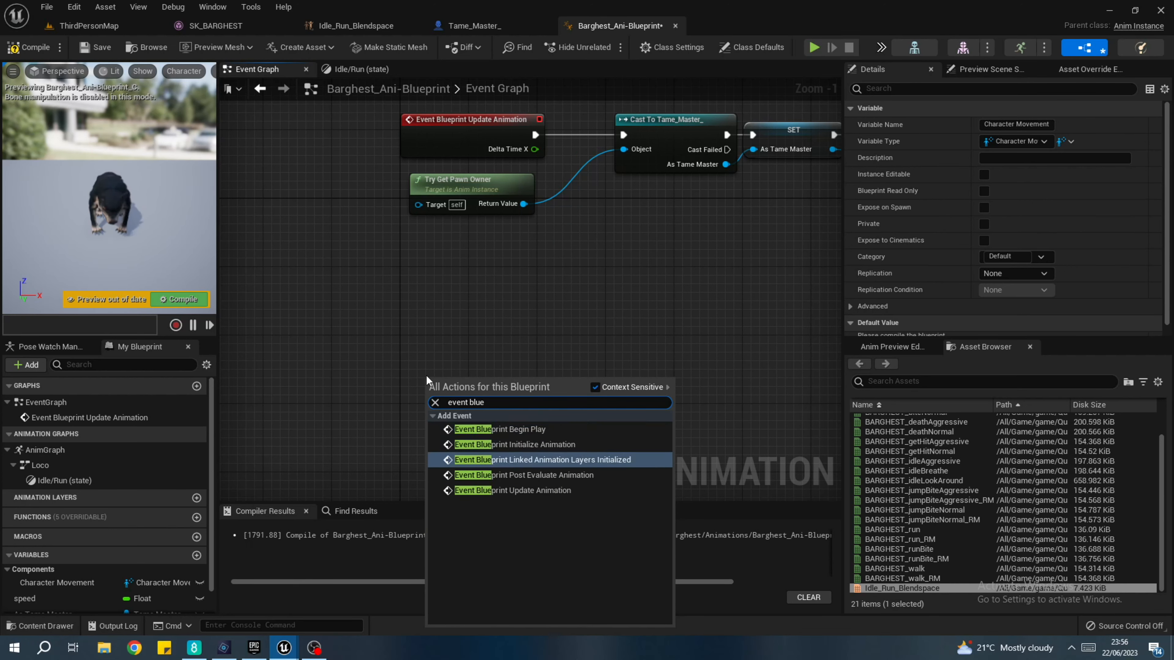
key("Down")
key("Down")
key("Return")
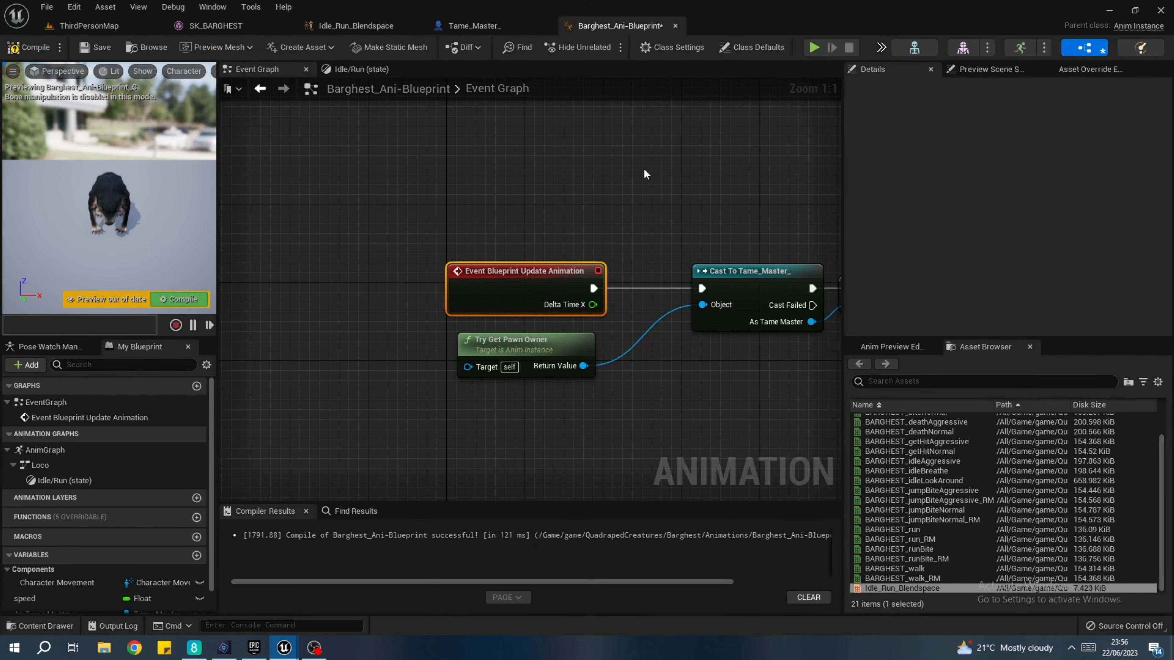
- Add an Event Blueprint Initialize Animation node and connect its execution to Cast To Tame_Master_
right_click_drag(646, 174, 625, 207)
right_click(604, 199)
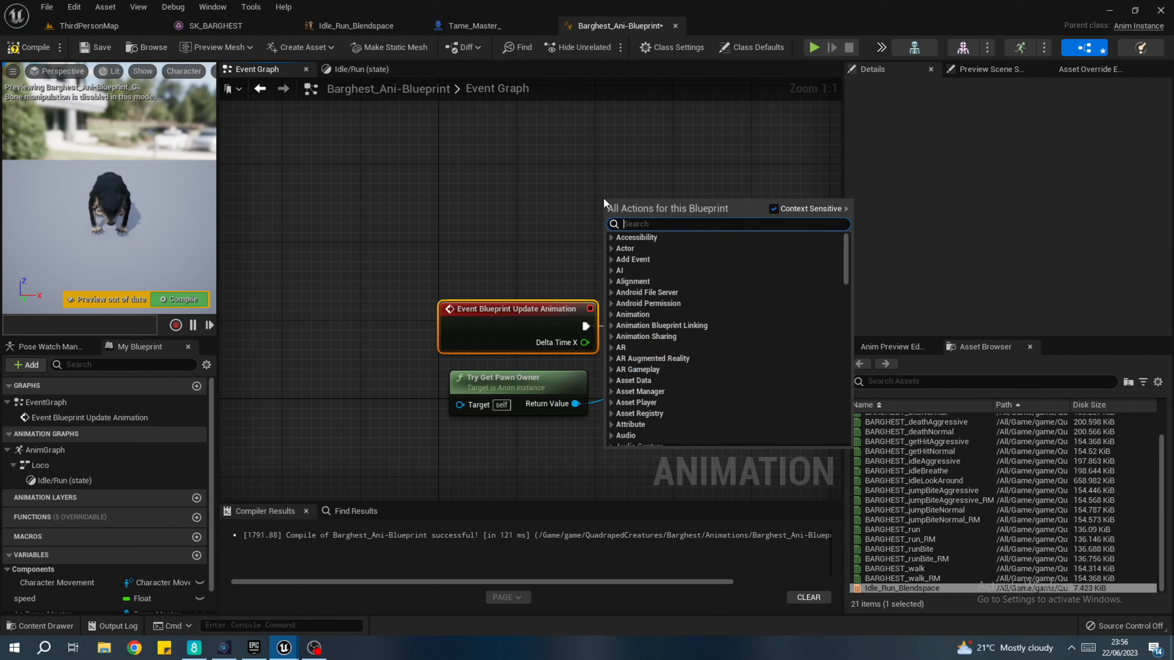
type("event")
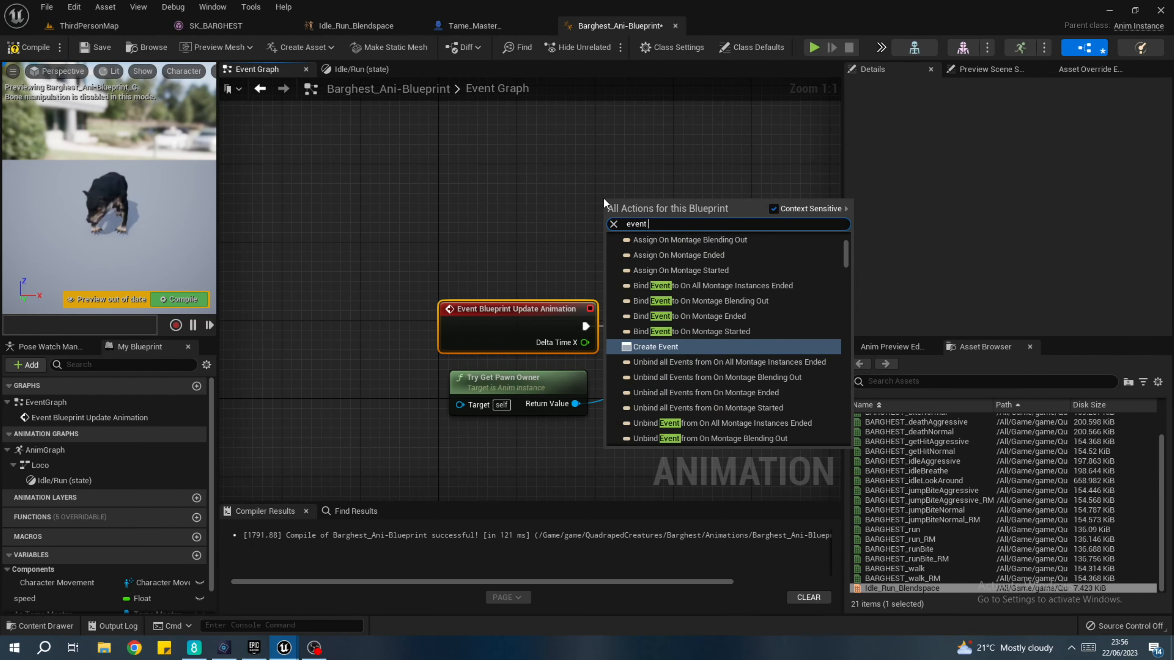
type(" blue")
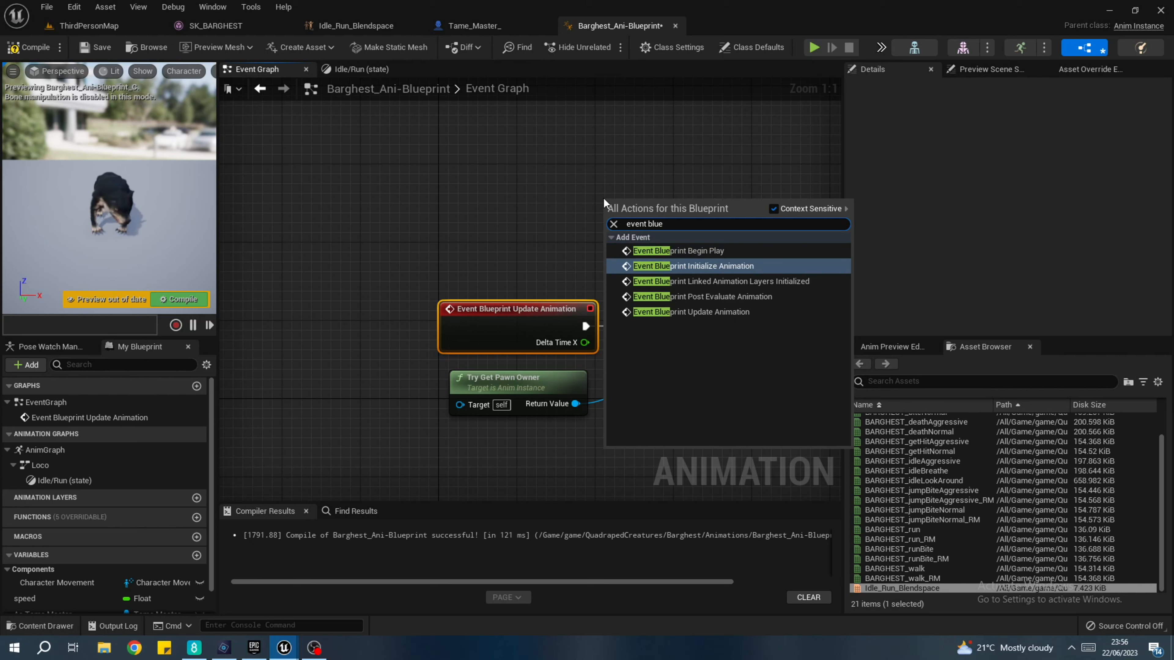
key("Return")
left_click_drag(756, 229, 694, 326)
- Disconnect Event Blueprint Update Animation from the cast, move it below the chain, and put Event Blueprint Initialize Animation in its place
left_click(633, 334)
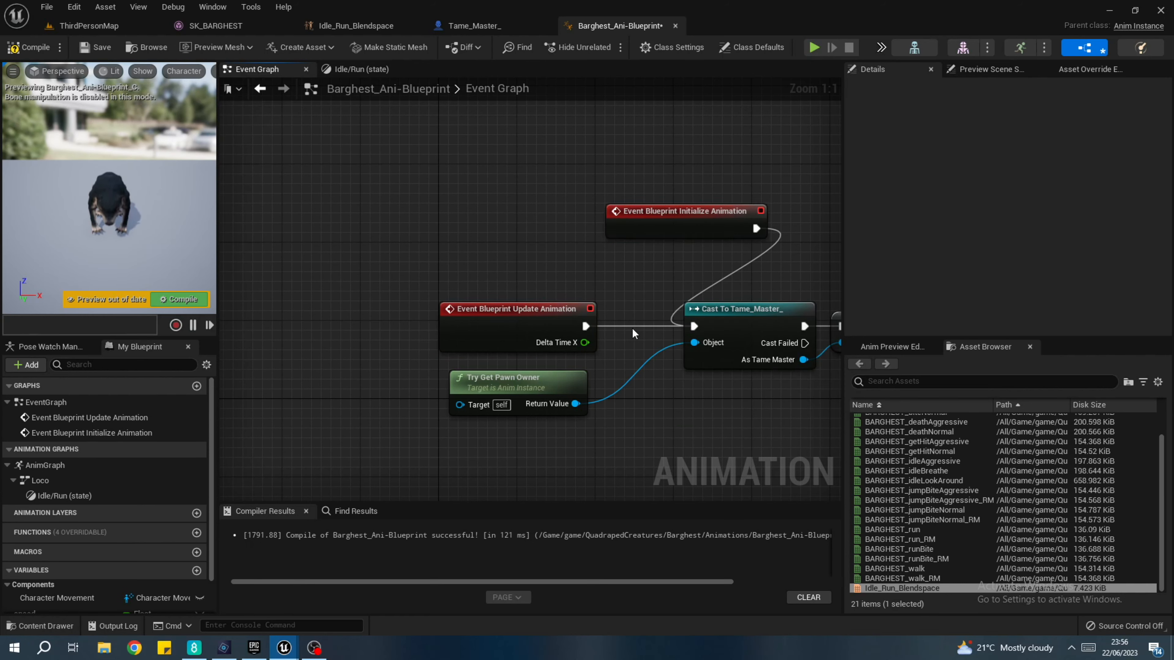
left_click_drag(586, 319, 586, 485)
left_click_drag(695, 219, 516, 309)
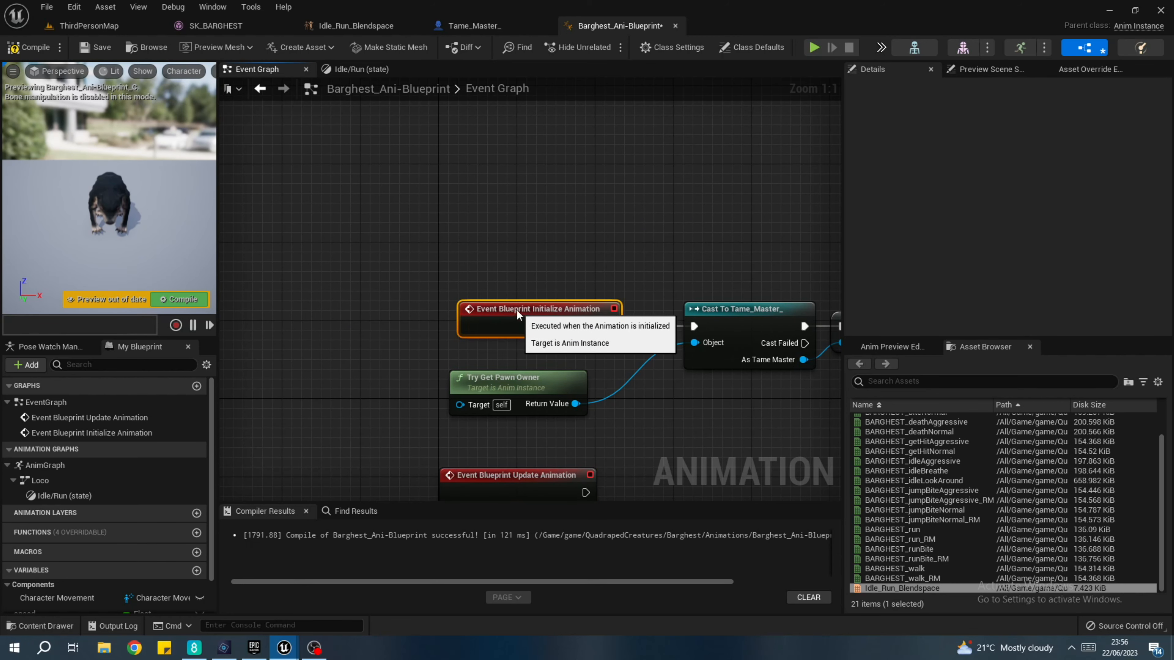
right_click_drag(632, 450, 594, 323)
left_click_drag(532, 352, 531, 406)
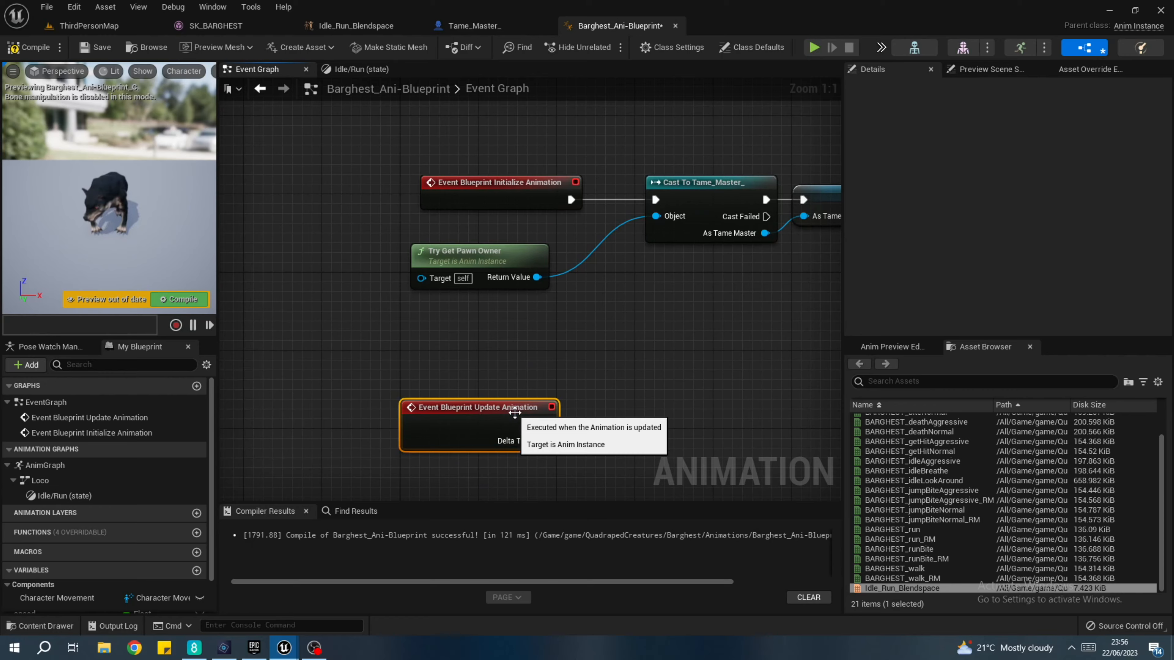
right_click_drag(588, 367, 454, 303)
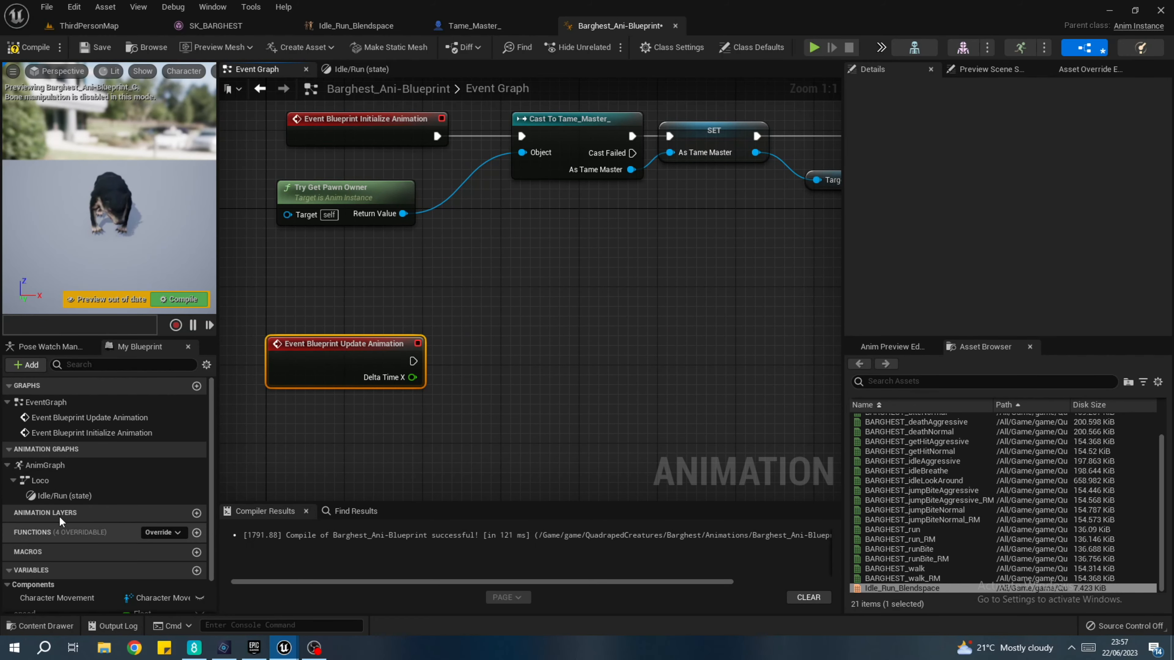
scroll(59, 515, "down", 2)
left_click_drag(46, 588, 462, 342)
left_click(484, 376)
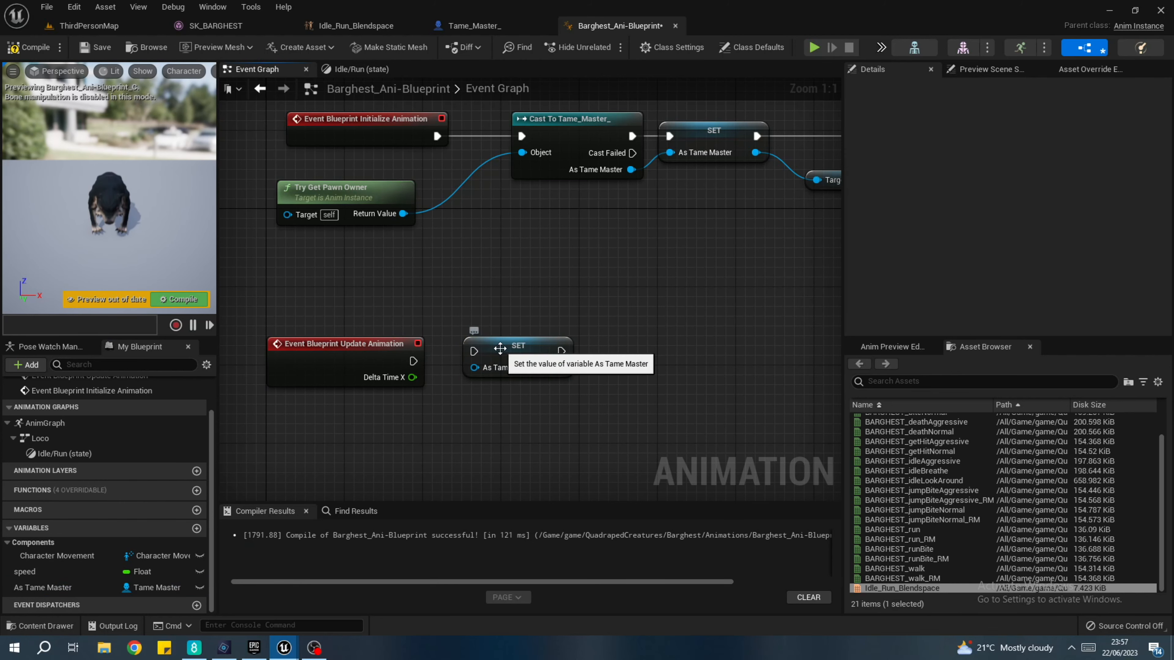
right_click(500, 352)
left_click(505, 308)
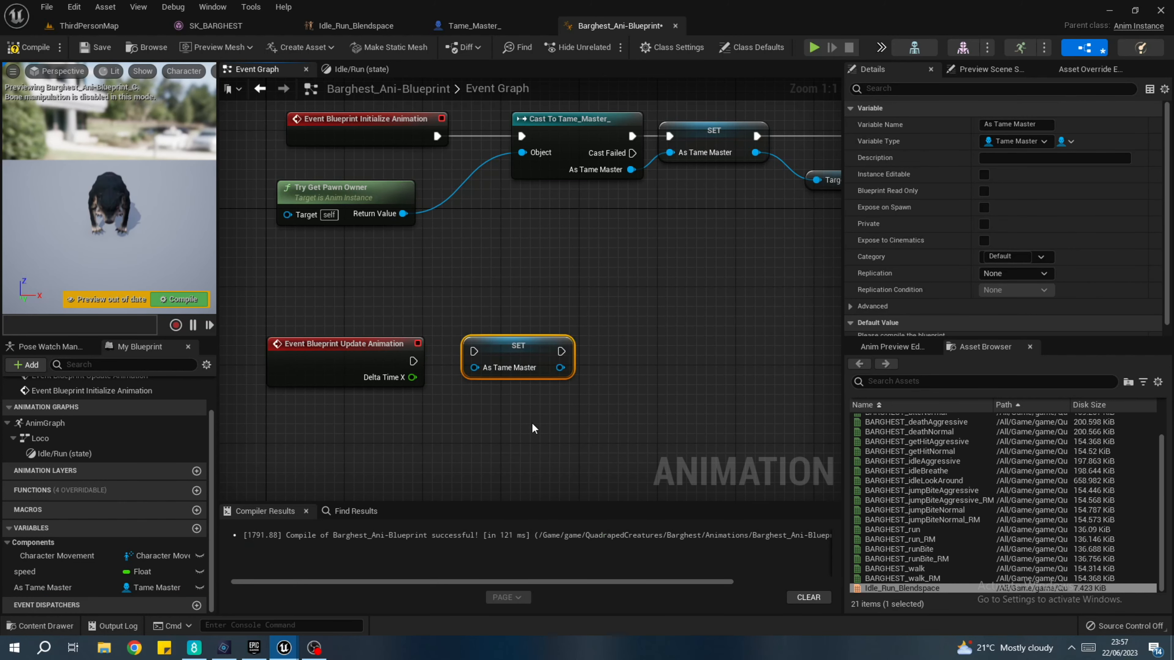
key("Delete")
- Add an As Tame Master getter, convert it to a validated get, and connect Event Blueprint Update Animation to its execution input
left_click_drag(40, 588, 483, 337)
left_click(531, 357)
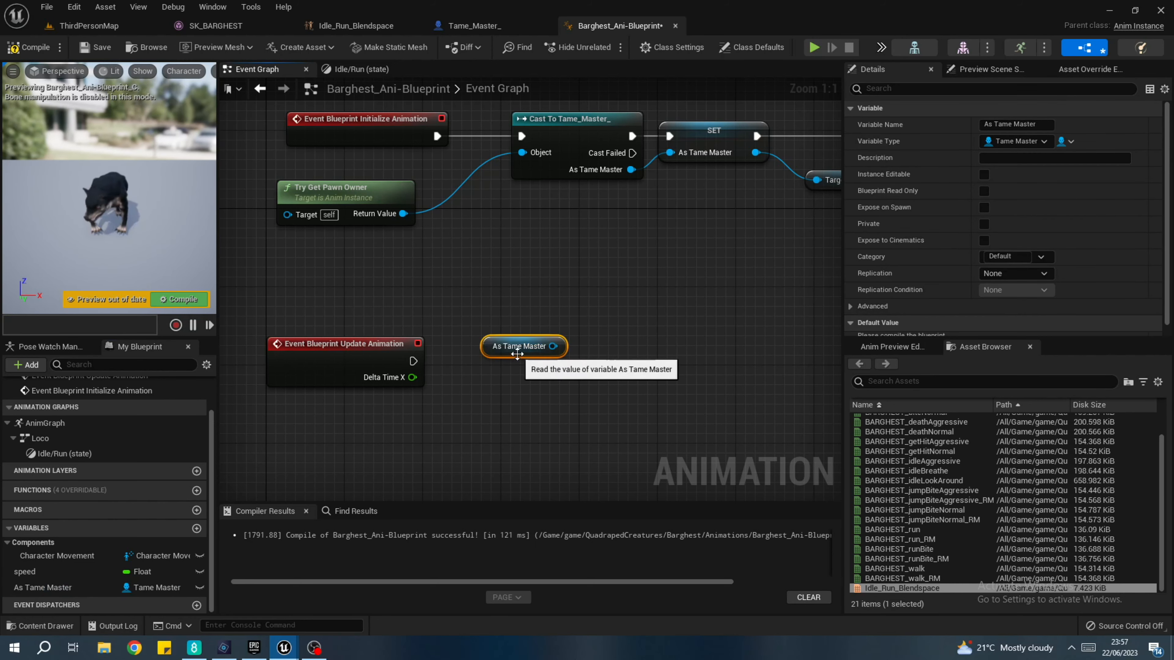
right_click(518, 352)
left_click(571, 616)
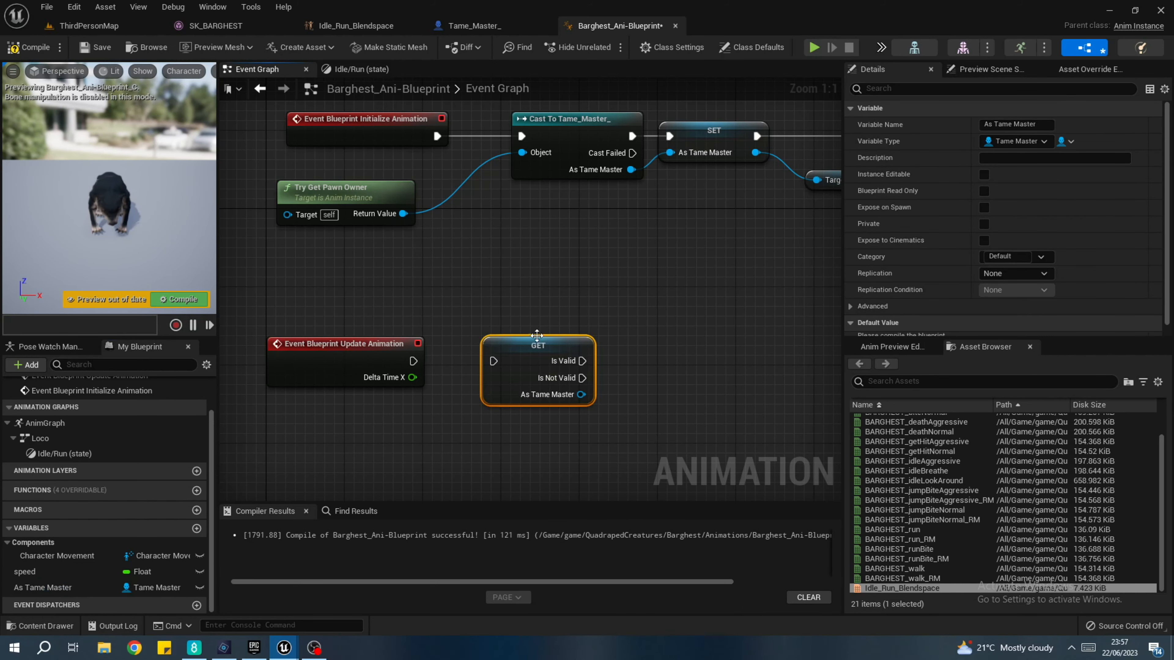
left_click_drag(496, 361, 413, 361)
right_click_drag(546, 270, 469, 277)
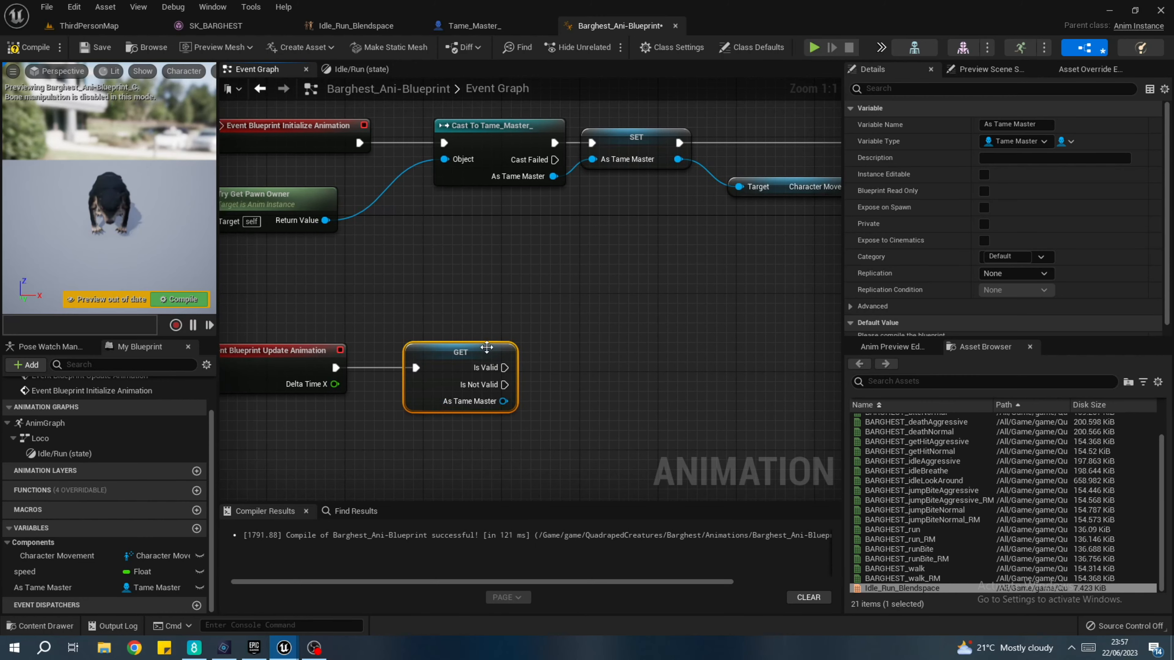
- Remove the validated As Tame Master get node from the Event Blueprint Update Animation chain
left_click_drag(490, 347, 517, 346)
right_click_drag(526, 304, 447, 332)
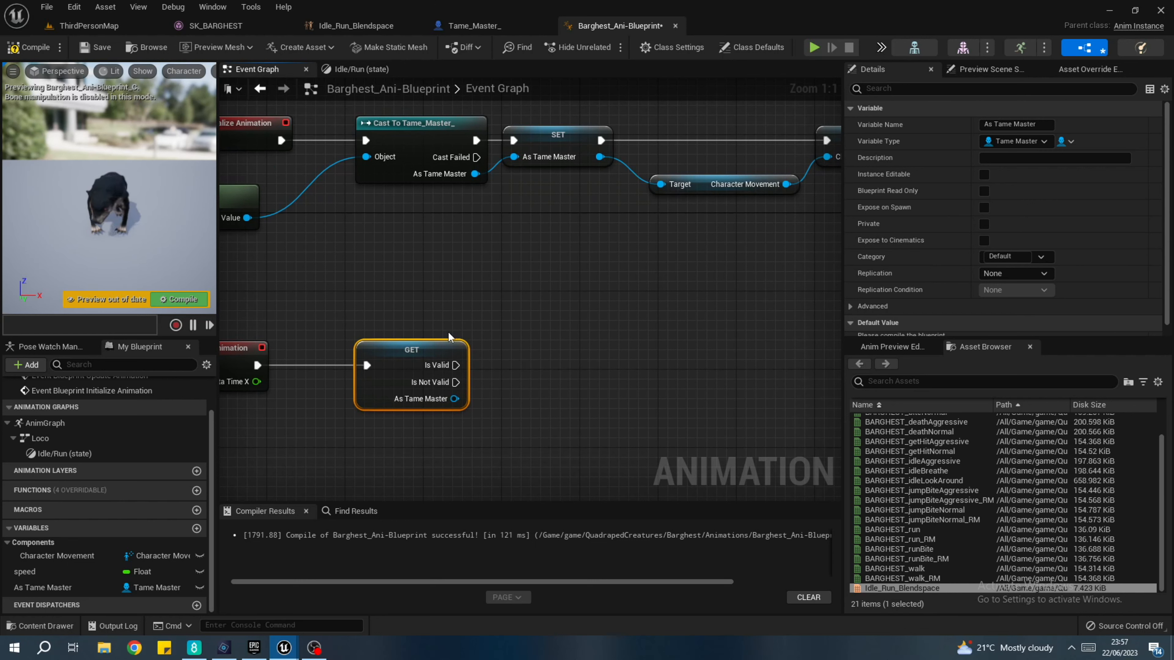
key("Delete")
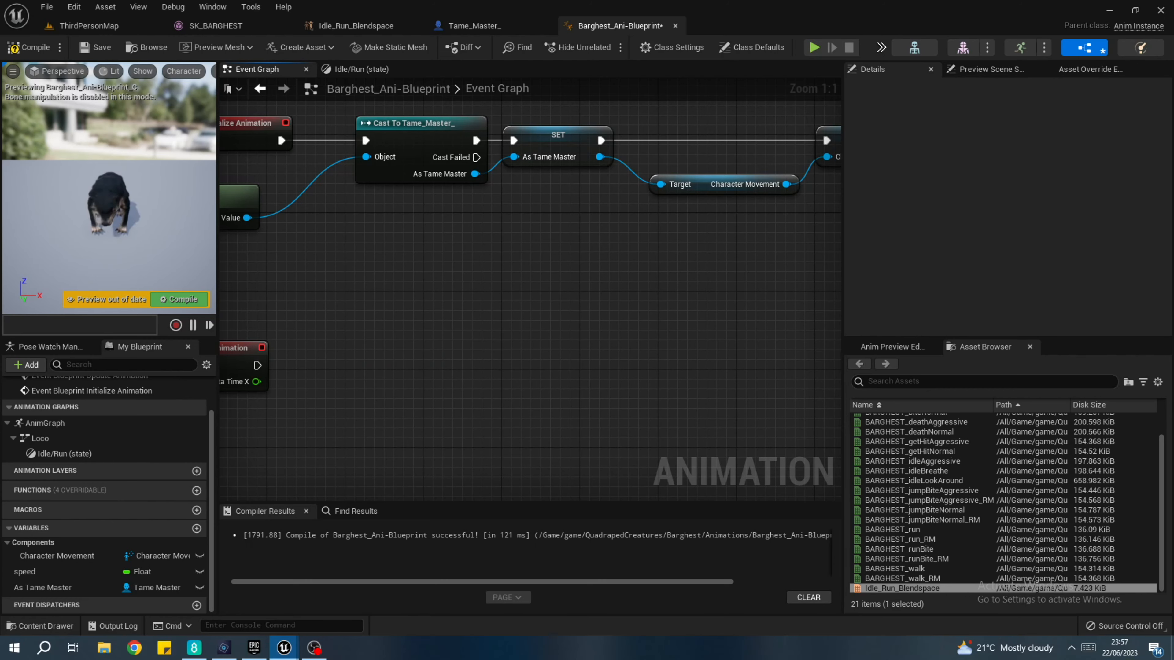
right_click_drag(436, 337, 484, 336)
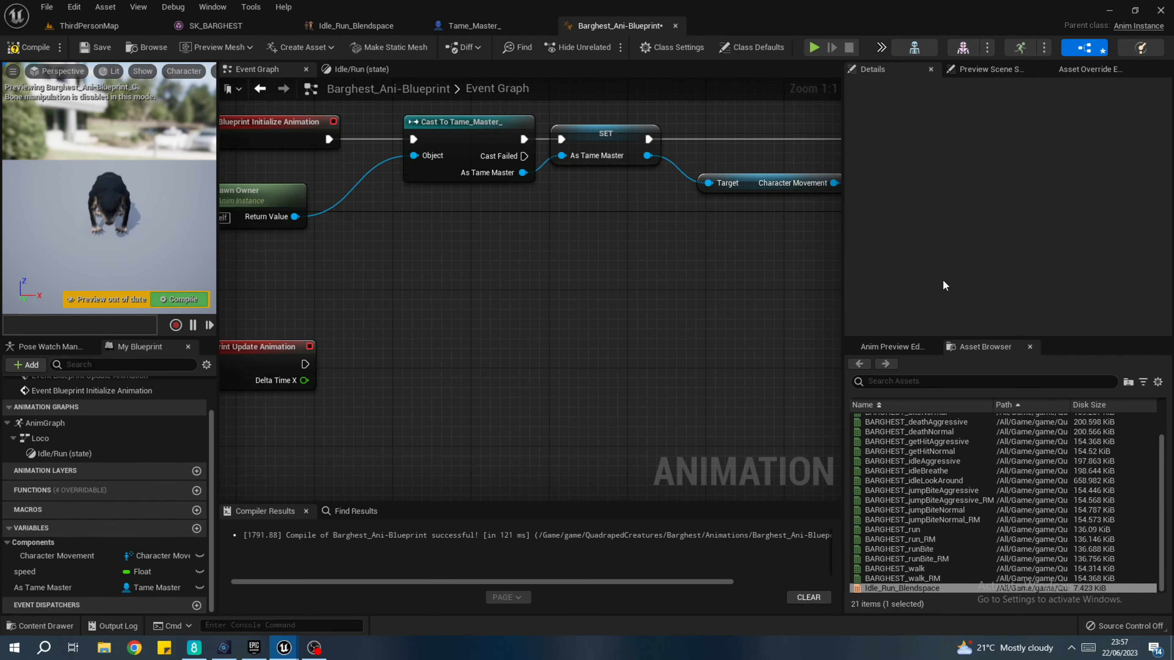
- Add a Sequence node and connect Event Blueprint Update Animation to its execution input
left_click(496, 326)
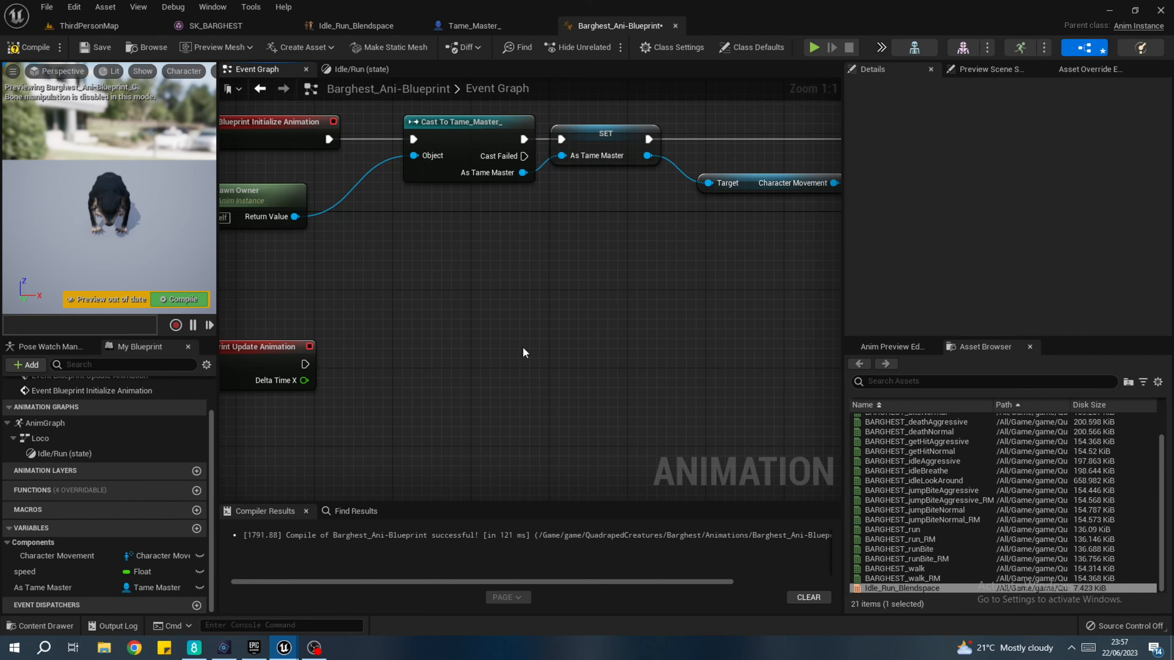
left_click(493, 360)
left_click_drag(505, 383, 335, 364)
left_click_drag(543, 369, 704, 276)
right_click(657, 345)
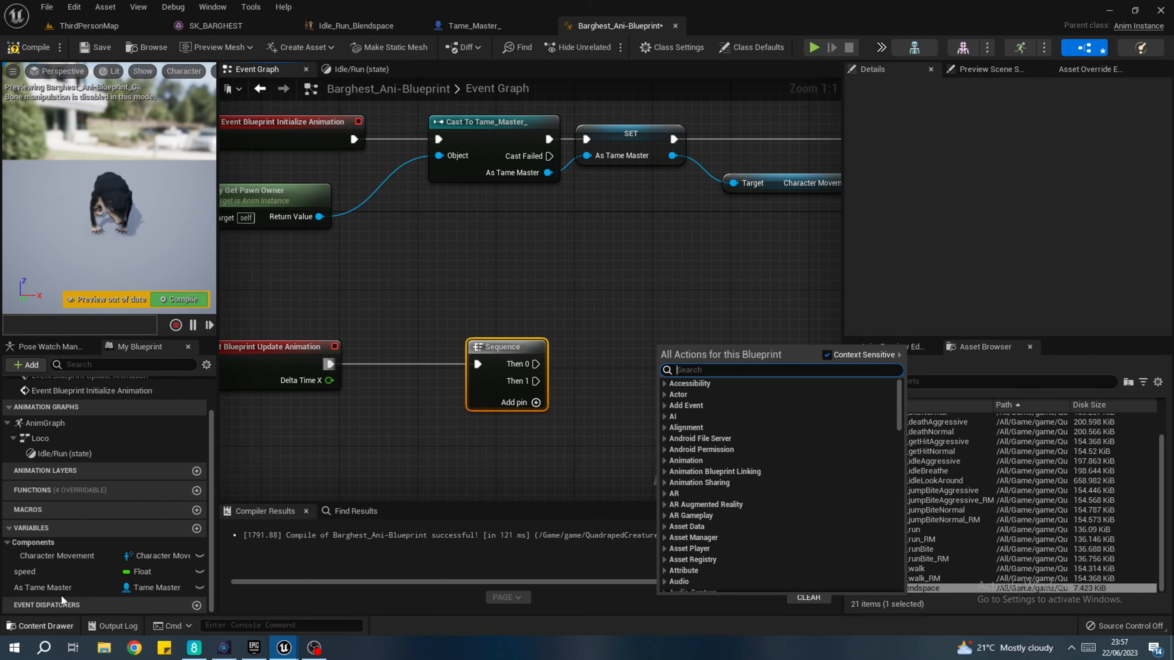
- Add a Character Movement getter beside the Sequence node and pull a Get Velocity node from it
left_click_drag(63, 552, 634, 367)
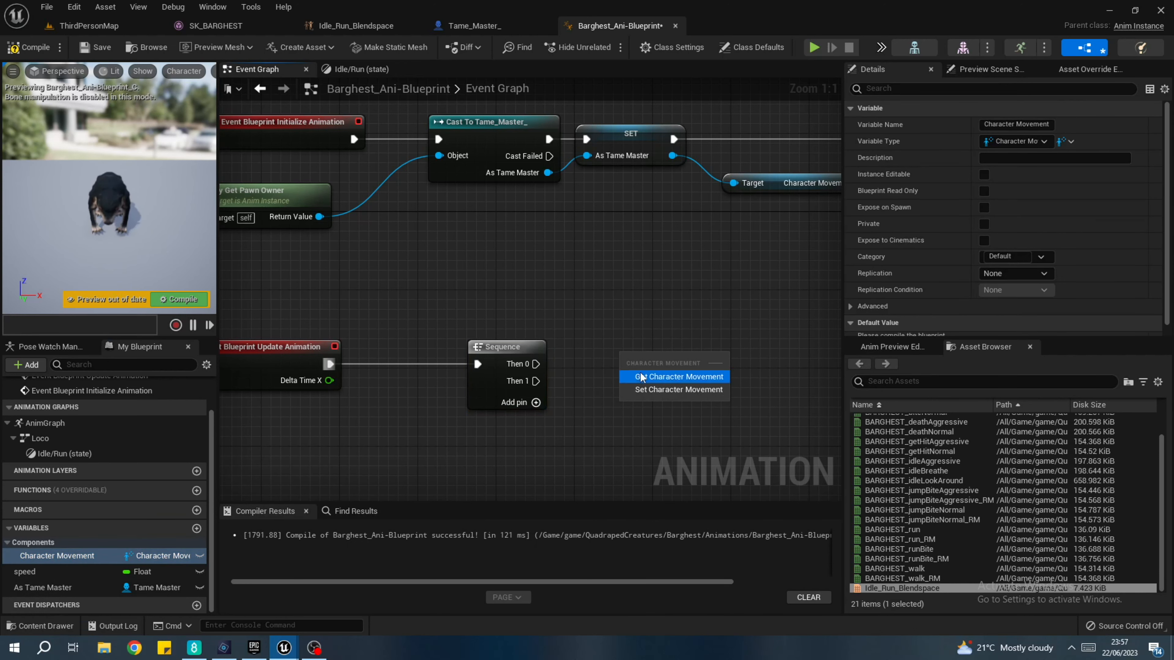
left_click(656, 373)
left_click_drag(710, 359, 788, 327)
type("veloc")
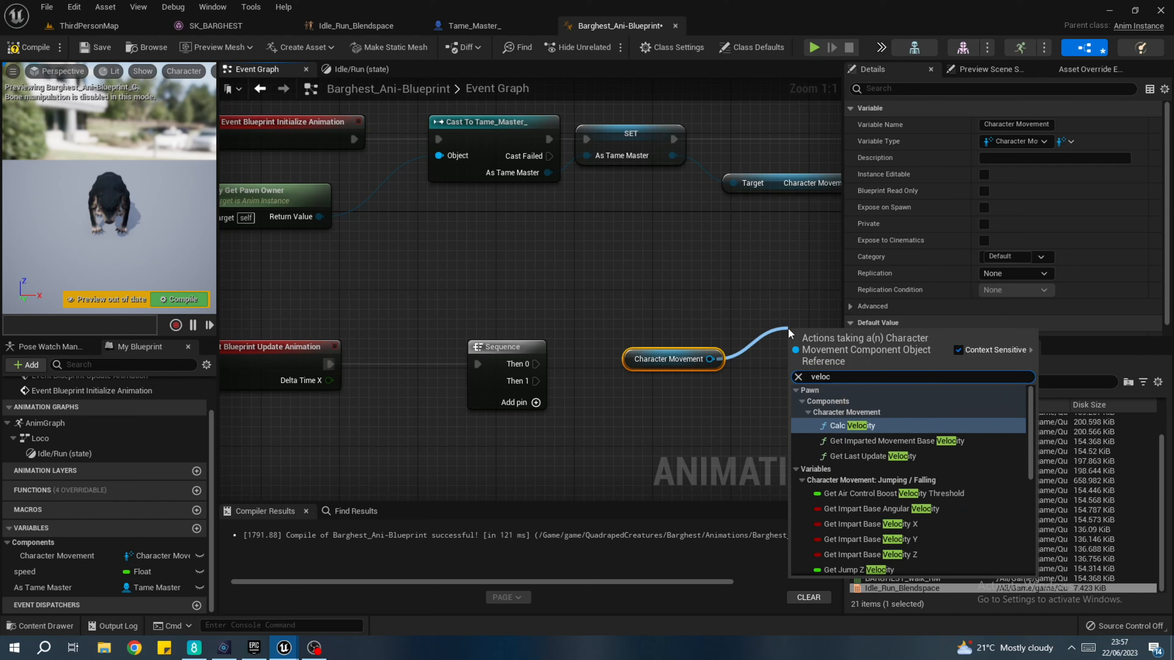
scroll(895, 422, "down", 6)
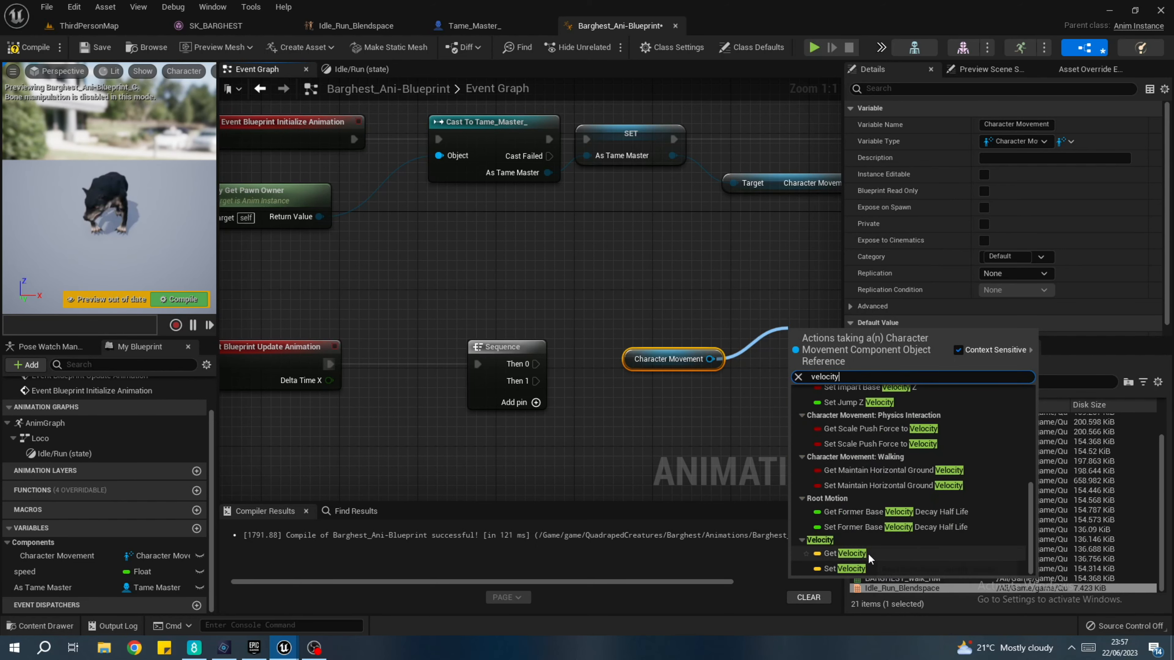
left_click(851, 554)
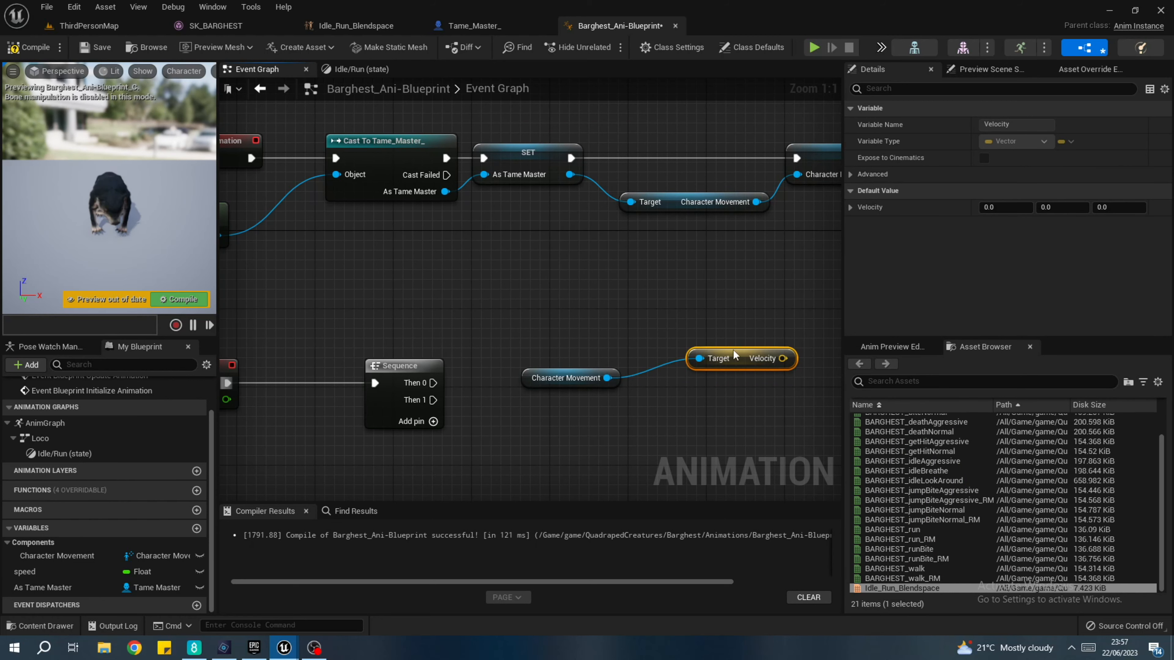
- Promote the Velocity output to a variable and connect its setter's execution input to the Sequence node's Then 0
right_click(731, 378)
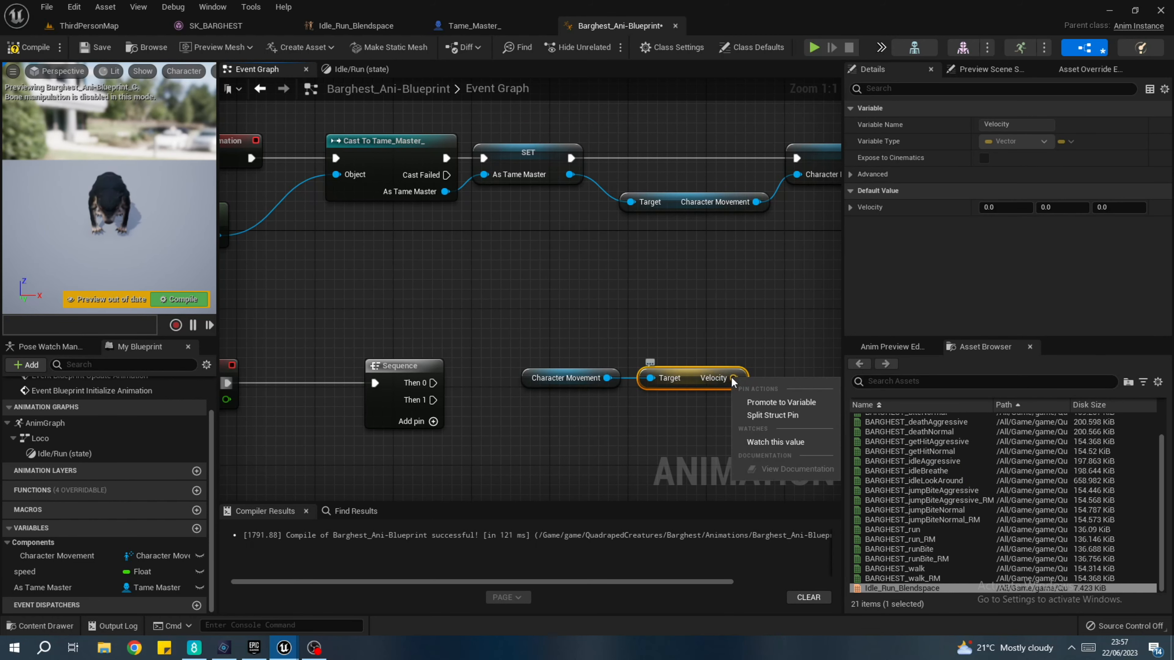
left_click(773, 402)
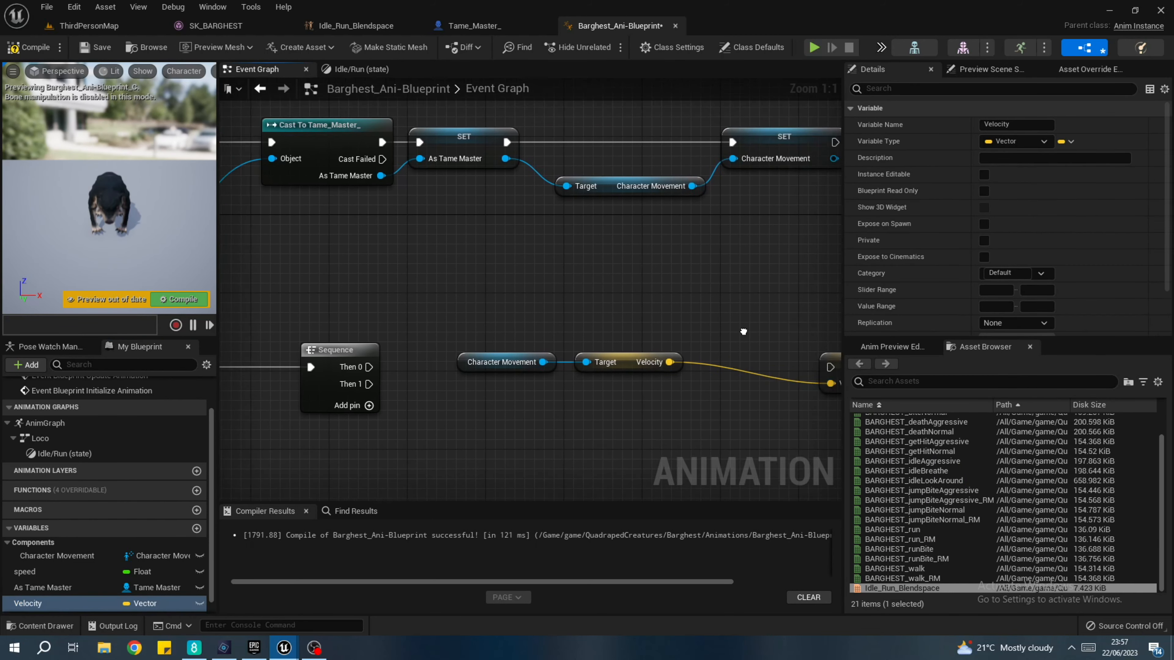
left_click_drag(843, 370, 333, 363)
right_click_drag(630, 279, 445, 280)
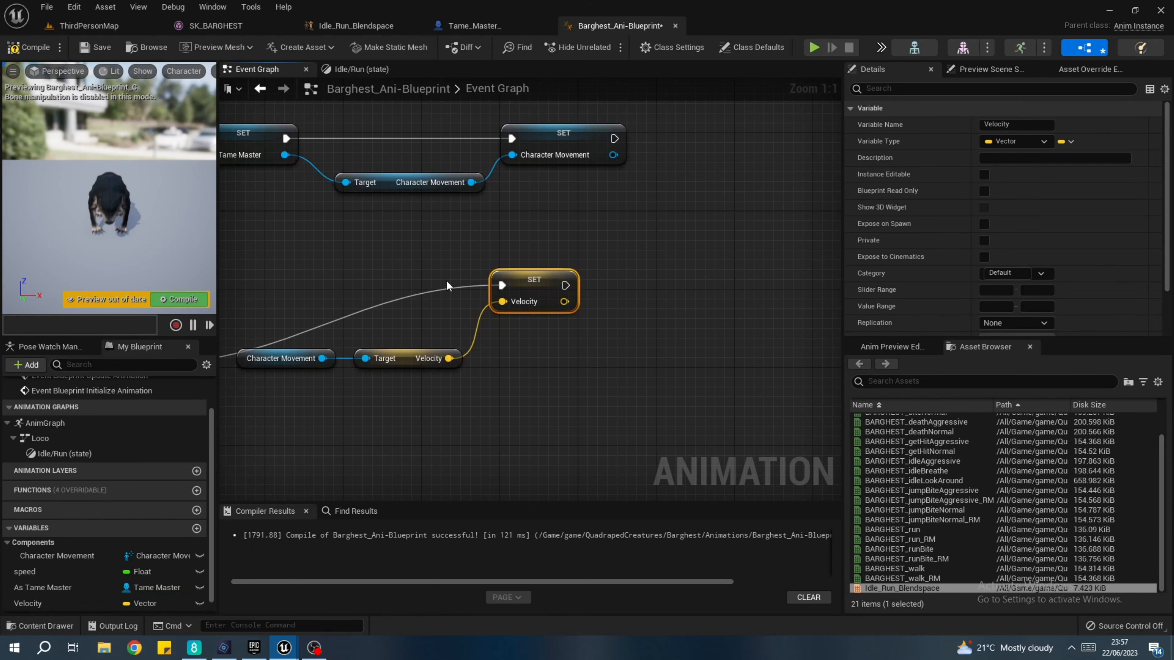
mouse_move(525, 288)
left_mouse_down()
mouse_move(491, 288)
mouse_move(514, 281)
left_mouse_up()
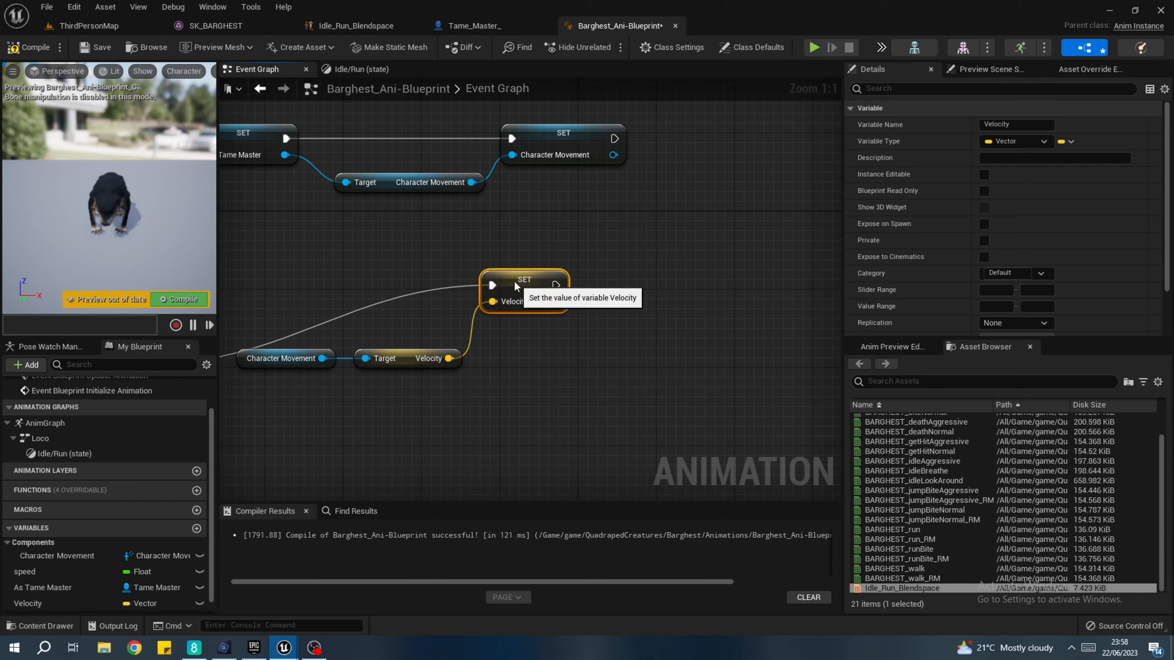
- Add a reroute point on the execution wire to the Velocity setter and place it above the Character Movement getter
double_click(386, 297)
left_click_drag(386, 297, 267, 274)
mouse_move(503, 285)
right_mouse_down()
mouse_move(370, 286)
mouse_move(506, 285)
right_mouse_up()
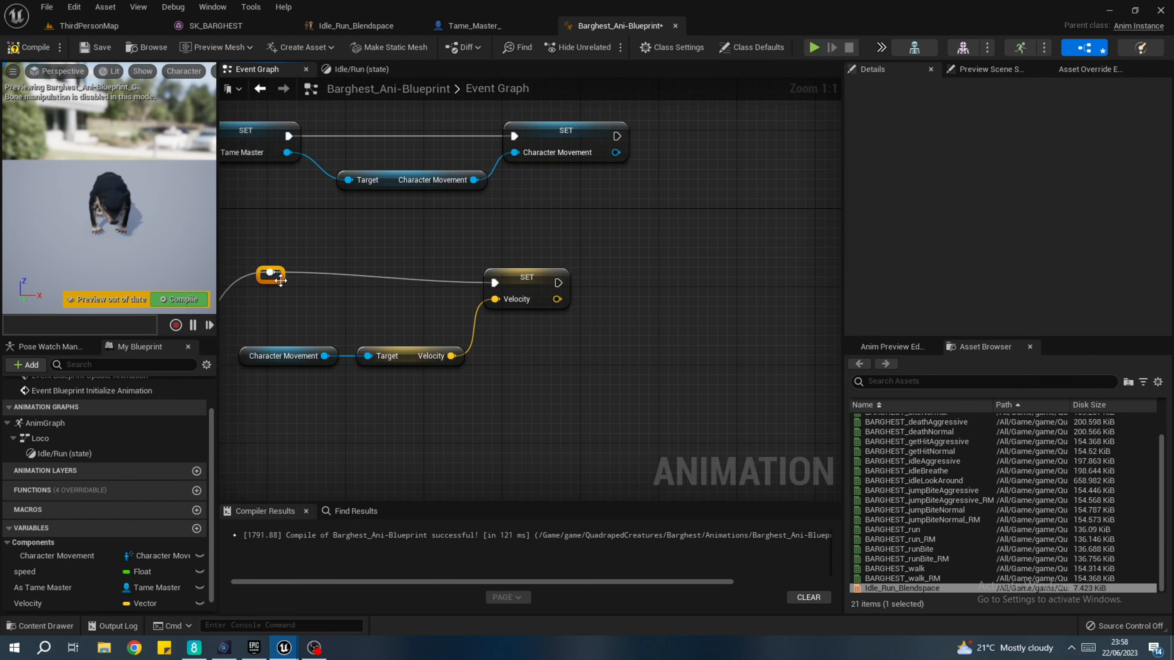
- Add a Vector Length XY node fed by the Velocity setter's output and place it below the setter
right_click_drag(590, 301, 482, 301)
left_click_drag(448, 297, 565, 362)
type("cwct")
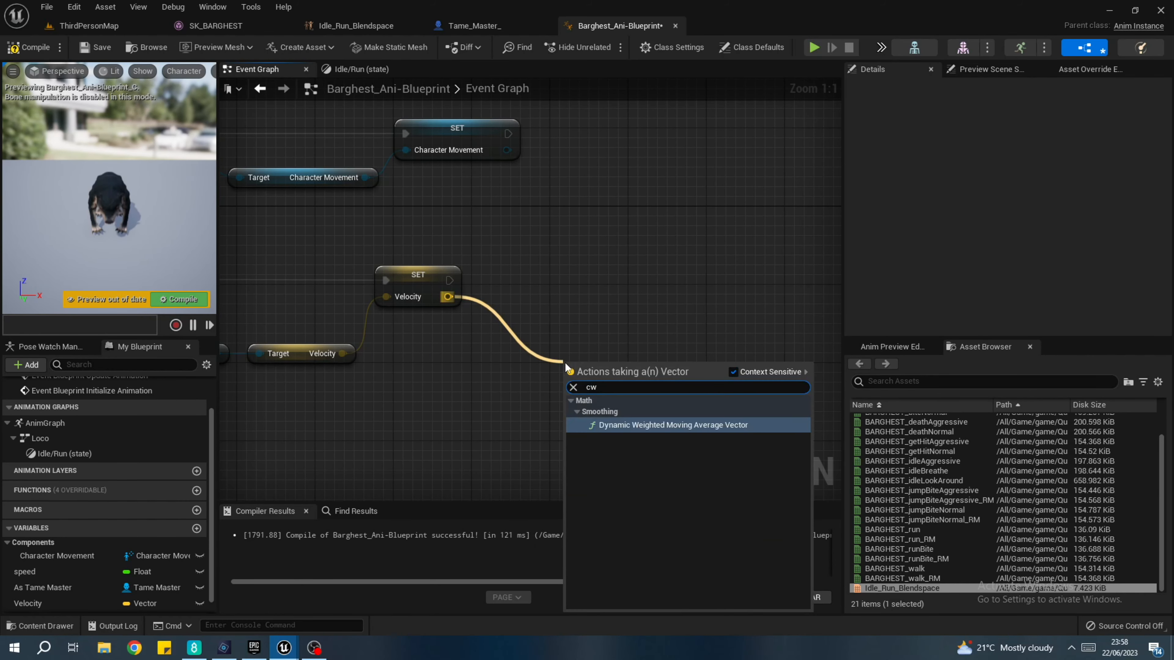
key("BackSpace")
key("BackSpace")
key("BackSpace")
key("BackSpace")
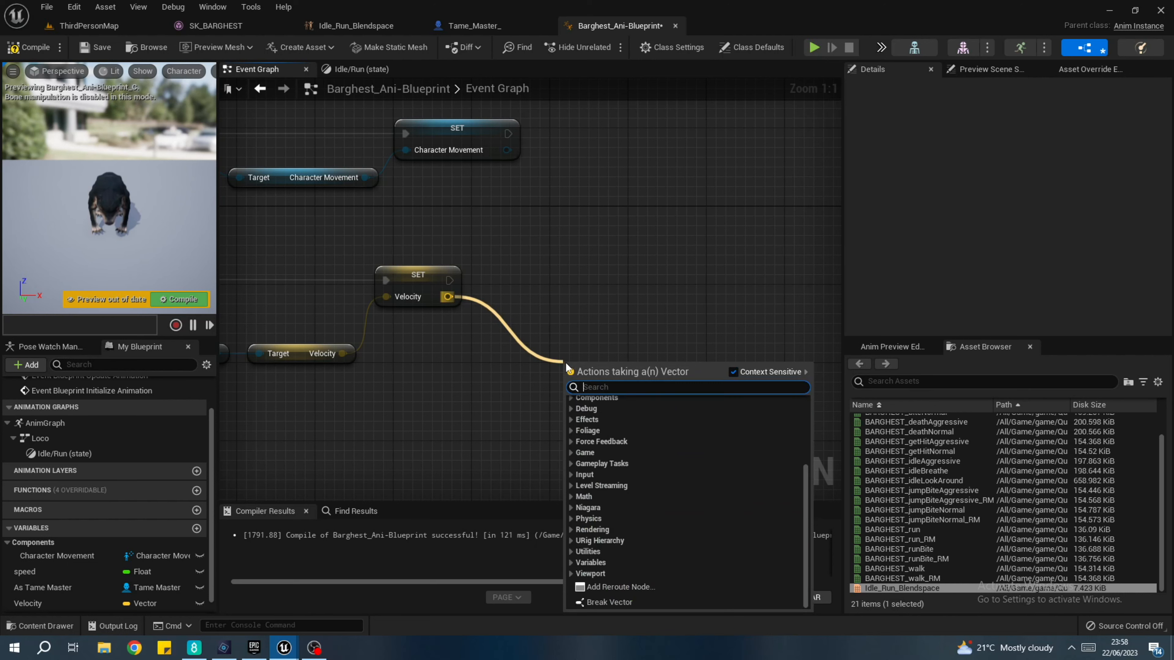
type("vector")
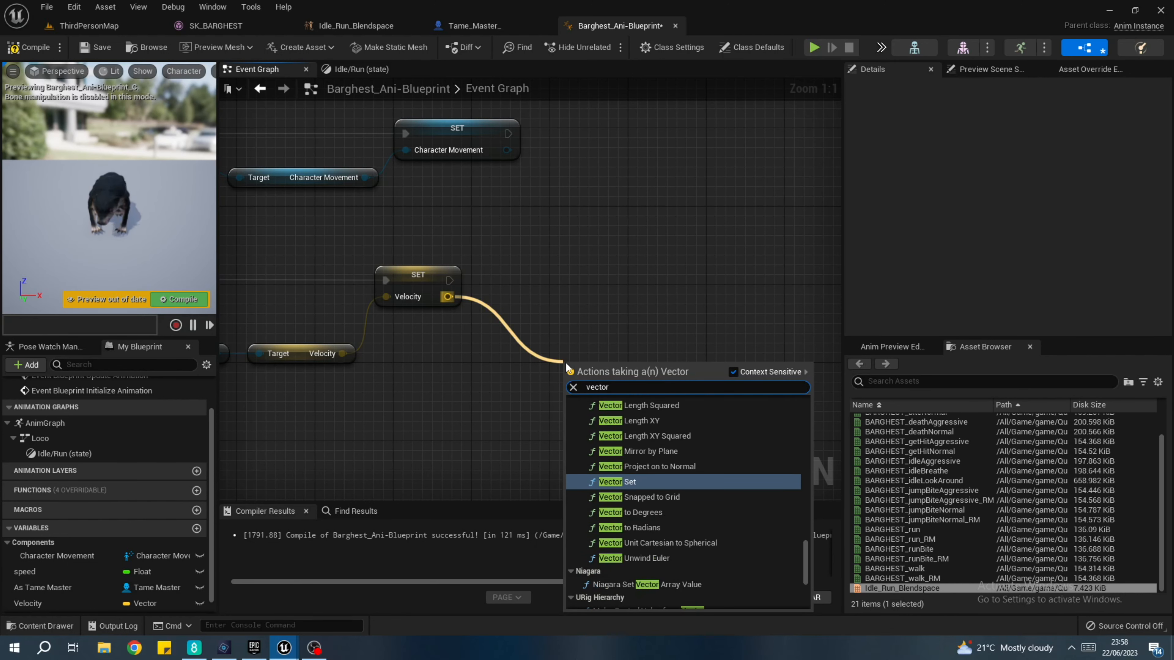
left_click(655, 419)
left_click_drag(661, 368, 592, 347)
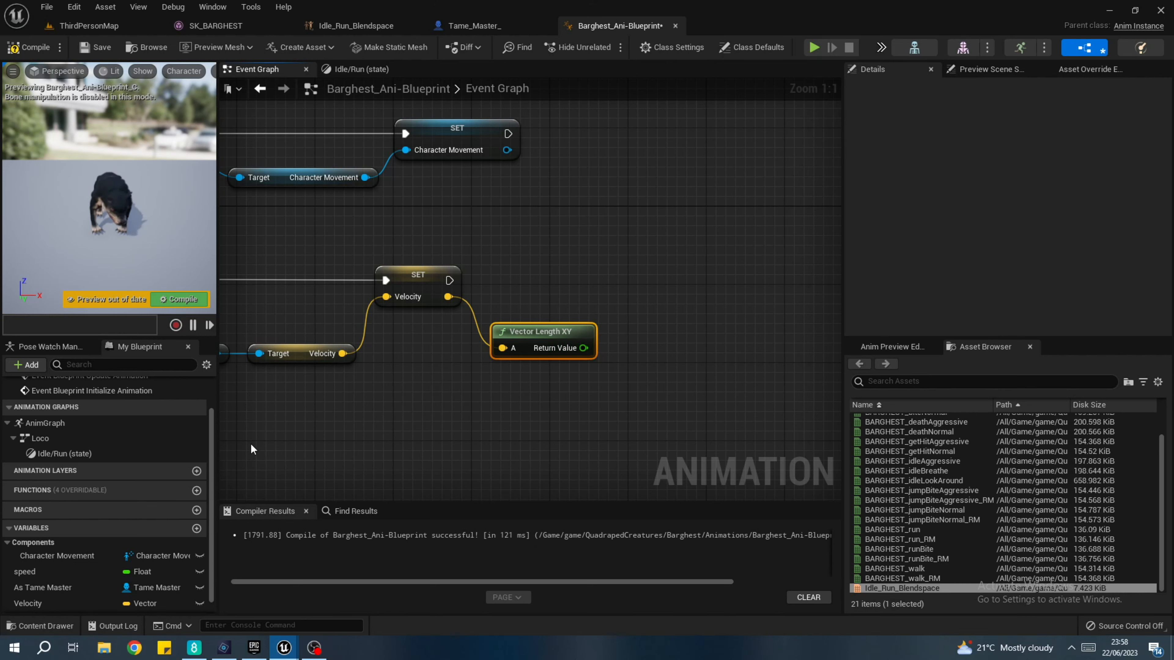
- Add a speed setter after the Velocity setter, feed it the Vector Length XY return value, and compile and save the blueprint
left_click_drag(68, 576, 666, 275)
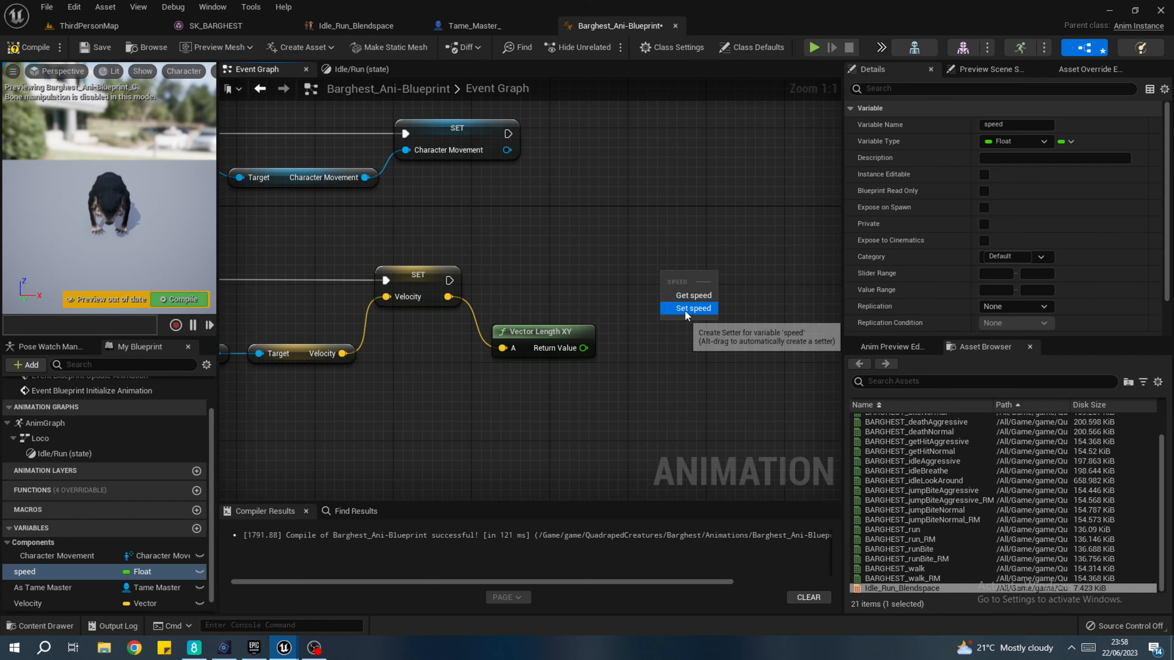
left_click(685, 309)
left_click_drag(669, 280, 448, 280)
left_click_drag(585, 348, 670, 298)
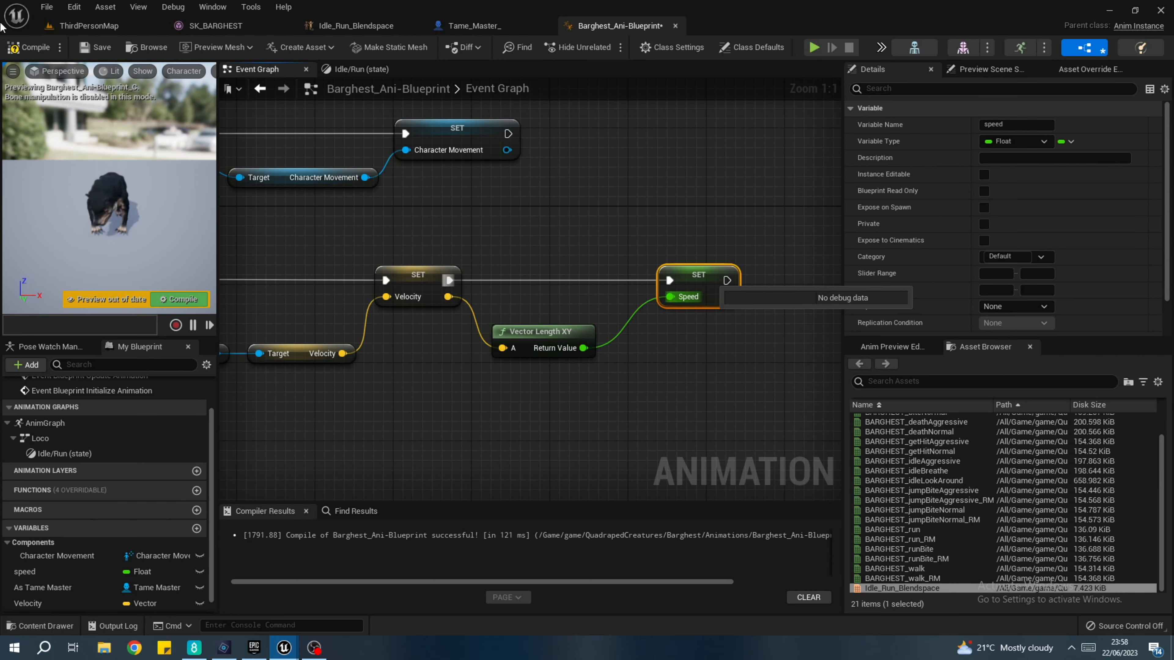
left_click(17, 45)
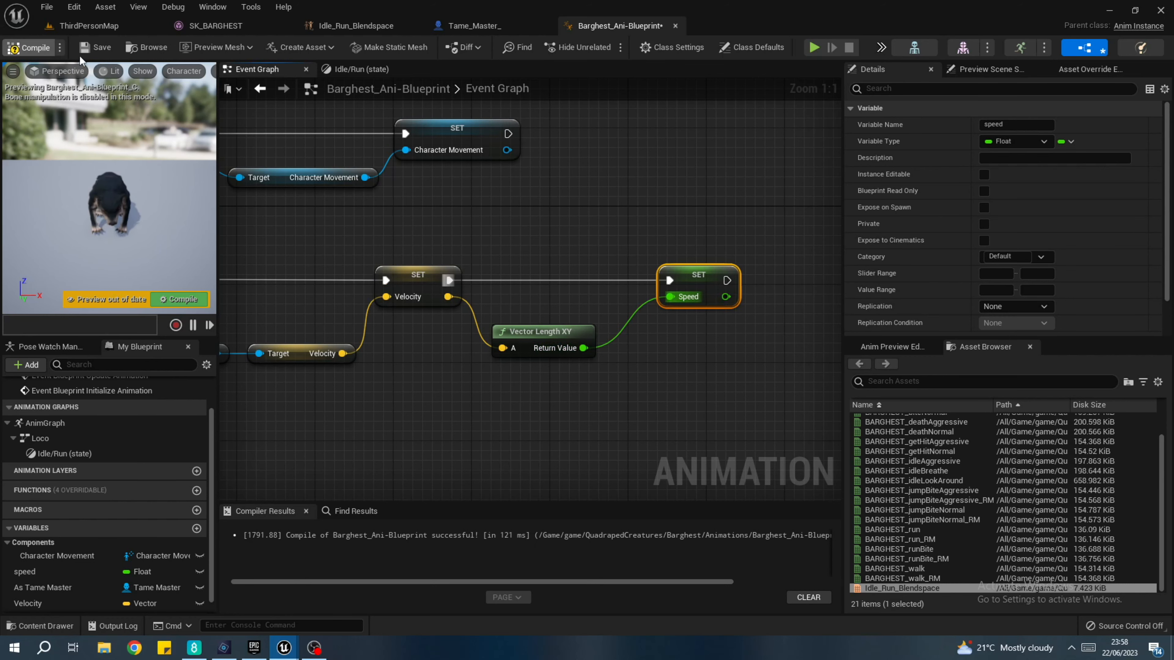
left_click(100, 44)
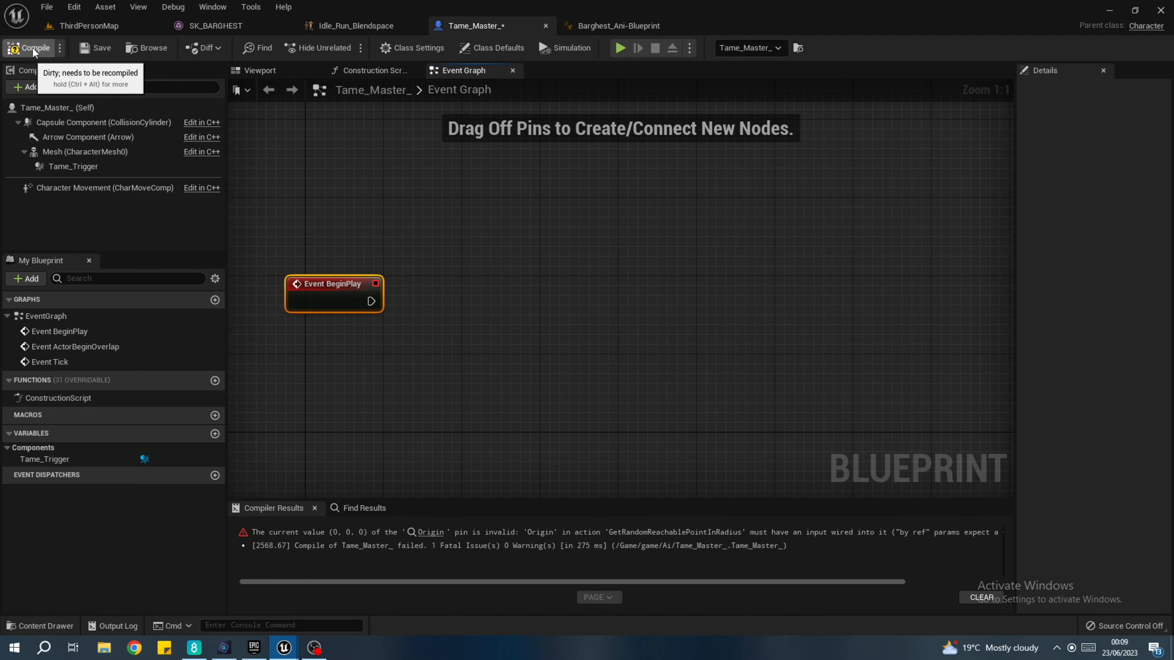
- Switch to ThirdPersonMap and browse to the Content/game/Ai folder
left_click(95, 25)
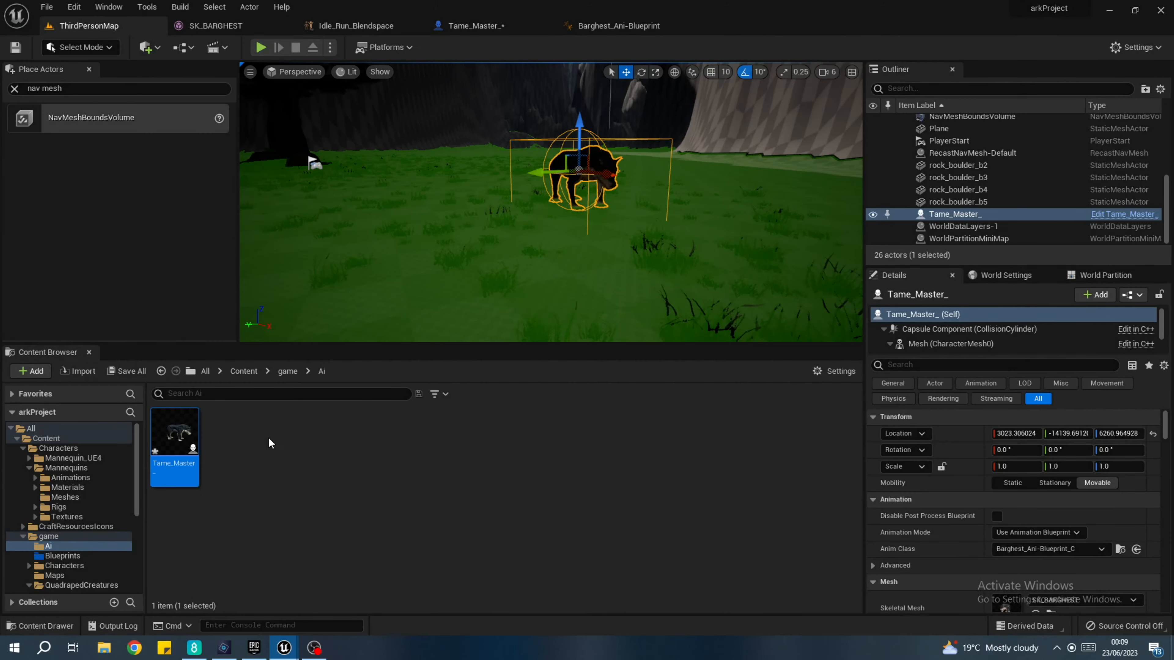
left_click(244, 371)
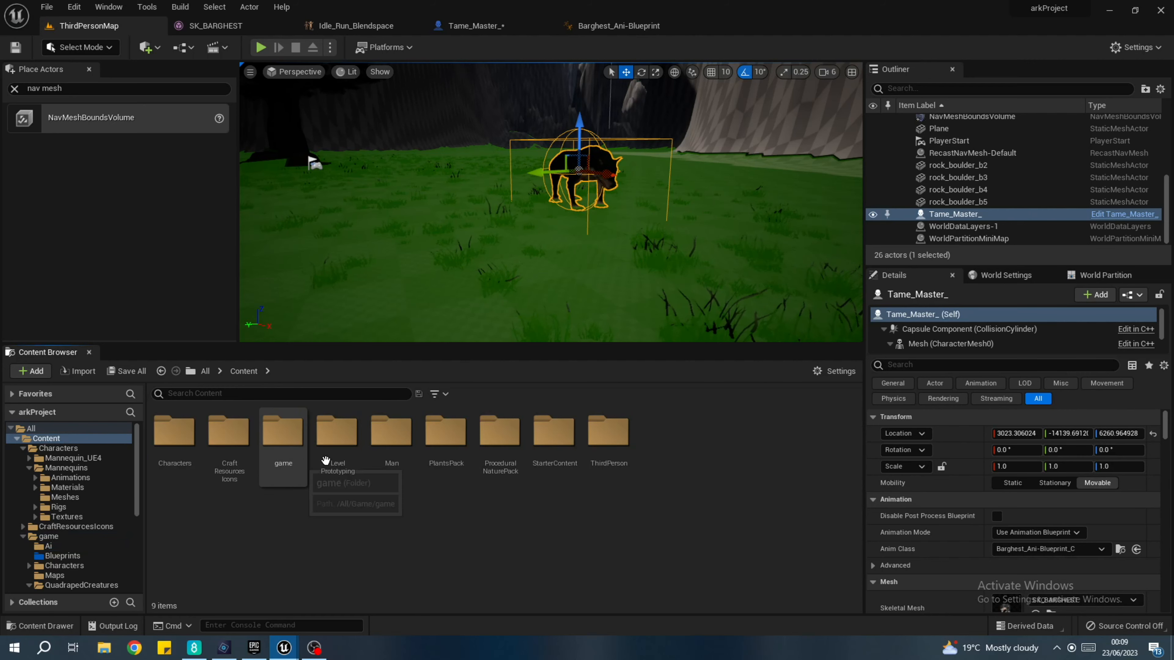
double_click(388, 458)
left_click(245, 372)
left_click(278, 448)
double_click(278, 448)
double_click(174, 432)
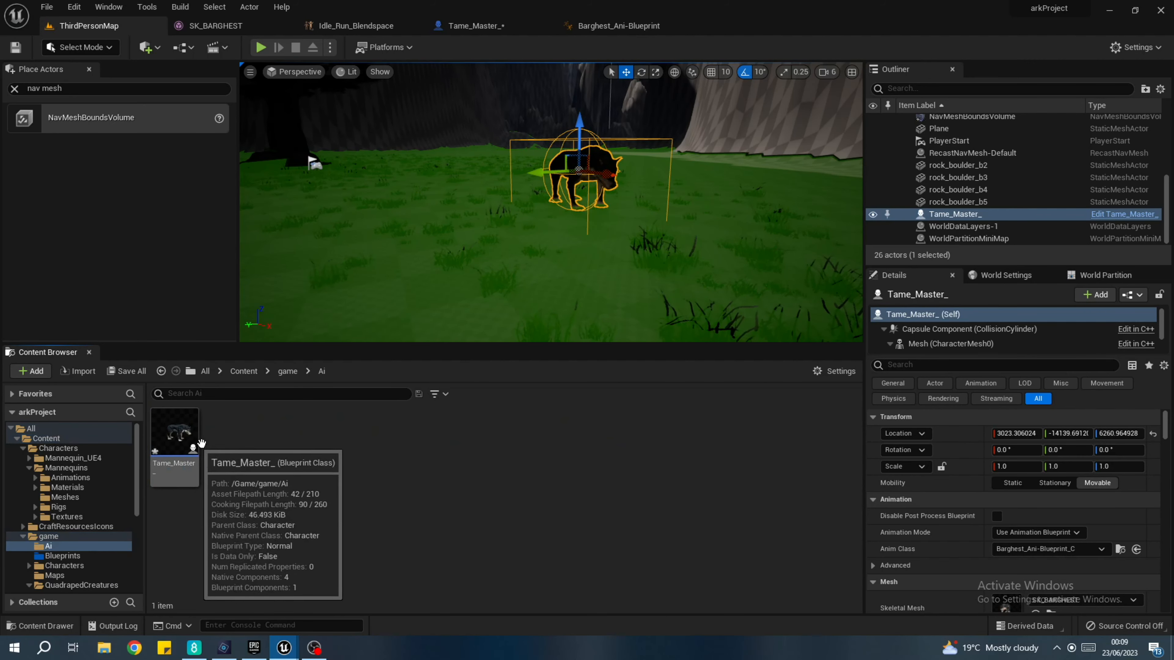
- Create a Behavior Tree asset named Master_Tree in the Ai folder
right_click(287, 440)
mouse_move(313, 290)
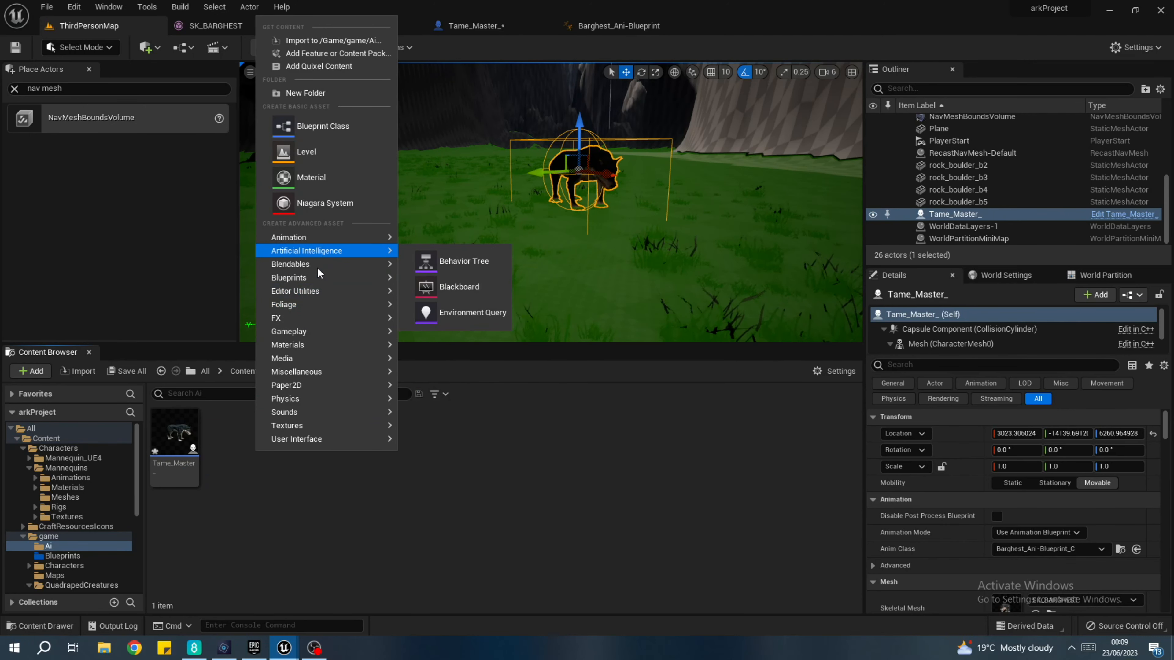
mouse_move(316, 372)
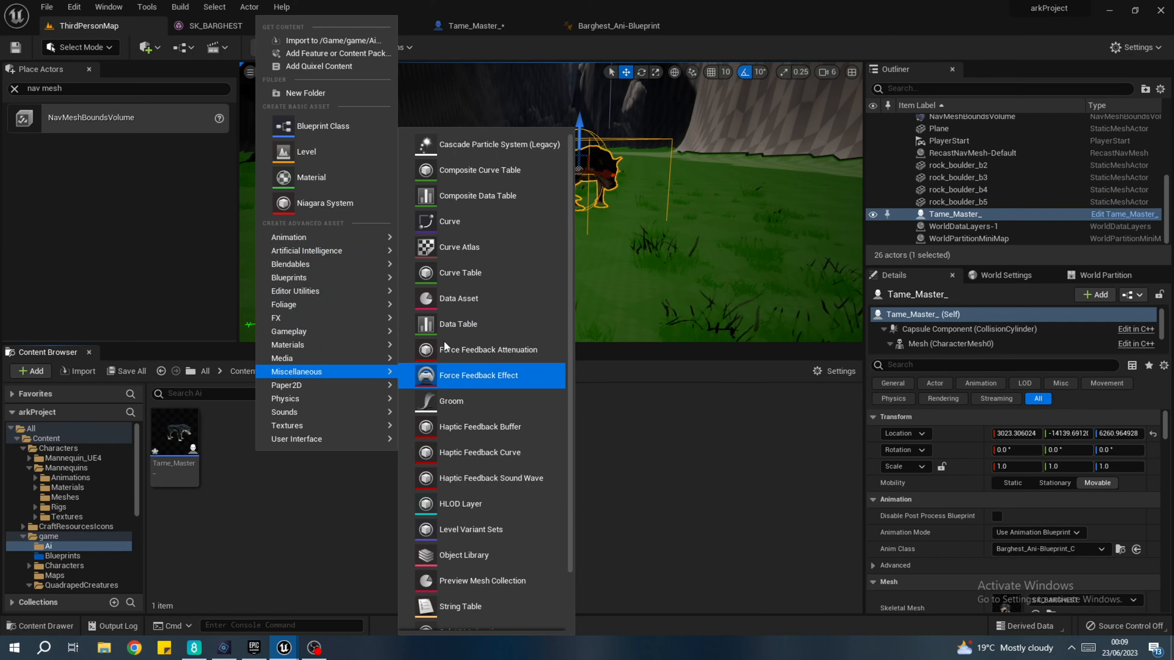
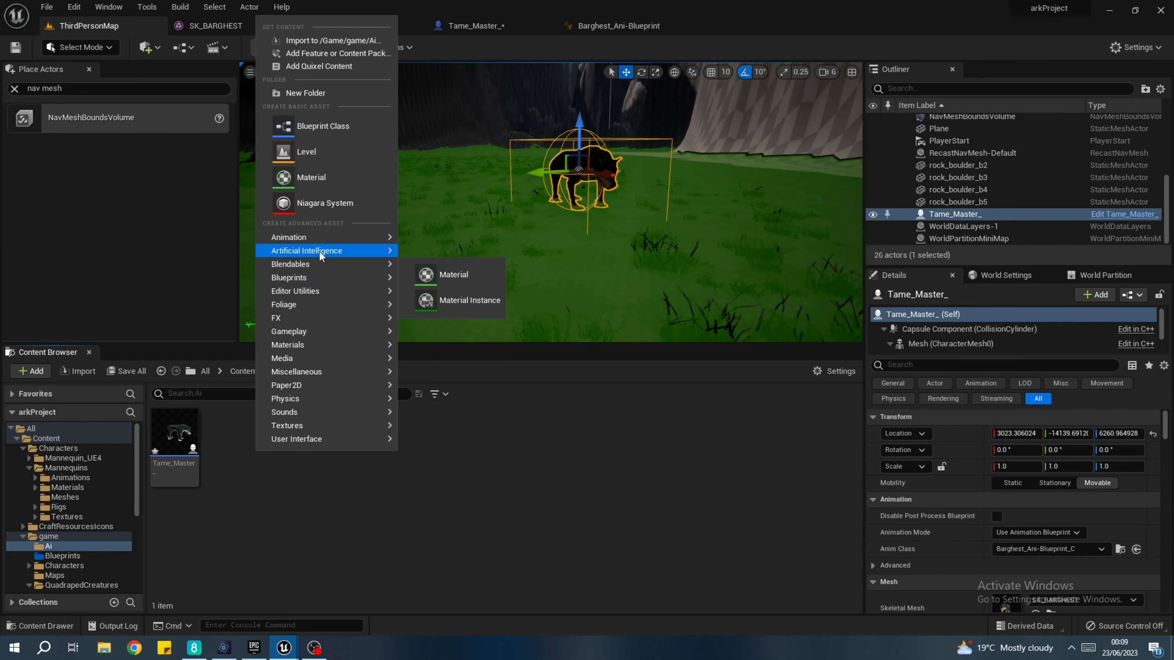
mouse_move(319, 251)
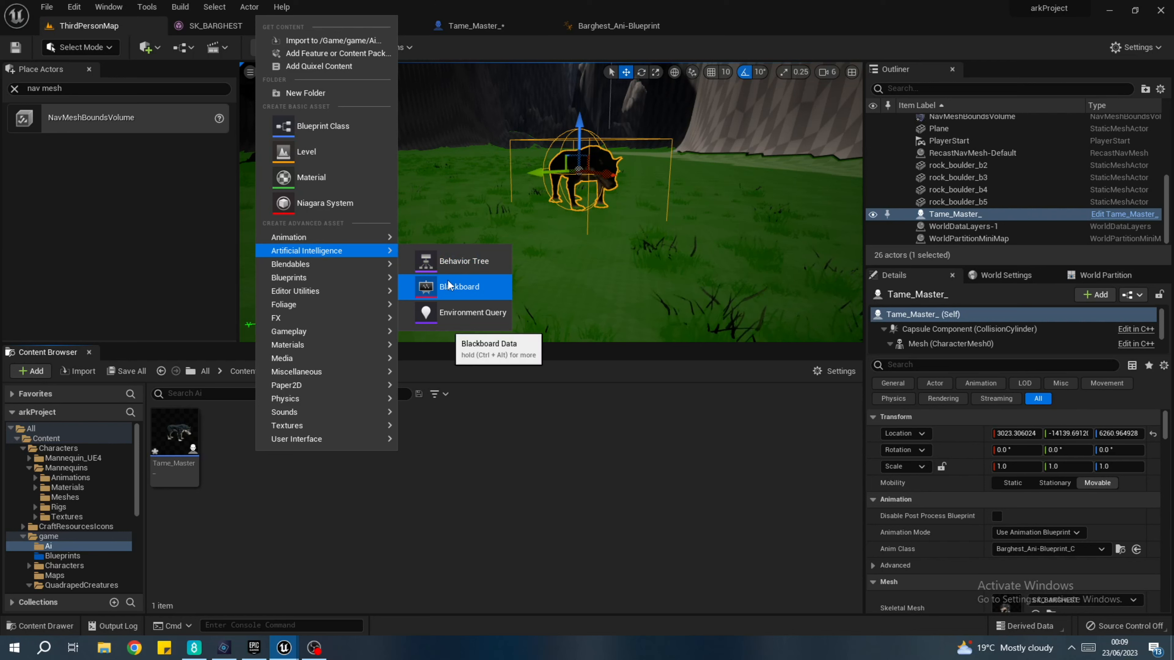
left_click(451, 263)
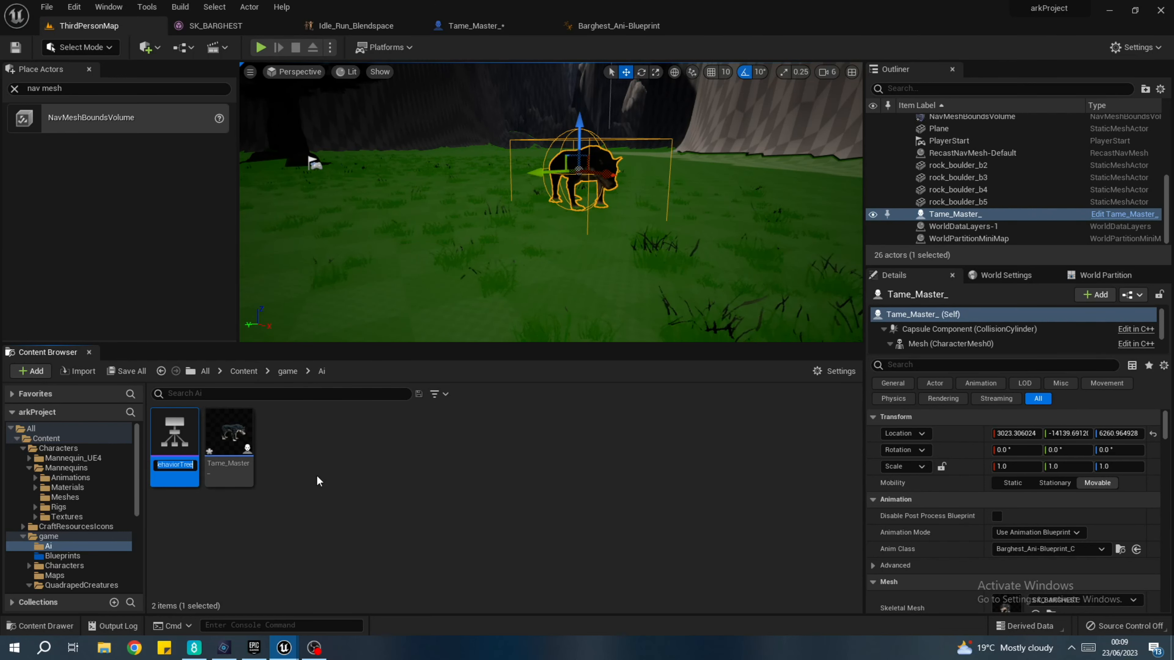
type("Master")
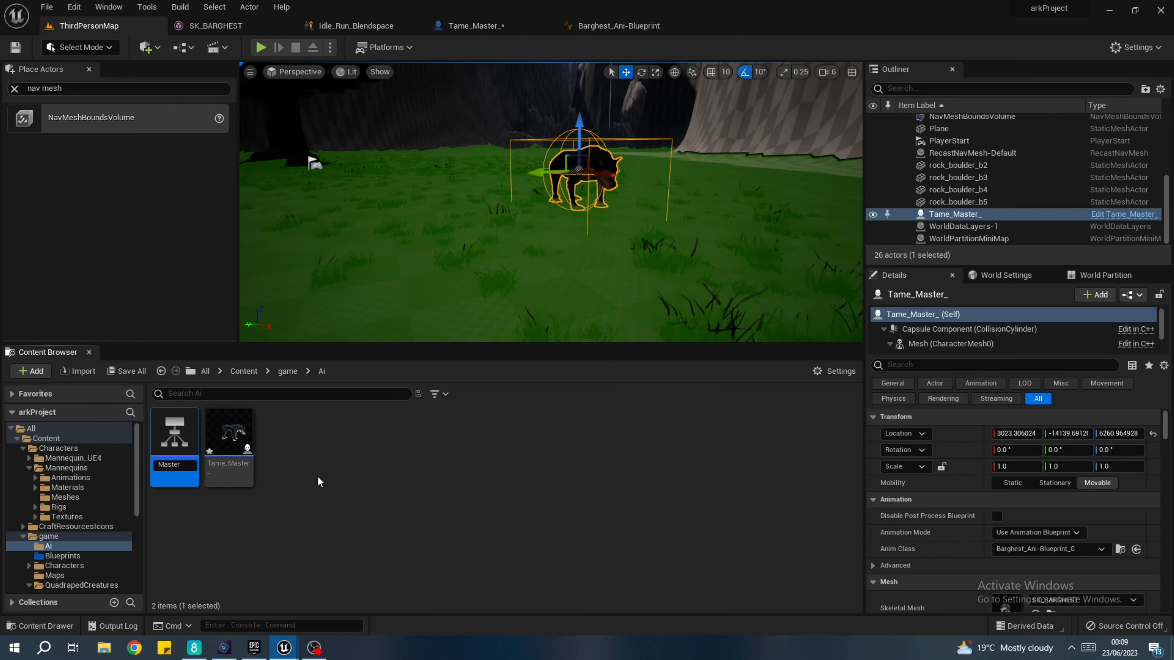
type("_Tree")
key("Return")
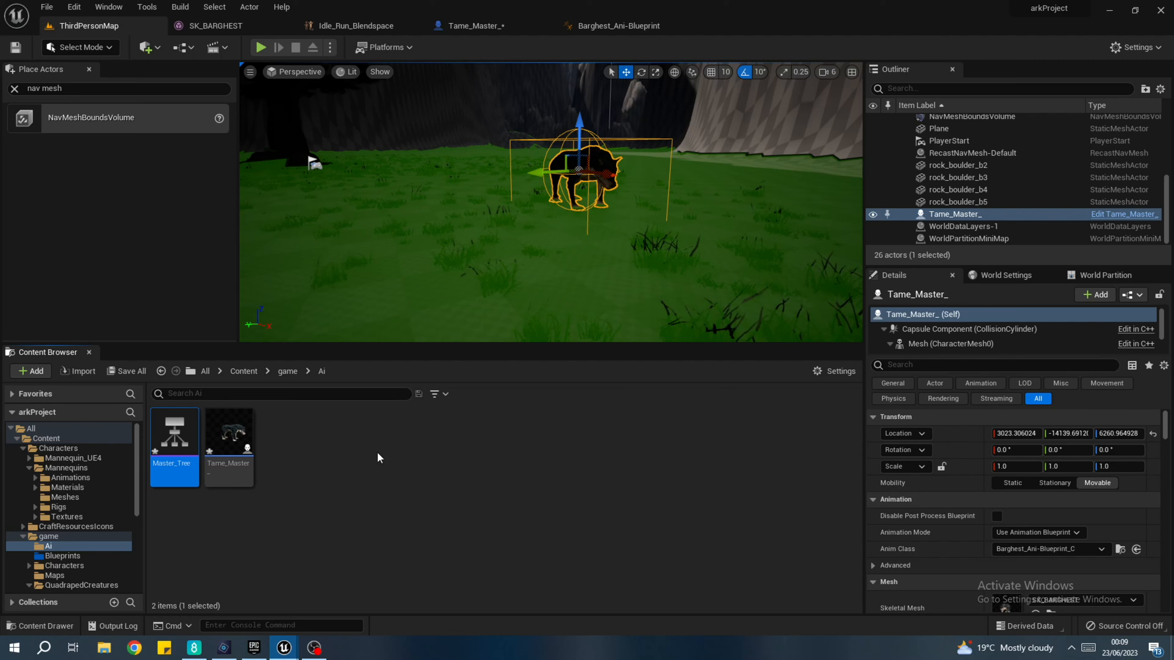
- Create a Blackboard asset named MasterBlackBoard in the Ai folder
right_click(341, 447)
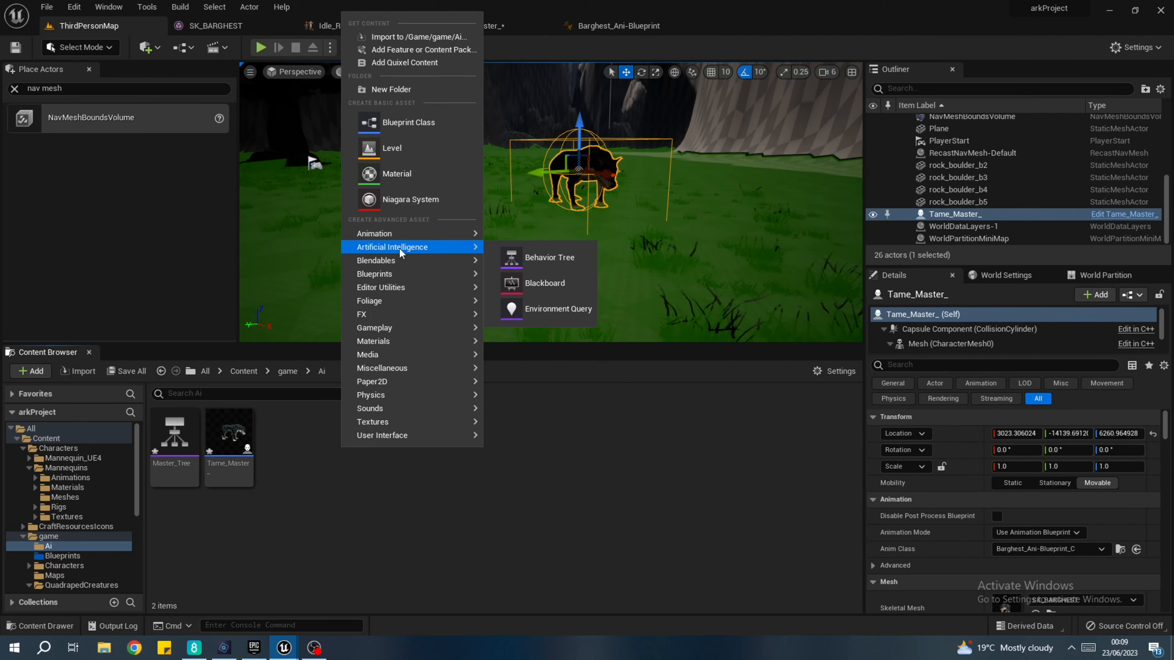
left_click(569, 286)
type("Master_BlackBoard")
key("Return")
- Open Master_Tree and check which Blackboard Asset is assigned in its BehaviorTree details
double_click(200, 437)
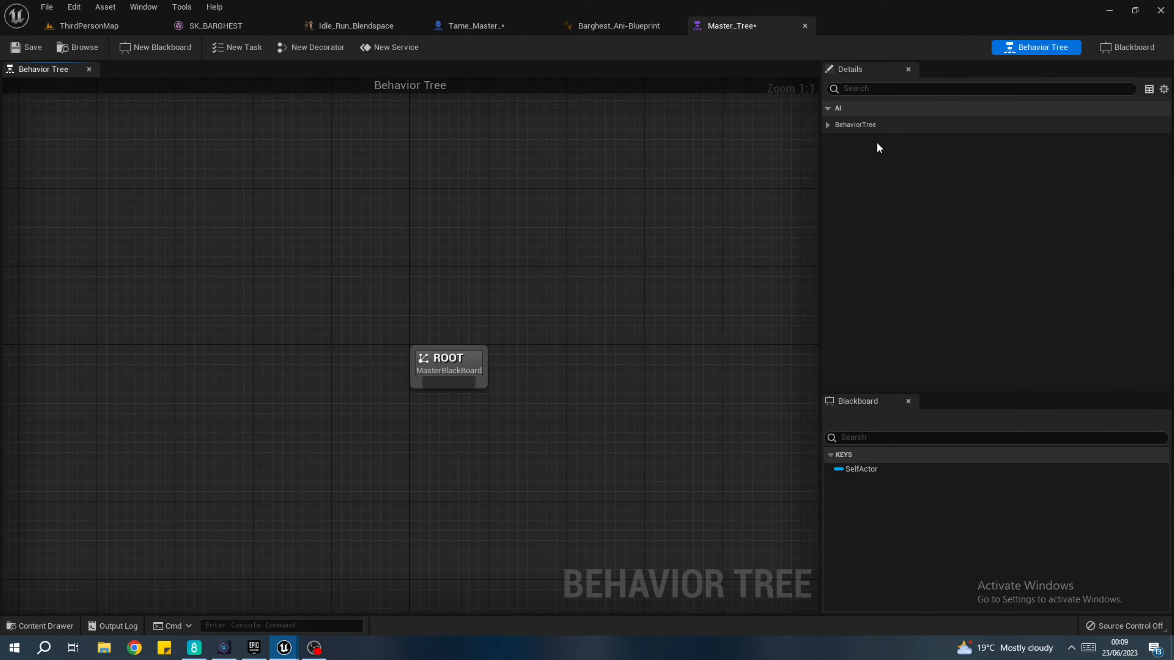
left_click(837, 124)
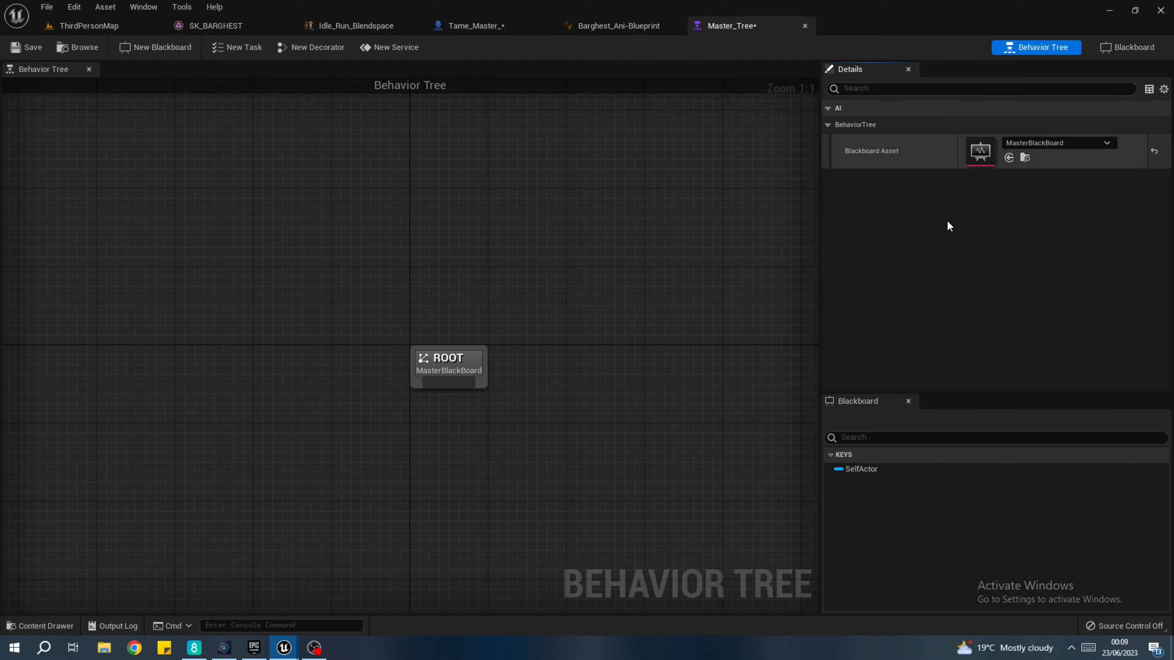
- Add a Selector node under ROOT in the behavior tree and position it just below ROOT
mouse_move(462, 381)
left_mouse_down()
mouse_move(446, 228)
mouse_move(447, 375)
left_mouse_up()
type("sele")
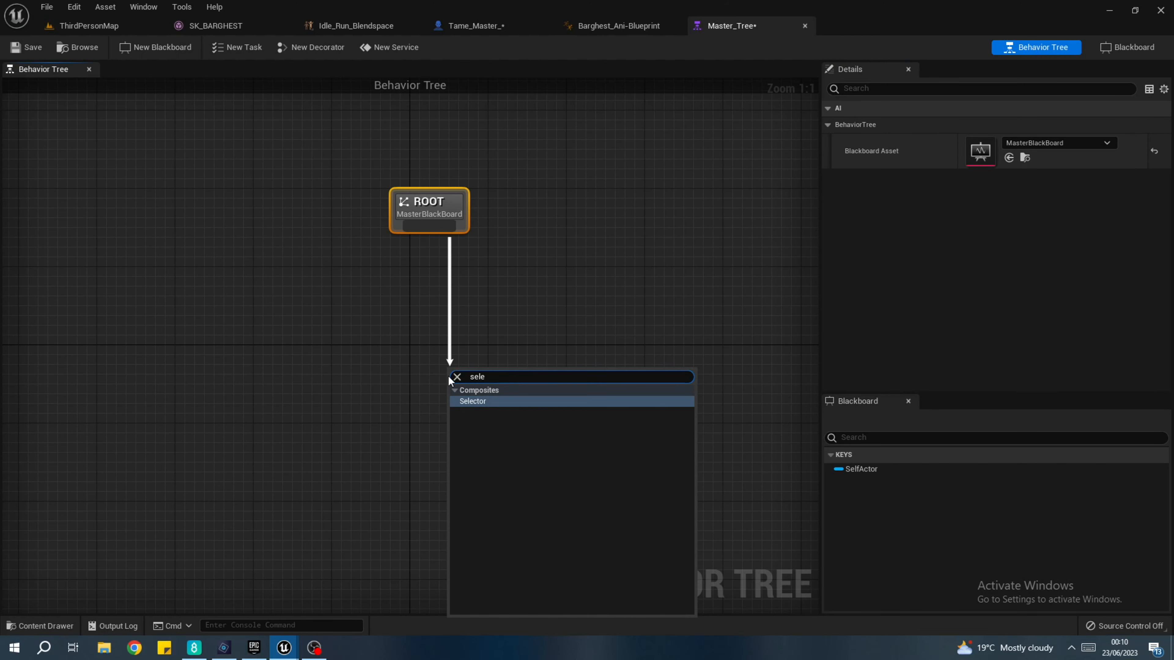
key("Return")
left_click_drag(449, 380, 402, 296)
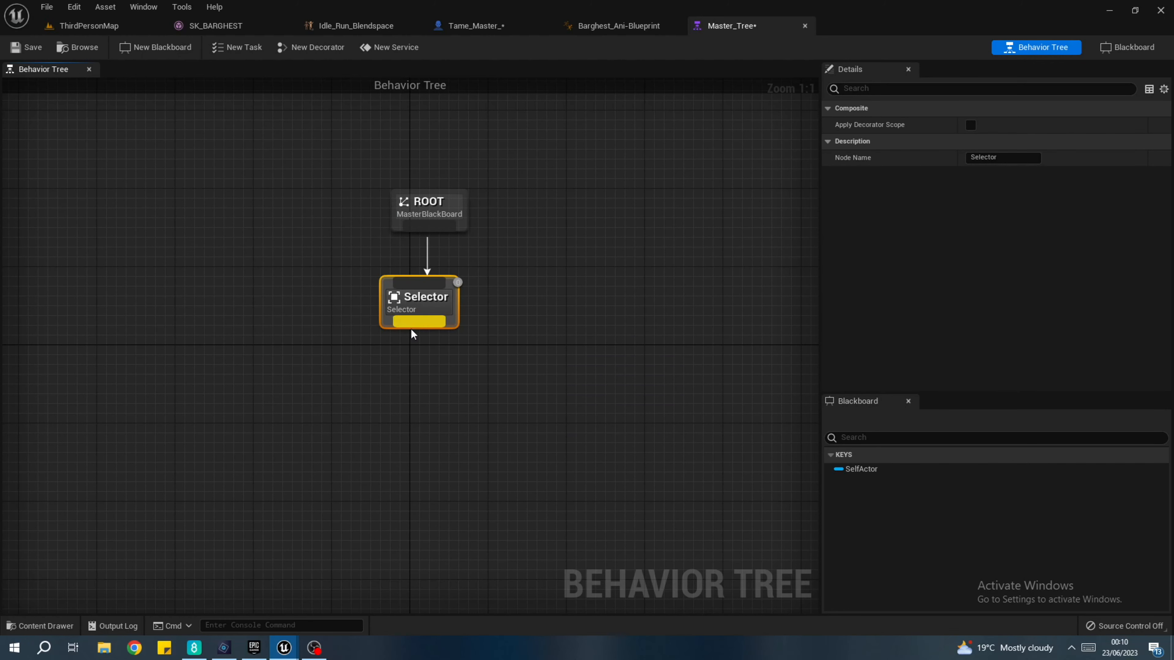
- Add a Sequence node as a child of the Selector and place it below and to the left
left_click_drag(414, 331, 263, 457)
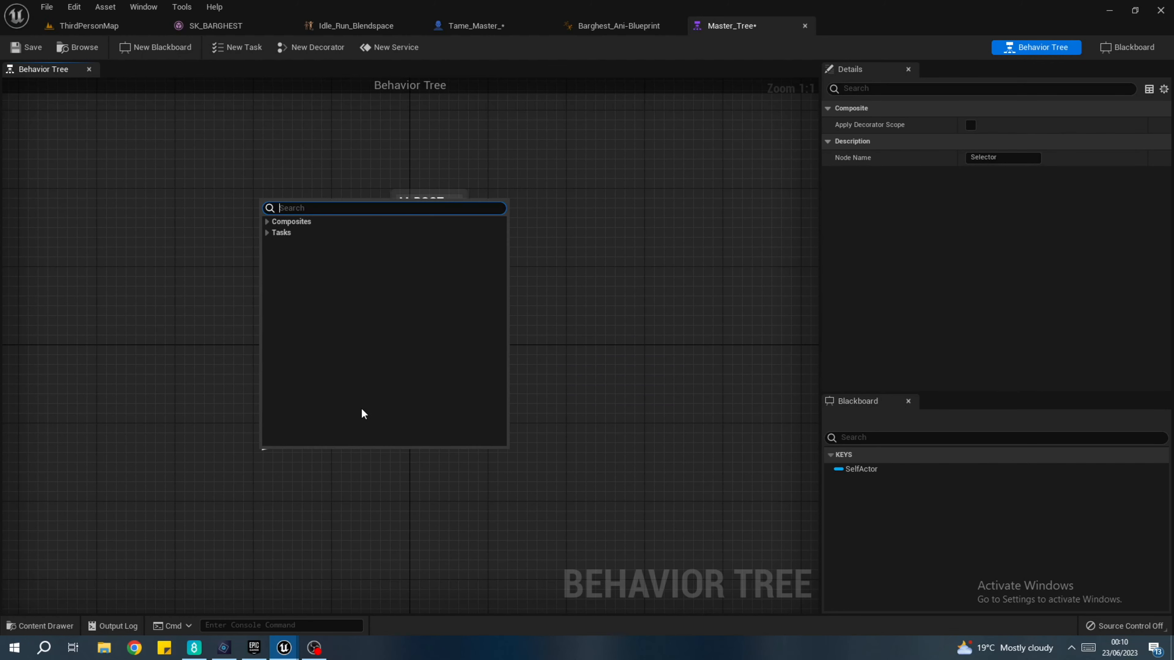
left_click(282, 232)
left_click(284, 223)
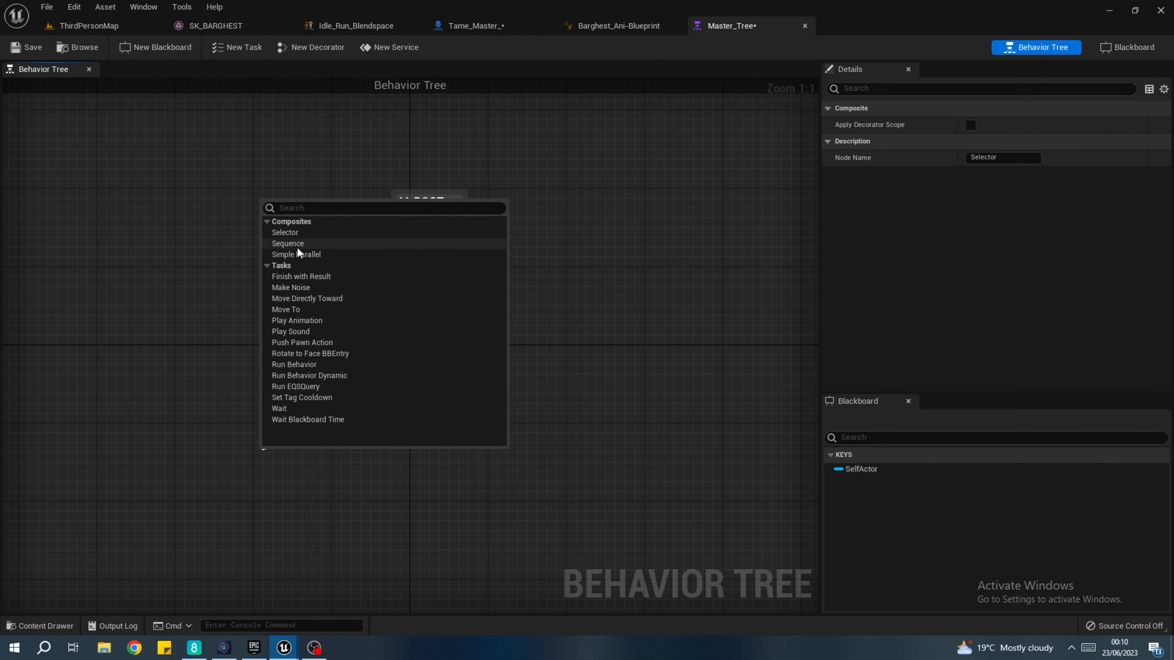
left_click(305, 243)
left_click_drag(326, 463, 316, 394)
left_click(476, 301)
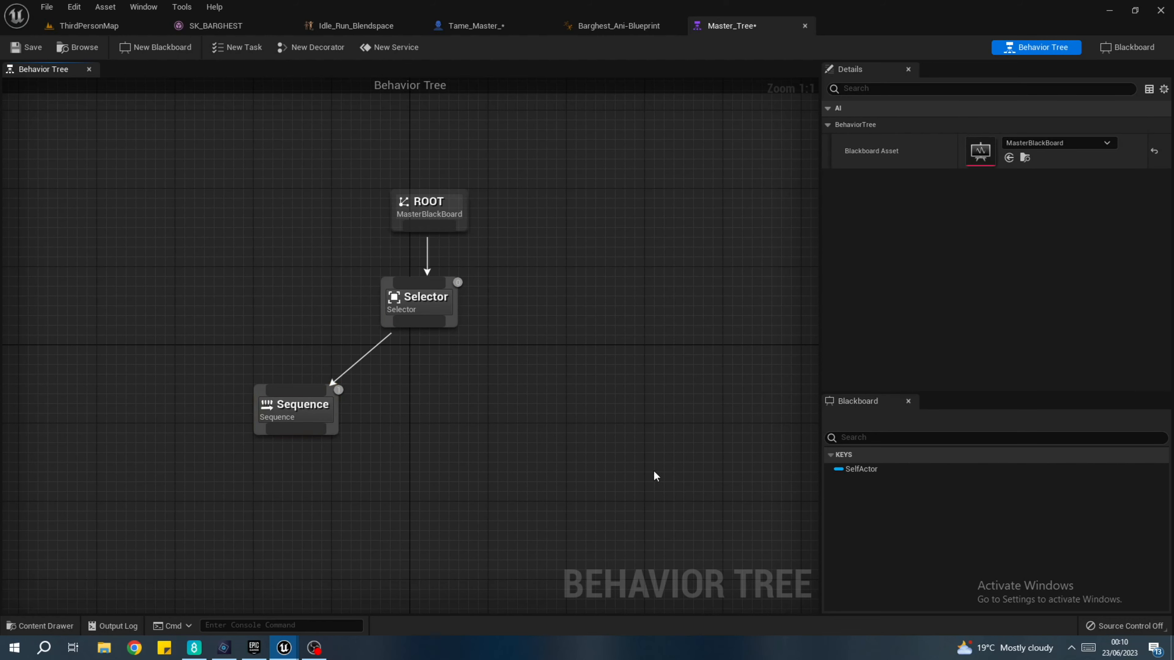
- Create a new behavior tree task named BTTask_RoamAround in the game/Ai folder
mouse_move(322, 425)
left_mouse_down()
mouse_move(373, 398)
mouse_move(240, 508)
mouse_move(325, 421)
left_mouse_up()
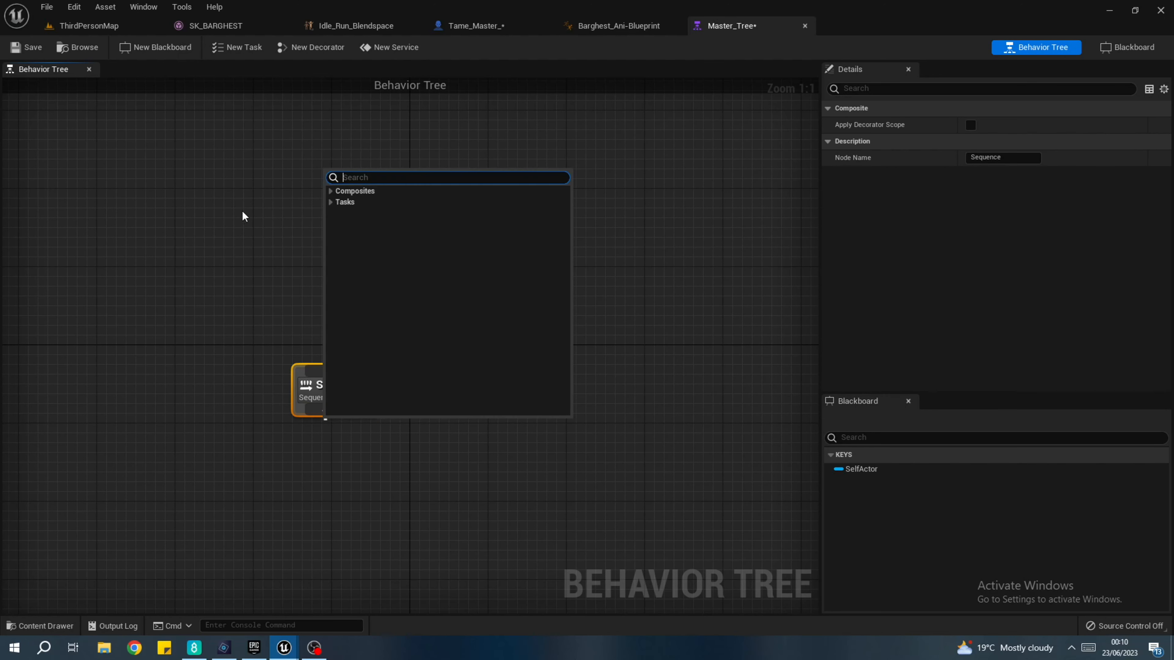
left_click(238, 47)
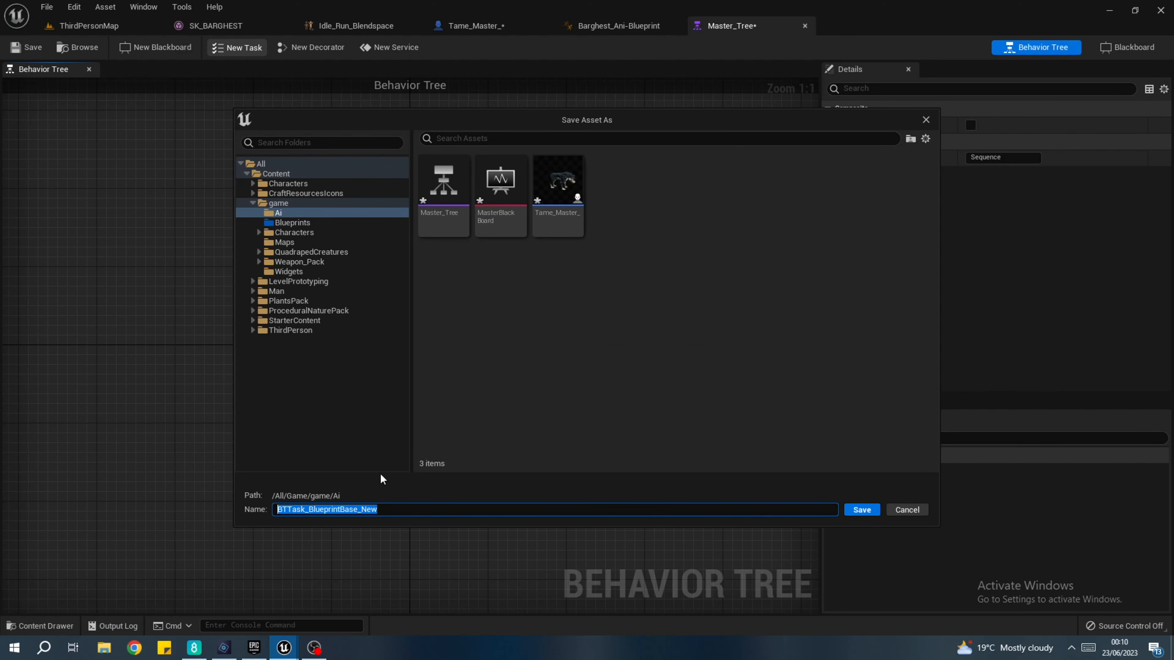
left_click_drag(417, 509, 320, 509)
key("BackSpace")
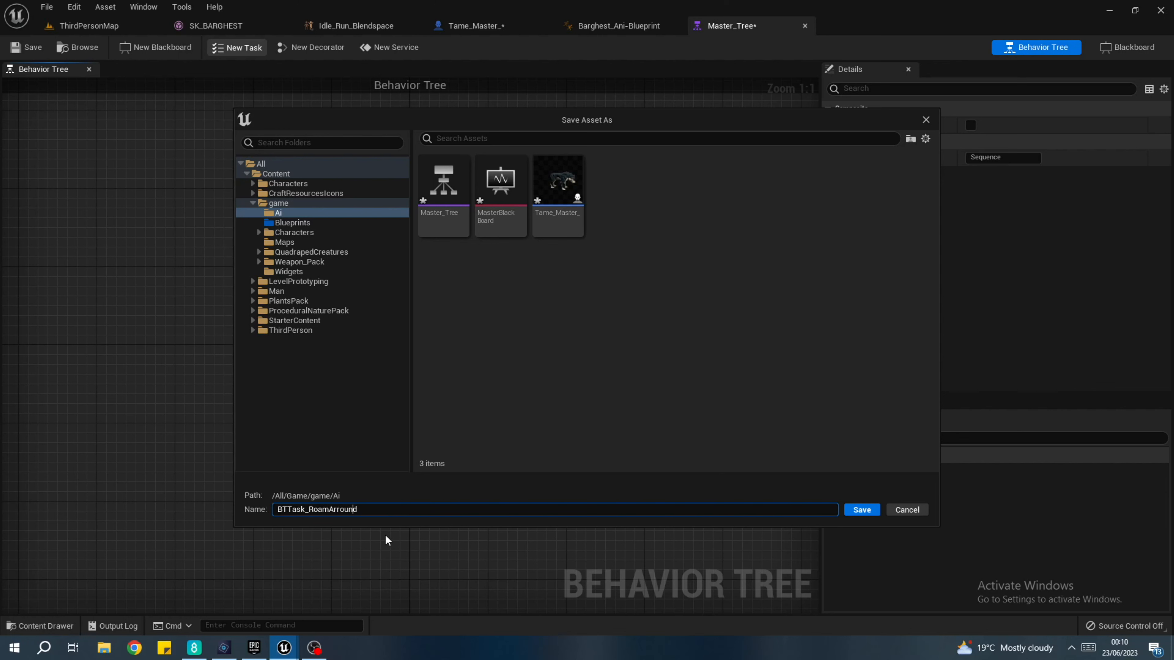
key("BackSpace")
left_click(862, 510)
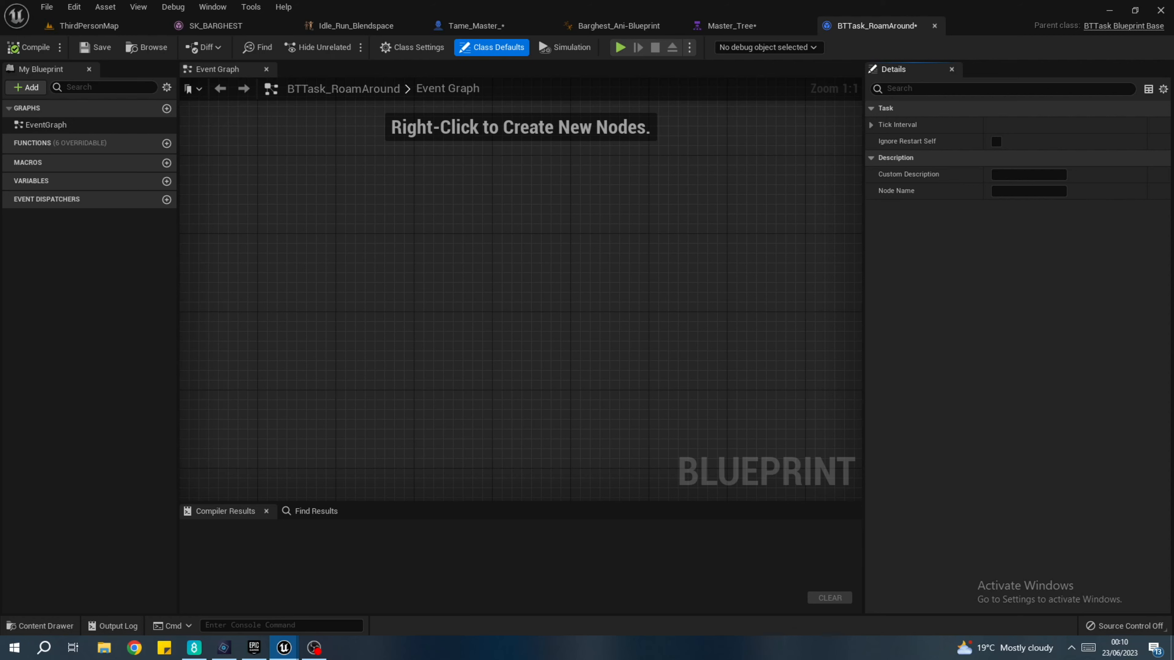
- Add an Event Receive Execute AI node to the BTTask_RoamAround event graph
right_click_drag(486, 310, 472, 279)
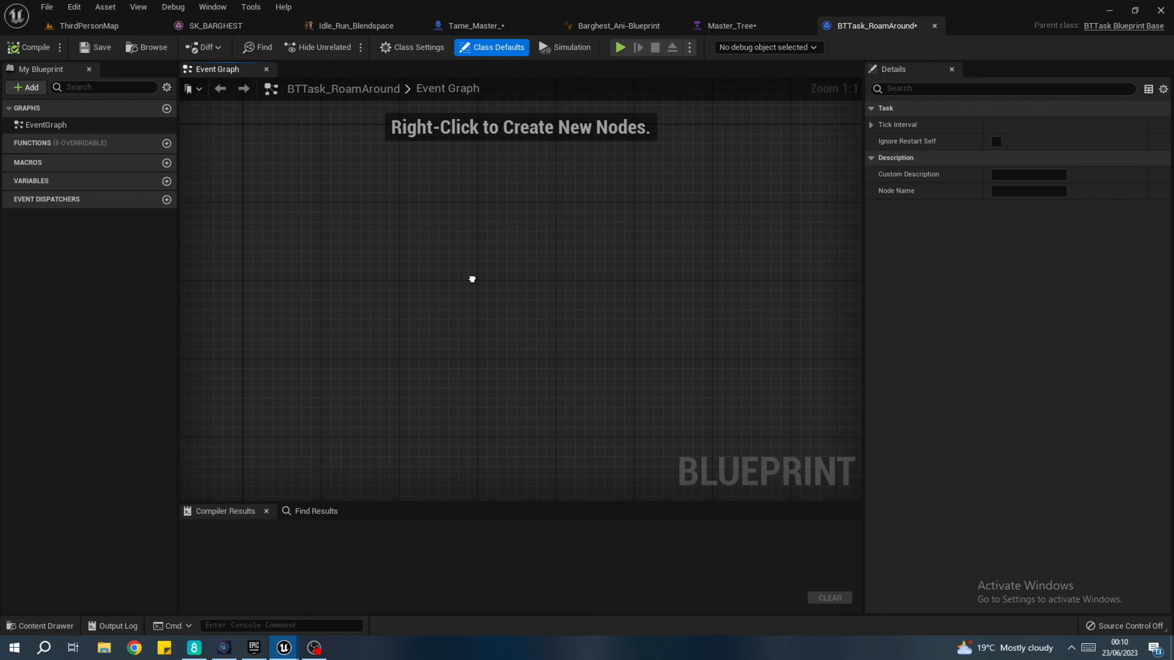
right_click(454, 263)
type("event")
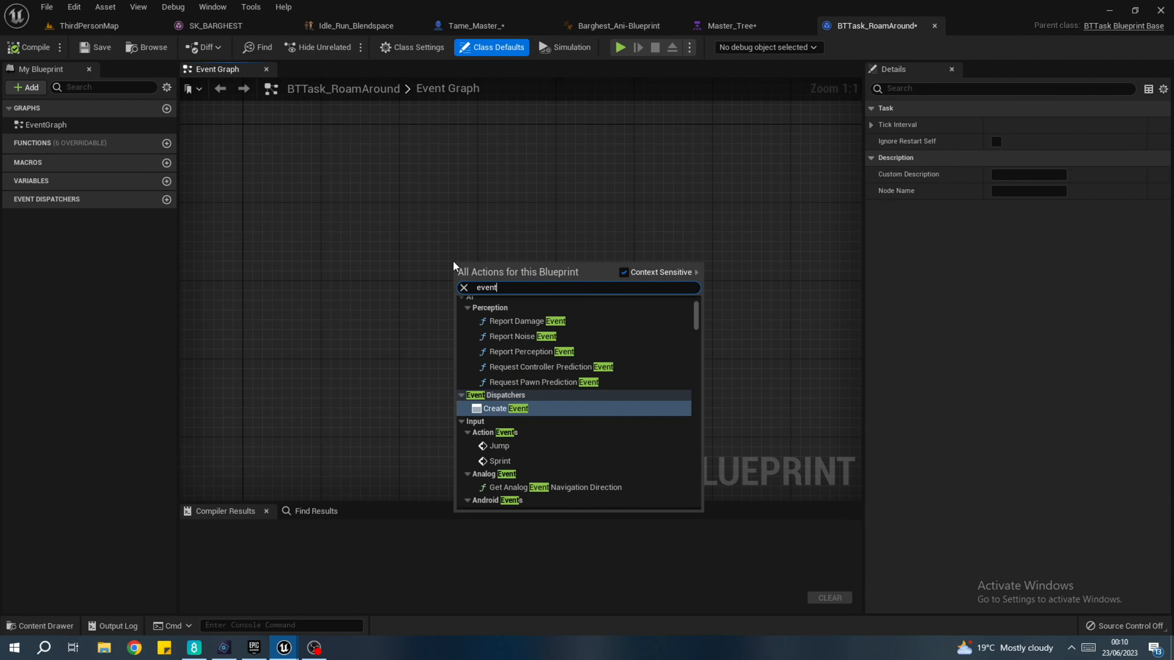
type(" rec")
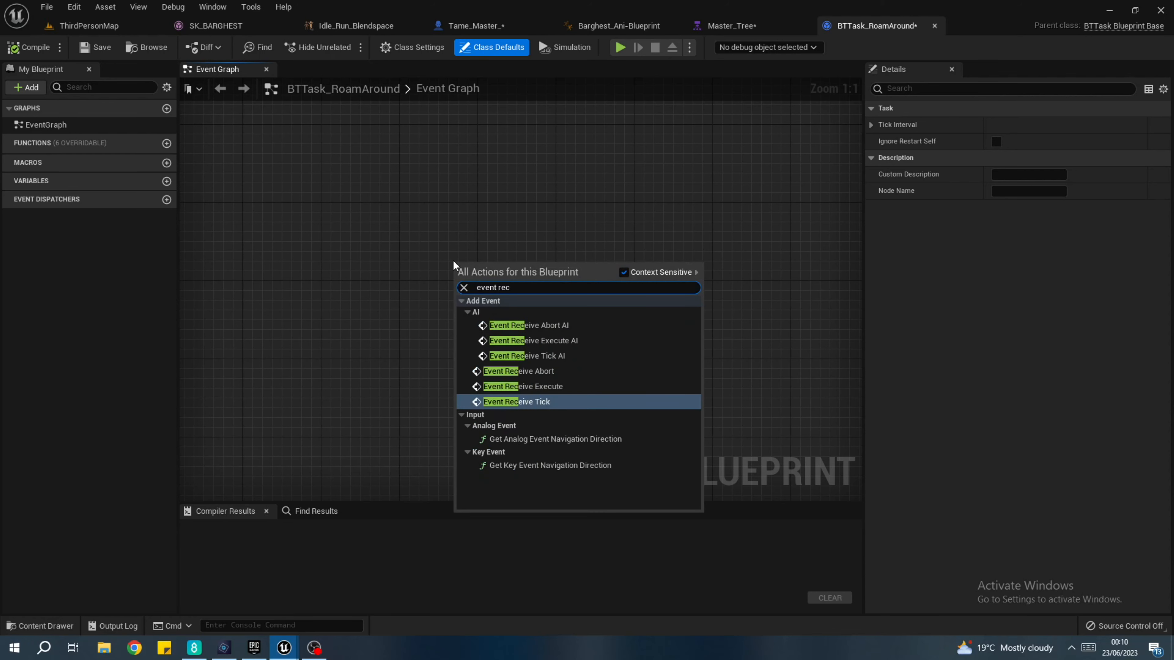
key("Up")
key("Up")
key("Up")
key("Up")
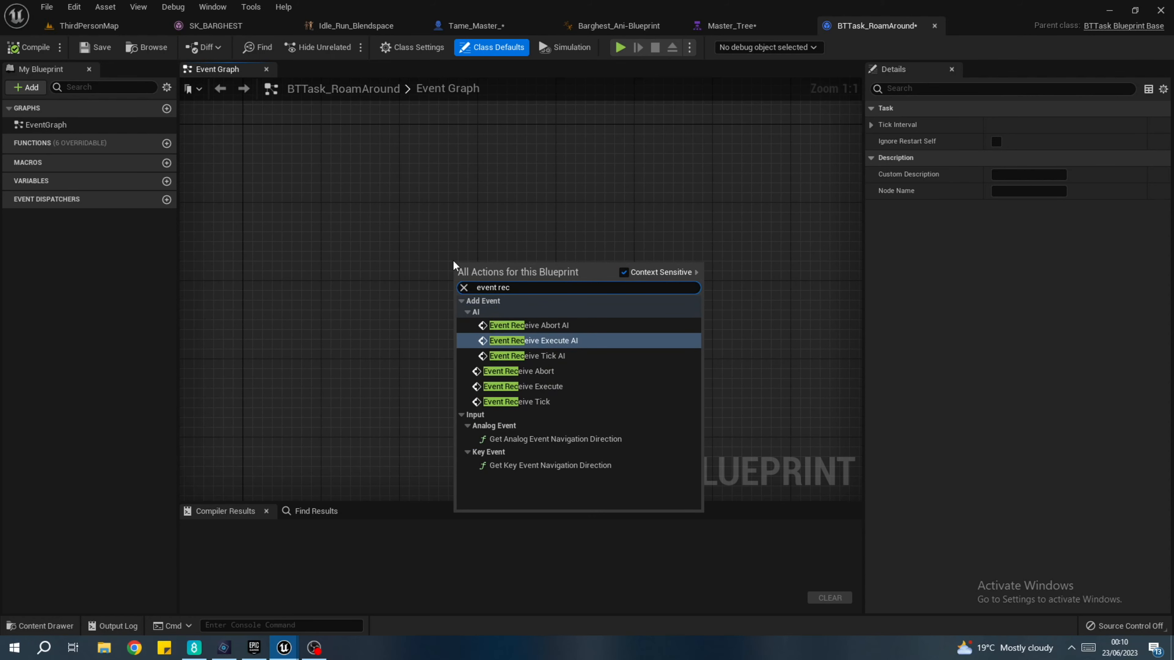
key("Return")
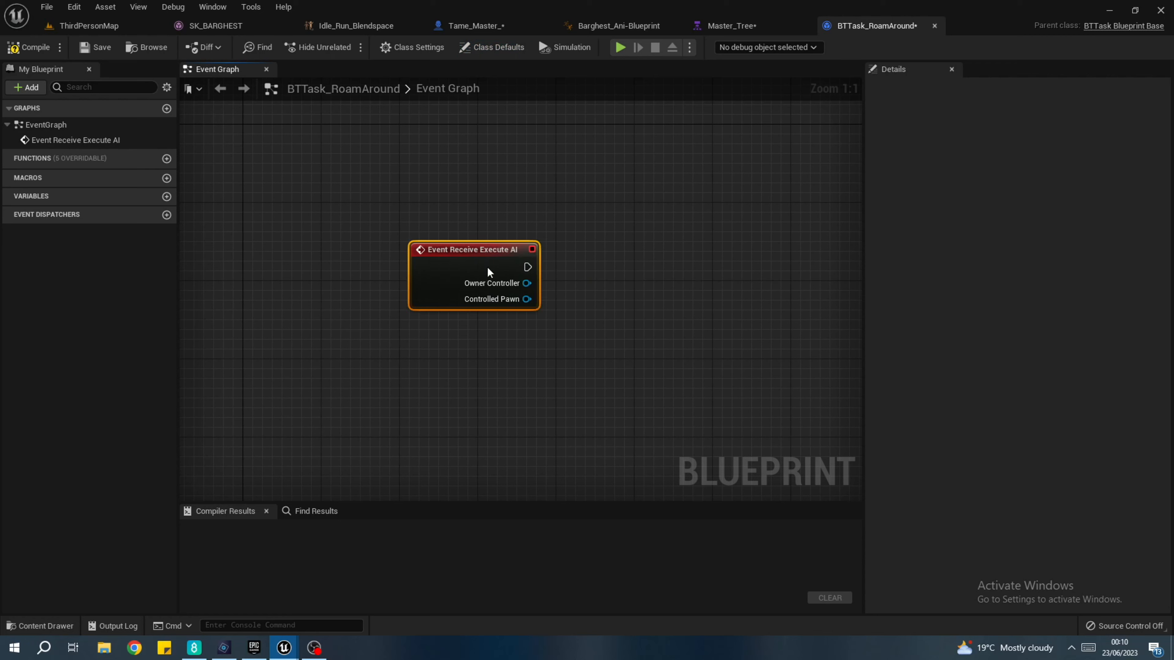
left_click_drag(488, 267, 488, 287)
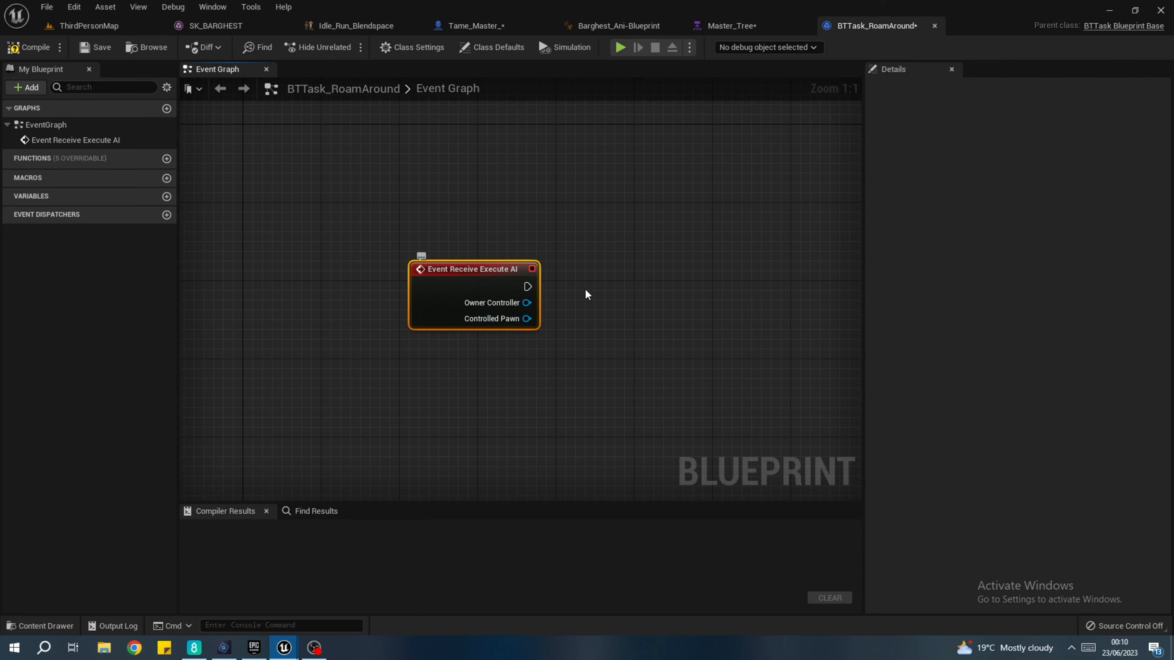
- Add a Get Actor Location node fed by the event's Controlled Pawn and place it beside the event
right_click_drag(587, 294, 561, 292)
left_click_drag(494, 321, 596, 377)
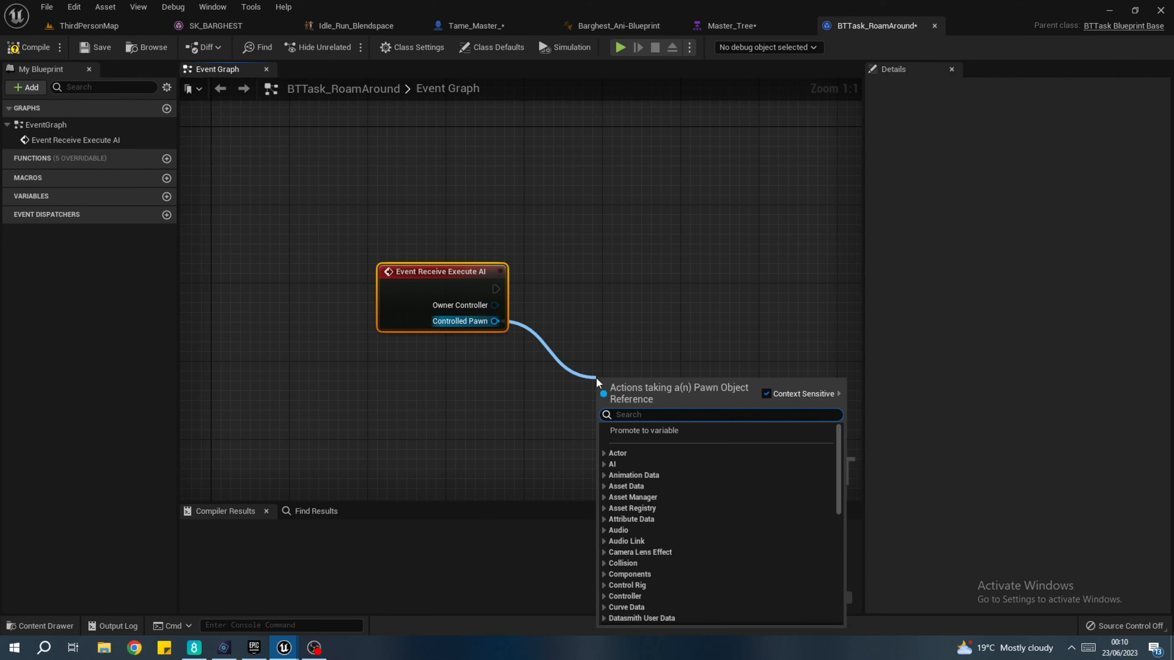
type("get actor")
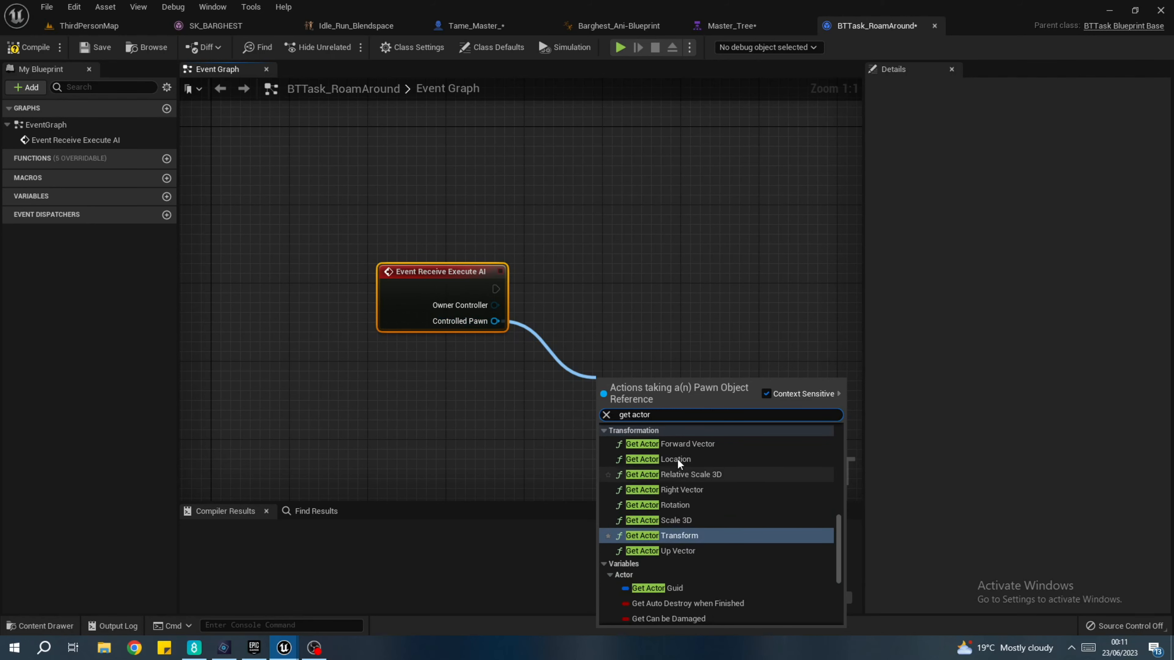
left_click(668, 459)
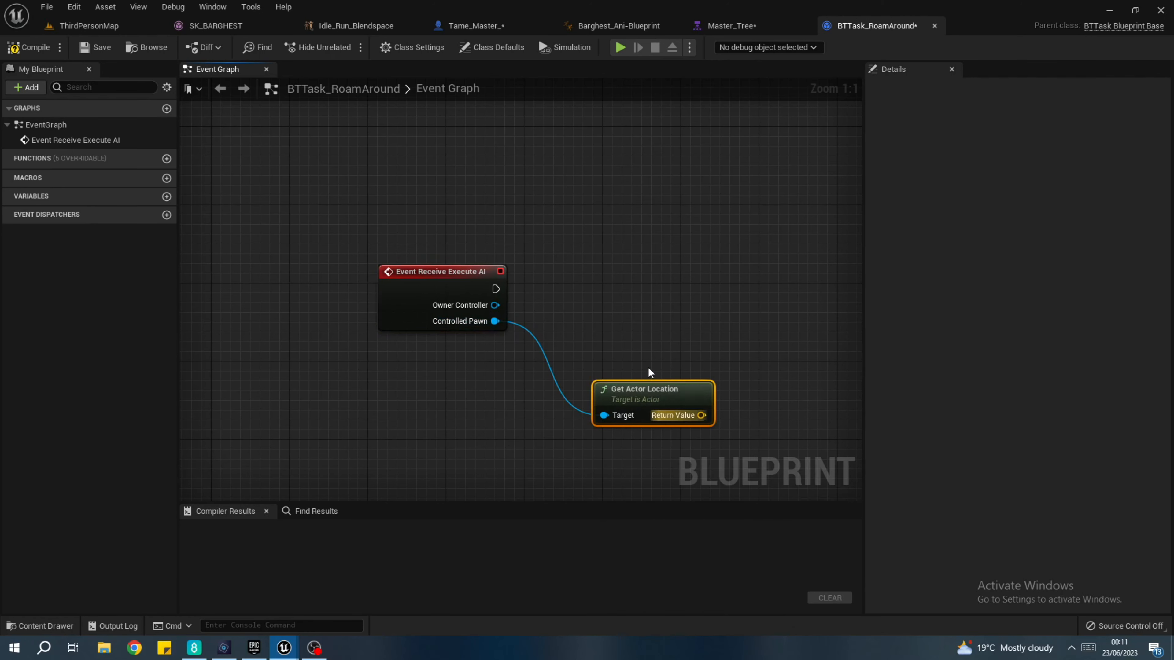
left_click_drag(614, 391, 546, 359)
- Add an AI MoveTo node executed by Event Receive Execute AI
right_click_drag(568, 307, 520, 355)
left_click_drag(443, 339, 756, 335)
type("ai move")
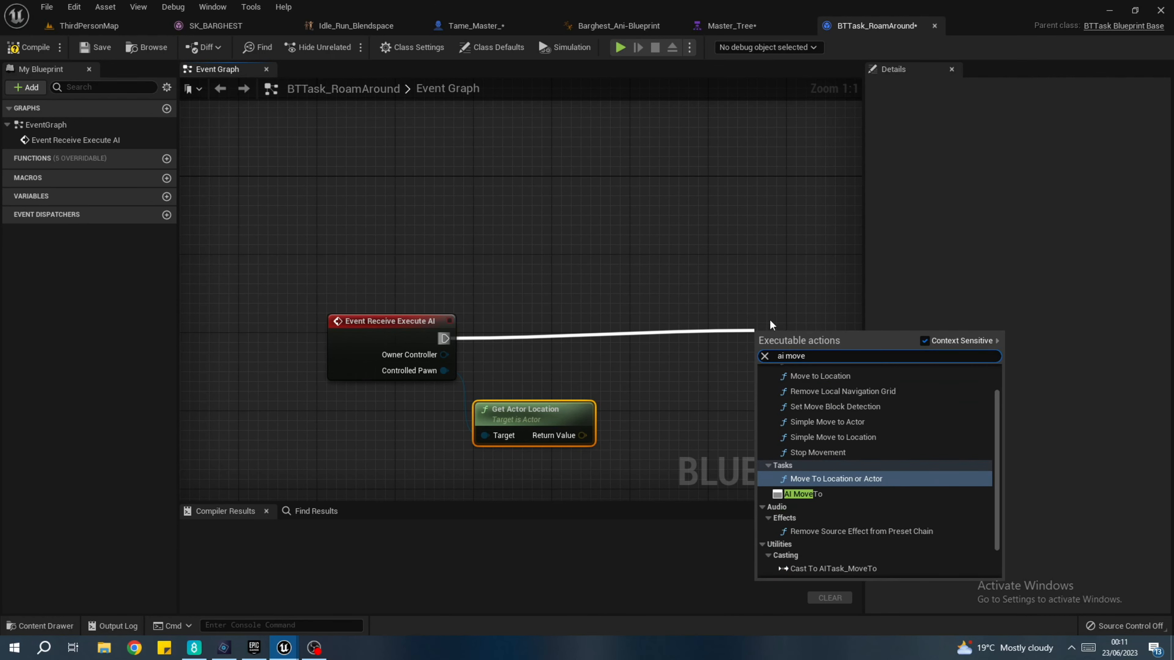
key("Down")
key("Return")
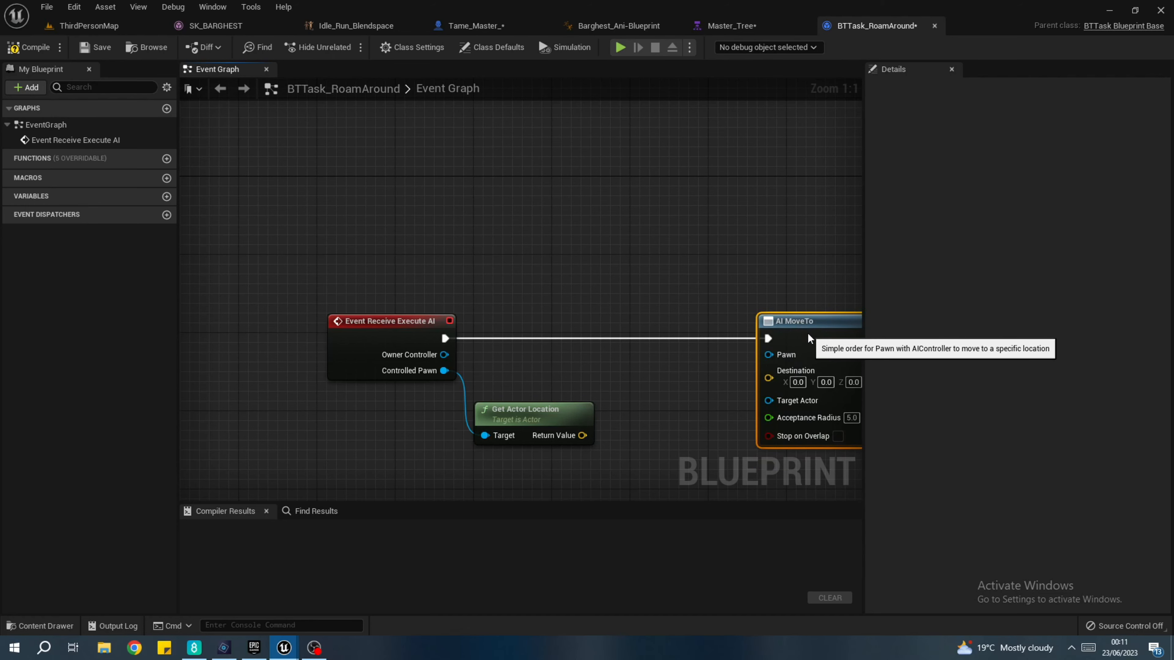
right_click_drag(770, 381, 675, 308)
- Feed AI MoveTo's Destination from a GetRandomReachablePointInRadius node whose Origin comes from Get Actor Location
left_click_drag(675, 309, 603, 352)
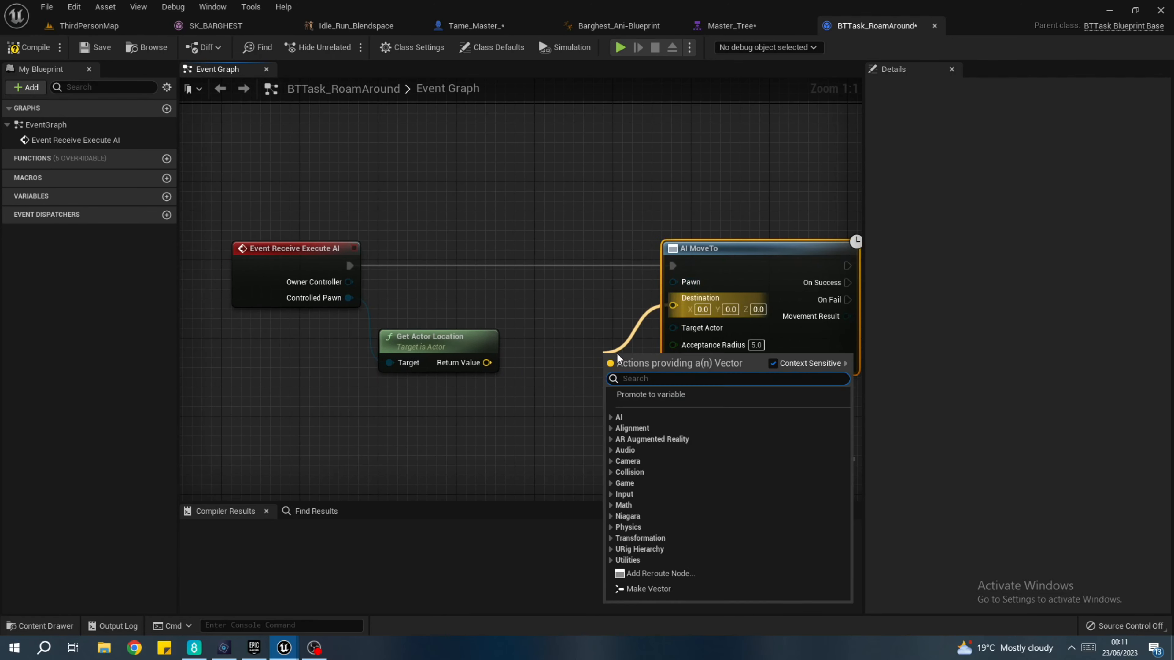
type("gert")
key("BackSpace")
key("BackSpace")
type("t ras")
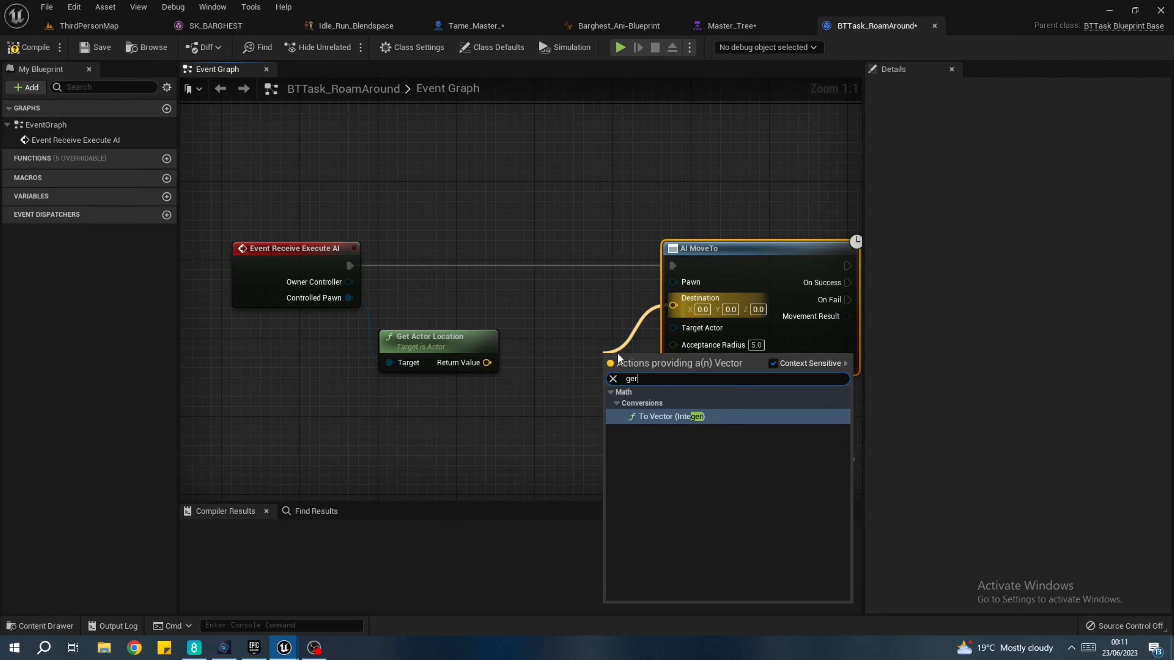
key("BackSpace")
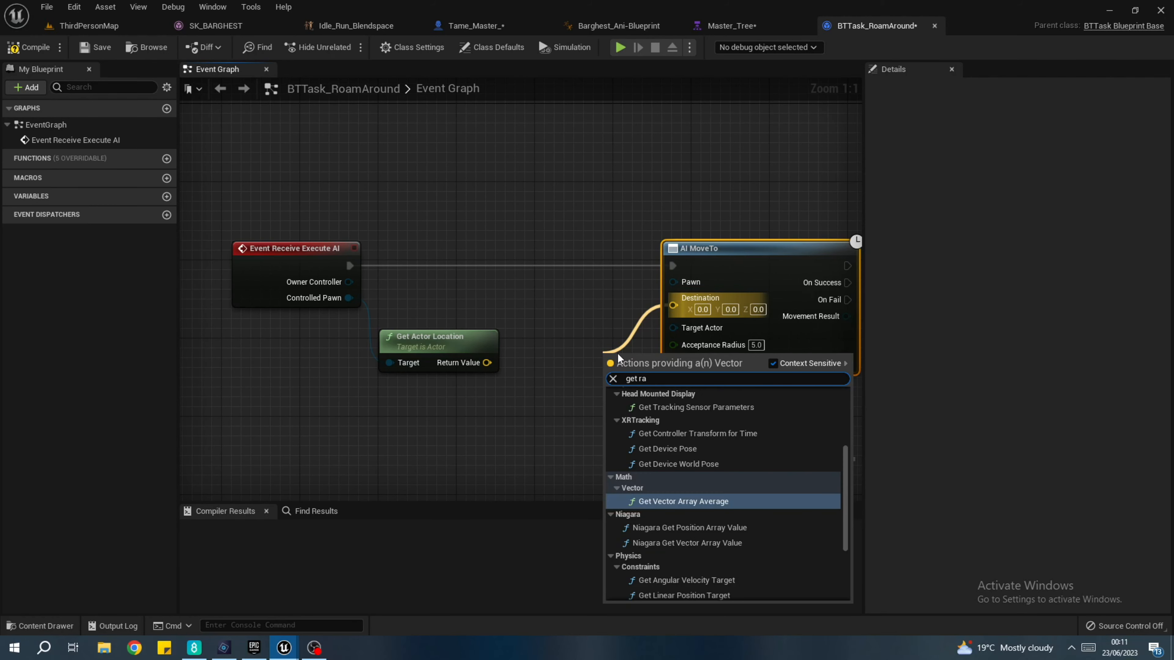
type("ndom")
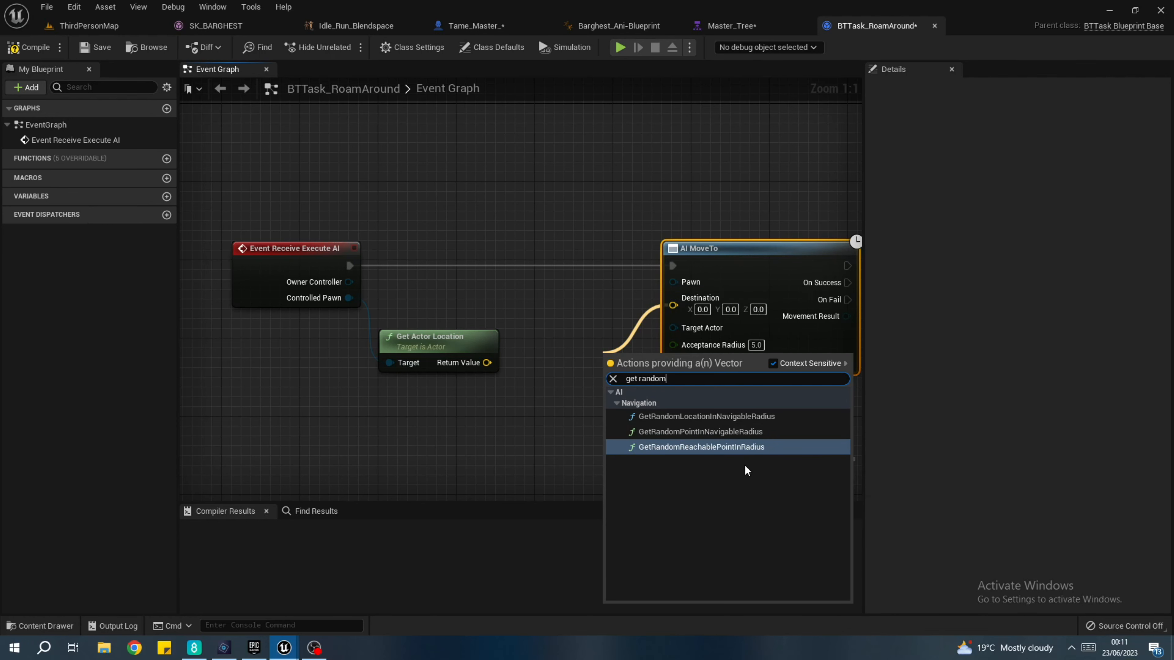
left_click(698, 446)
left_click_drag(614, 384, 487, 363)
- Space out the nodes, setting the random point's Radius to 1500 and AI MoveTo's Acceptance Radius to 120
left_click_drag(716, 253, 795, 252)
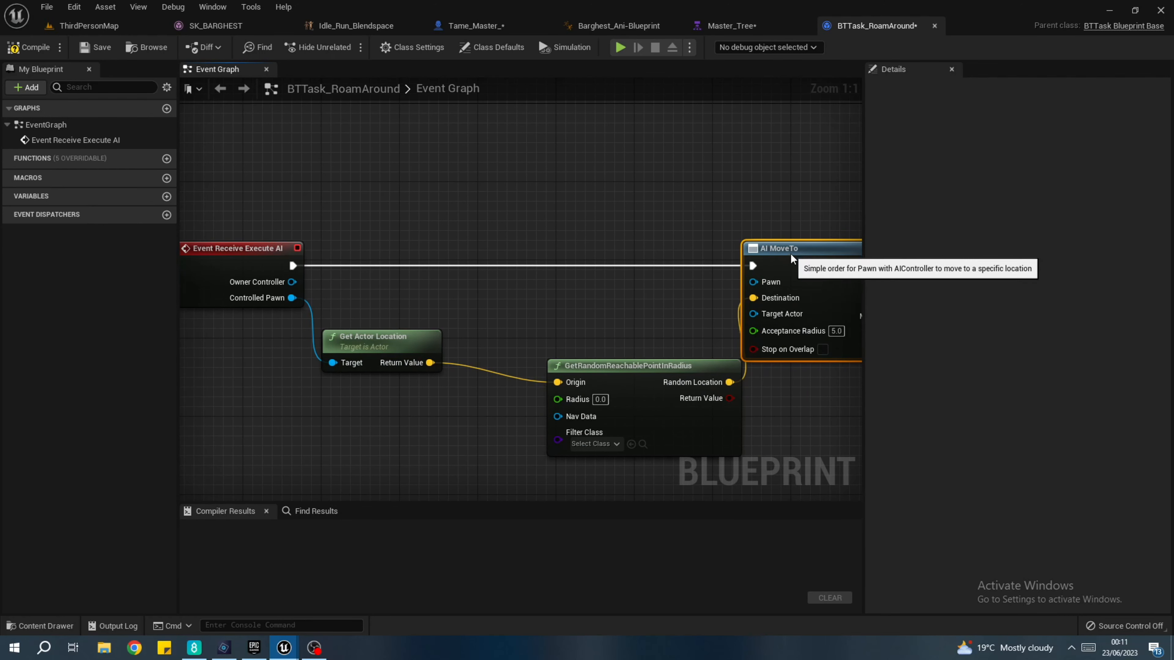
left_click_drag(668, 382, 593, 344)
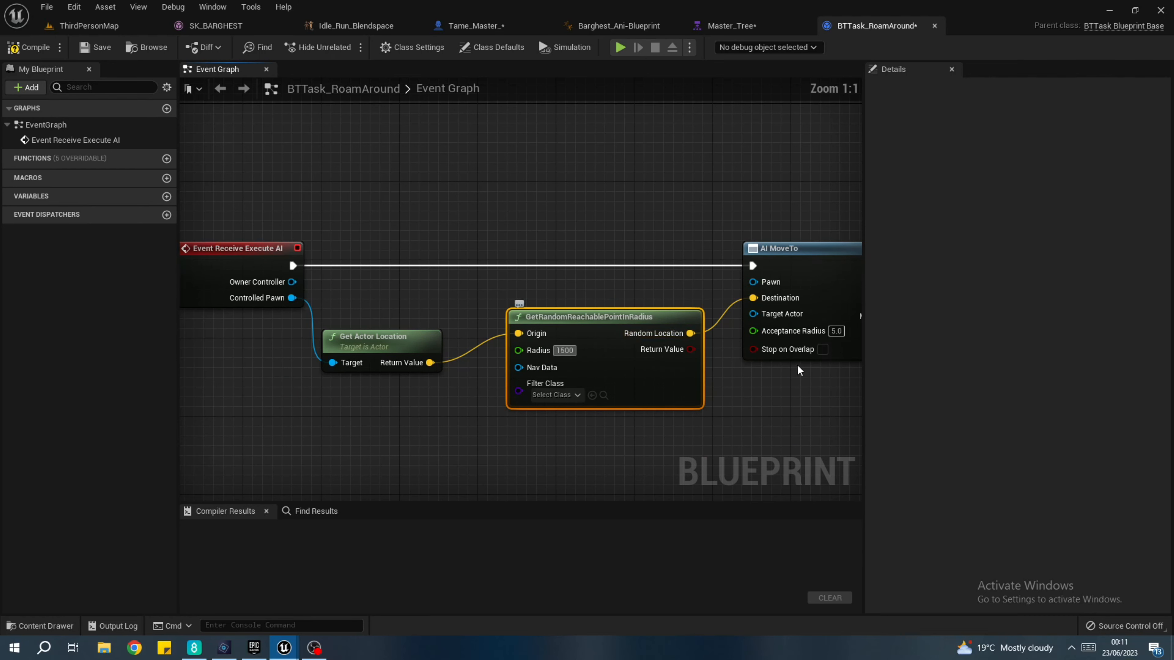
left_click(837, 331)
type("120")
key("Return")
- Connect the event's Controlled Pawn to the Pawn input of AI MoveTo
left_click(779, 216)
right_click_drag(779, 216, 728, 253)
left_click_drag(729, 295, 264, 311)
- Add a Finish Execute node driven by AI MoveTo's On Success output
right_click_drag(416, 186, 180, 223)
left_click_drag(445, 333, 517, 329)
type("finsh")
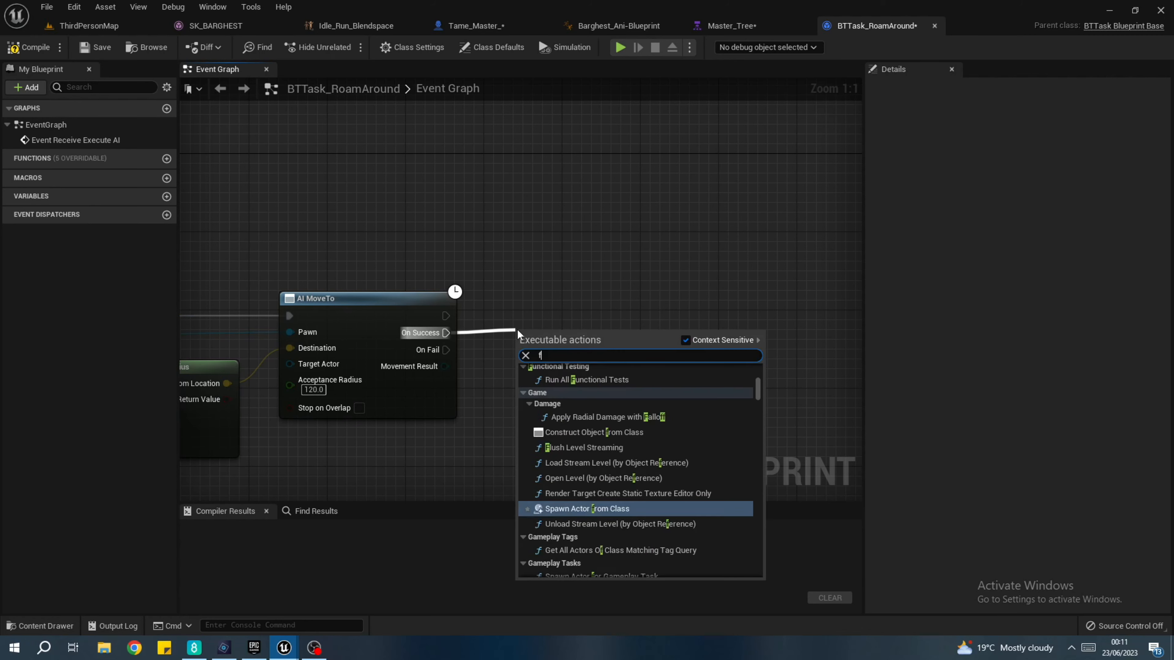
key("BackSpace")
key("BackSpace")
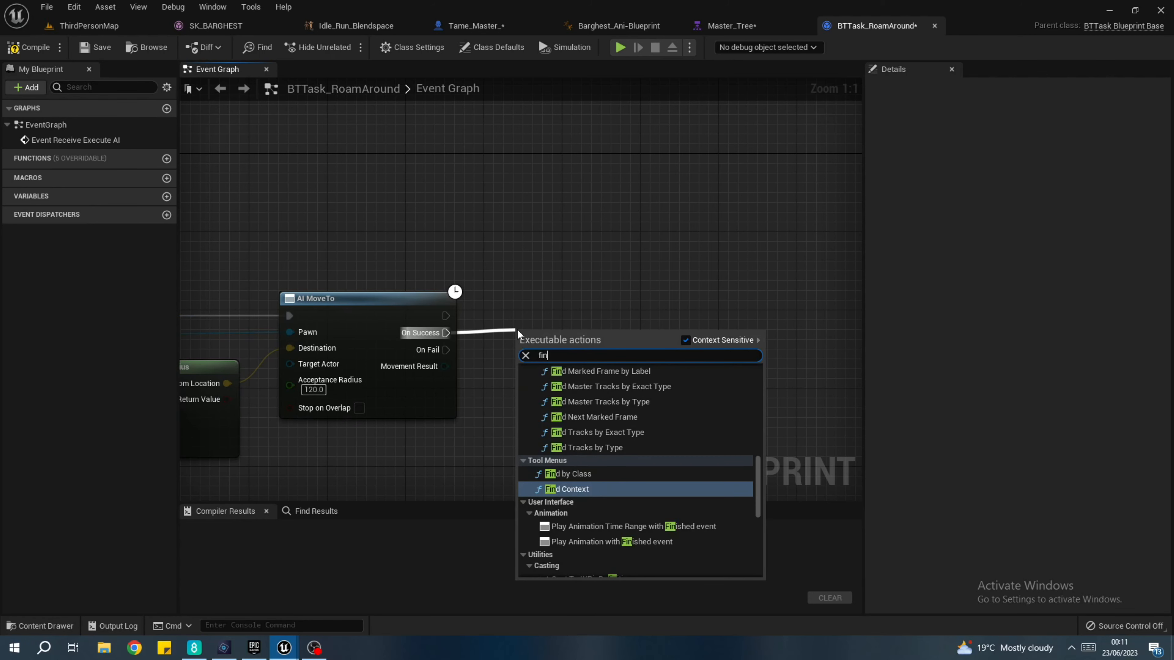
key("BackSpace")
key("BackSpace")
key("BackSpace")
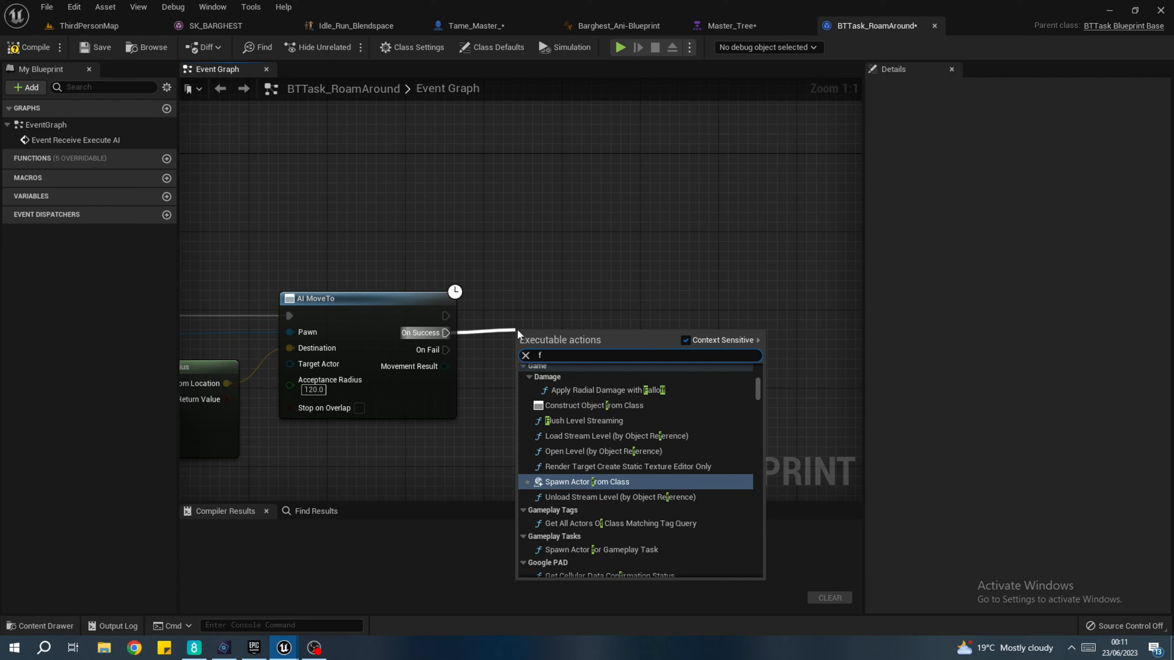
type("finish")
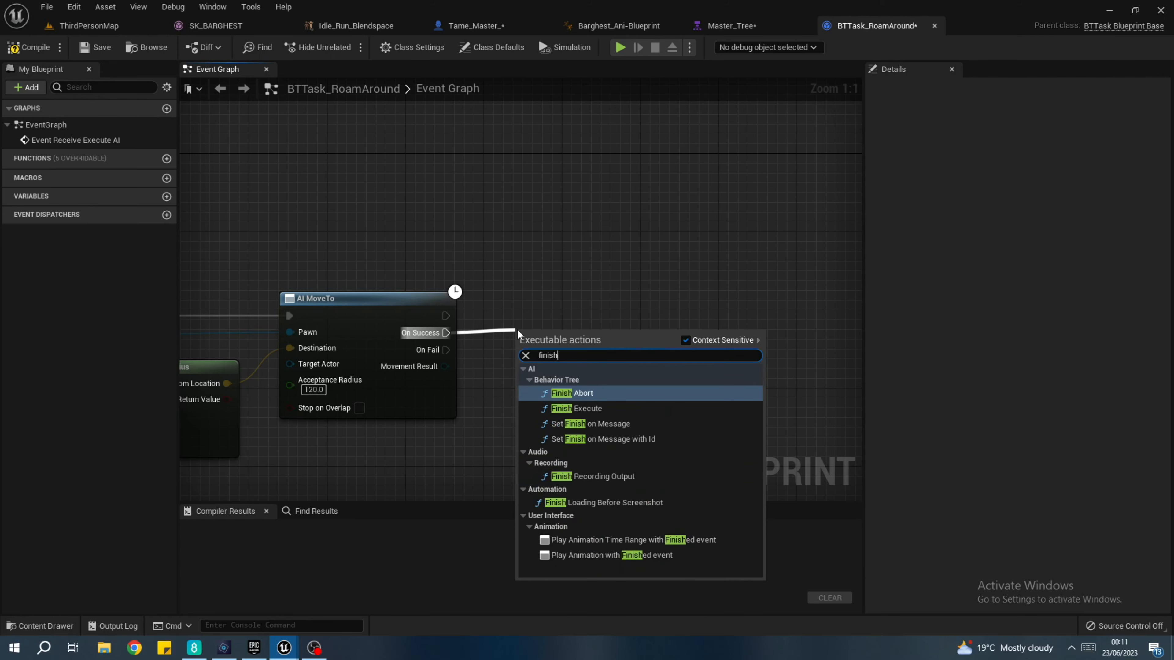
left_click(559, 408)
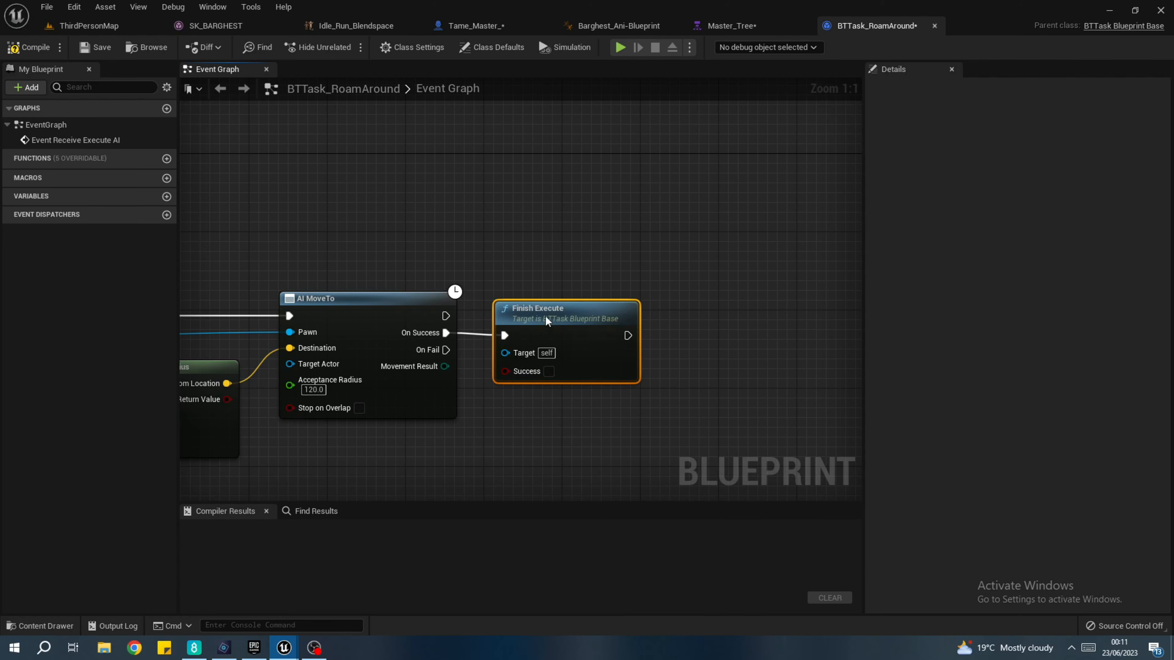
- Enable Success on Finish Execute, and compile and save the BTTask_RoamAround blueprint
left_click(548, 371)
left_click(29, 46)
left_click(99, 47)
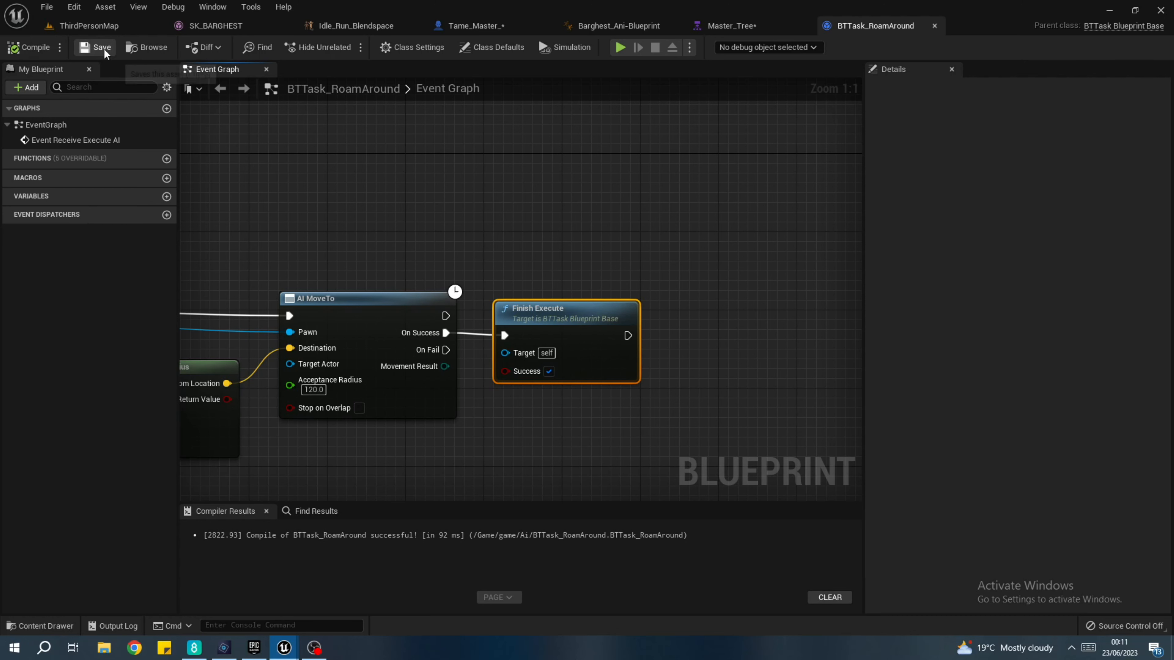
- In Master_Tree, add the BTTask_RoamAround task under the Sequence node and place it below and to the left
left_click(723, 27)
left_click_drag(335, 409, 275, 464)
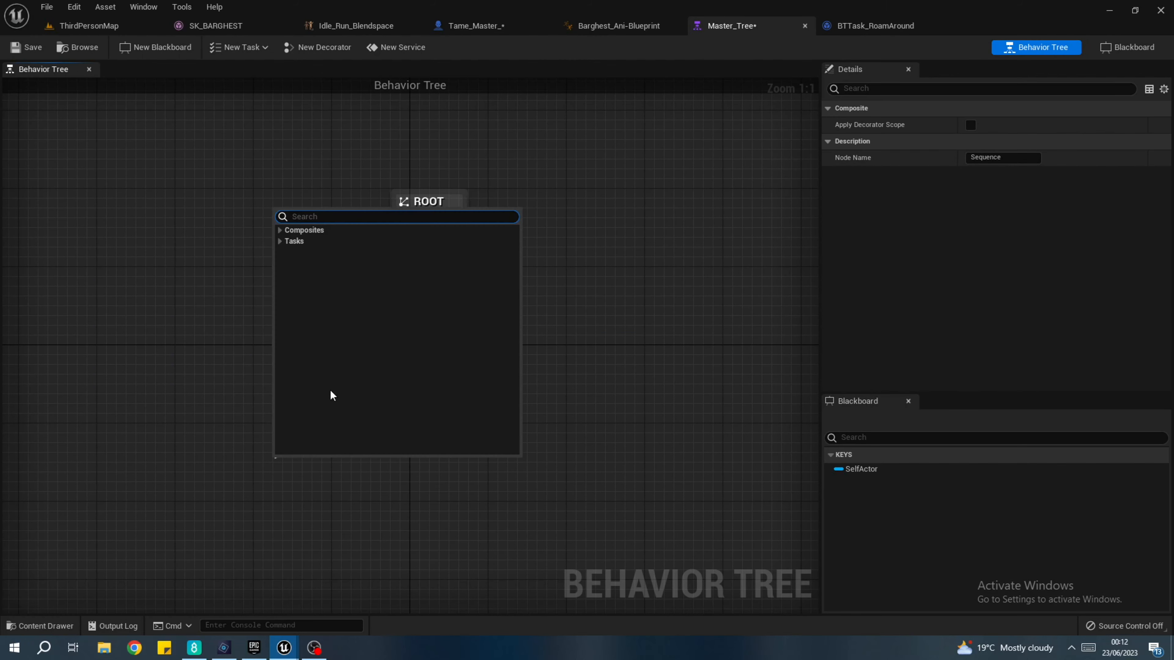
left_click(283, 243)
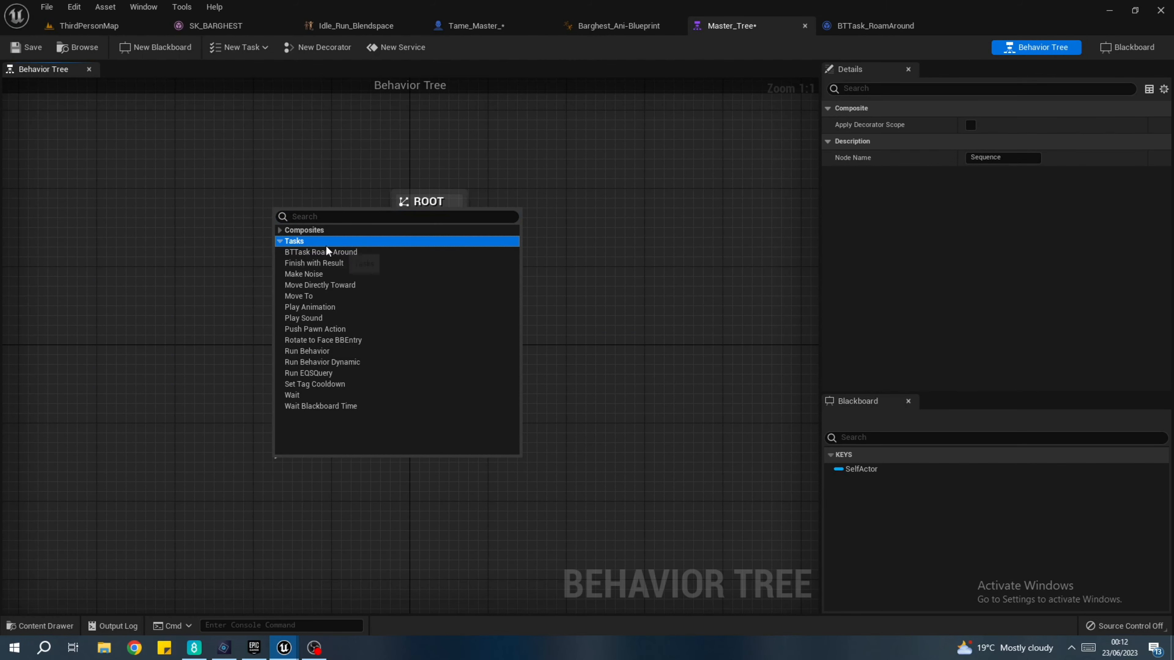
left_click(319, 253)
left_click_drag(322, 472, 225, 472)
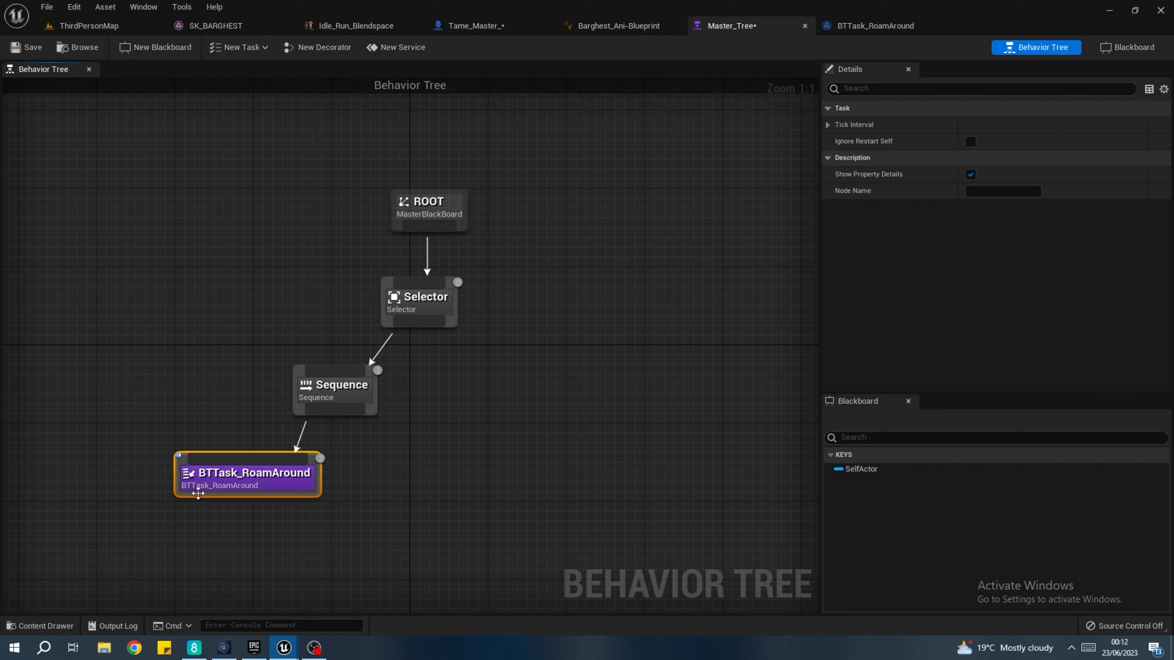
- Add a Wait task under the Sequence node, beside BTTask_RoamAround
left_click_drag(337, 410, 382, 493)
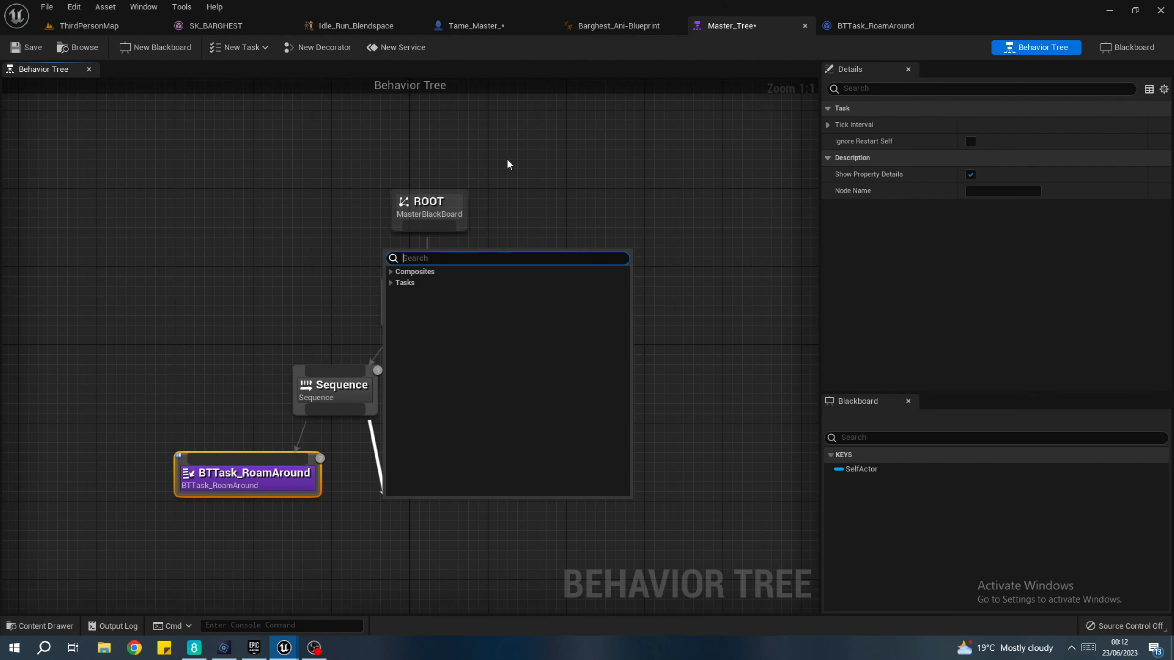
left_click(392, 282)
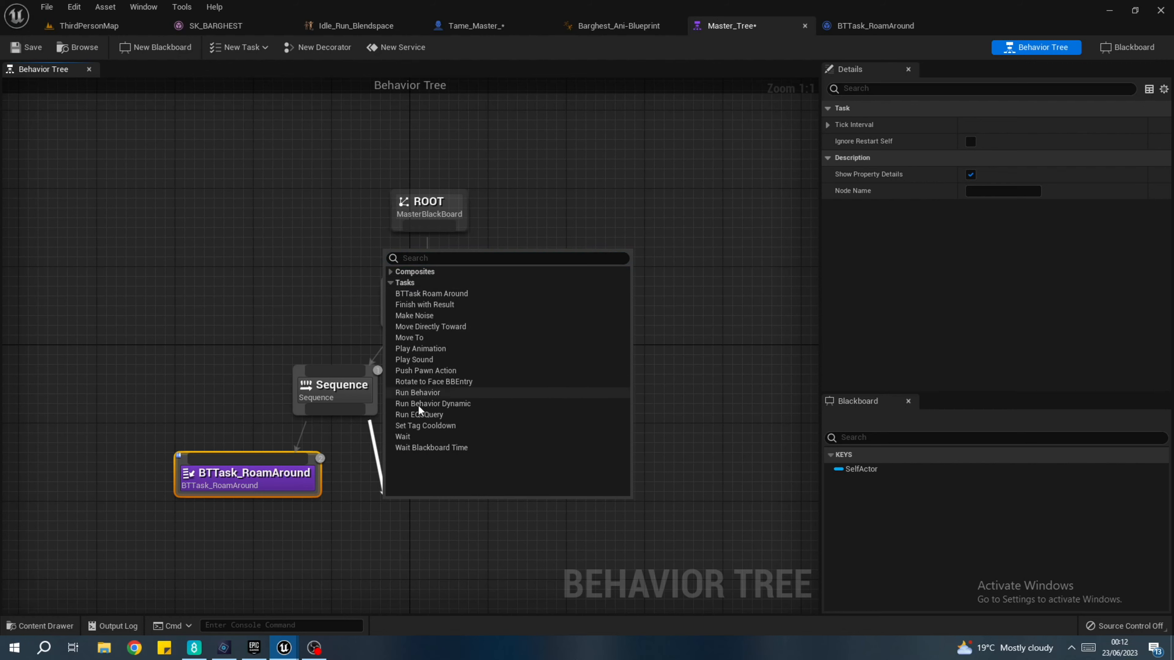
left_click(421, 440)
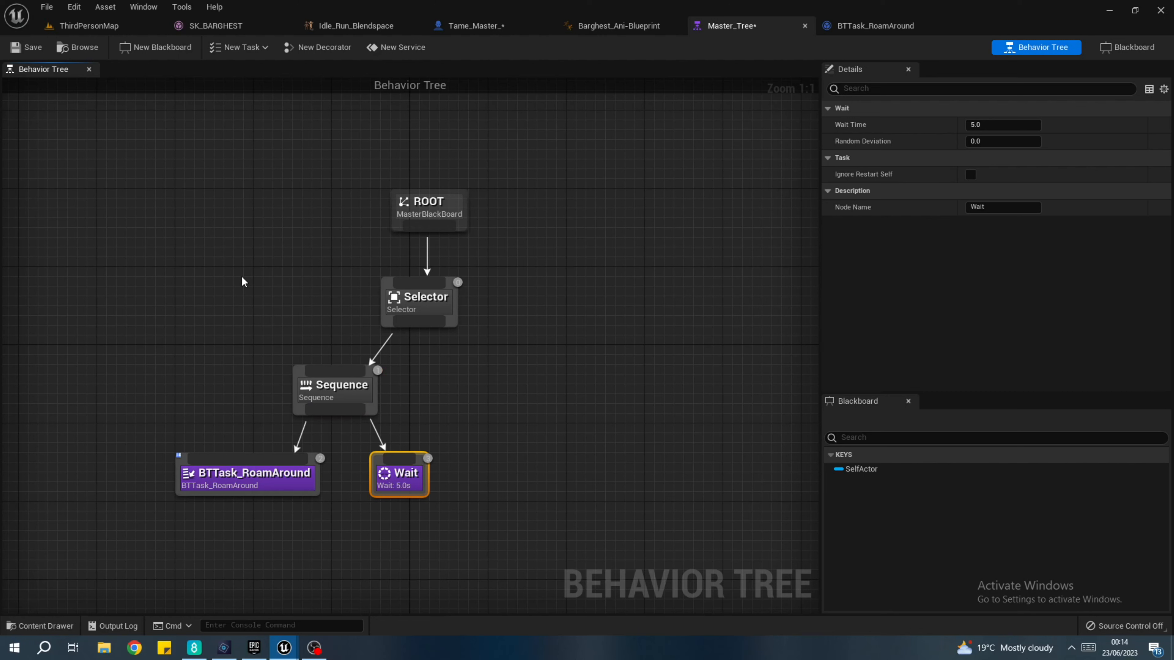
- Create a new Blueprint Class in the Ai folder with AIController as its parent class, keeping the default name
left_click(481, 26)
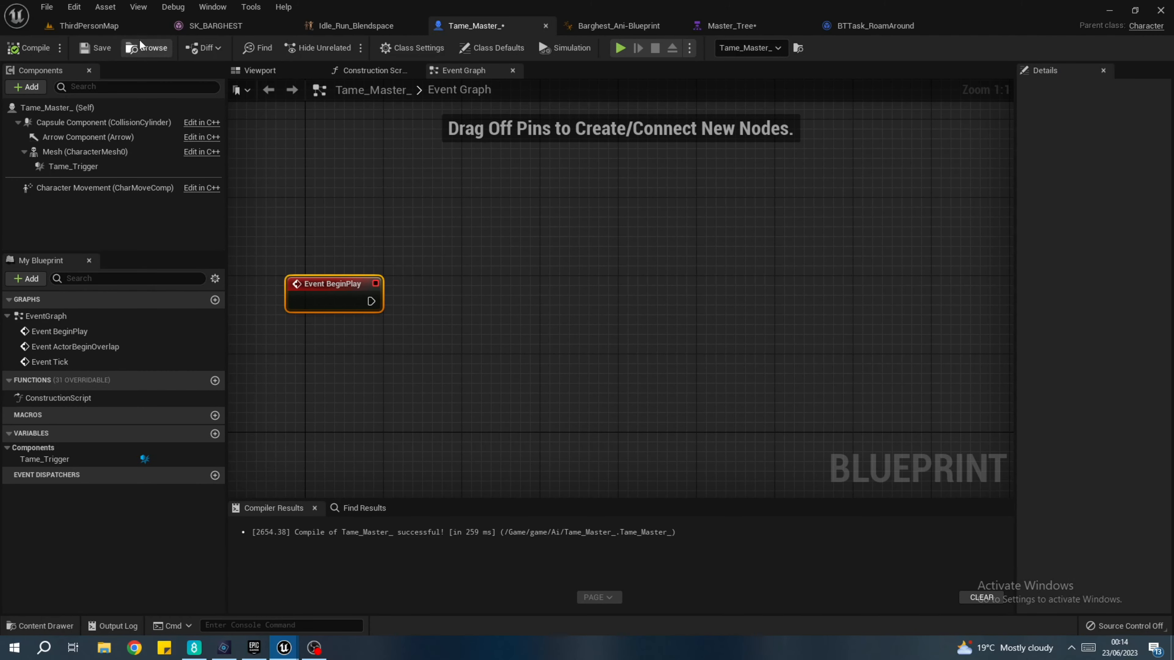
left_click(115, 26)
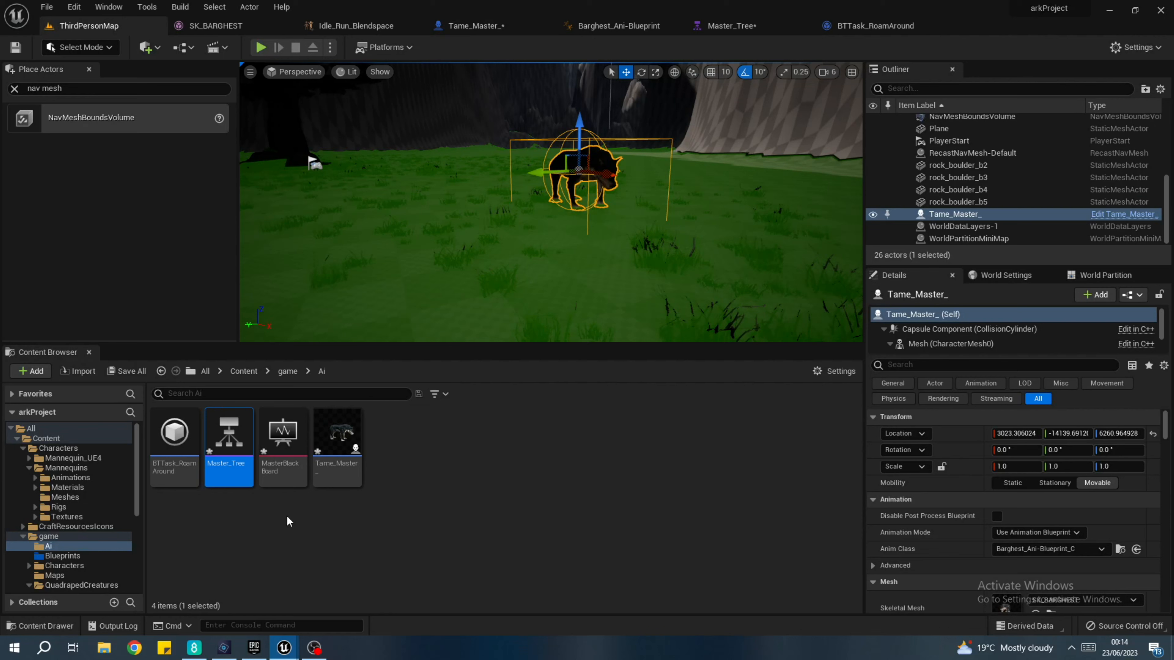
right_click(438, 459)
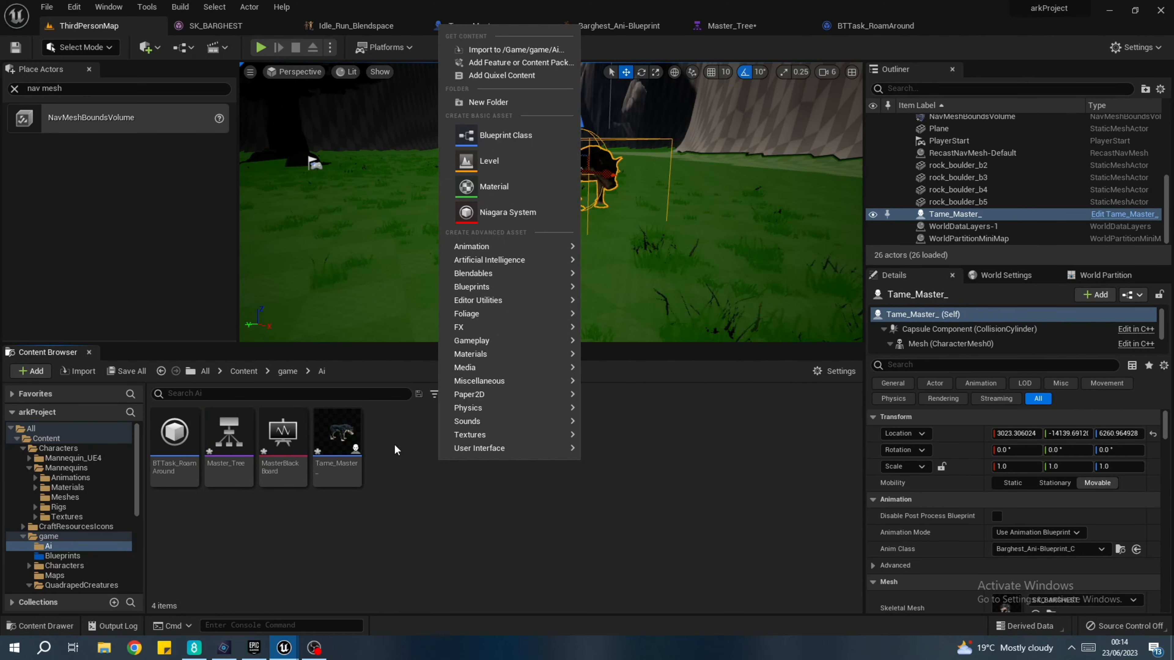
left_click(483, 128)
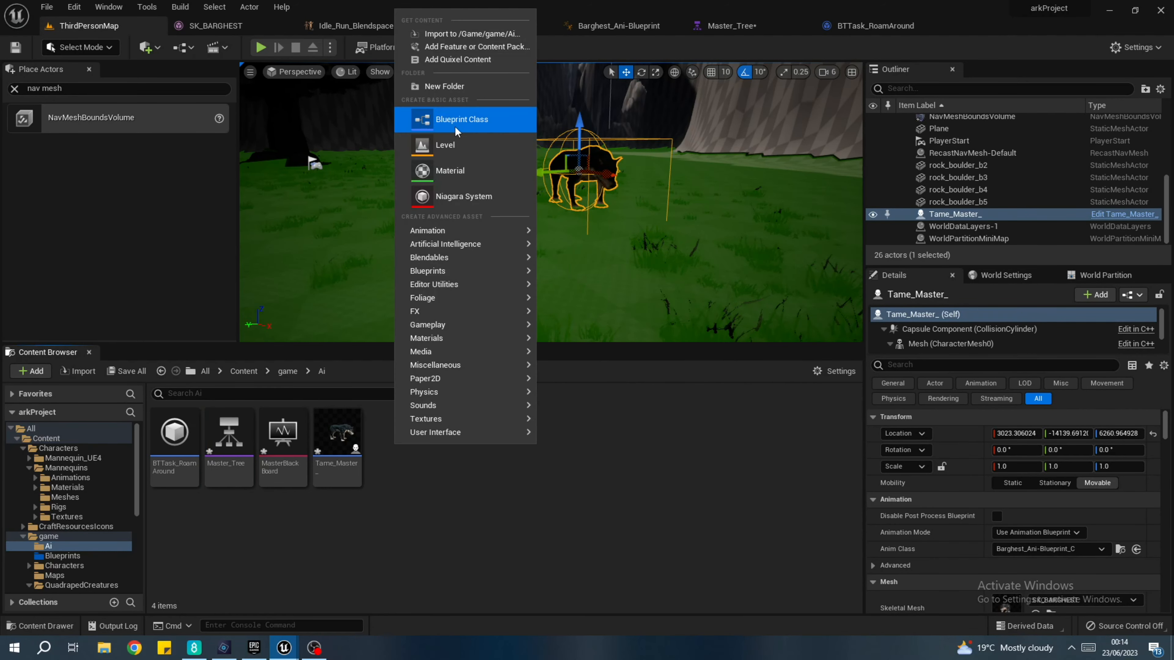
left_click(455, 126)
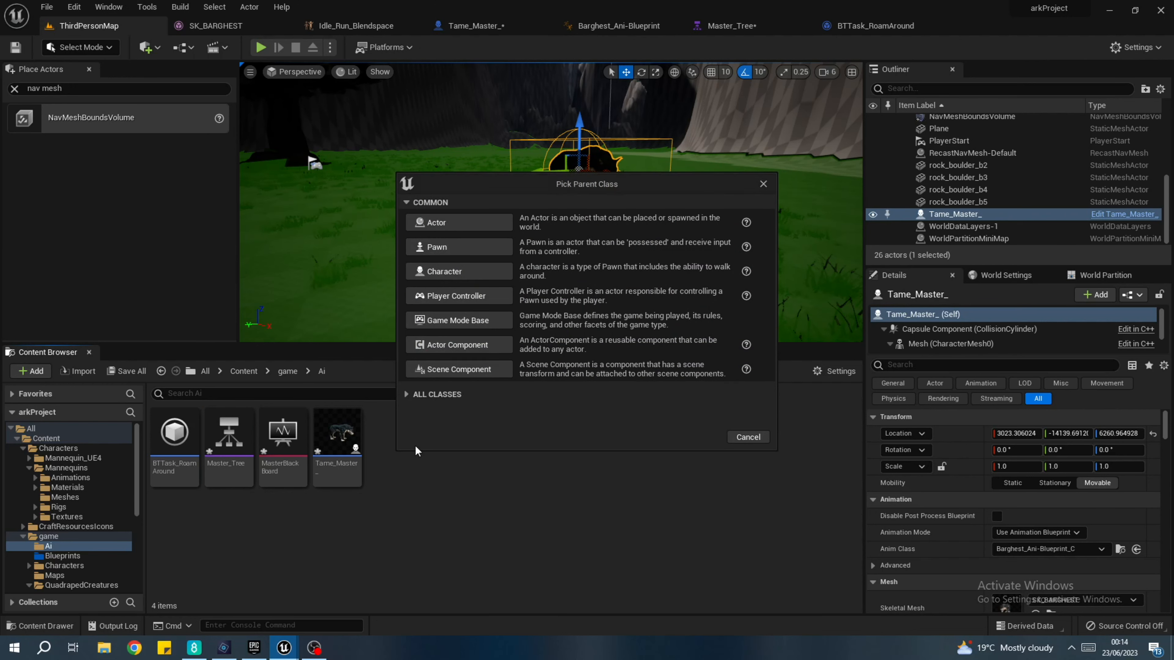
left_click(407, 394)
type("ai con")
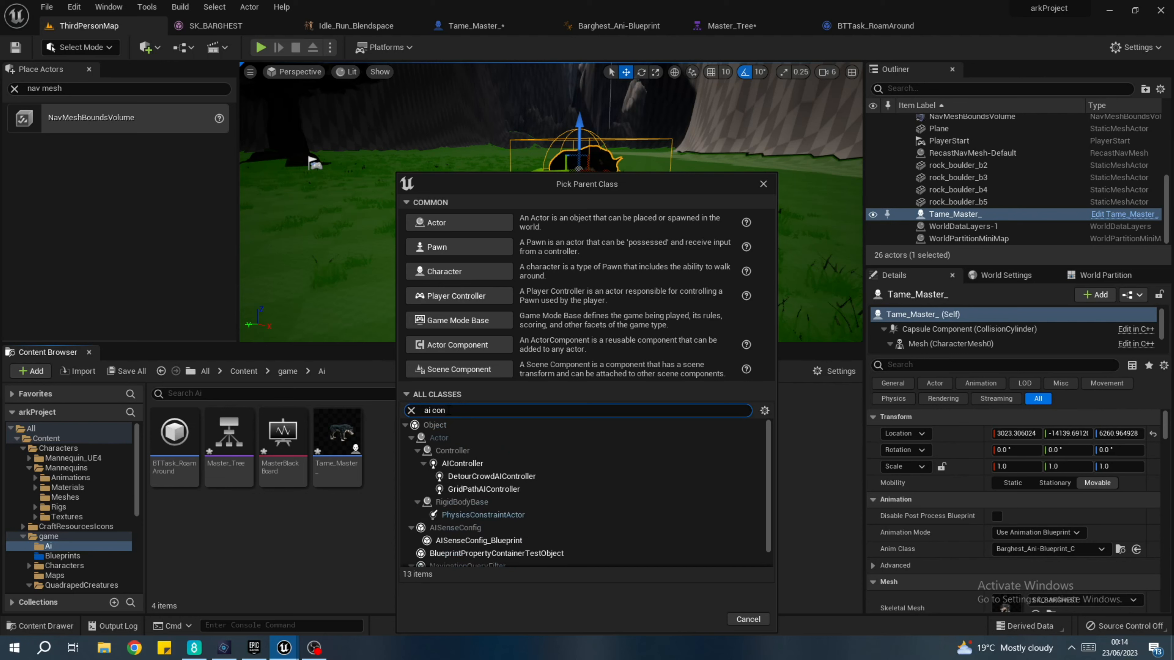
left_click(463, 464)
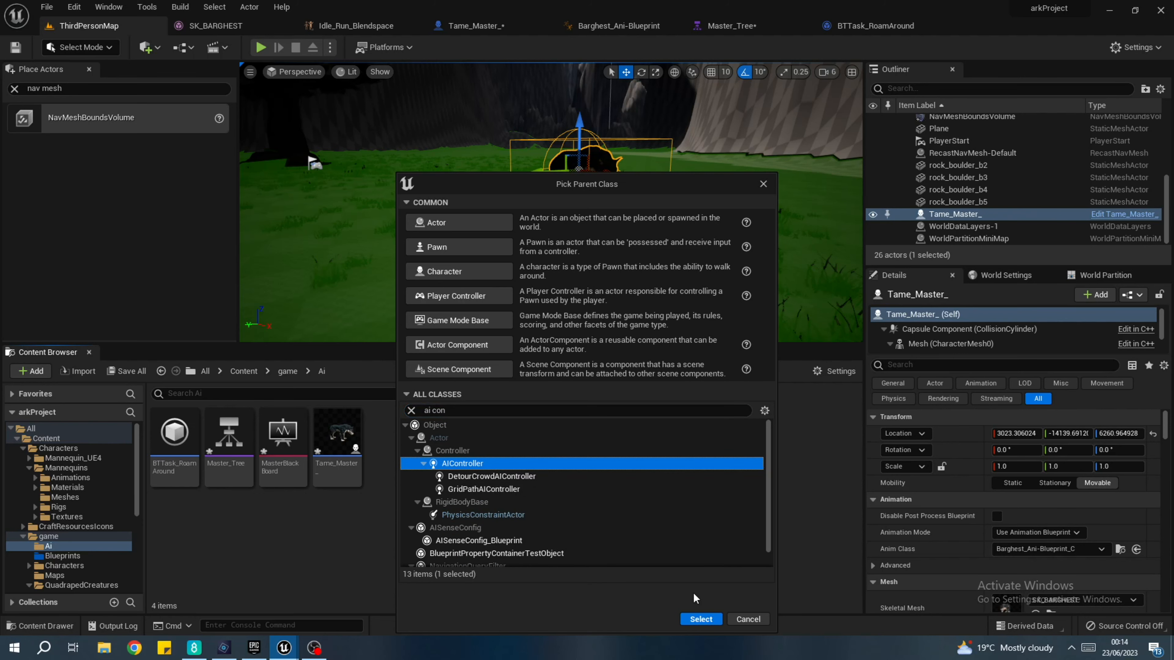
left_click(701, 619)
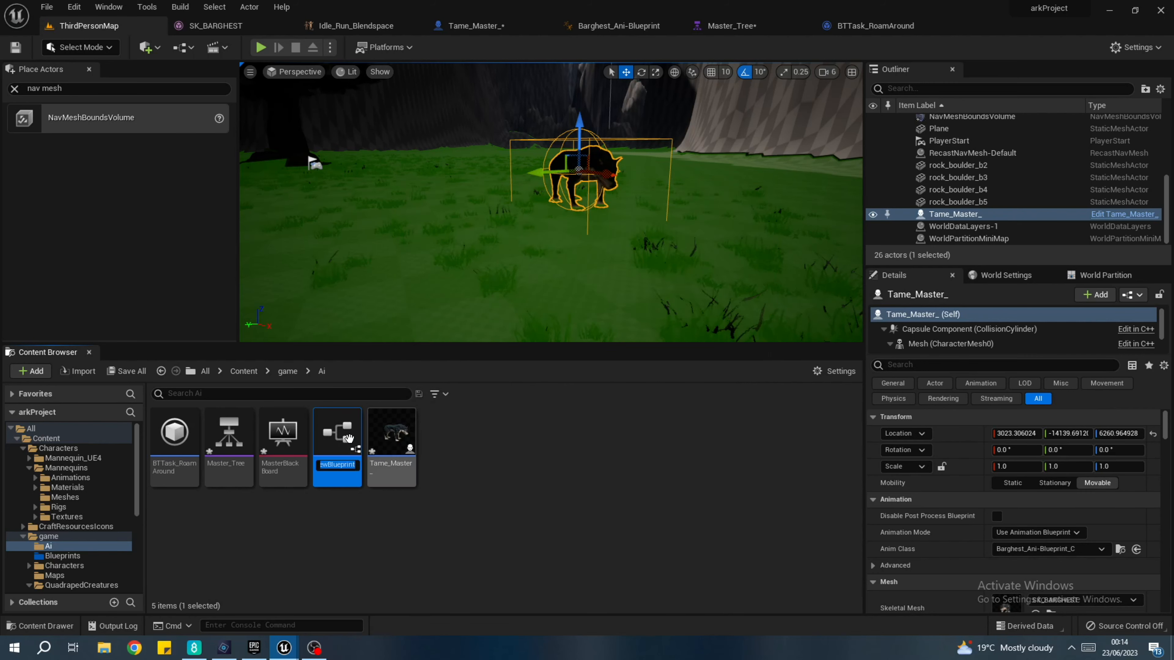
key("Return")
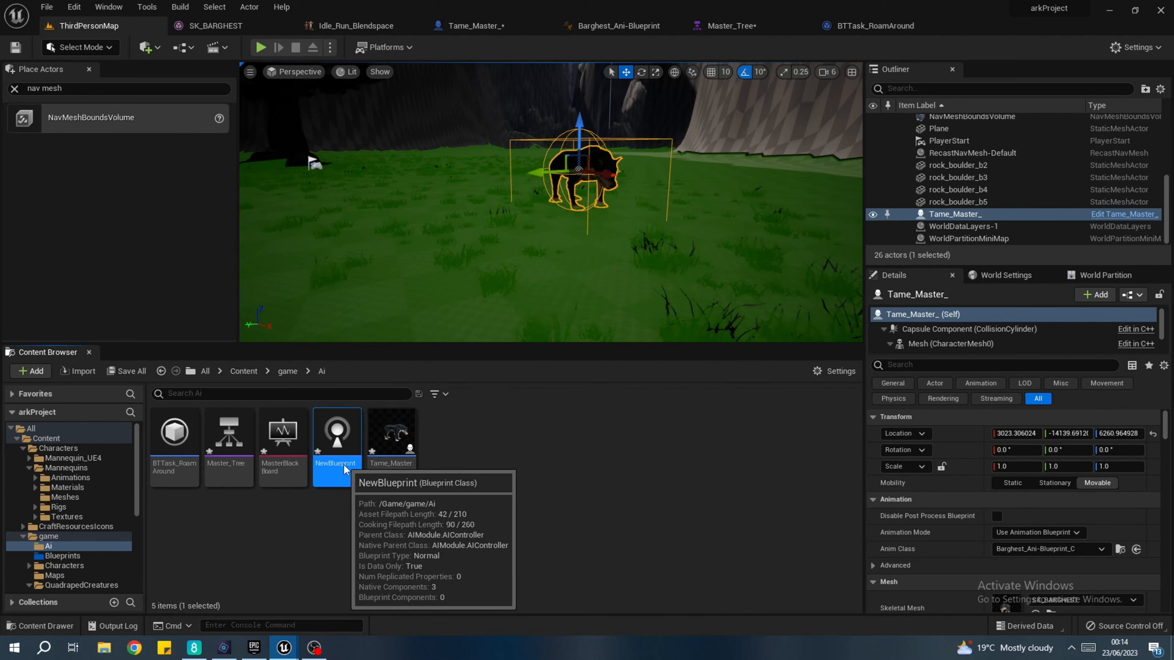
- Rename the new AI controller blueprint as Ai__Controller
left_click(363, 443)
right_click(340, 437)
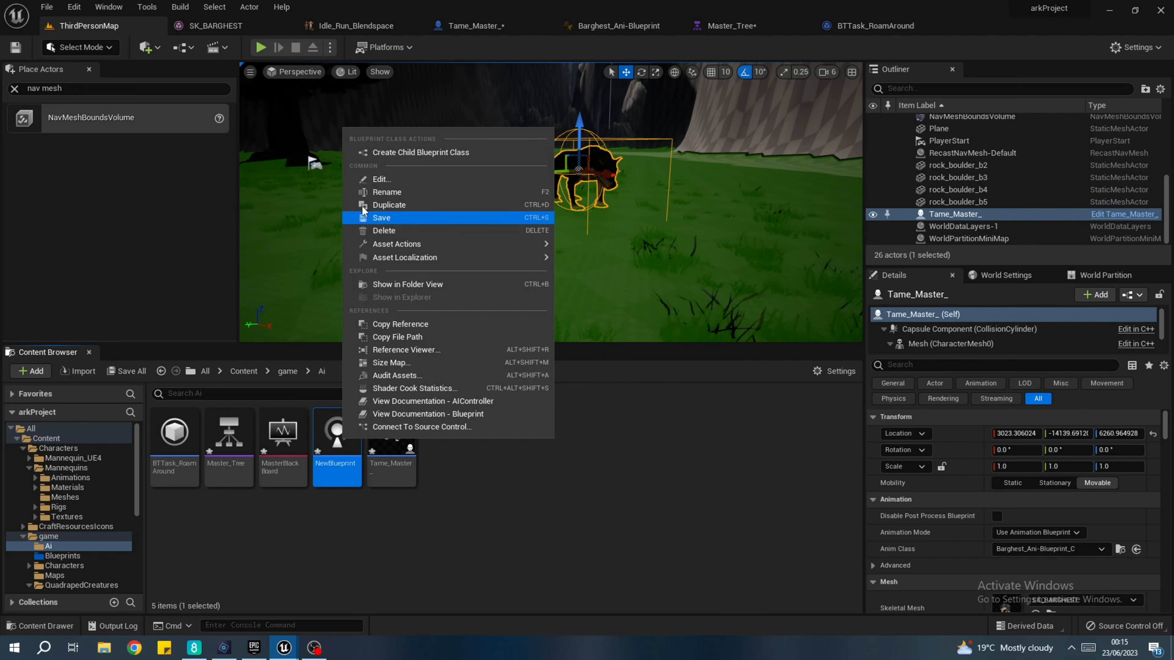
left_click(367, 191)
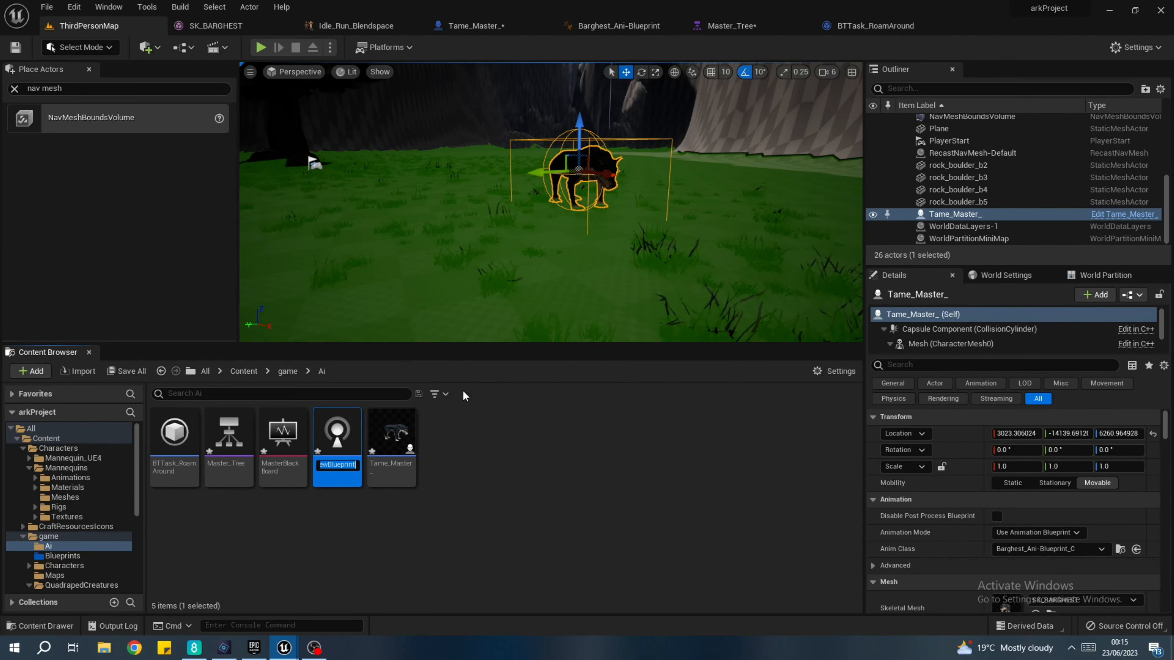
type("Ai")
type("_C")
type("o")
type("ntrollwe")
key("BackSpace")
key("BackSpace")
type("er")
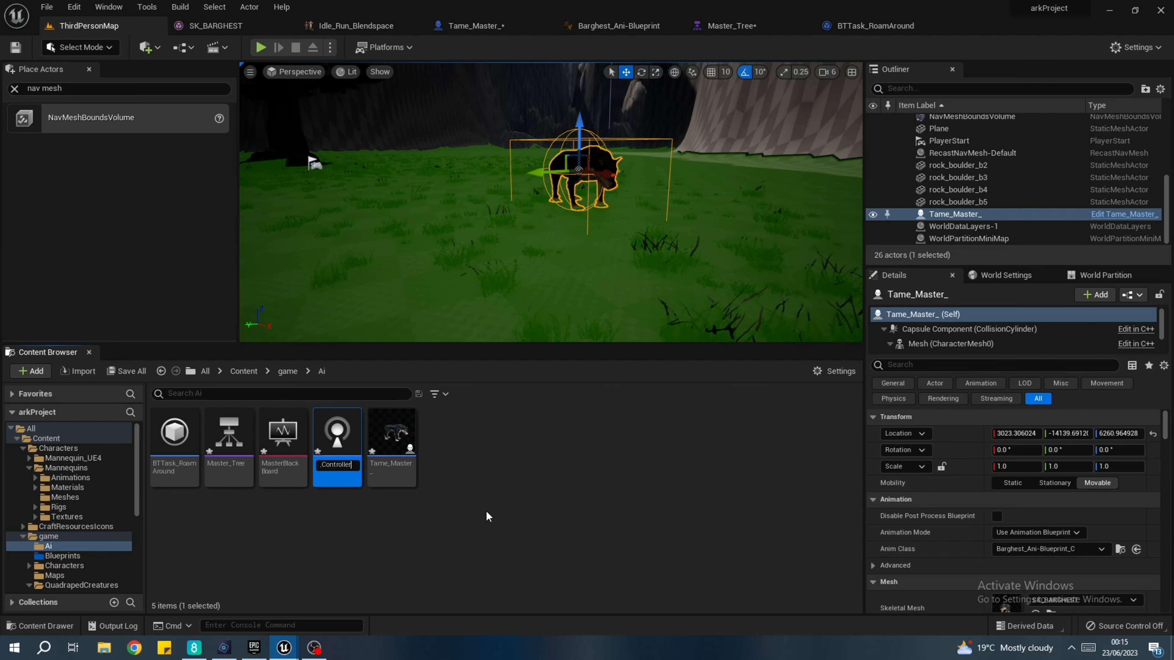
key("Return")
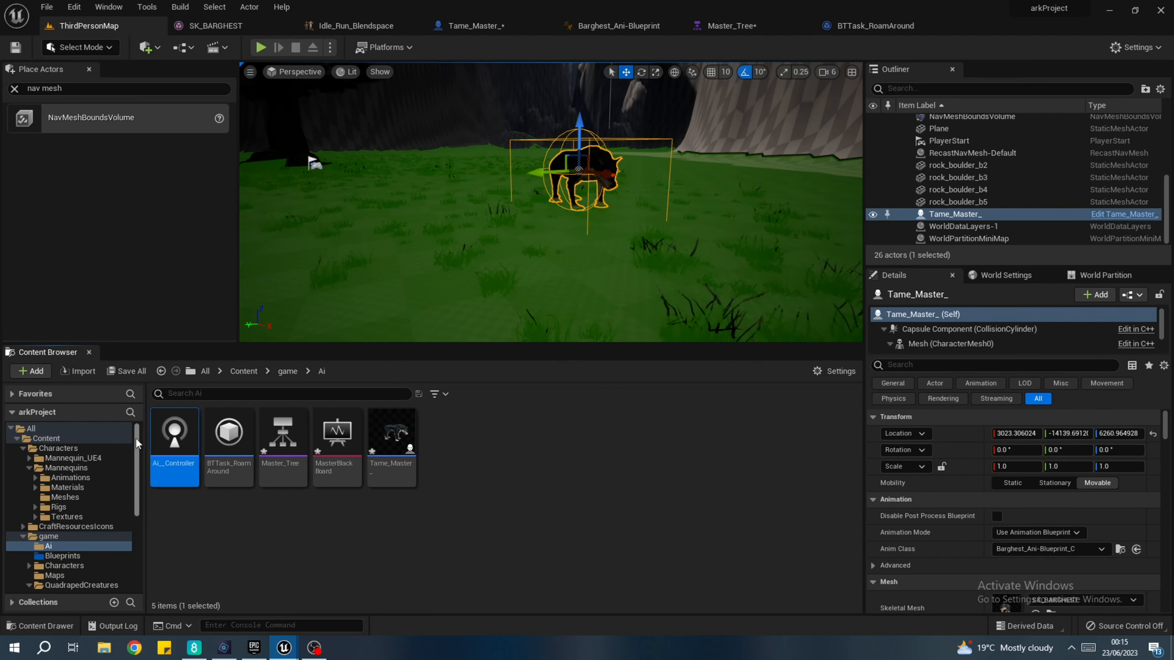
- Set the AI Controller Class of Tame_Master_ to Ai__Controller, and compile and save the blueprint
mouse_move(179, 433)
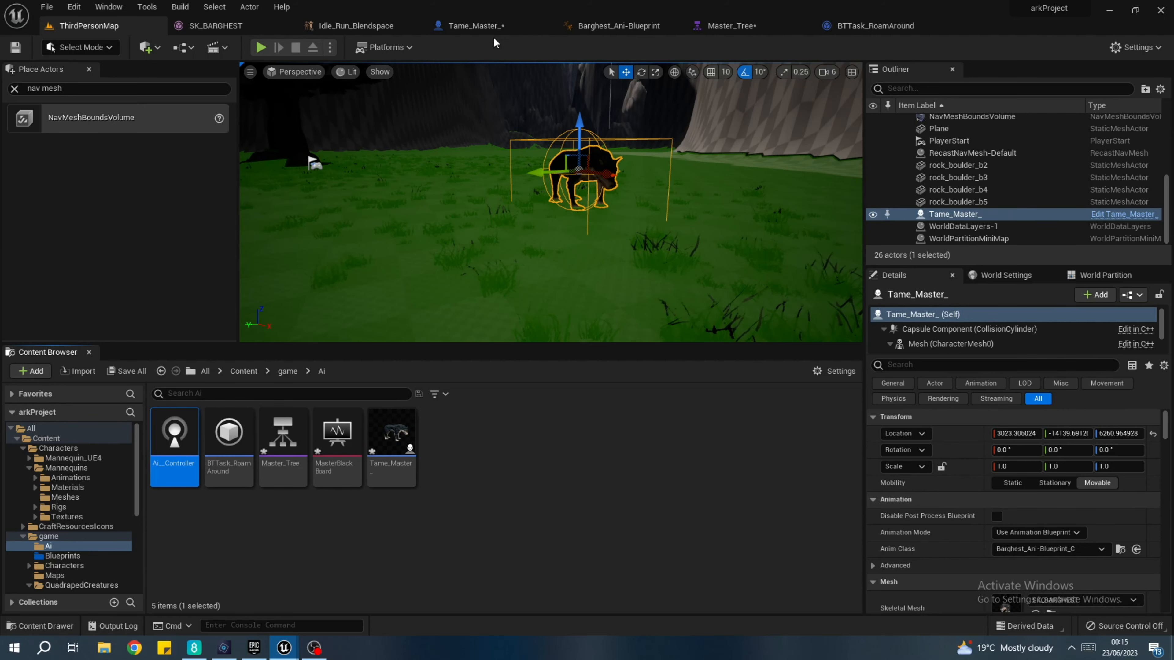
left_click(532, 26)
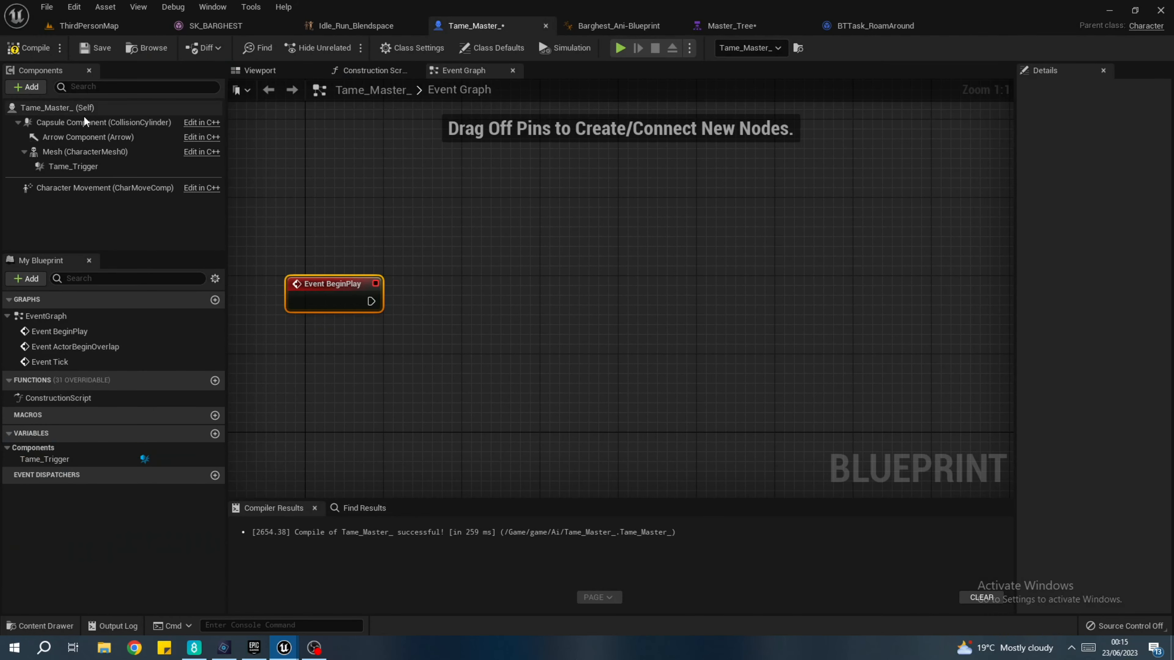
left_click(47, 108)
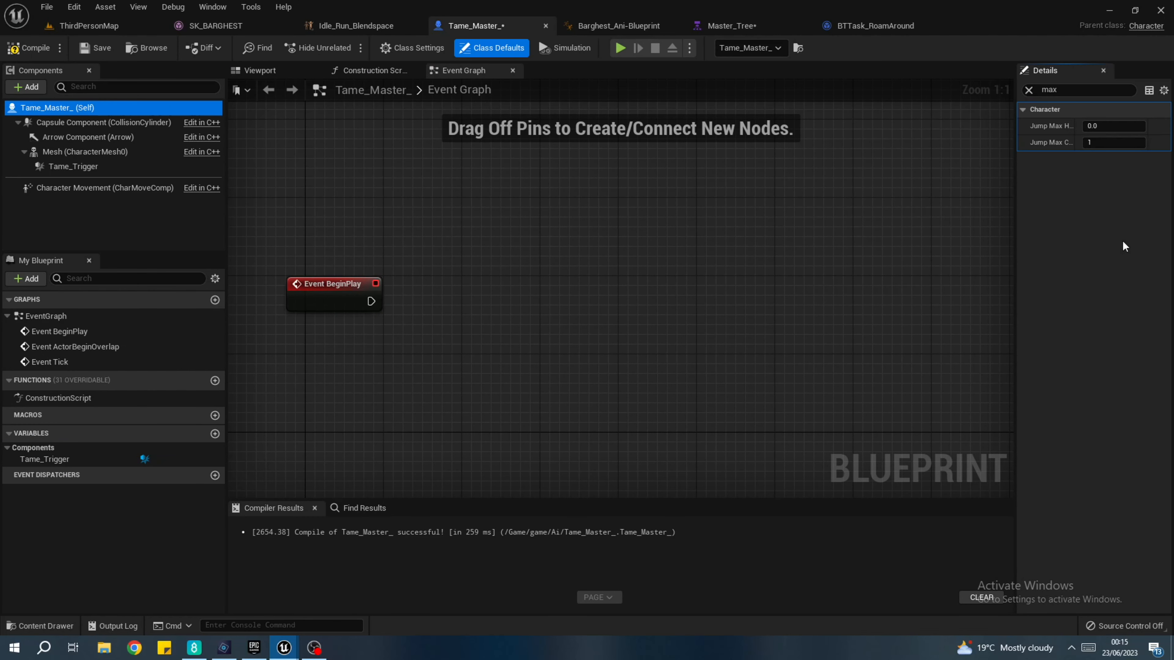
left_click(1028, 91)
left_click_drag(1020, 221, 785, 220)
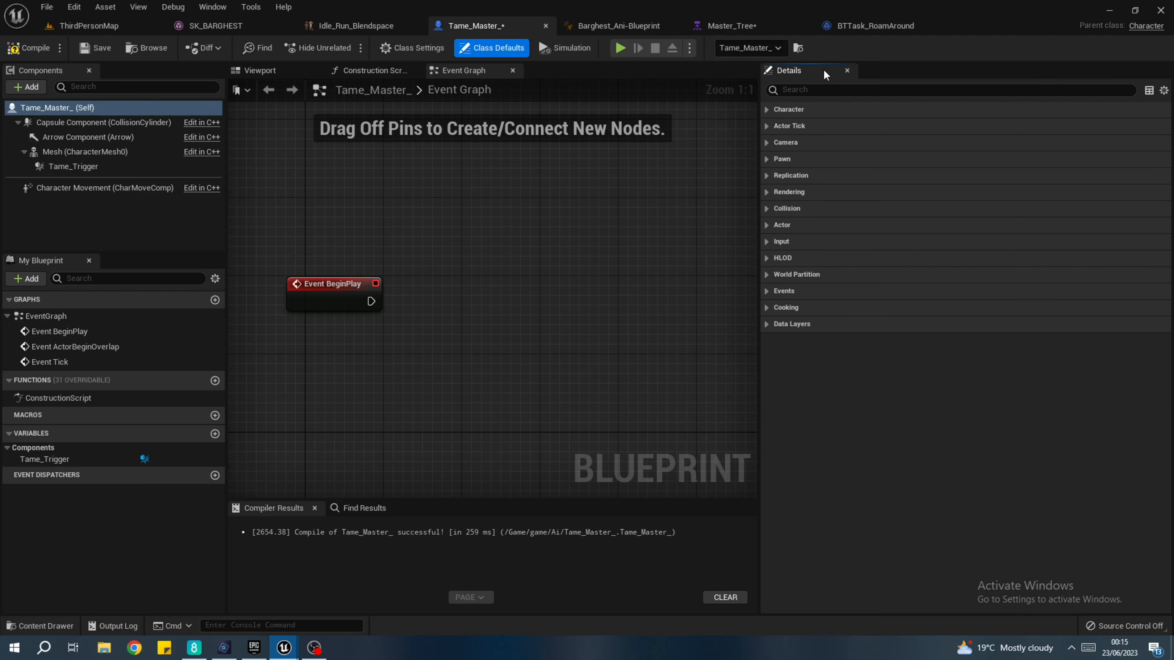
type("contr")
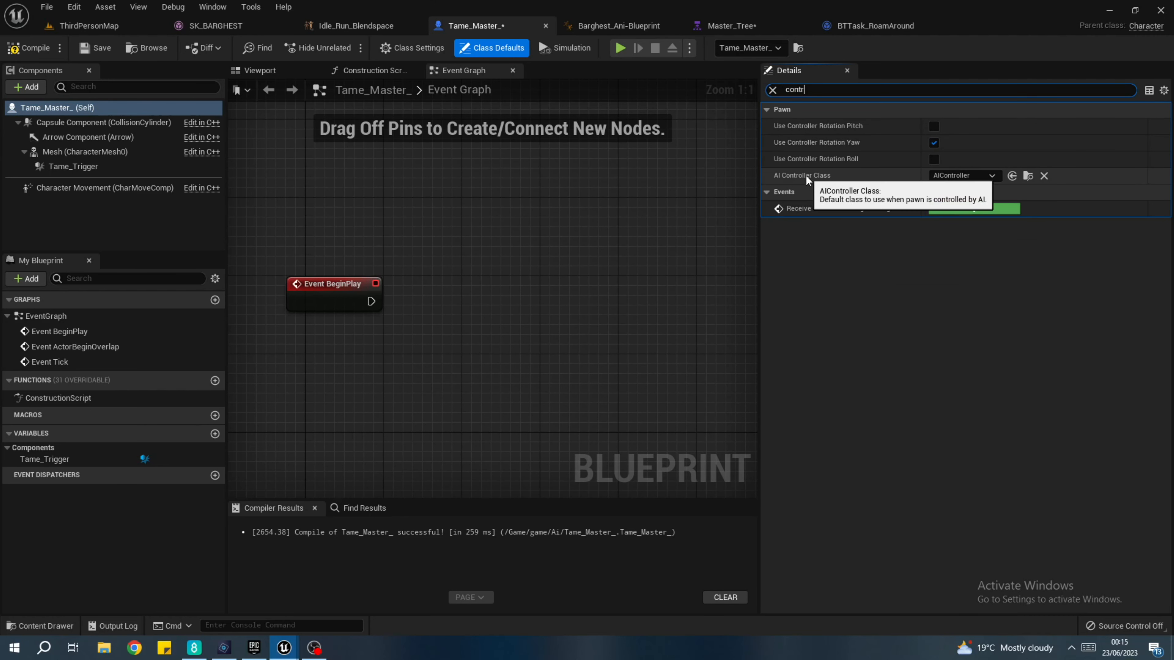
left_click(949, 179)
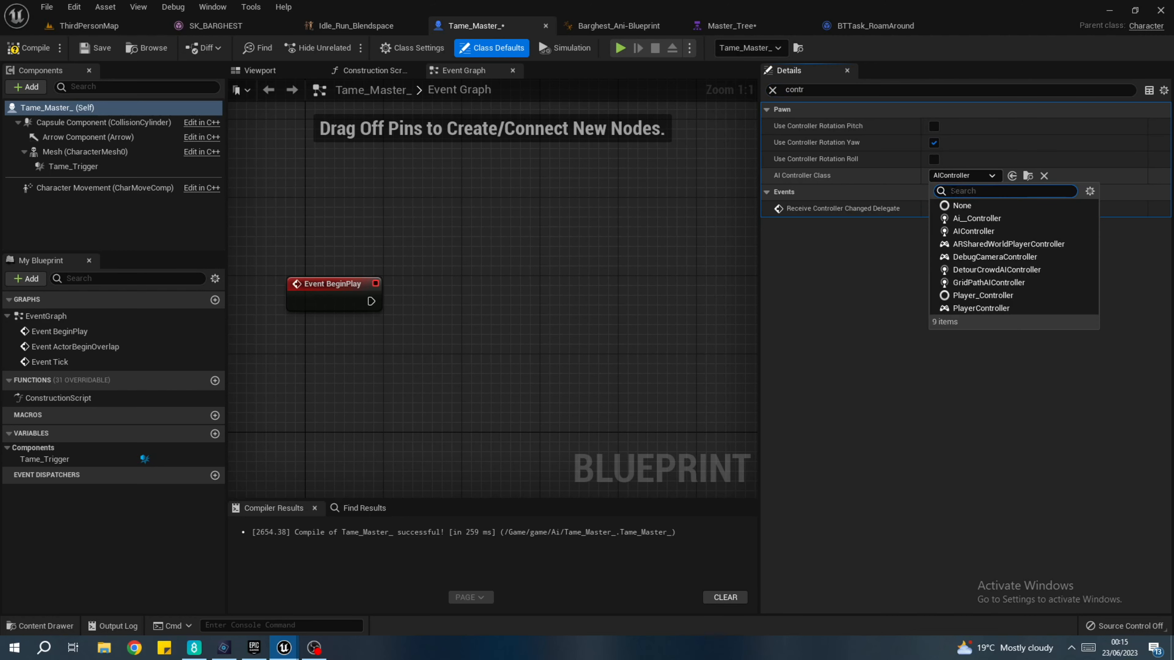
left_click(958, 217)
left_click(40, 48)
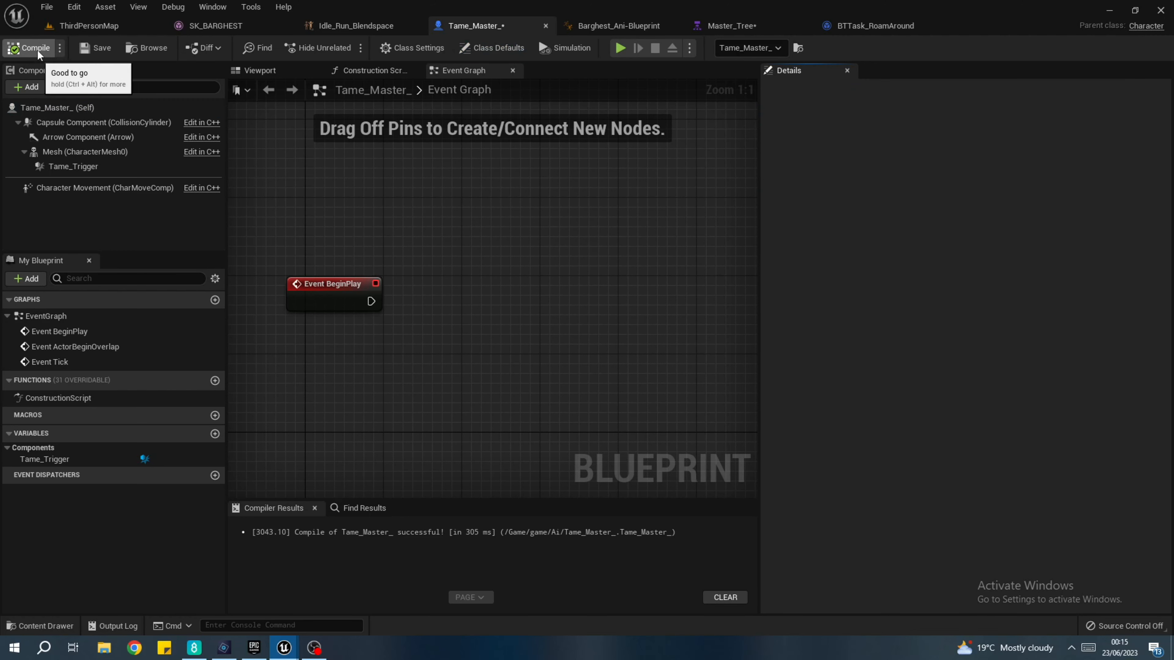
left_click(101, 50)
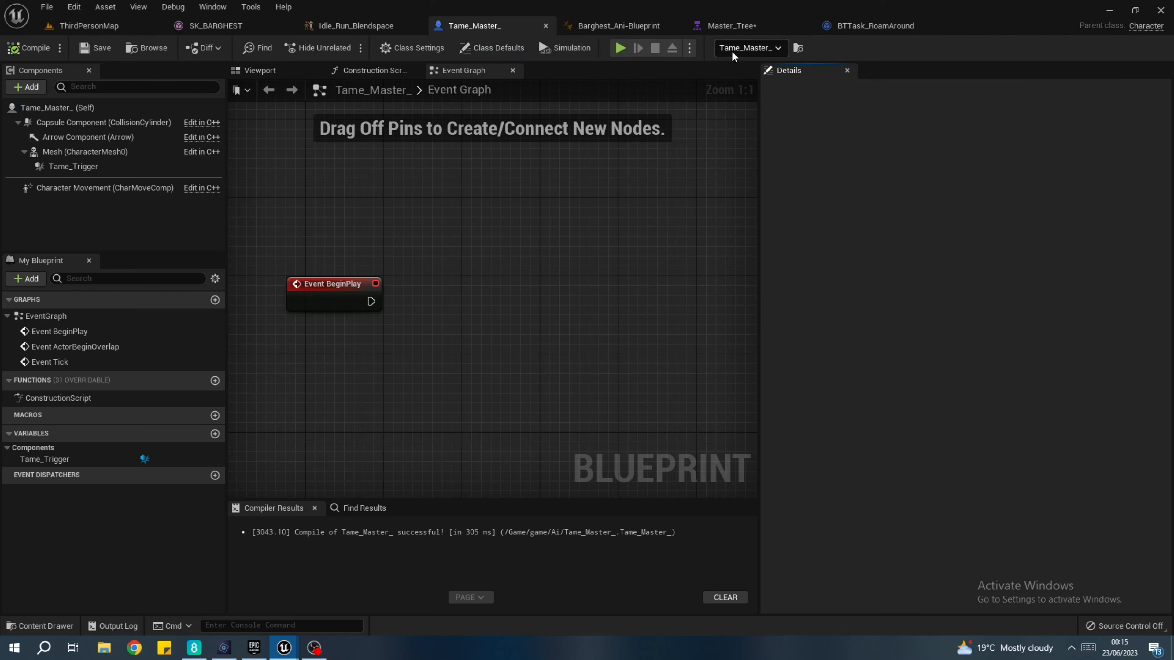
- In the Event Graph of Ai__Controller, add a Run Behavior Tree node driven by Event BeginPlay and place it beside the event
left_click(139, 29)
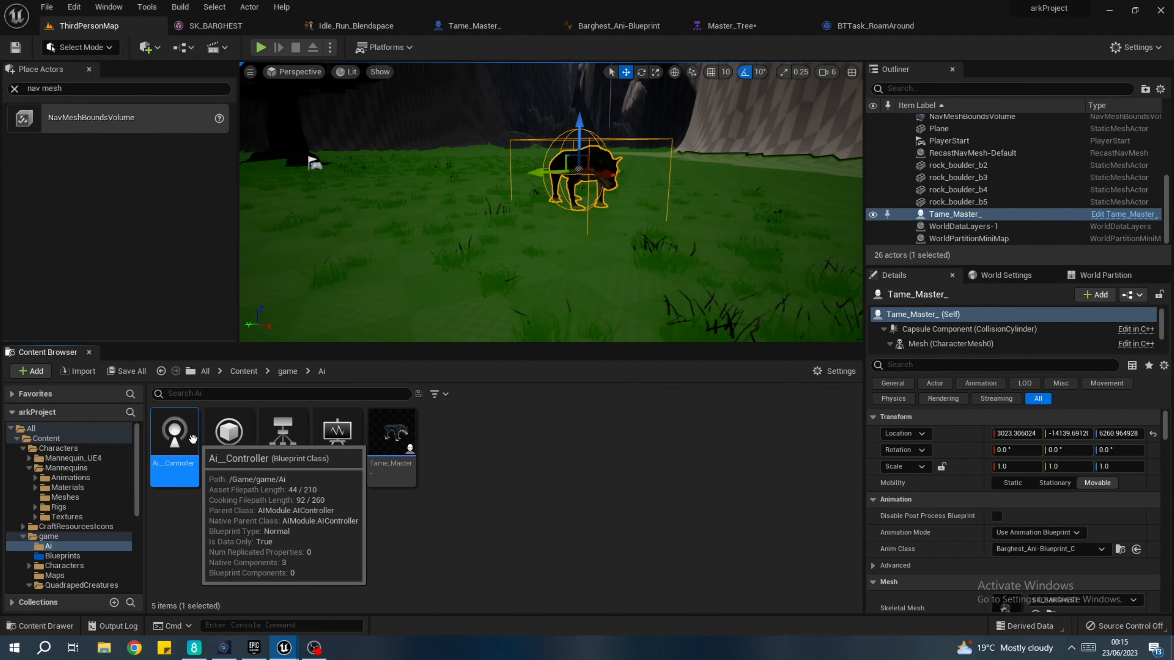
double_click(175, 437)
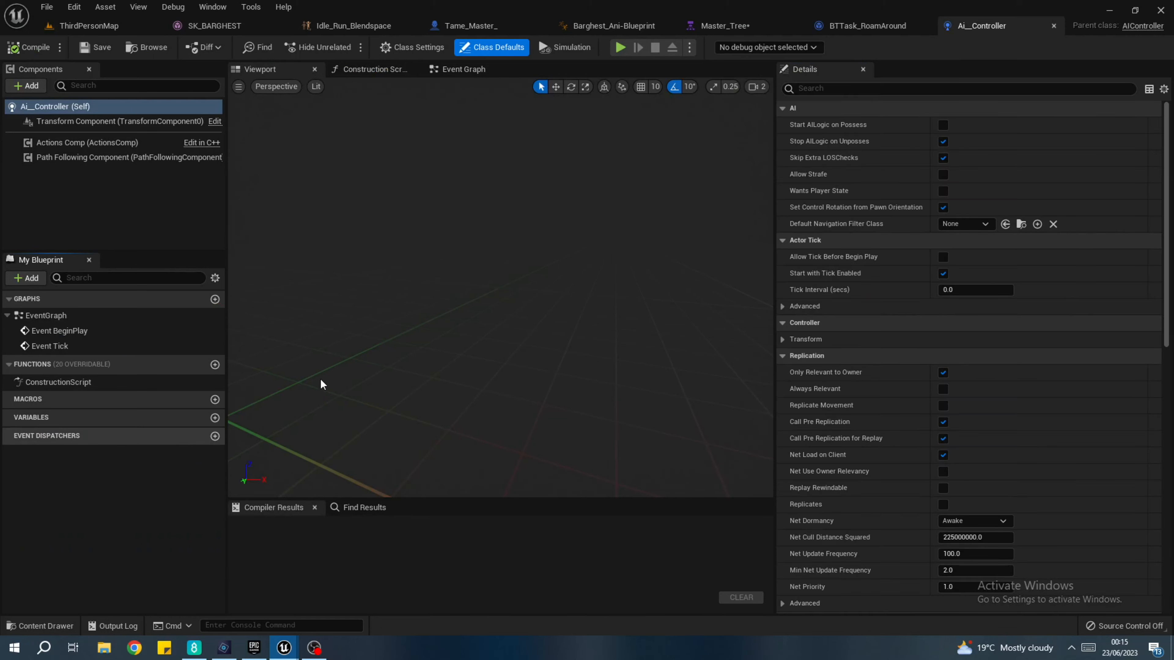
left_click(476, 70)
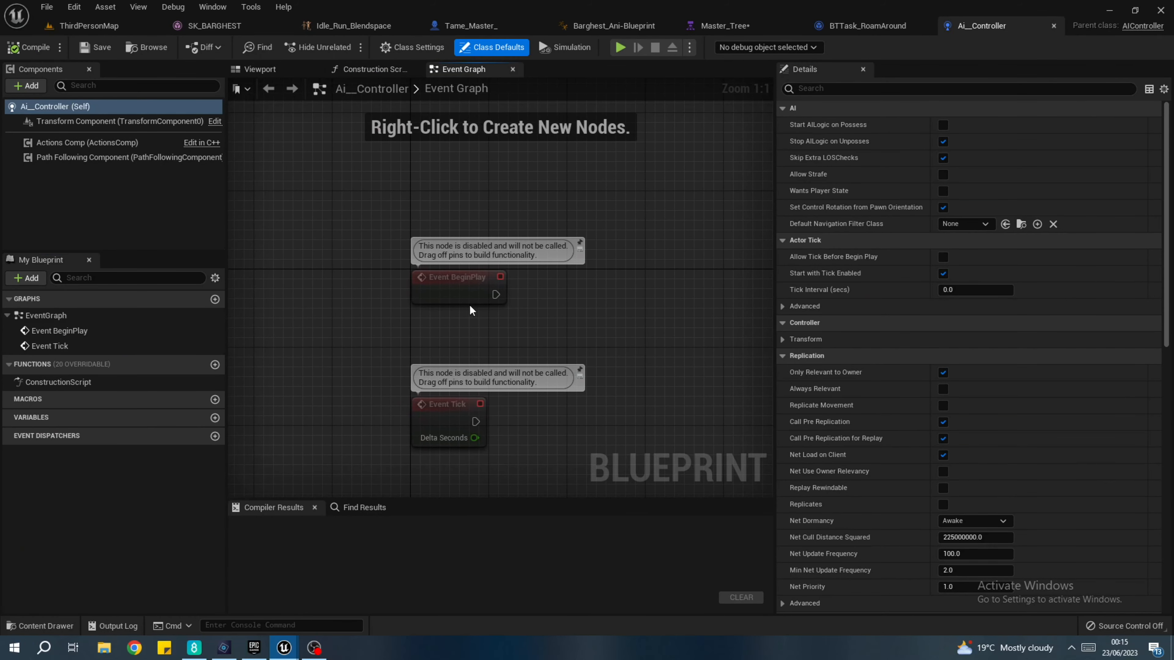
left_click_drag(494, 294, 608, 294)
type("r")
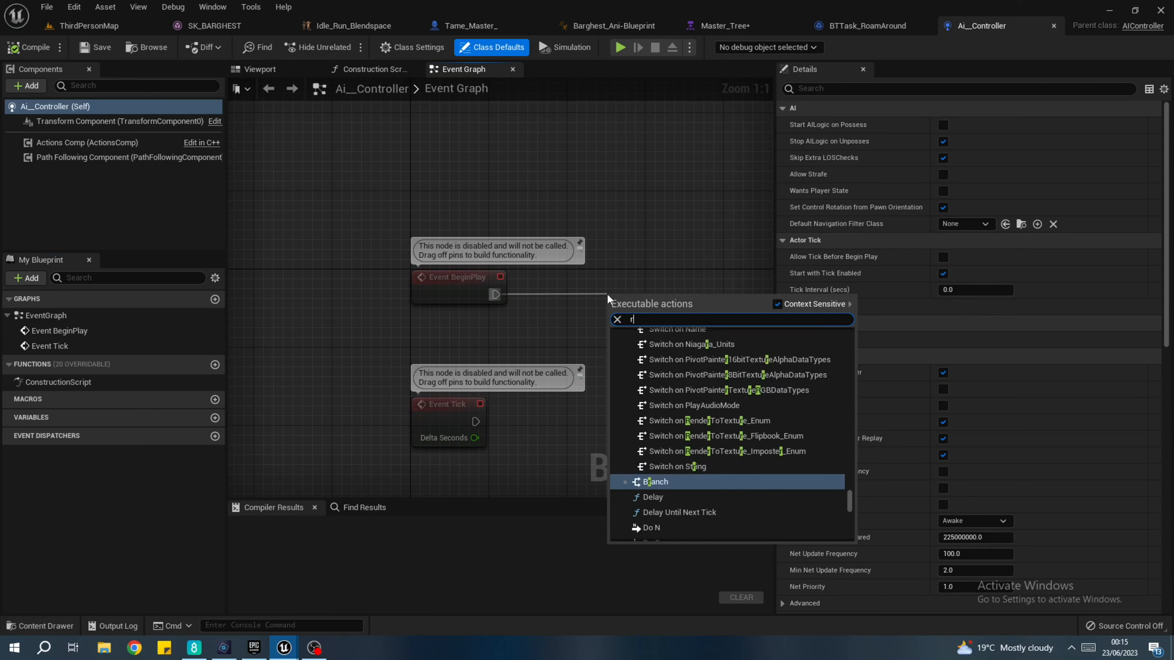
type("un be")
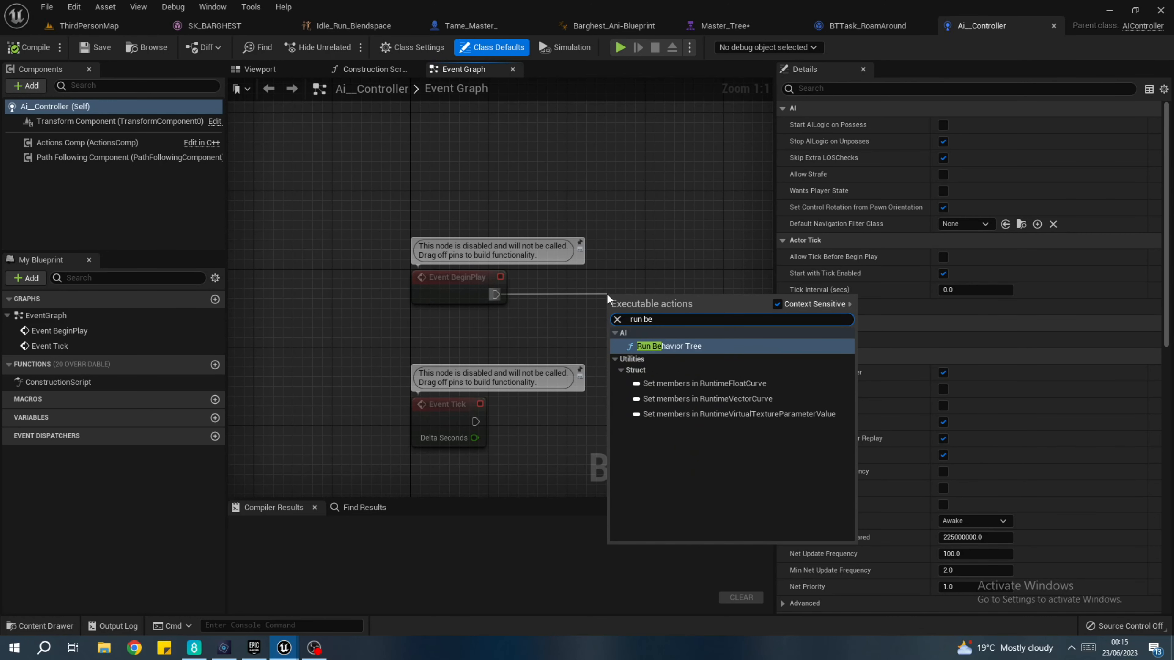
key("Return")
left_click_drag(641, 306, 562, 267)
- Set the Run Behavior Tree node's BTAsset to Master_Tree, and compile and save Ai__Controller
left_click(577, 340)
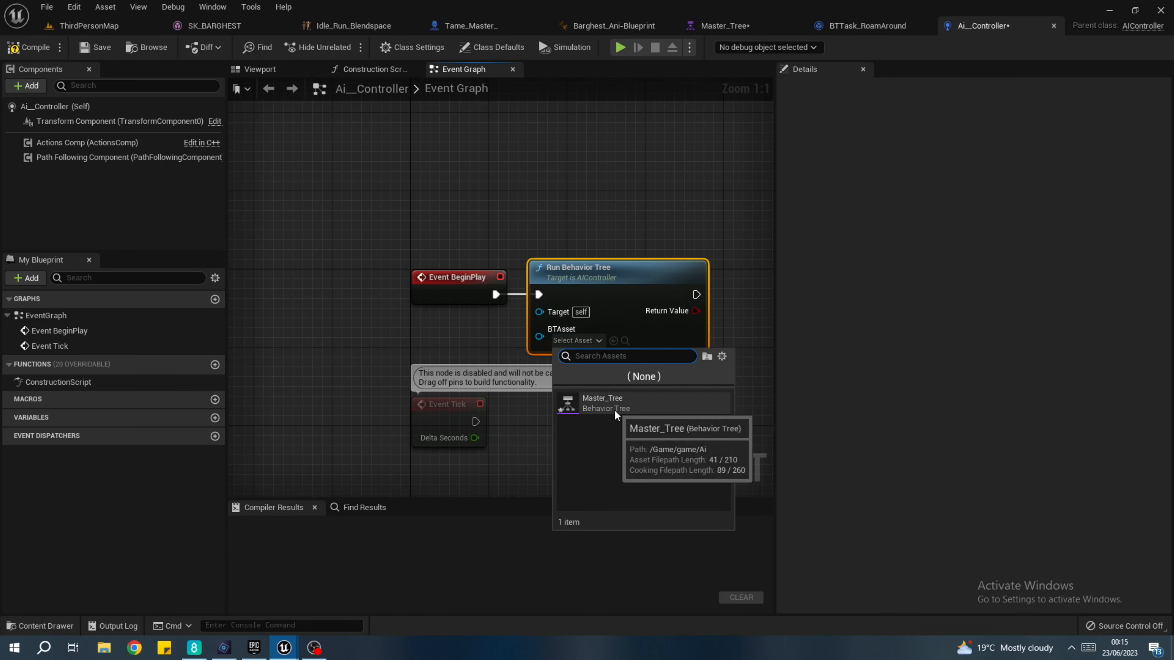
left_click(582, 398)
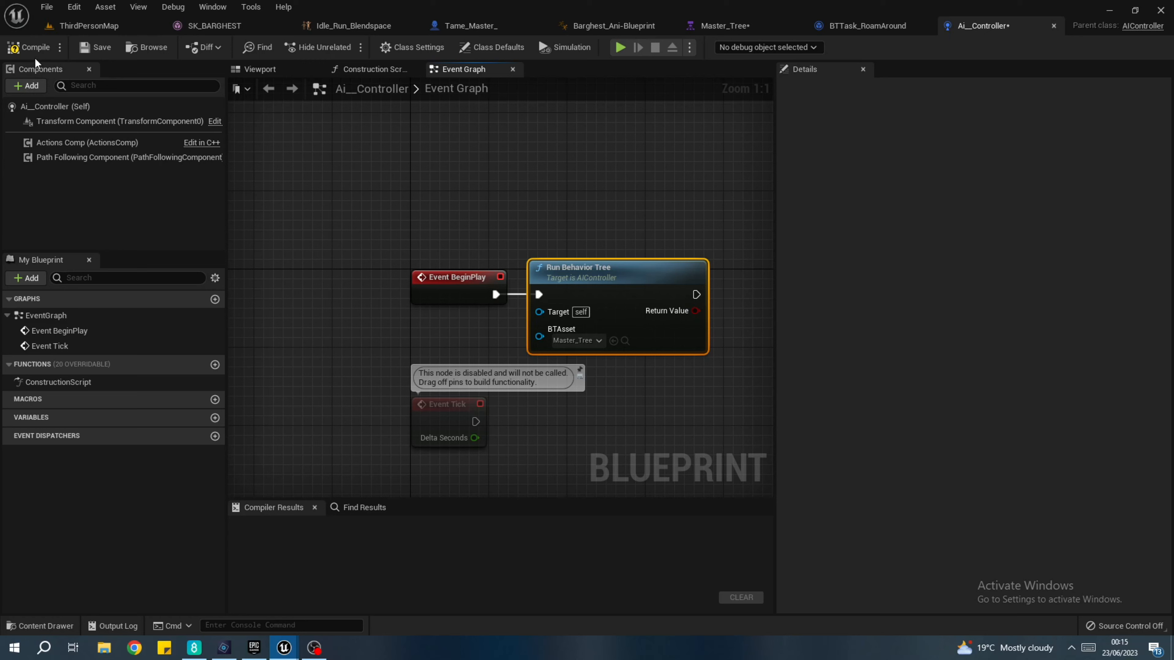
left_click(32, 46)
left_click(96, 46)
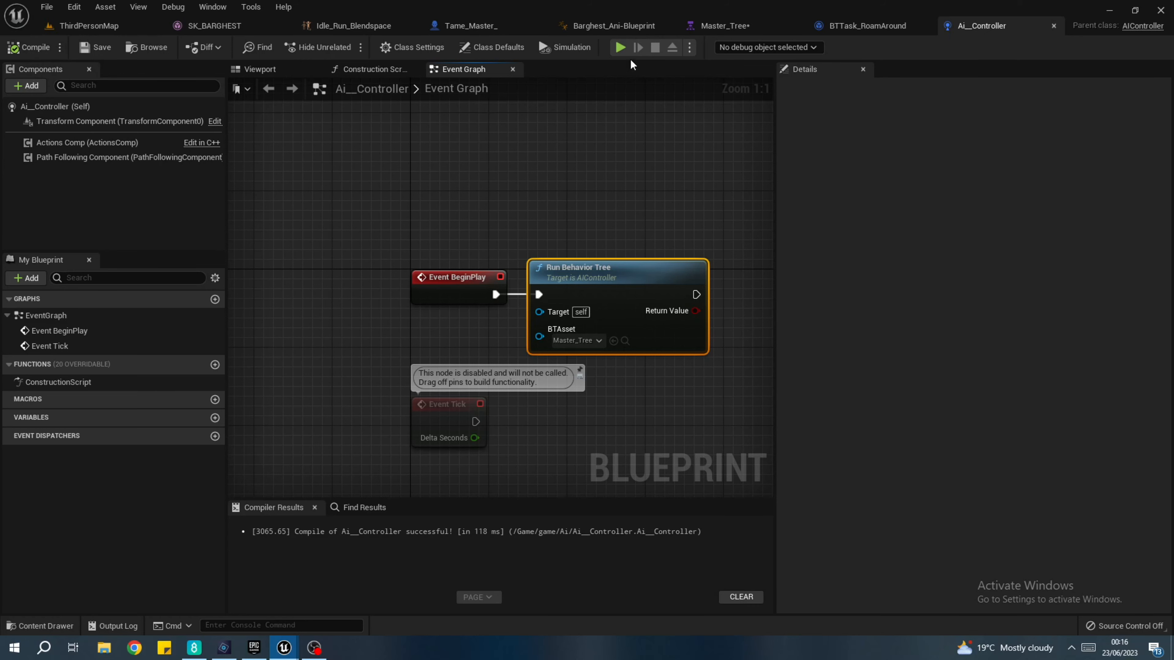
- Play-test ThirdPersonMap and follow the Barghest around to check how it roams and how its movement animation looks
left_click(139, 26)
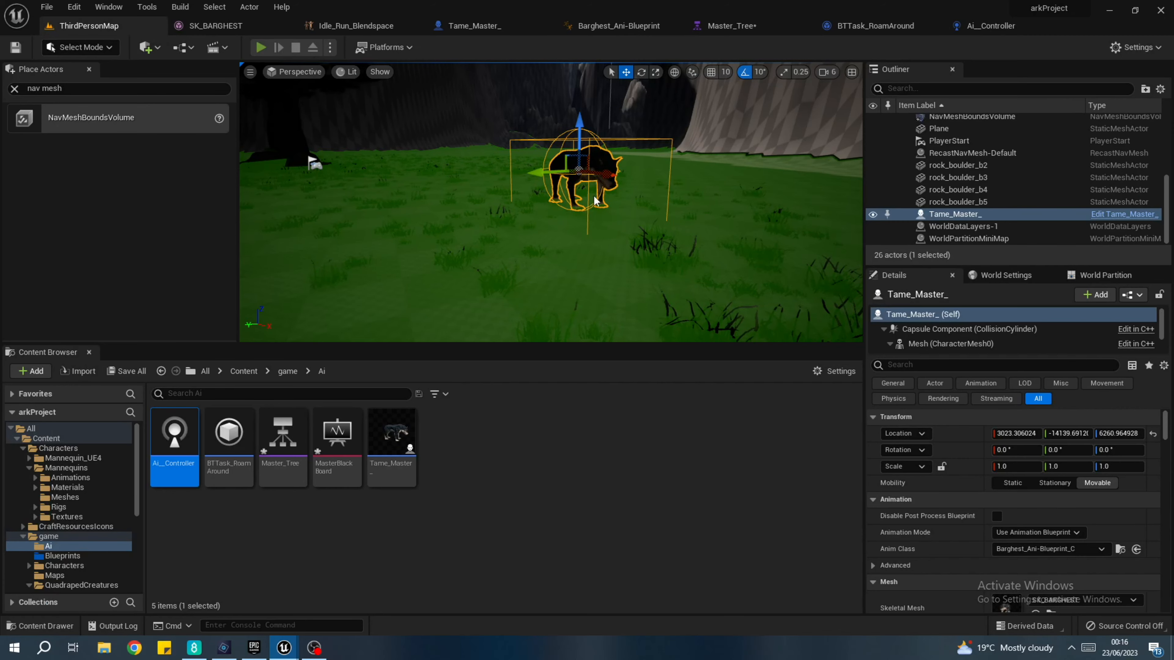
key("alt+p")
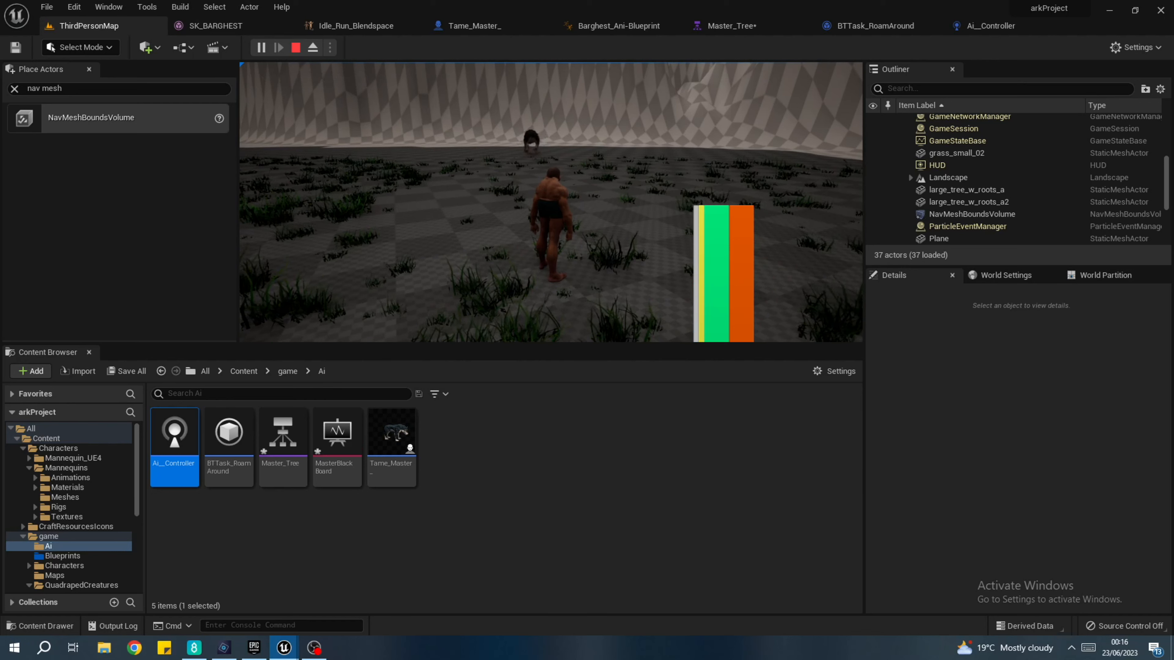
key("w")
key("space")
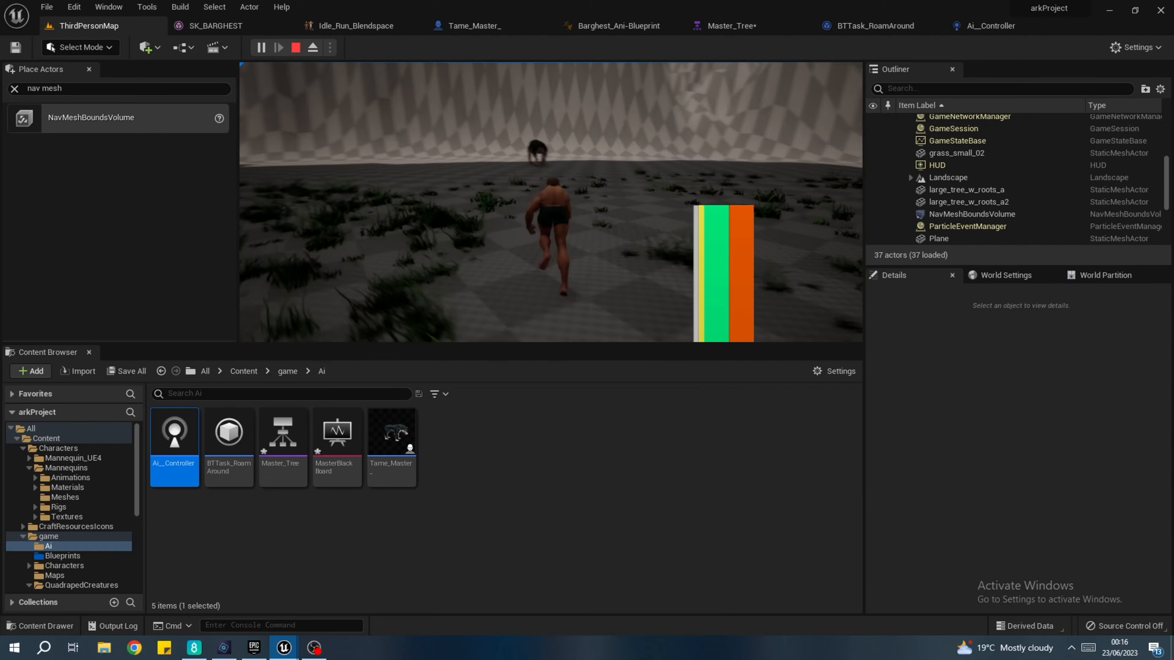
key("w")
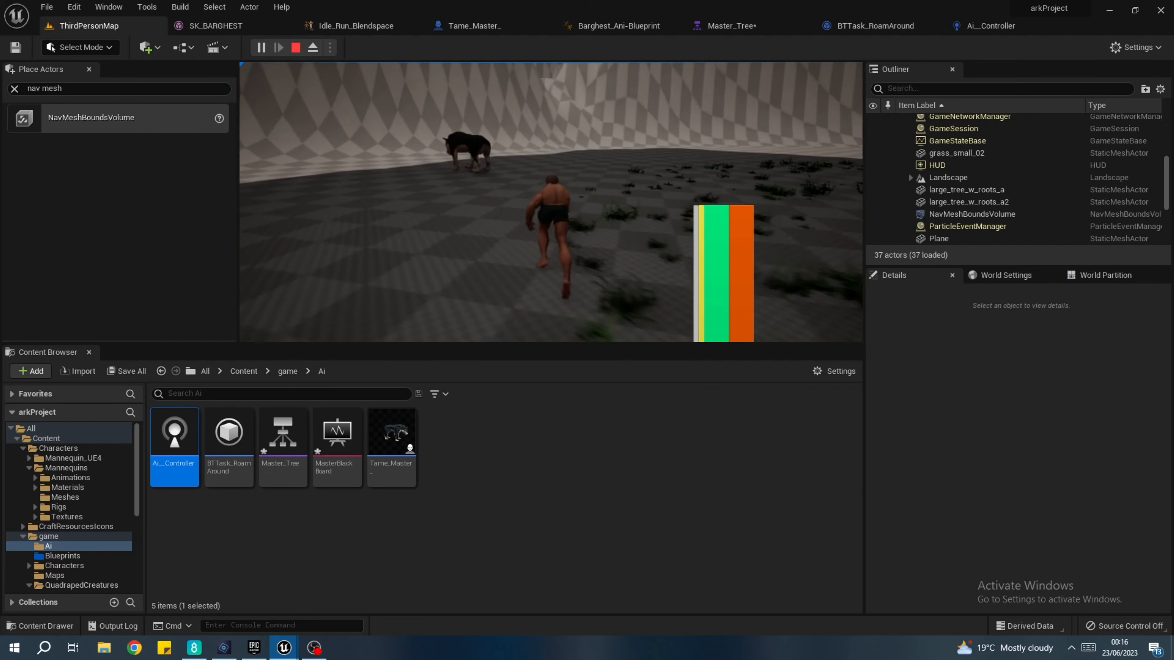
key("w")
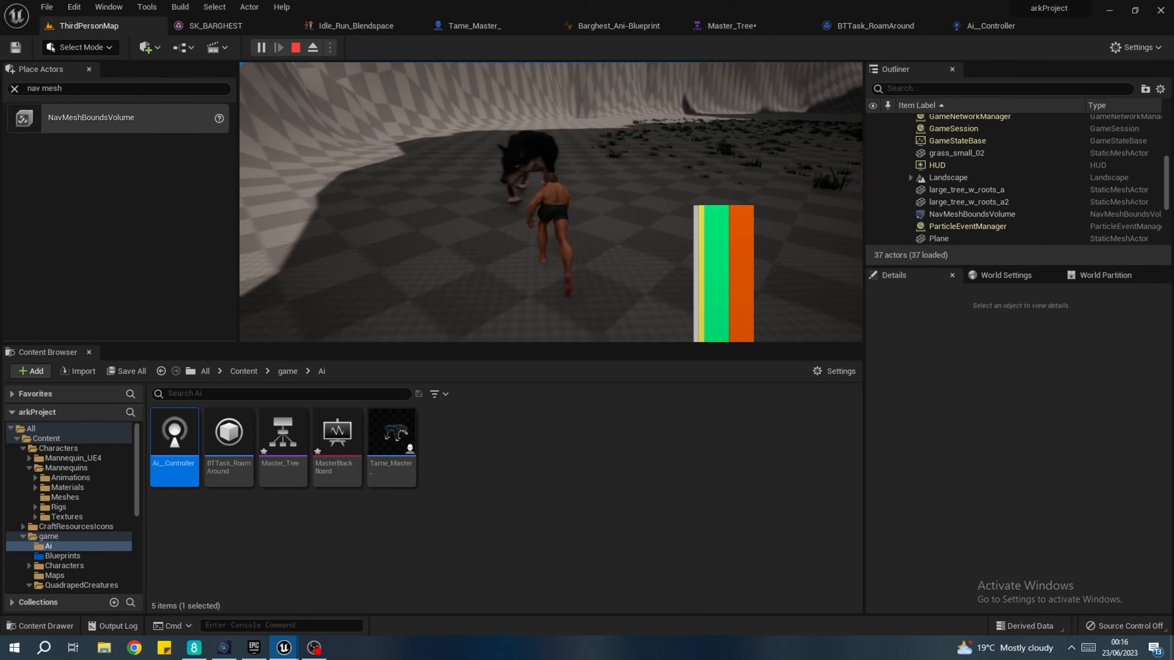
key("w")
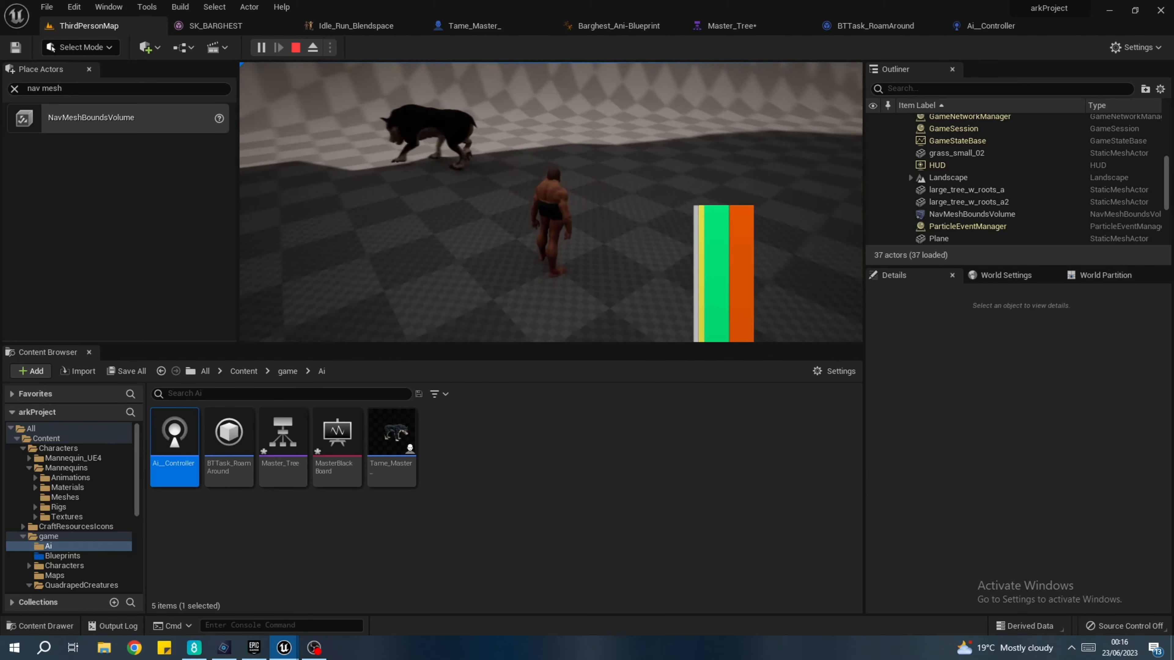
key("w")
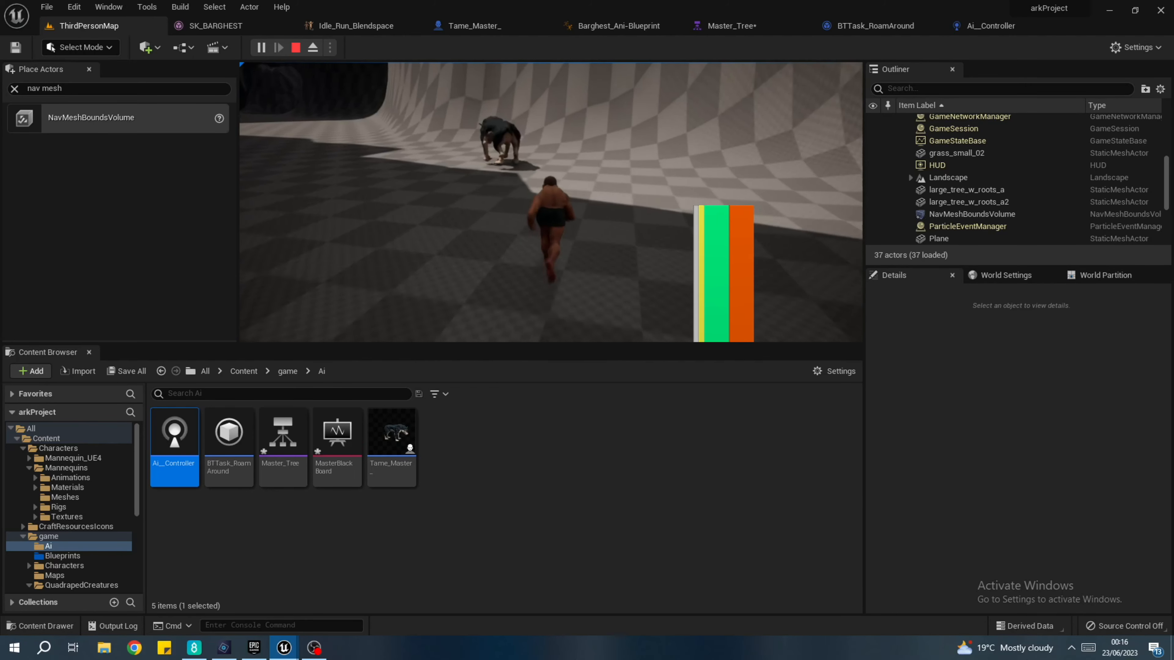
key("w")
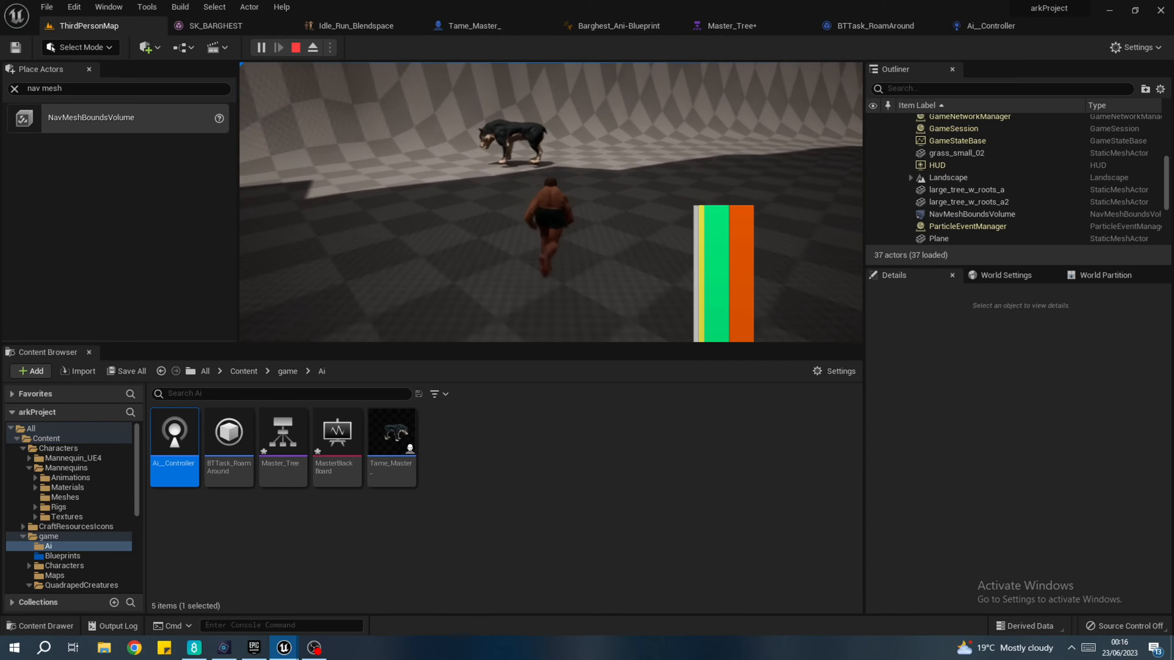
key("Escape")
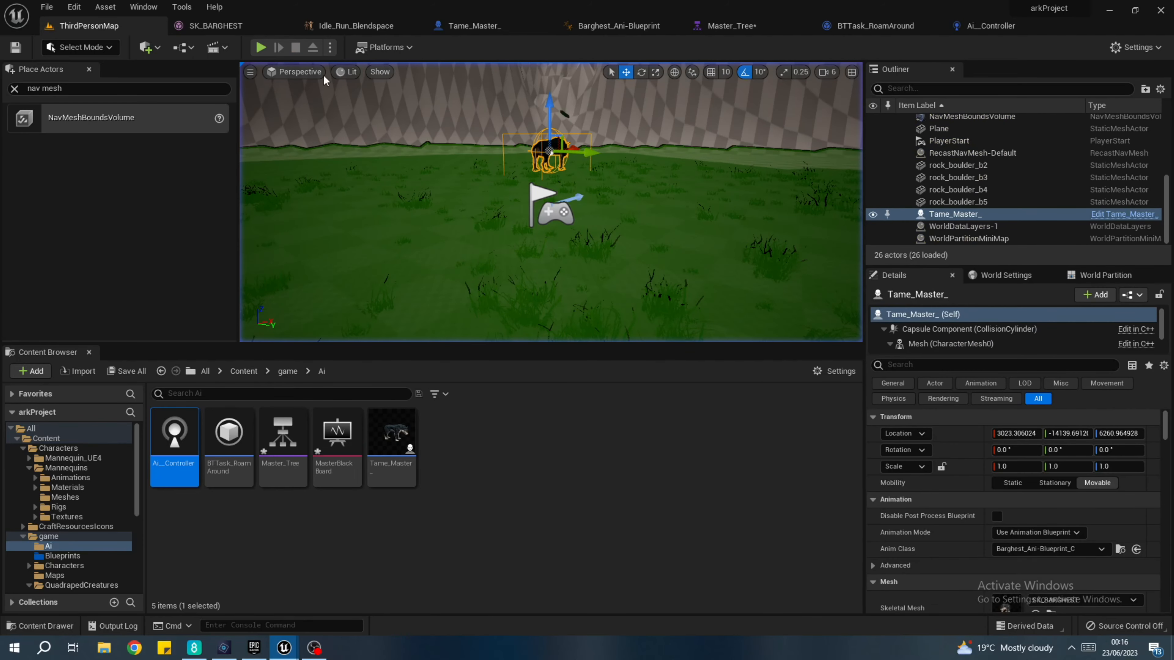
- Set the Max Walk Speed of Tame_Master_'s Character Movement component to 300 cm/s, and compile and save the blueprint
left_click(473, 26)
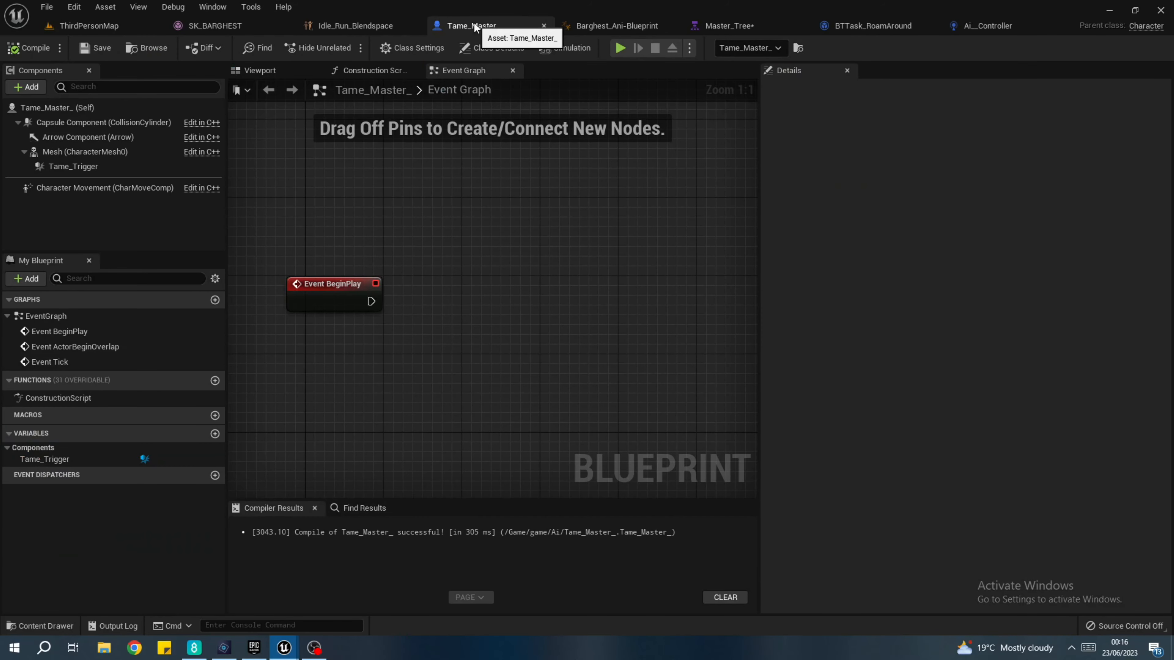
left_click(158, 108)
left_click(160, 189)
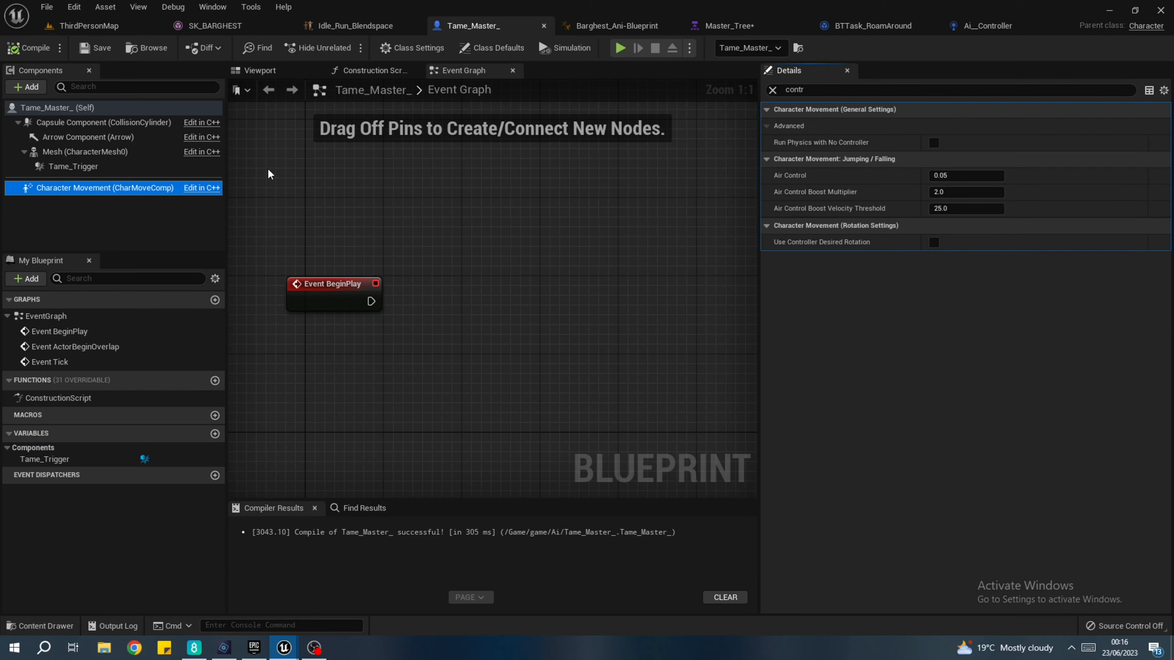
left_click(773, 90)
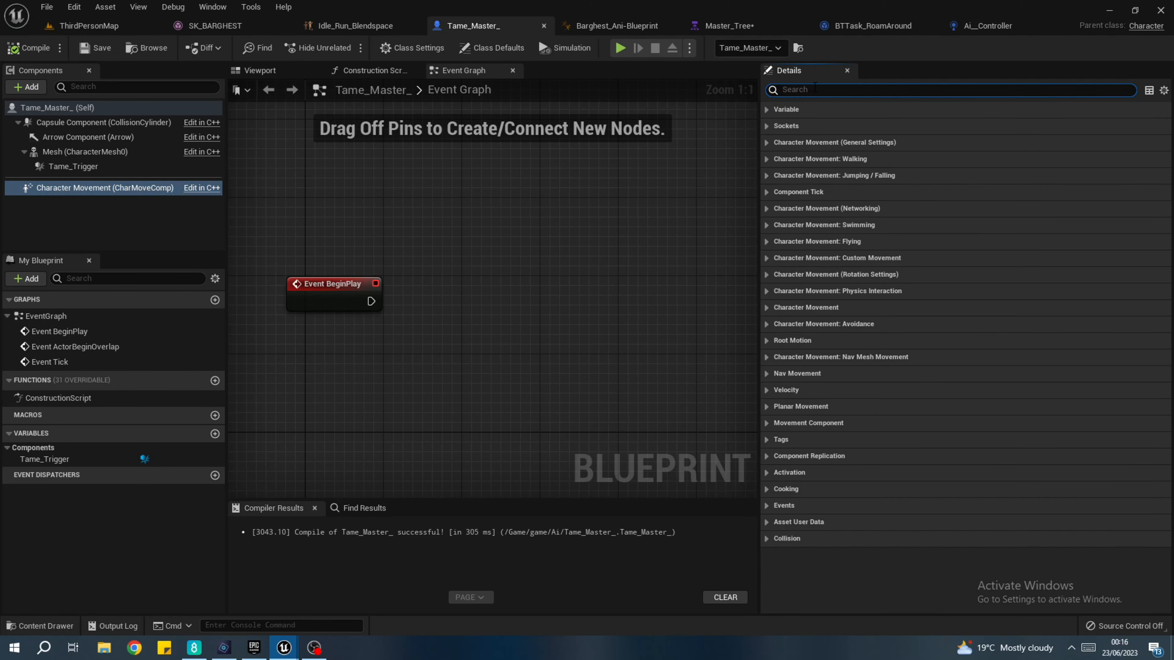
left_click(968, 127)
type("300")
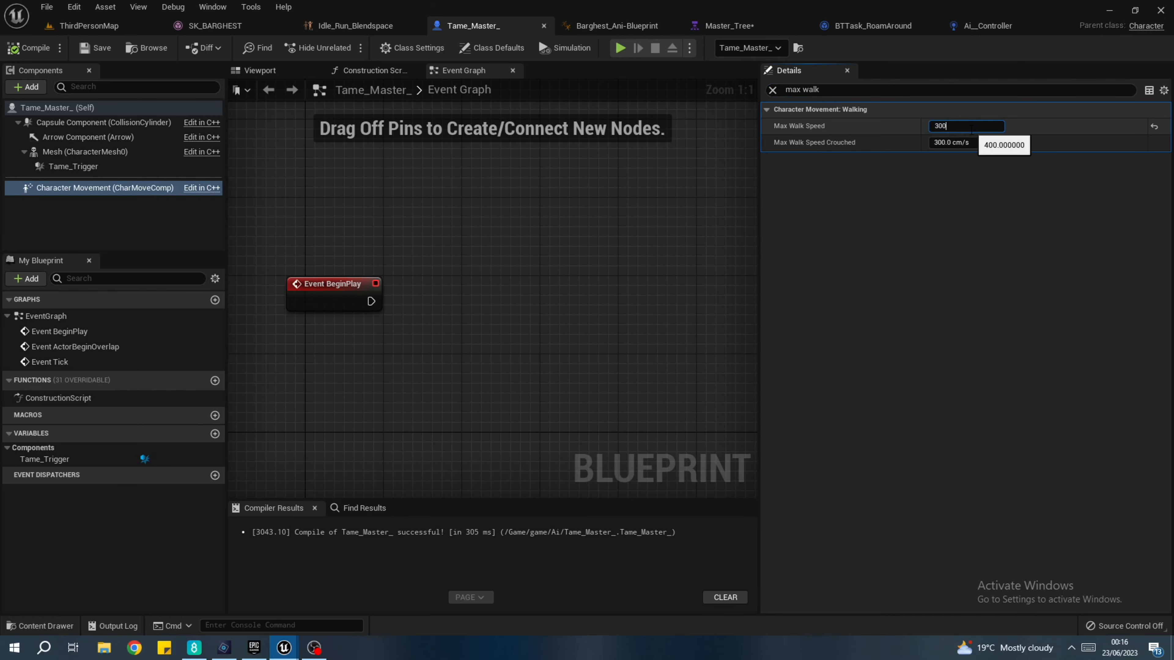
left_click(356, 172)
left_click(33, 48)
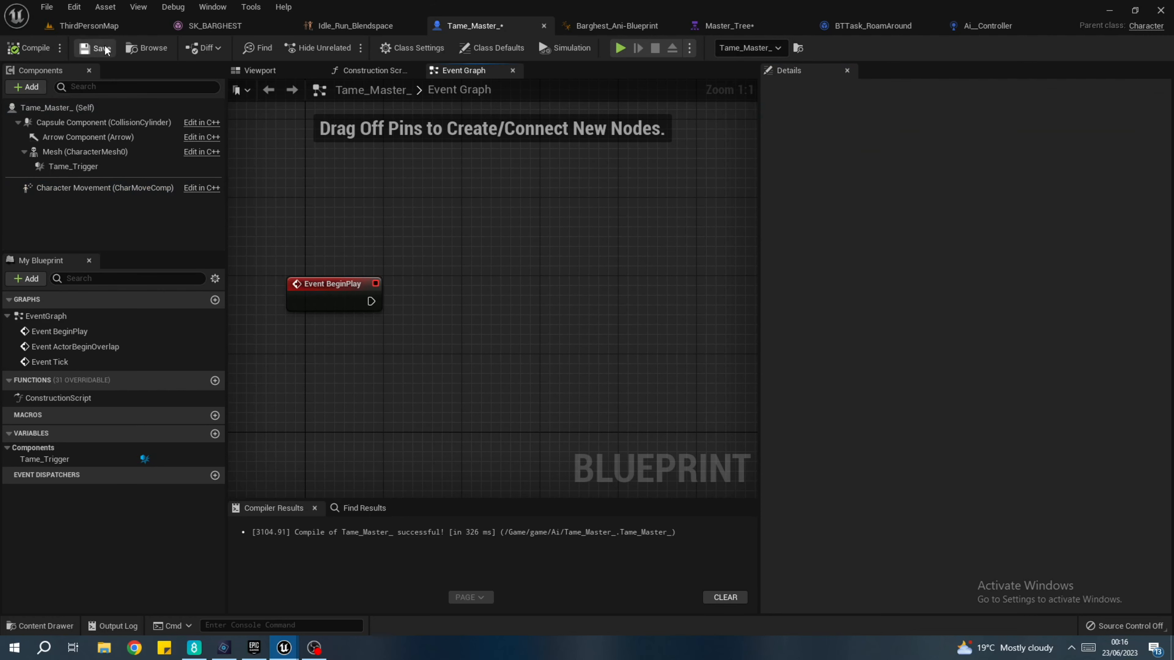
- Run the game preview and follow the Barghest to check its walking speed against its animation
left_click(622, 48)
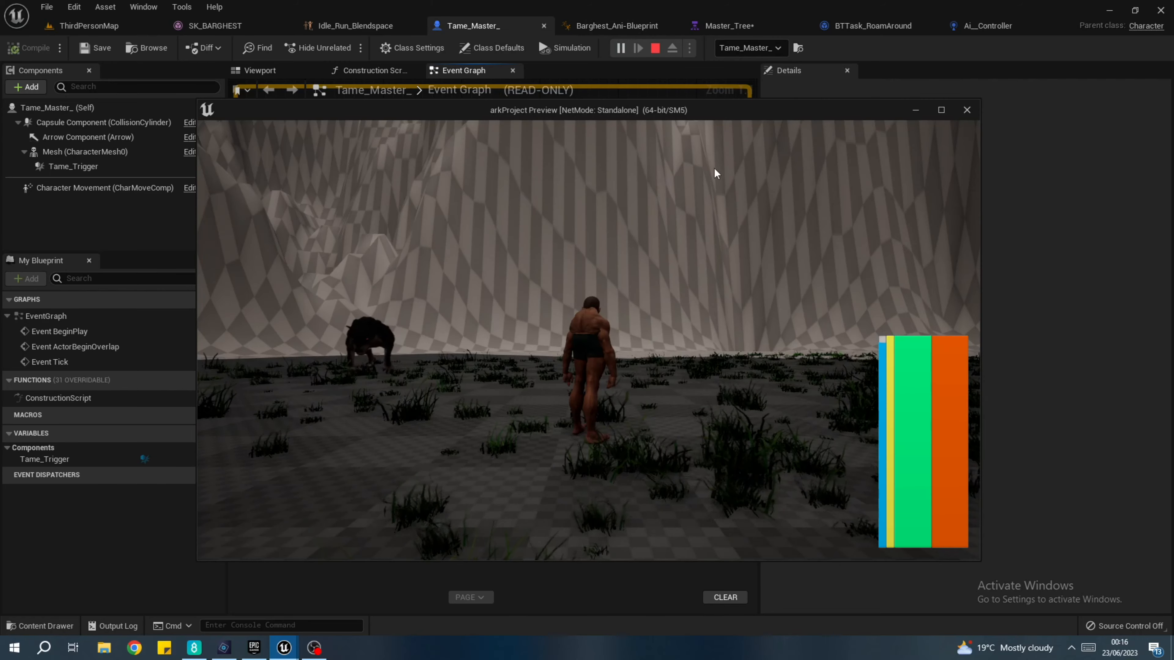
key("shift+w")
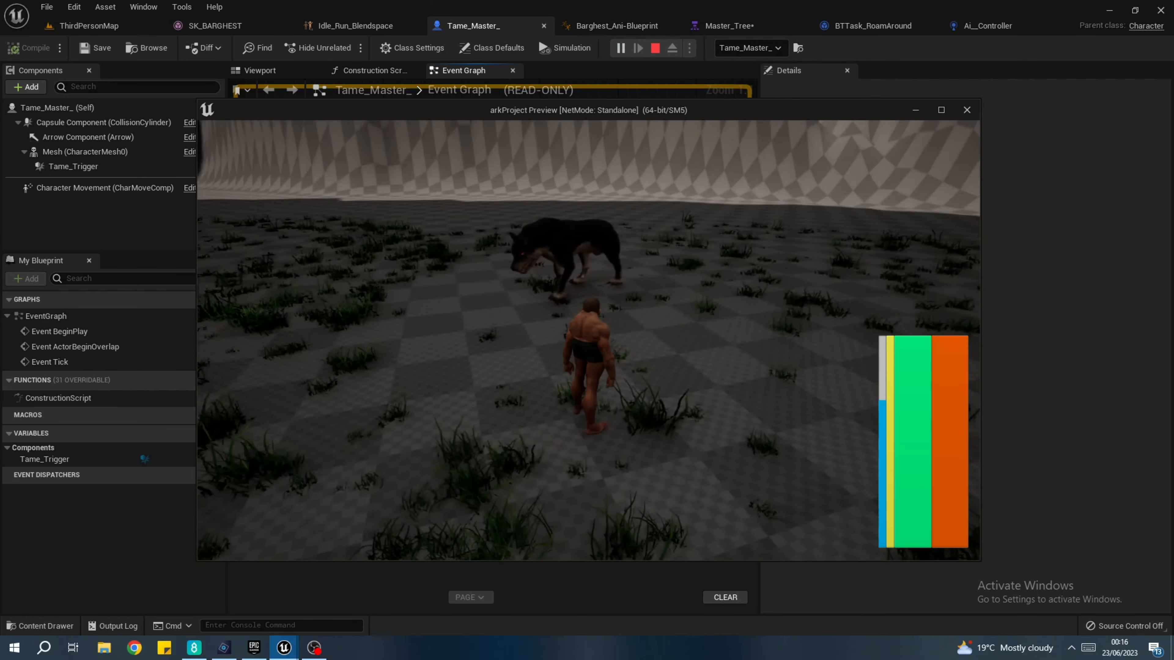
key("shift+w")
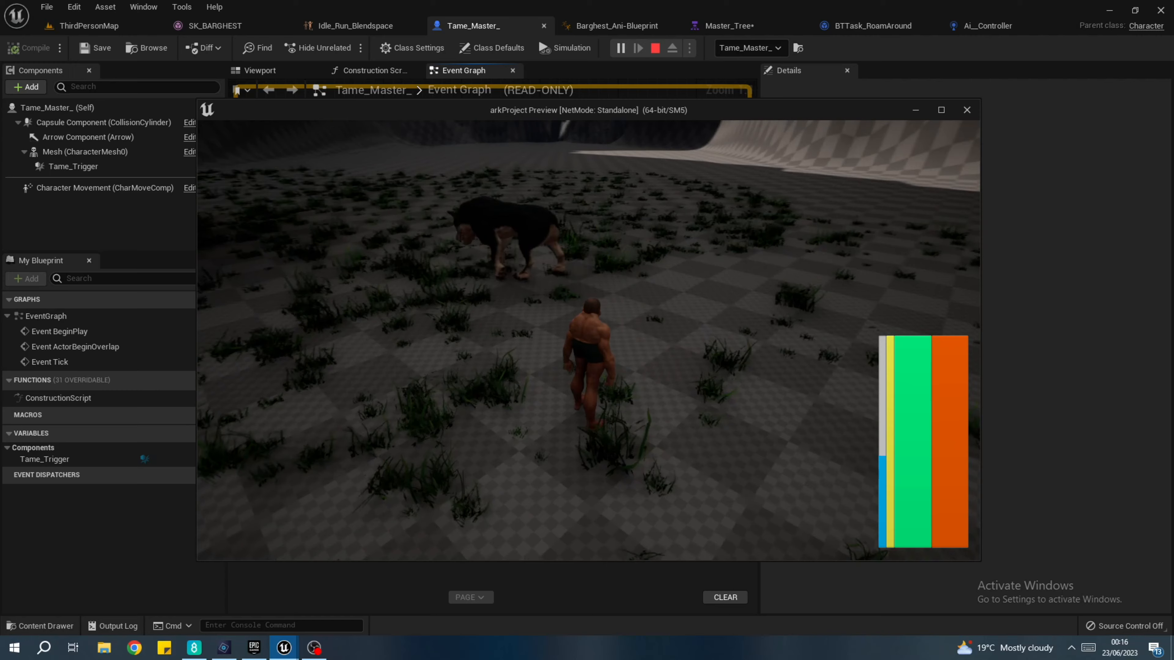
key("shift+w")
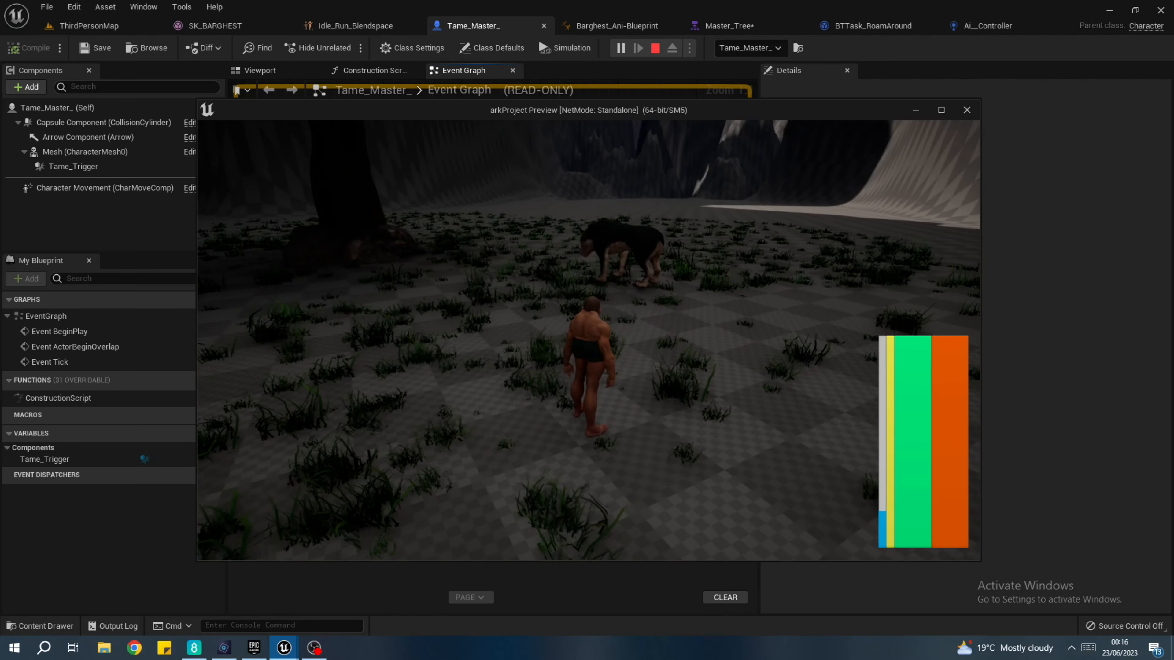
key("Escape")
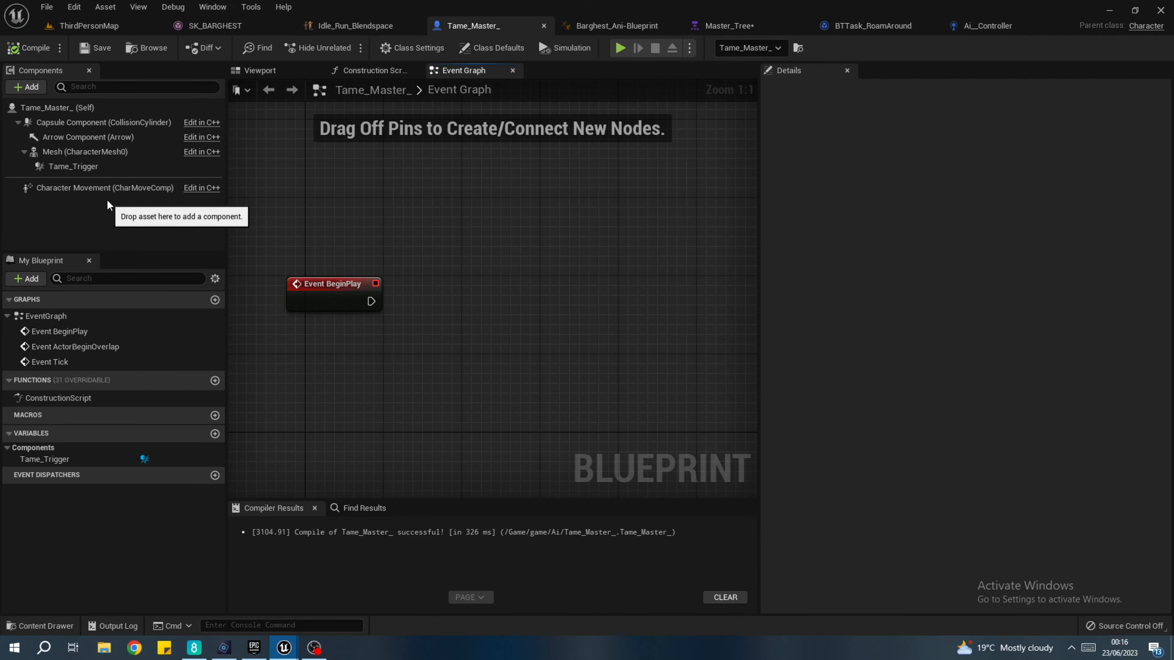
- Set the Max Walk Speed of Tame_Master_'s Character Movement component to 200 cm/s, and compile and save the blueprint
left_click(102, 187)
left_click(975, 126)
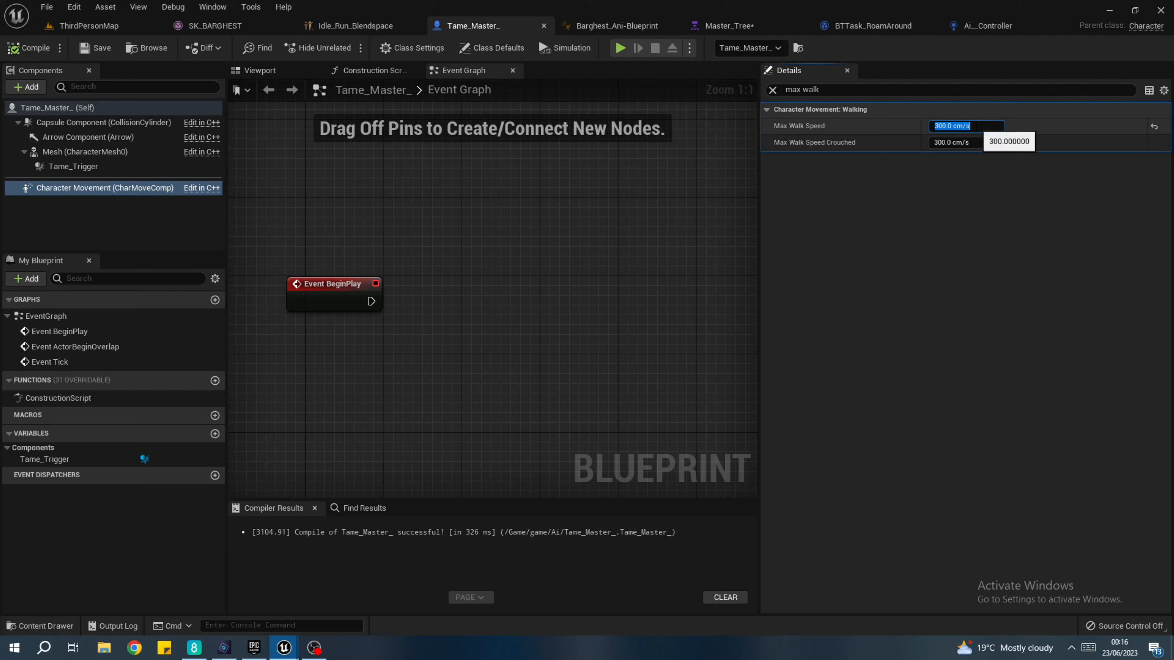
type("200")
key("Return")
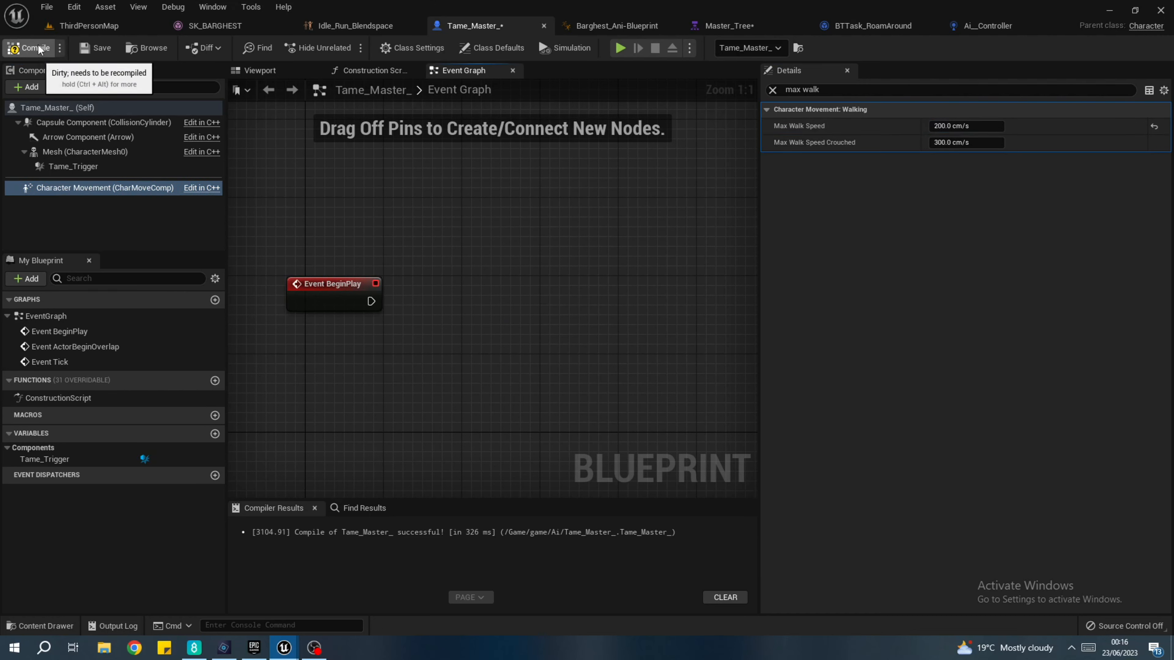
left_click(37, 48)
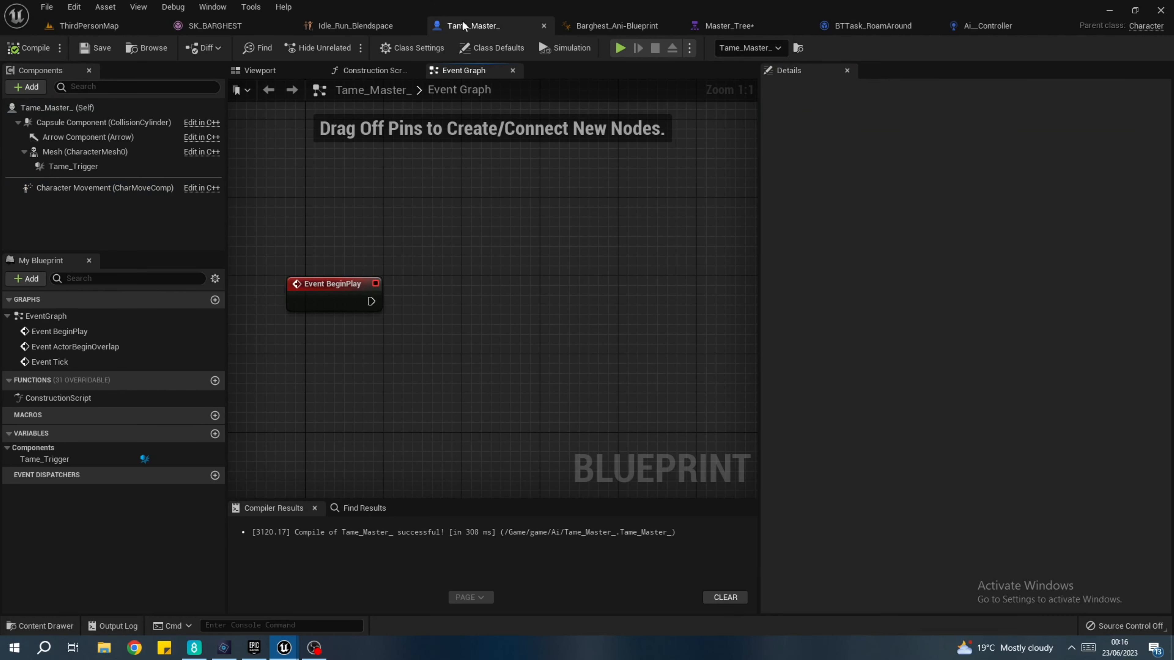
- In Idle_Run_Blendspace, move the middle walk sample to the first grid line, at a speed of about 200, and save the asset
left_click(365, 26)
left_click_drag(594, 500, 429, 499)
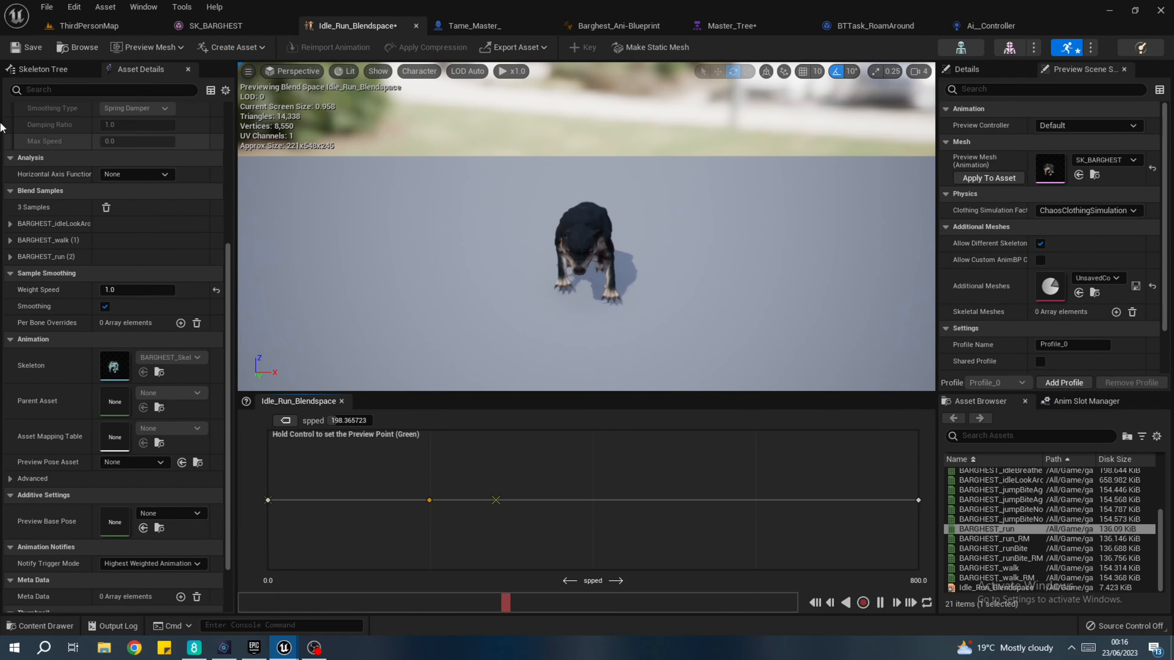
left_click(17, 48)
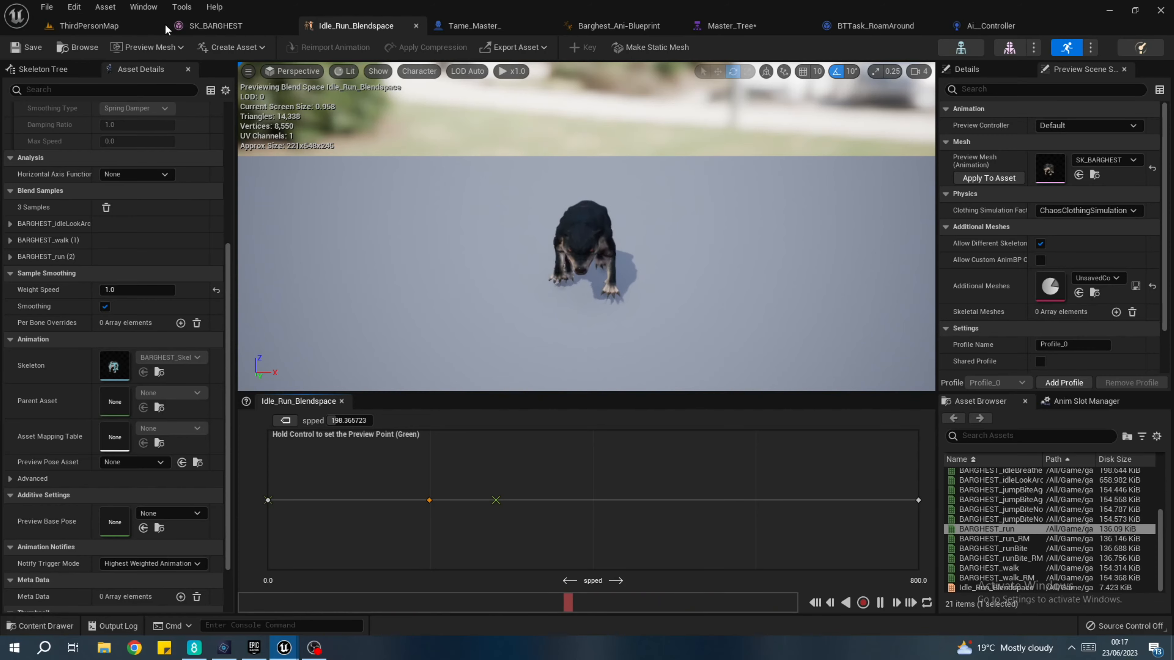
- Play-test ThirdPersonMap twice, following the Barghest to check its roaming and walk animation with the adjusted speed and blend space
left_click(88, 25)
left_click(261, 47)
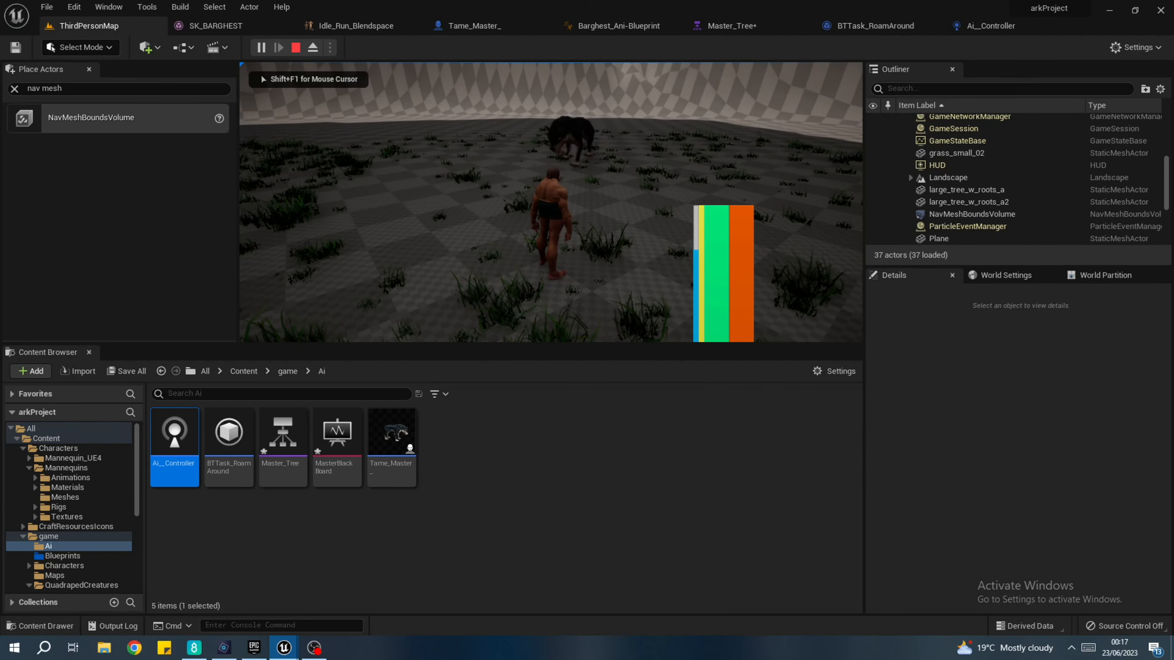
key("w")
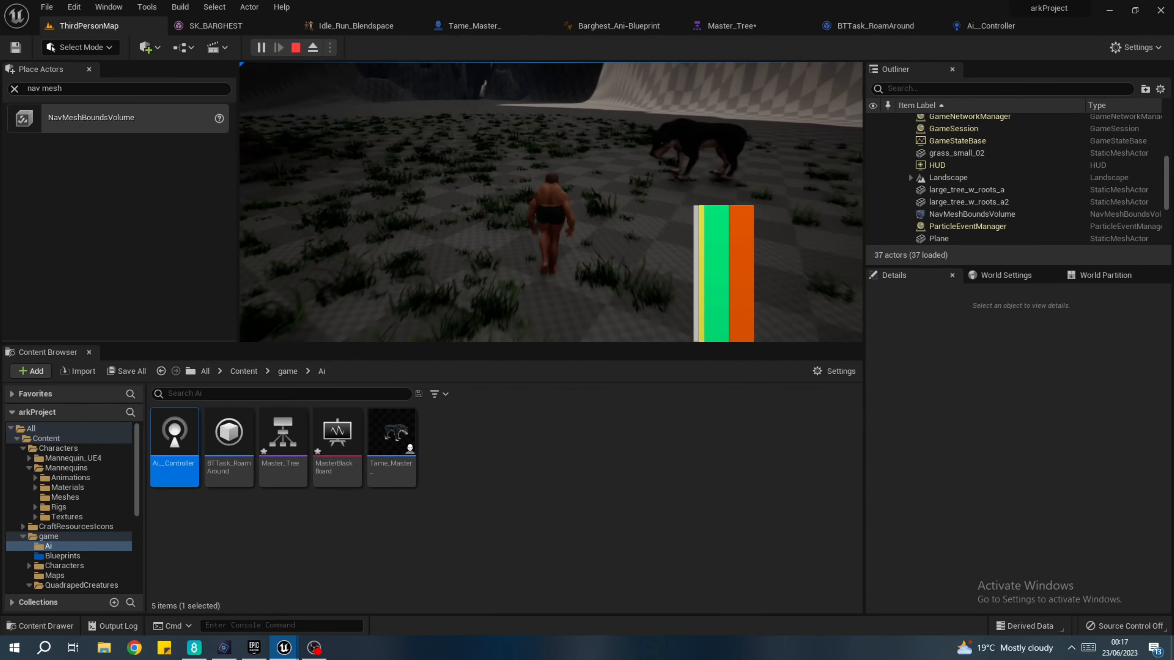
key("s")
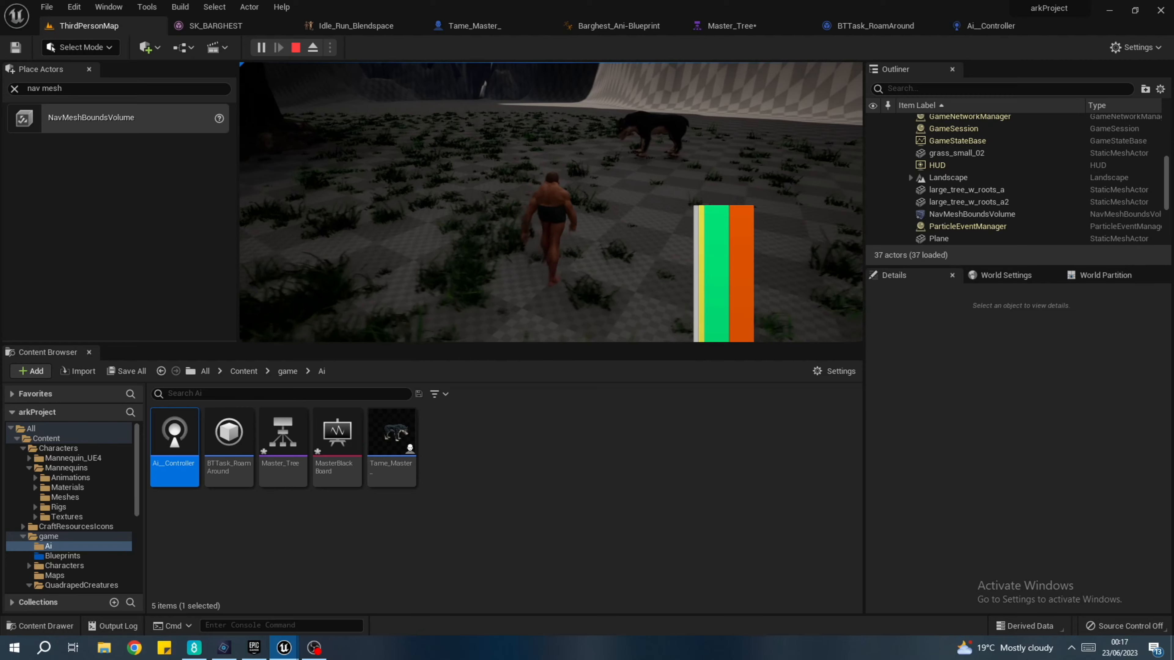
key("w")
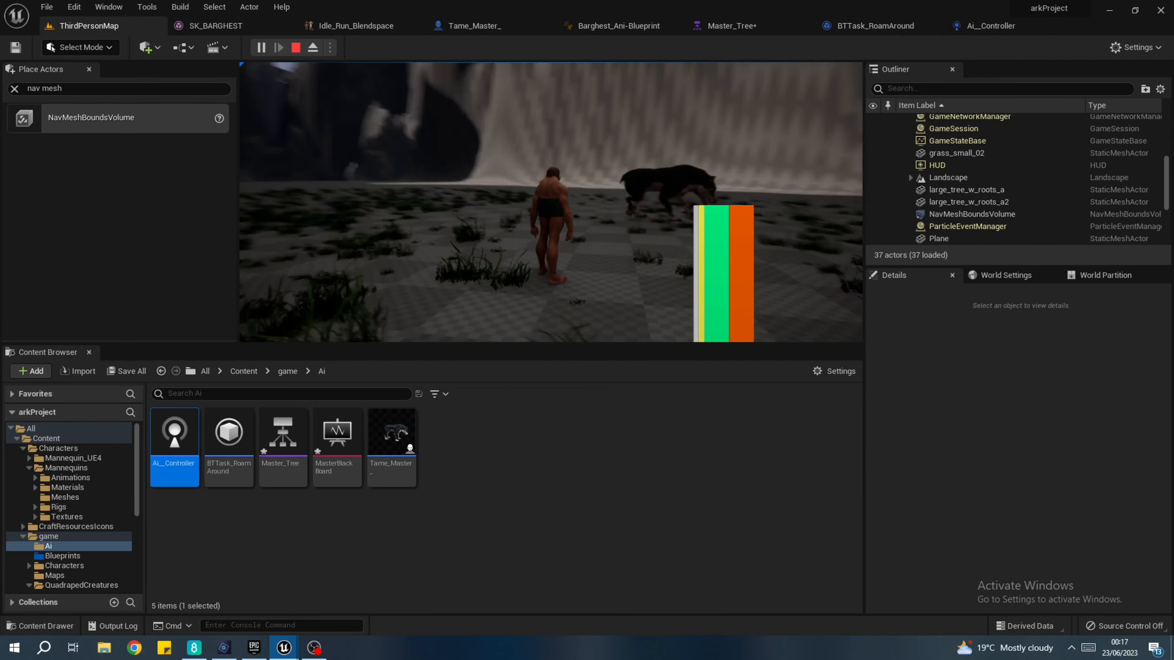
key("shift+w")
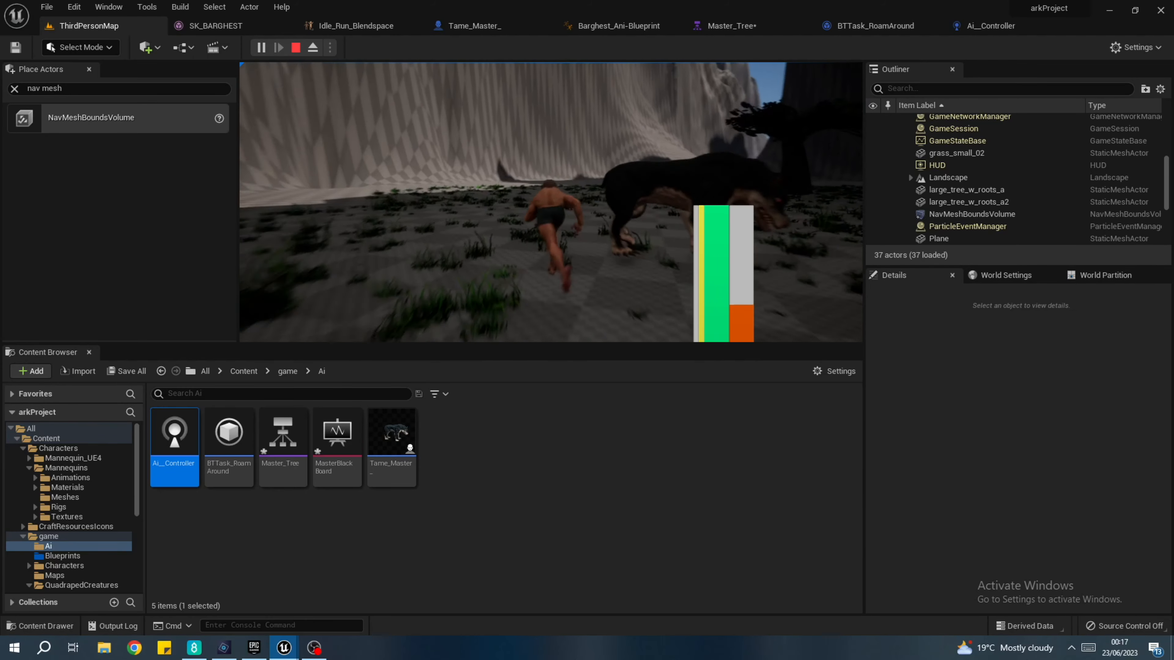
key("Escape")
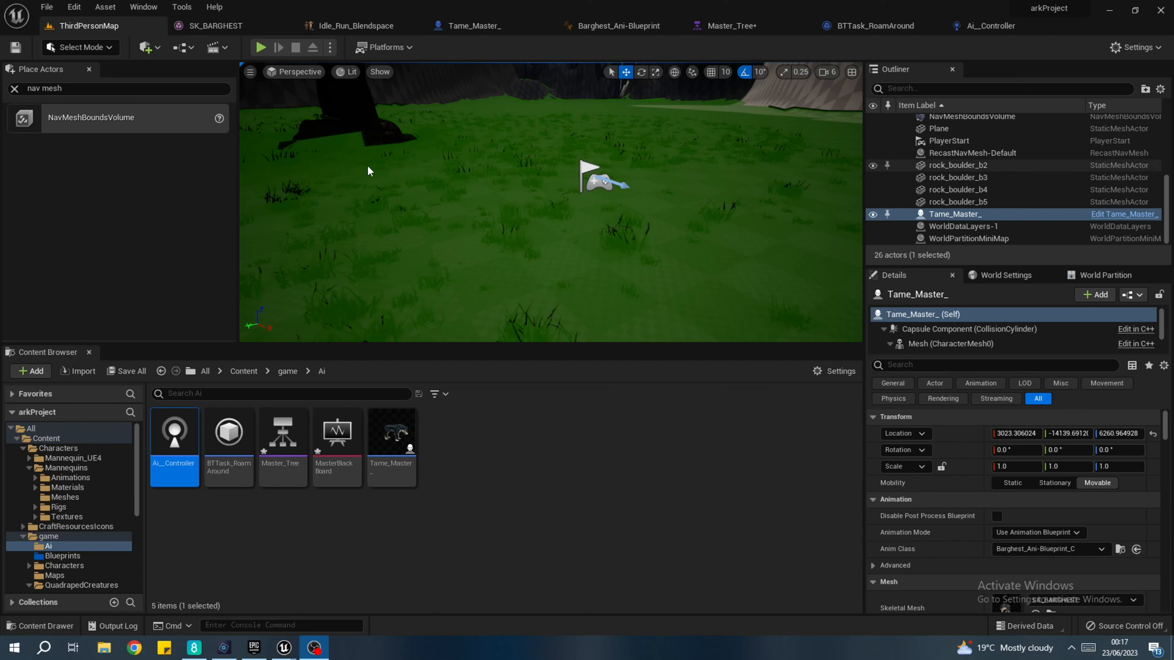
left_click(270, 50)
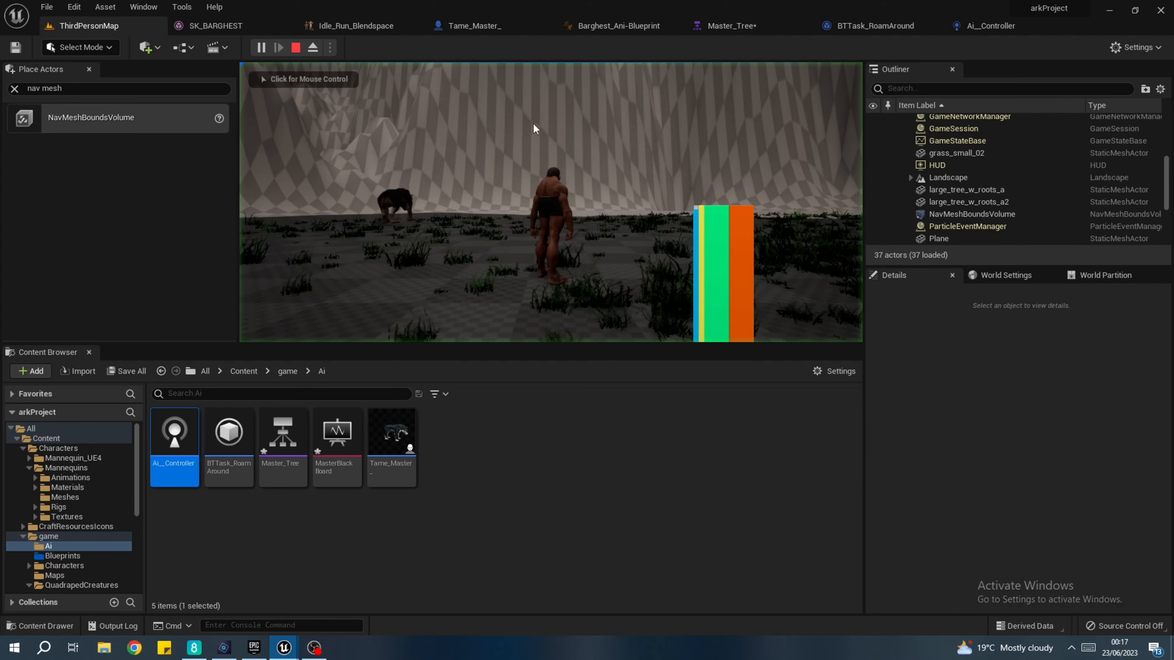
key("shift+w")
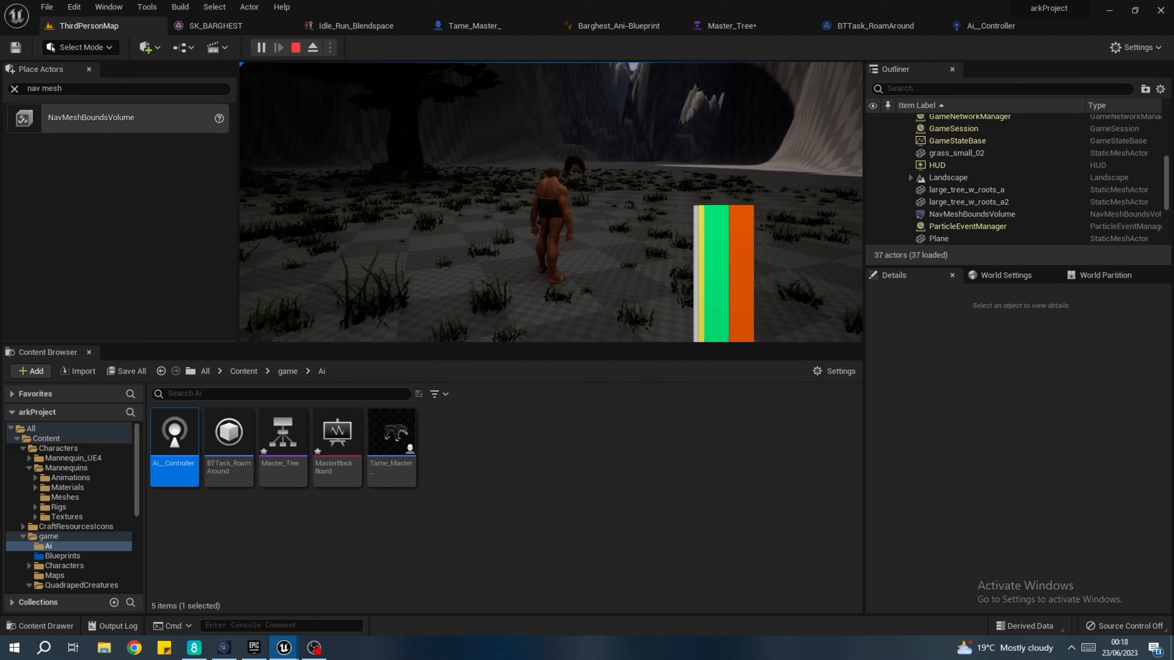
key("Escape")
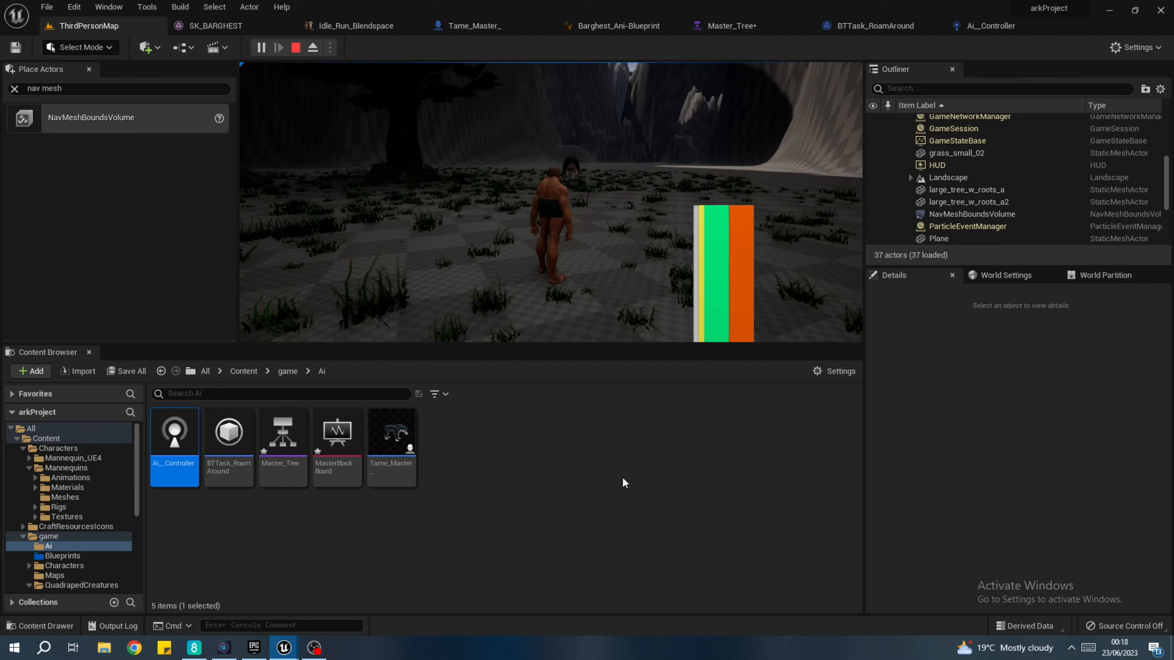